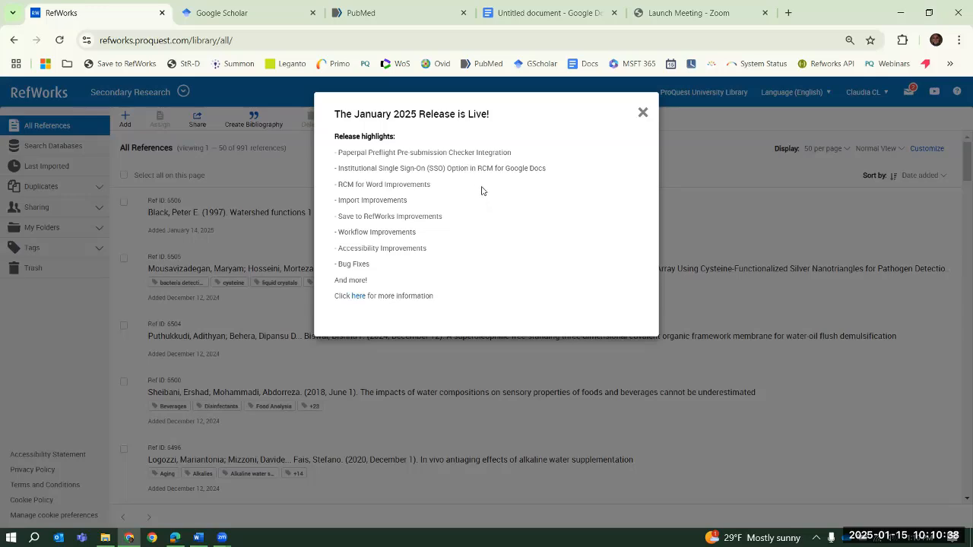
# Open the January 2025 release information from the announcement and look through its sections on import, workflow and export improvements
pyautogui.click(358, 301)
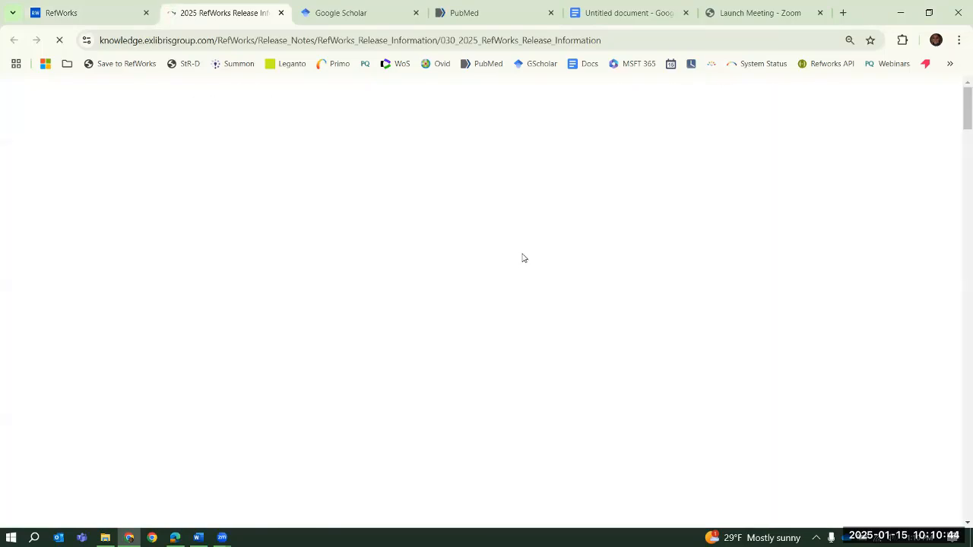
pyautogui.scroll(-10, 499, 231)
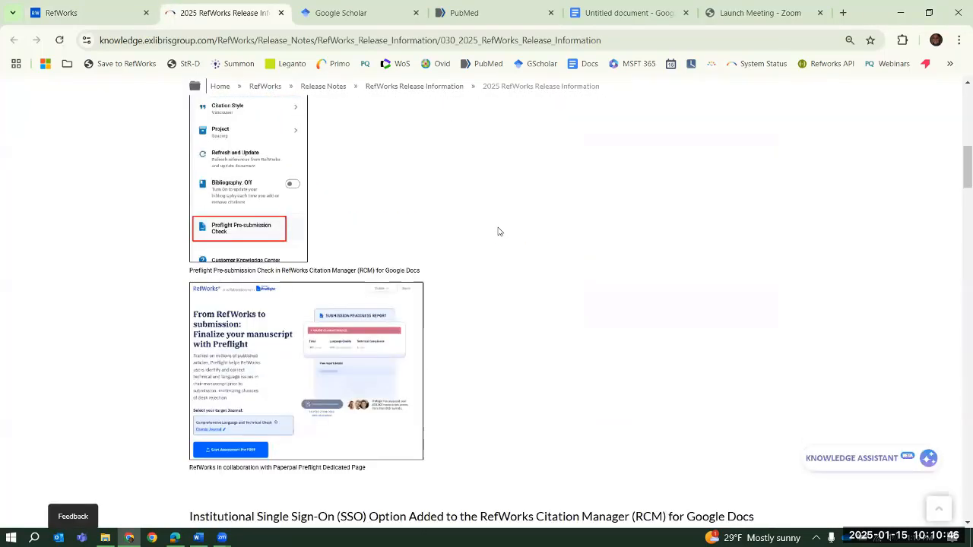
pyautogui.scroll(-15, 499, 231)
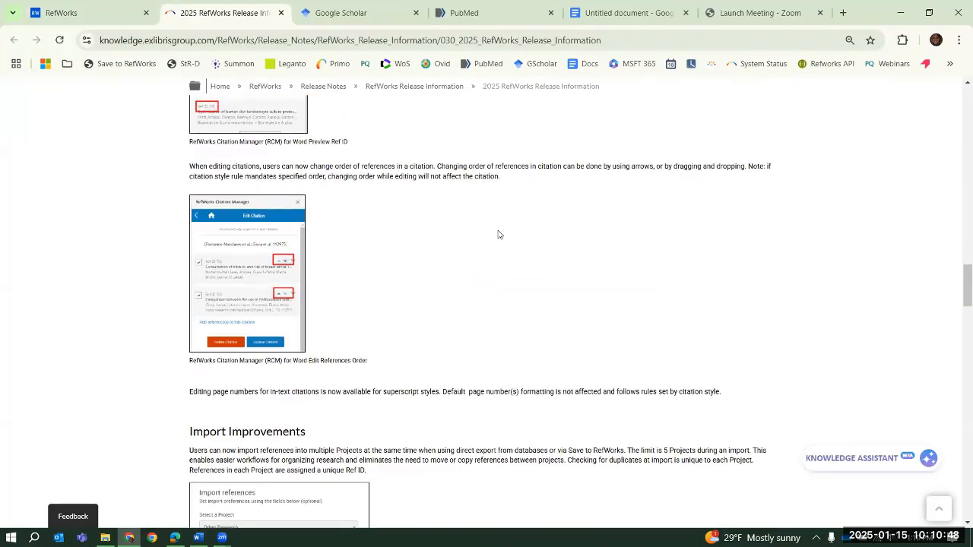
pyautogui.scroll(-15, 498, 234)
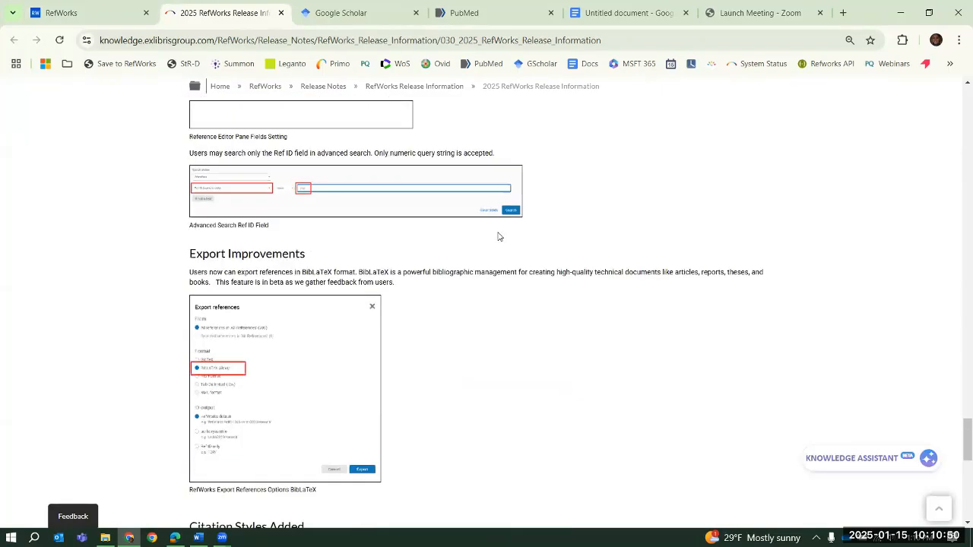
pyautogui.scroll(-8, 498, 237)
pyautogui.scroll(16, 500, 235)
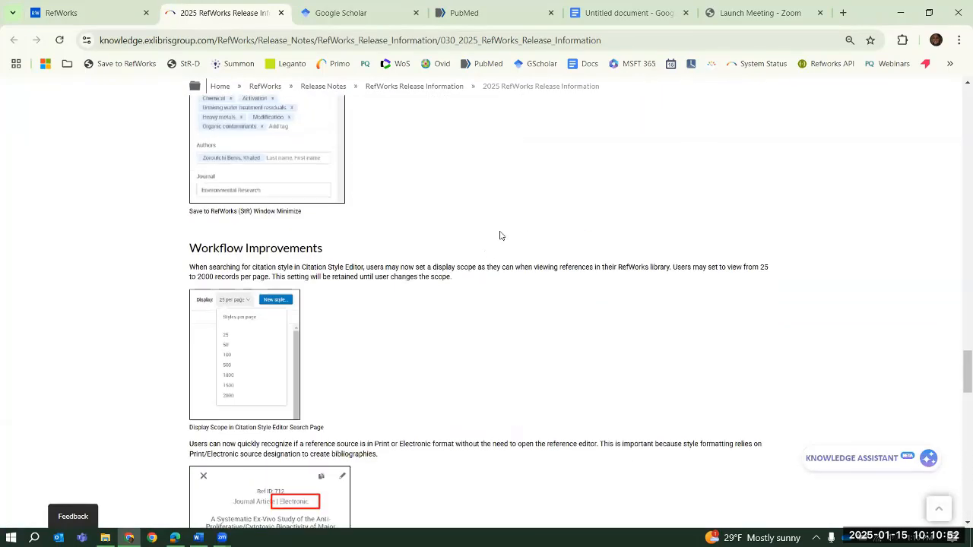
pyautogui.scroll(5, 499, 236)
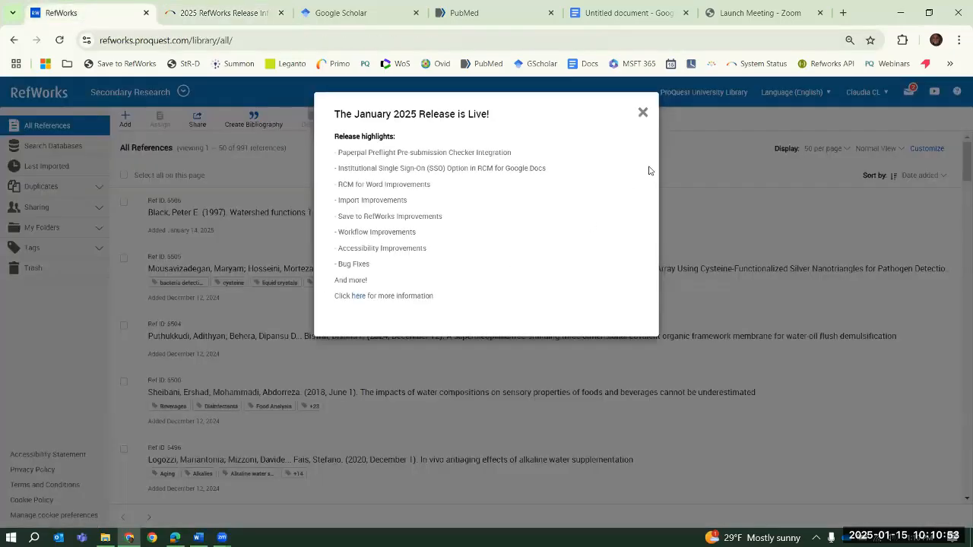
# Return to the RefWorks library and dismiss the January 2025 release announcement
pyautogui.click(102, 16)
pyautogui.click(676, 225)
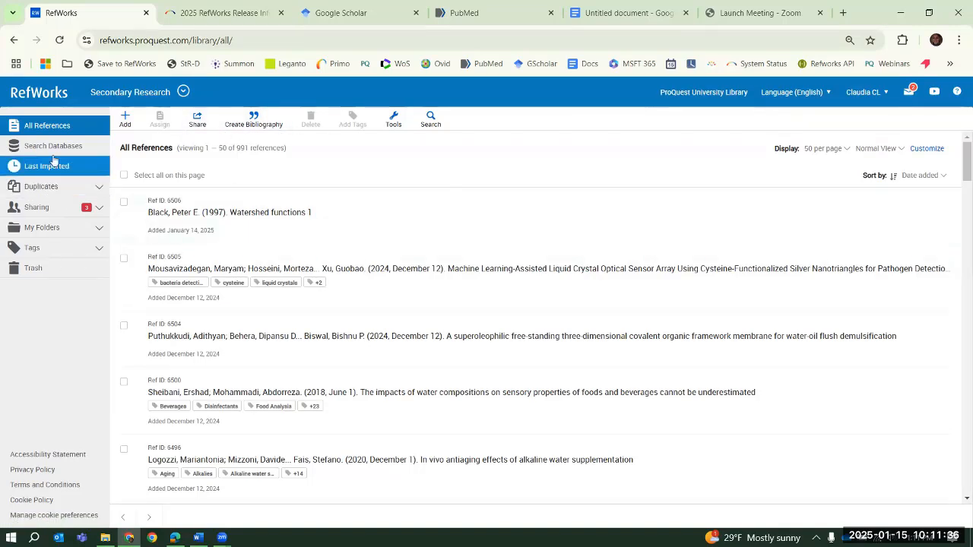
pyautogui.click(56, 271)
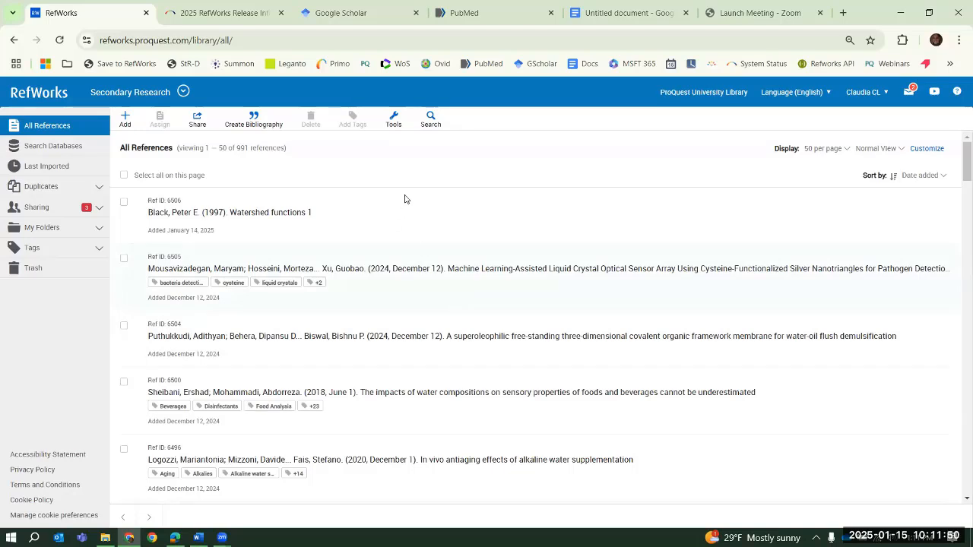
# Review the references-per-page and sort-field choices, and reverse the date-added sort to show the oldest references first
pyautogui.click(842, 159)
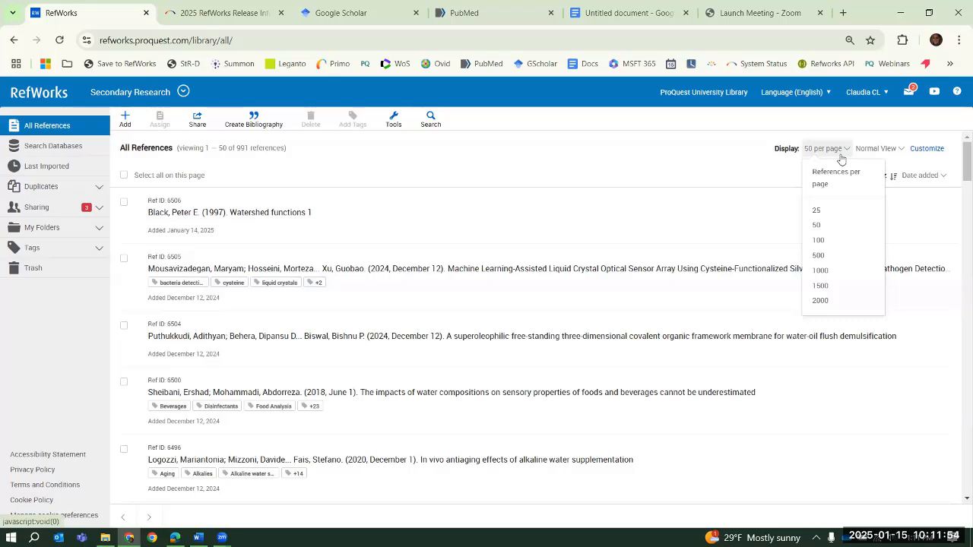
pyautogui.click(777, 159)
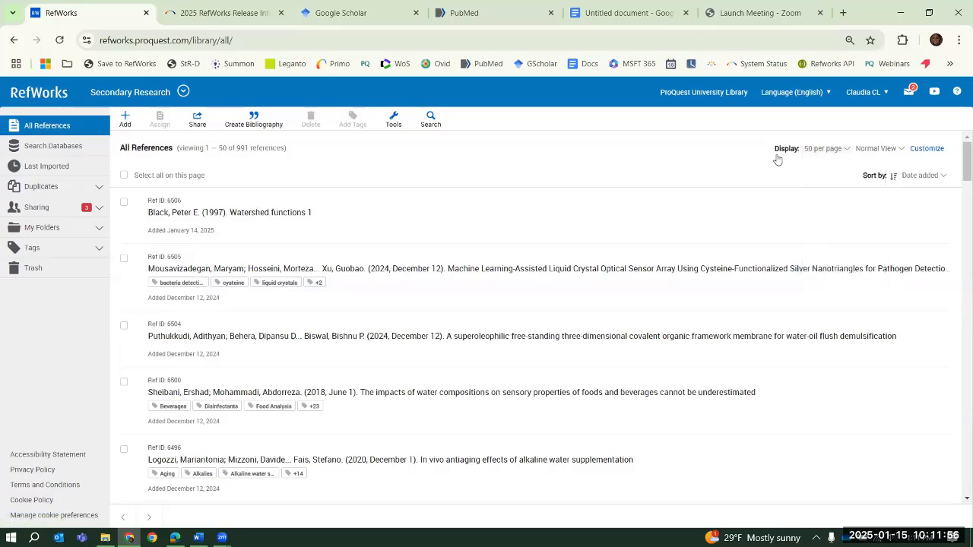
pyautogui.click(895, 179)
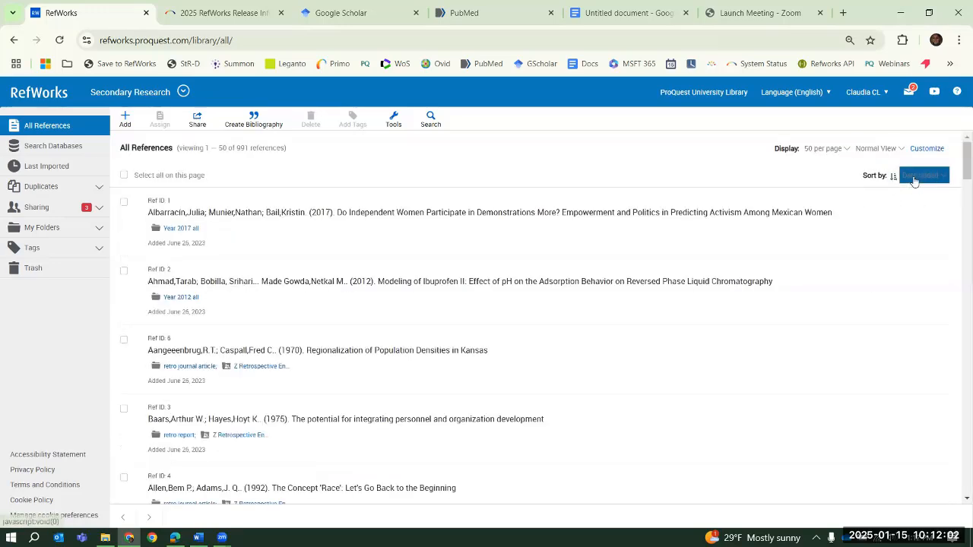
pyautogui.click(917, 176)
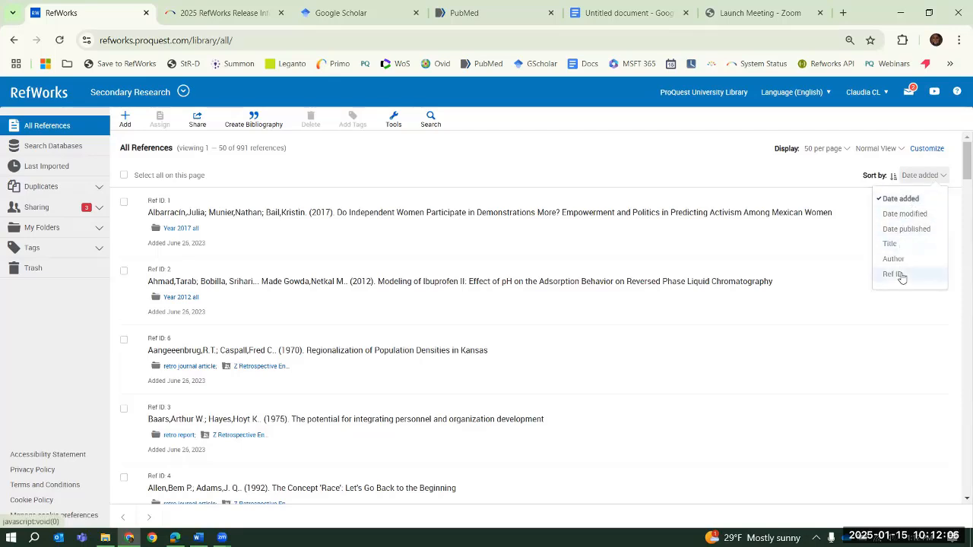
pyautogui.click(682, 158)
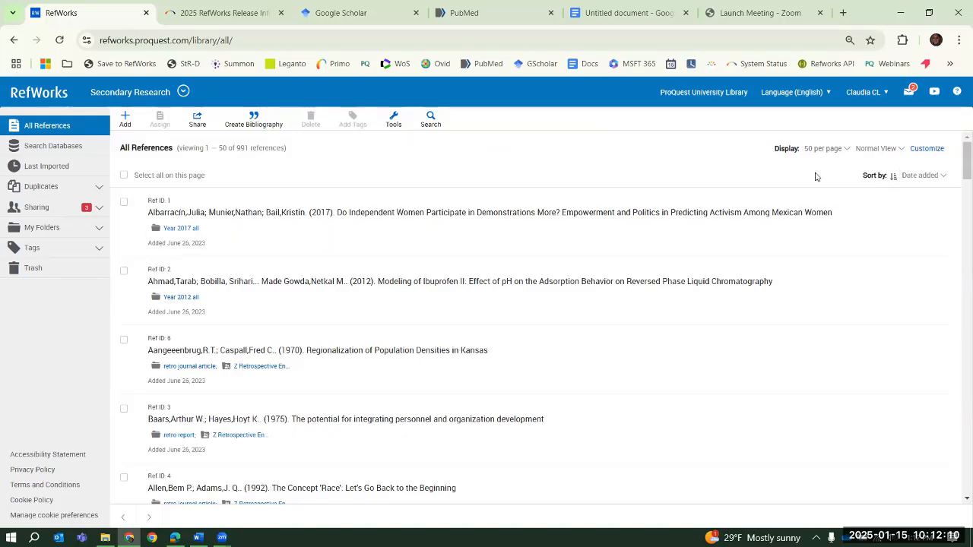
# Display the reference list in Table View and in Full View to compare the two layouts
pyautogui.click(882, 148)
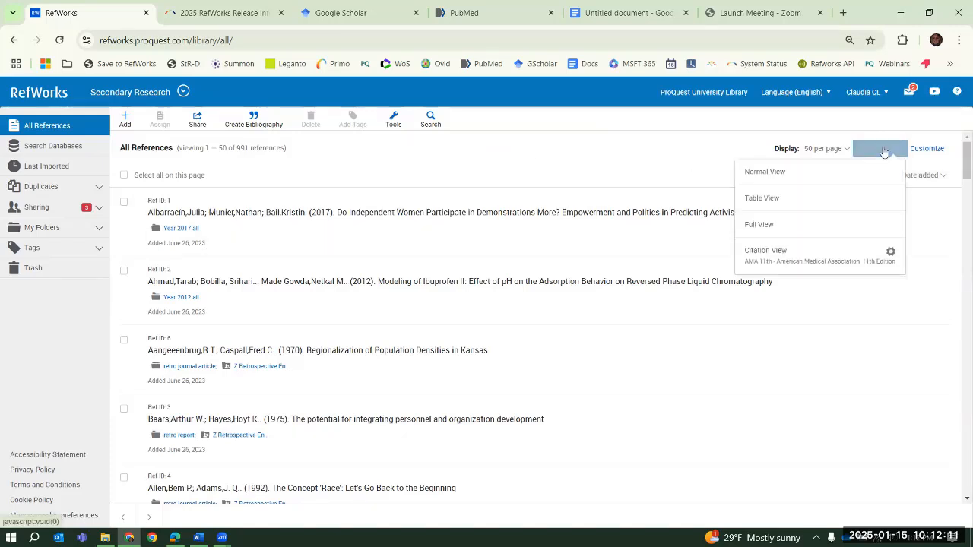
pyautogui.click(767, 201)
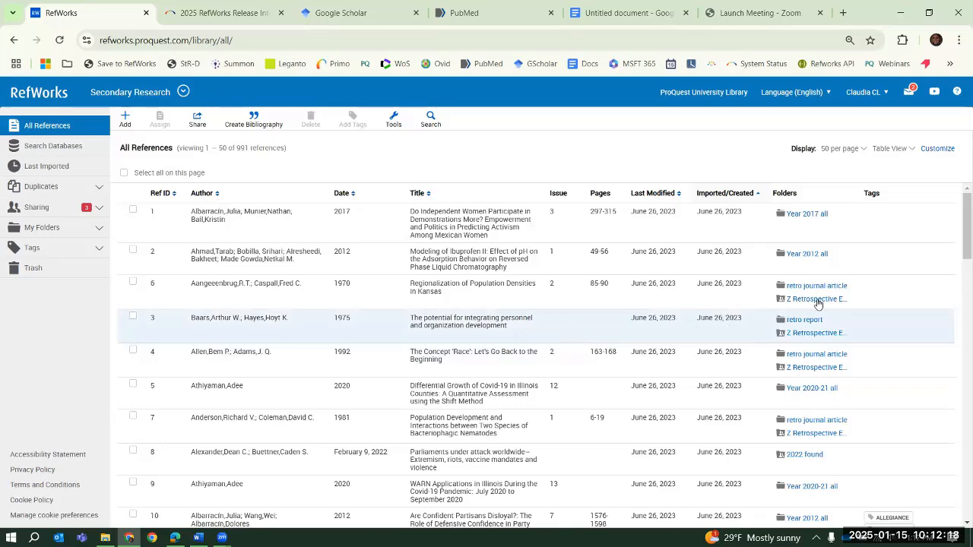
pyautogui.click(892, 155)
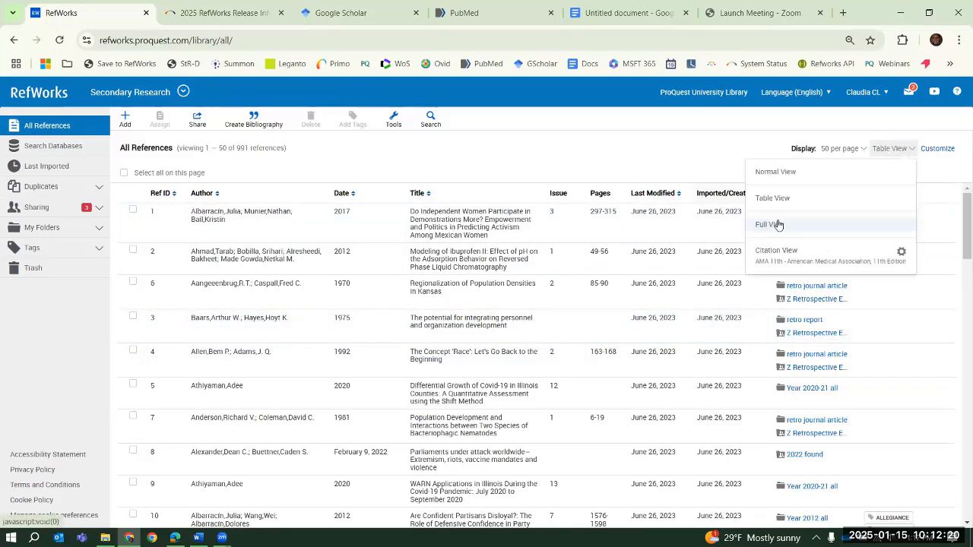
pyautogui.click(778, 225)
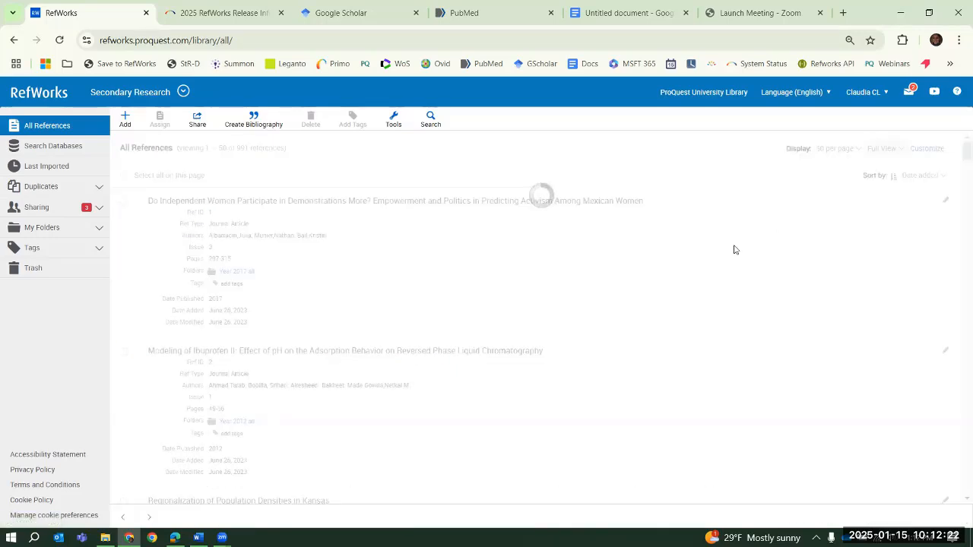
pyautogui.scroll(-10, 585, 290)
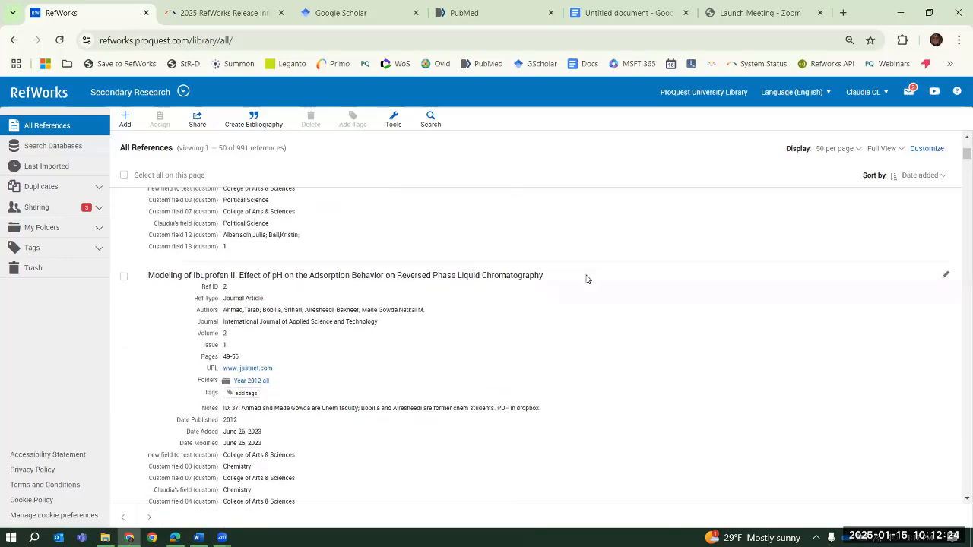
pyautogui.scroll(10, 586, 279)
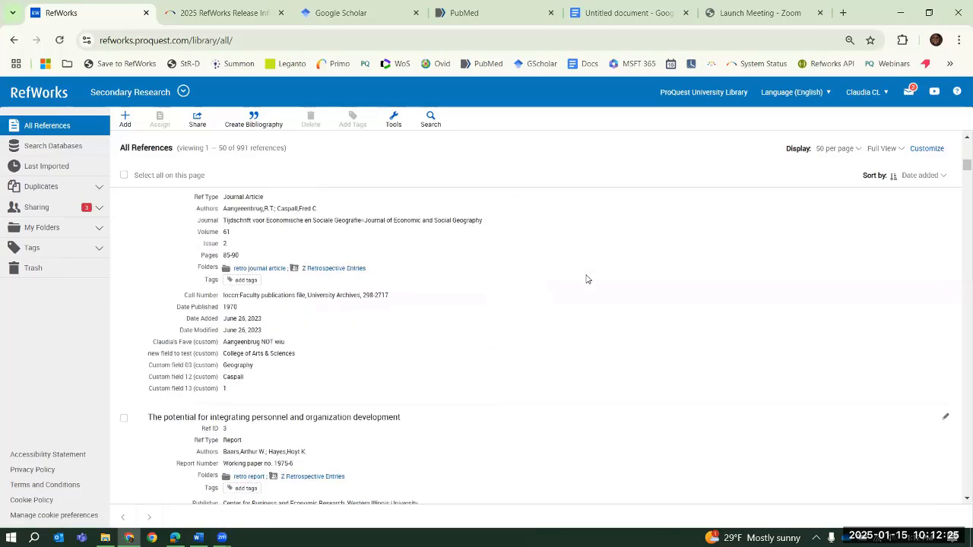
# Set the Citation View style to MLA 9th (basic) - No Case Changes (No Title Casing) and show the references in it
pyautogui.click(884, 149)
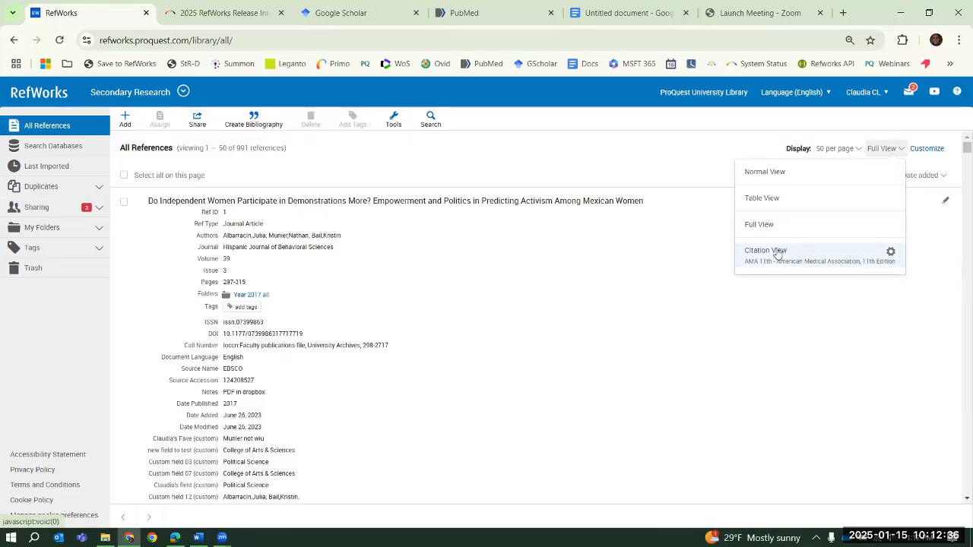
pyautogui.click(890, 253)
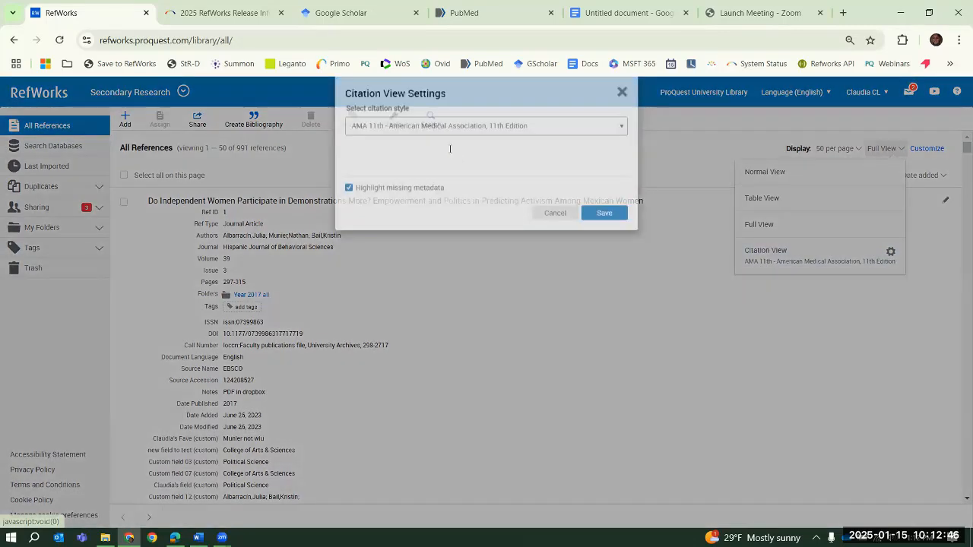
pyautogui.click(451, 146)
pyautogui.click(455, 176)
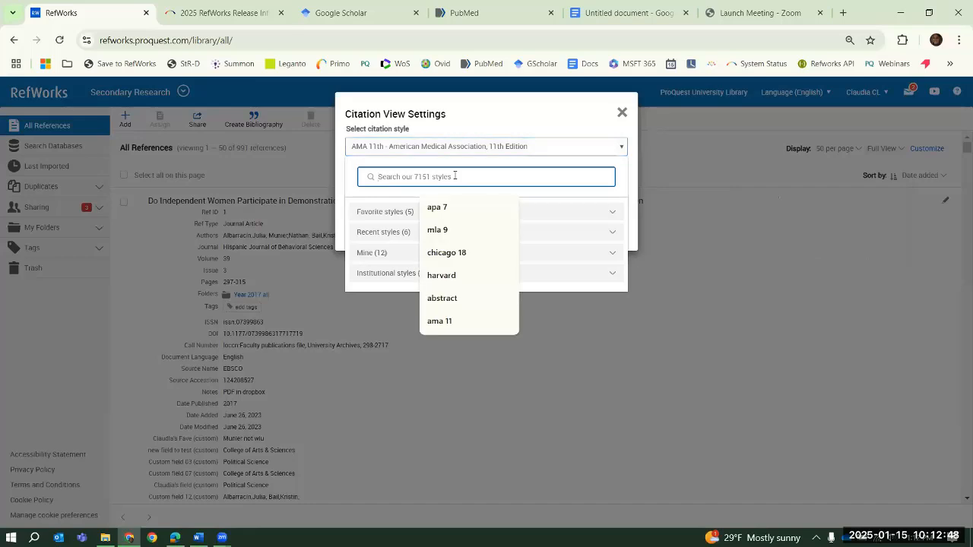
pyautogui.write('mla 9')
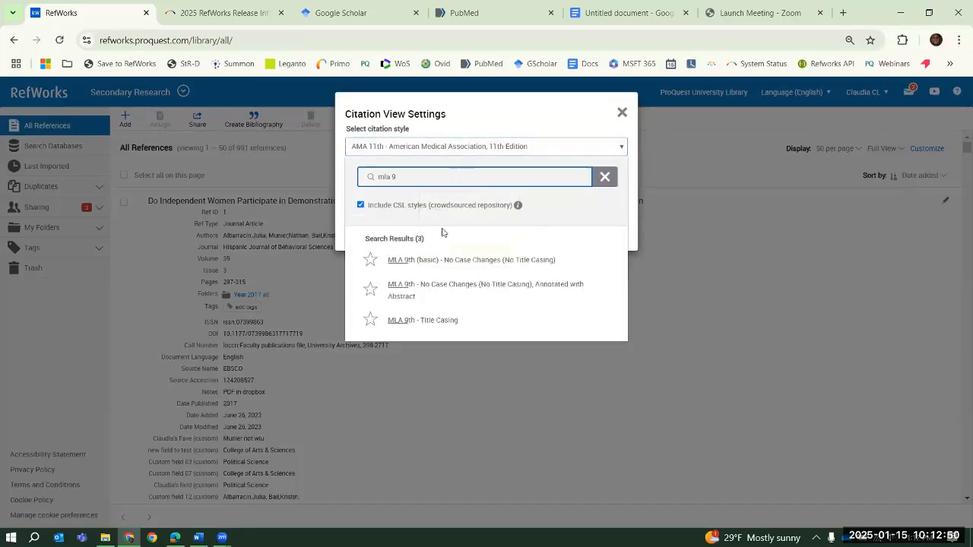
pyautogui.click(438, 260)
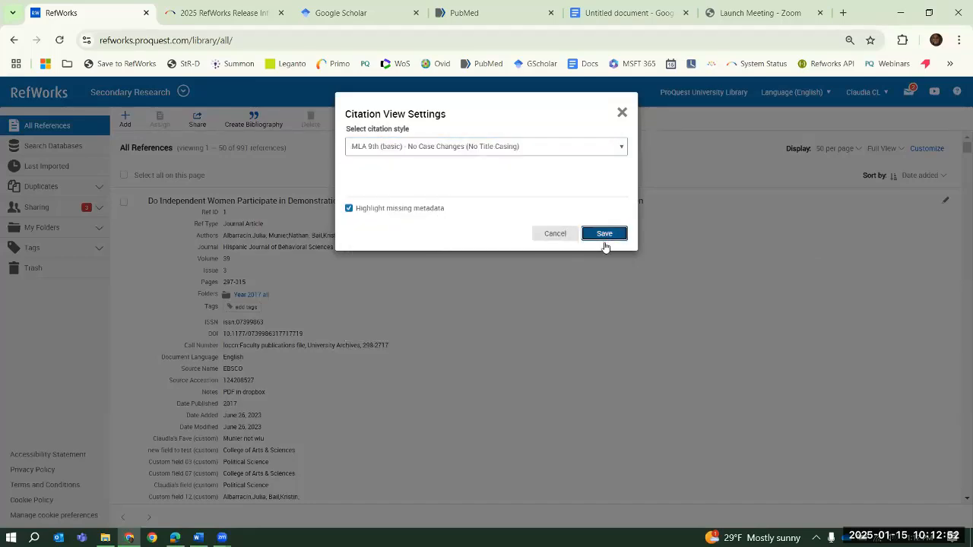
pyautogui.click(601, 237)
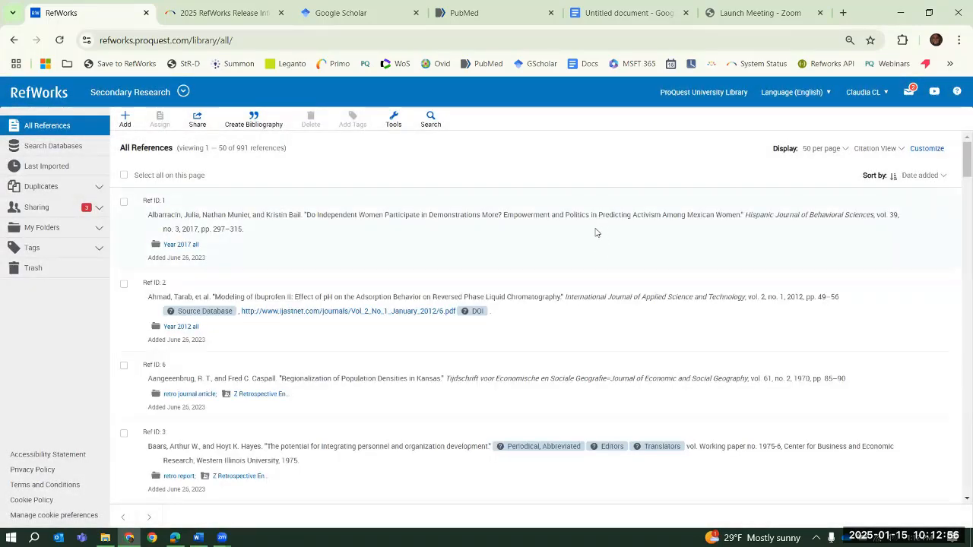
# Fill in the missing pages of the reference on differential growth of Covid-19 in Illinois Counties with 23, save it and close its details
pyautogui.scroll(-6, 606, 218)
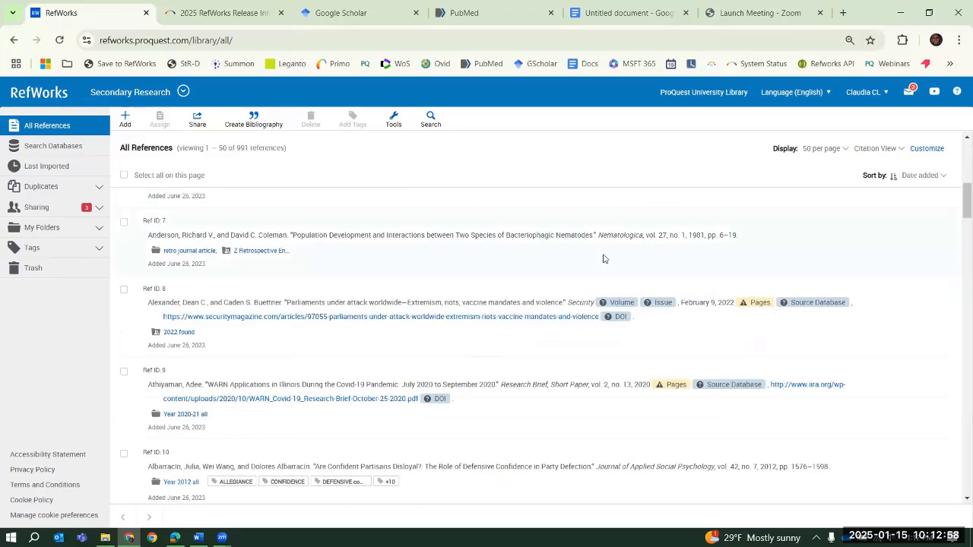
pyautogui.scroll(6, 616, 232)
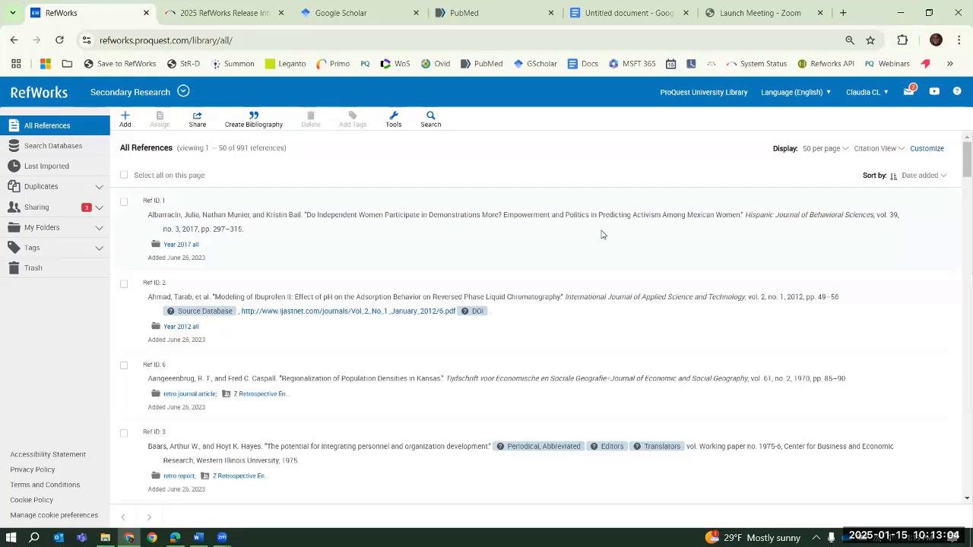
pyautogui.scroll(-4, 602, 234)
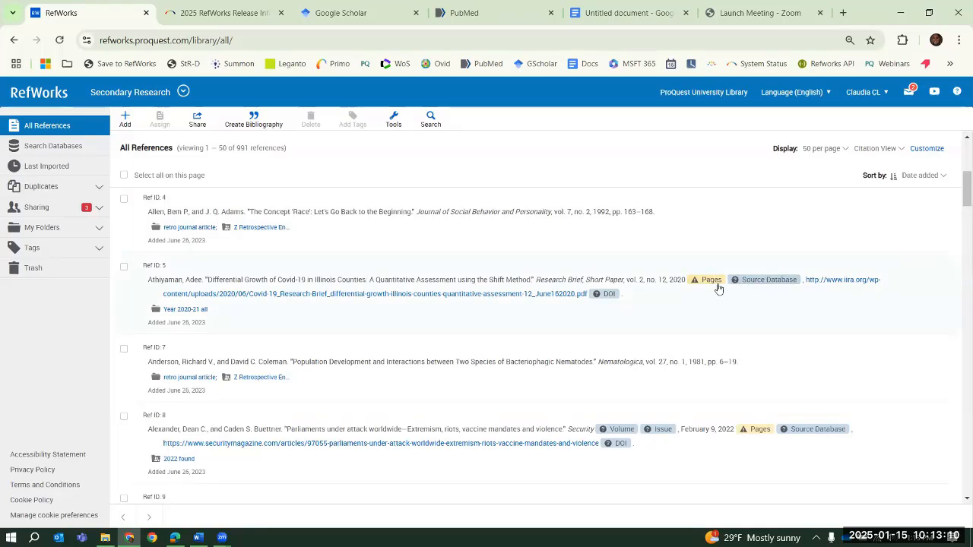
pyautogui.moveTo(718, 288)
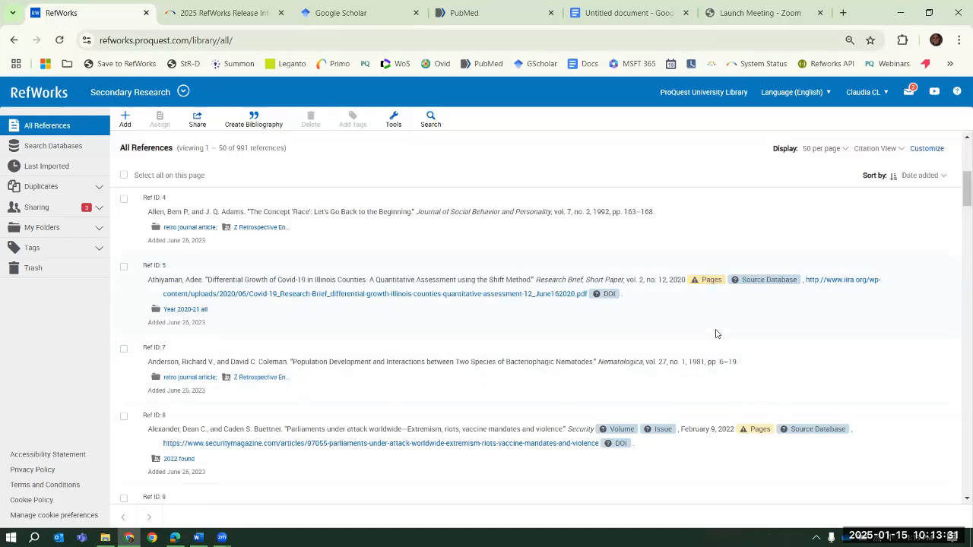
pyautogui.click(718, 286)
pyautogui.click(187, 294)
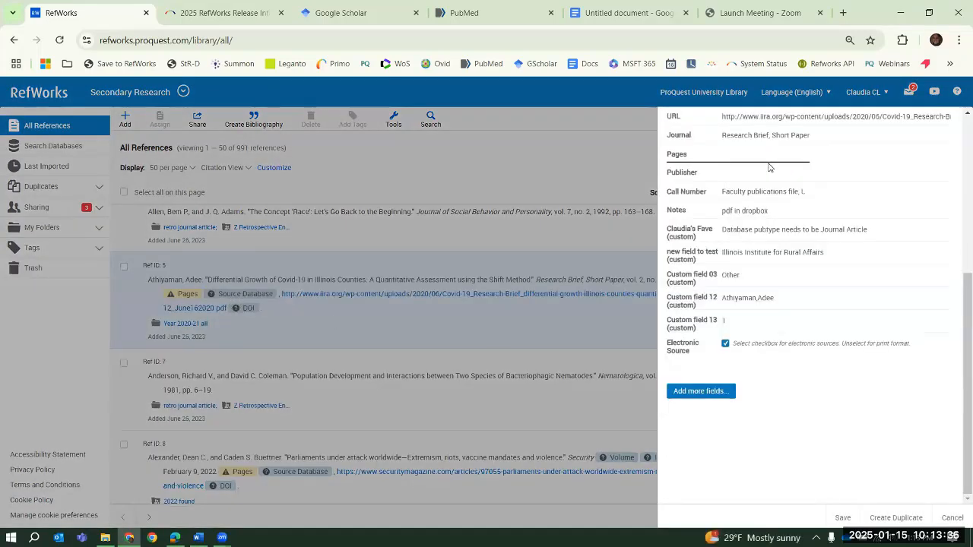
pyautogui.write('23')
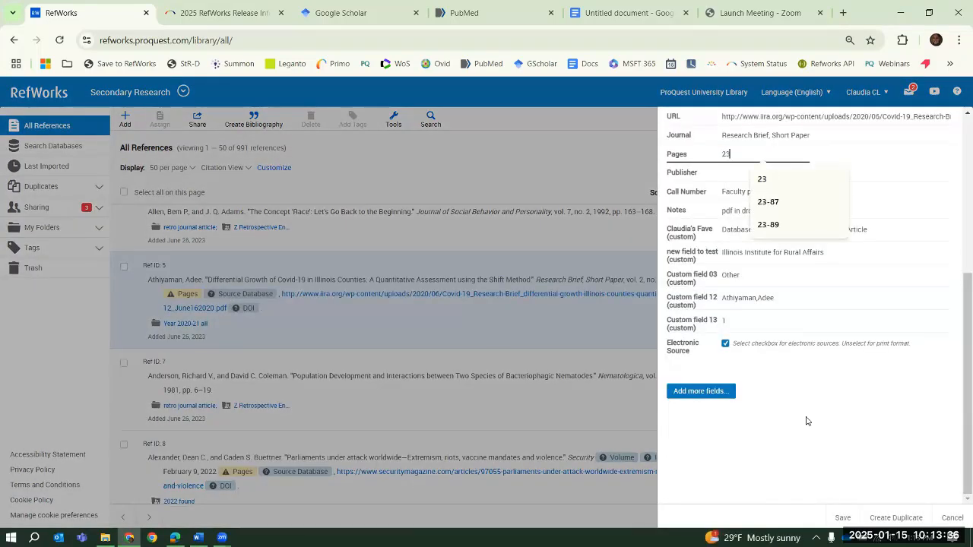
pyautogui.click(842, 519)
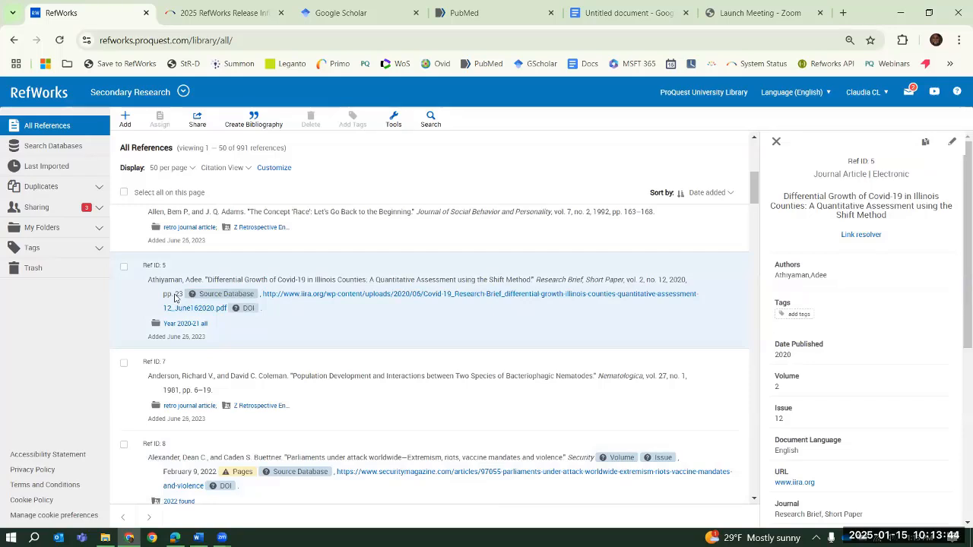
pyautogui.click(777, 142)
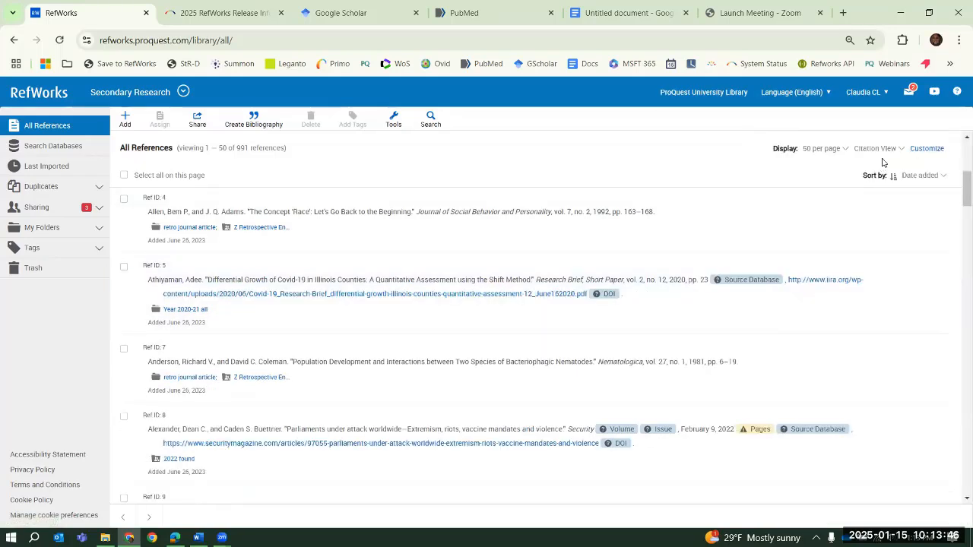
# Switch the reference list back to Normal View
pyautogui.click(876, 149)
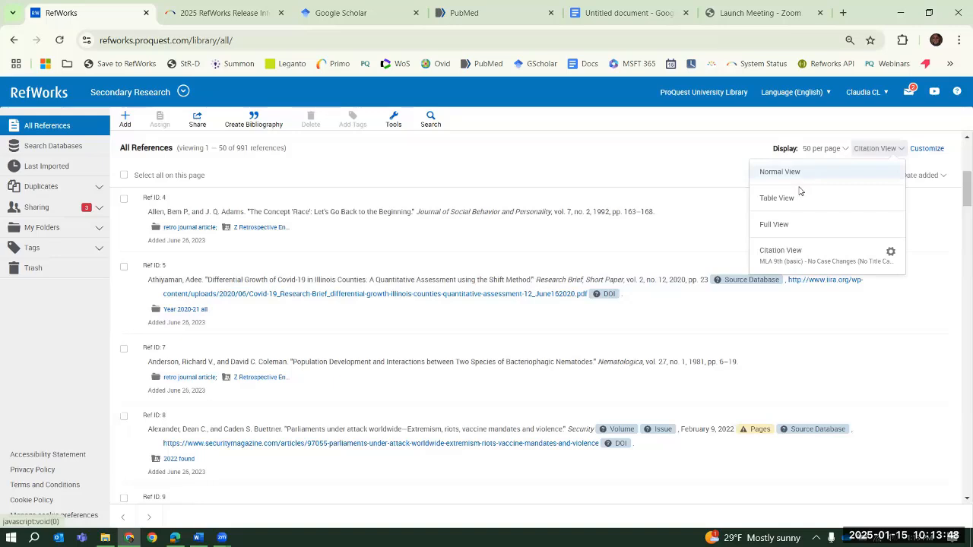
pyautogui.click(800, 181)
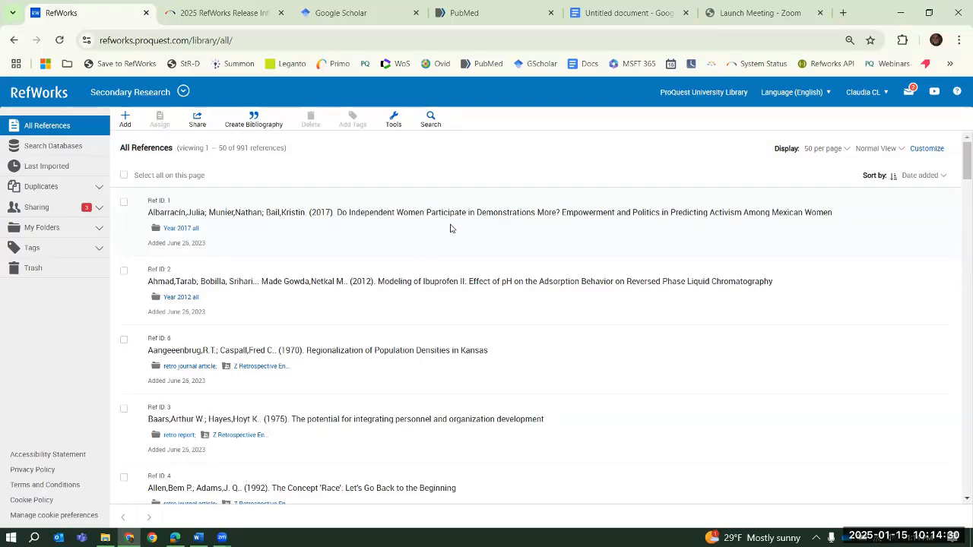
# Upload the PDF "What does family-centred care mean to nurses" from the PDFs folder as a new document
pyautogui.click(126, 124)
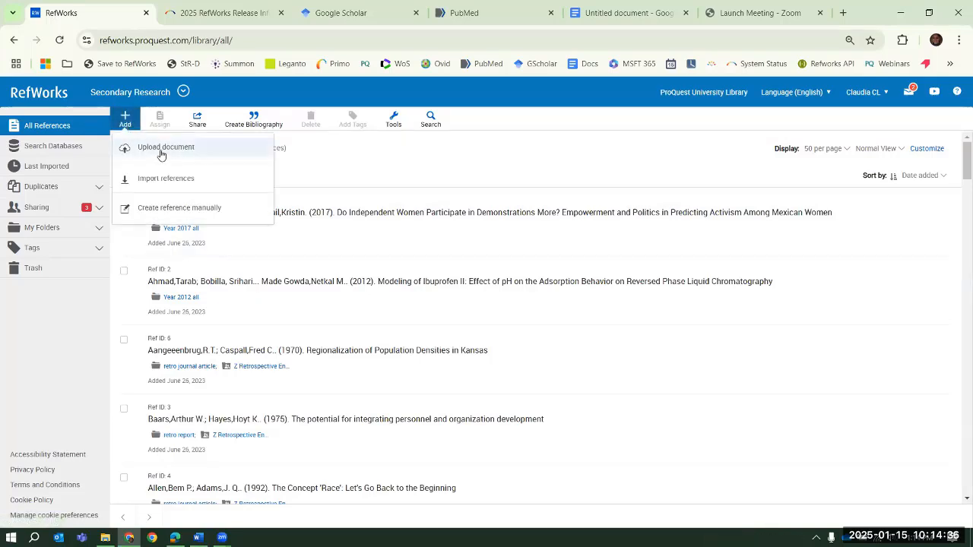
pyautogui.click(162, 152)
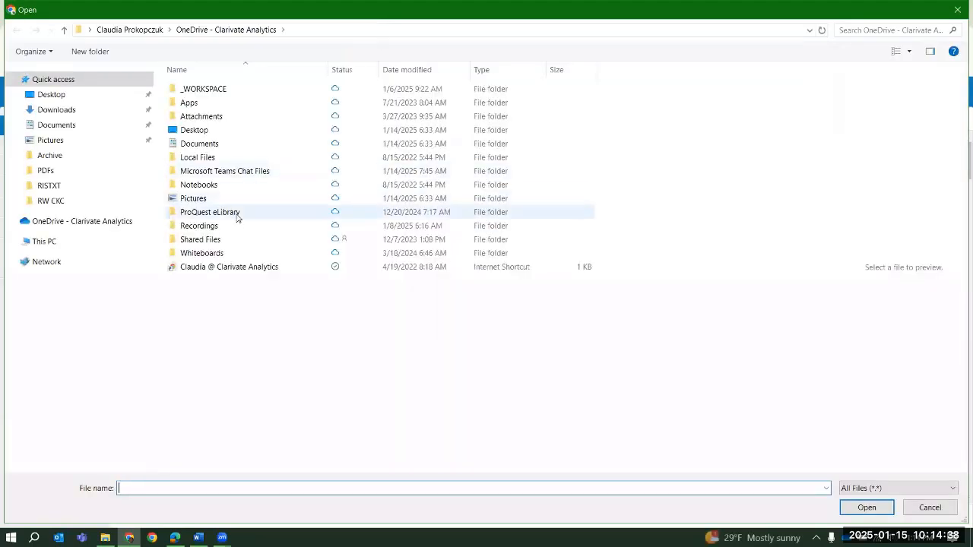
pyautogui.click(45, 171)
pyautogui.scroll(-8, 354, 357)
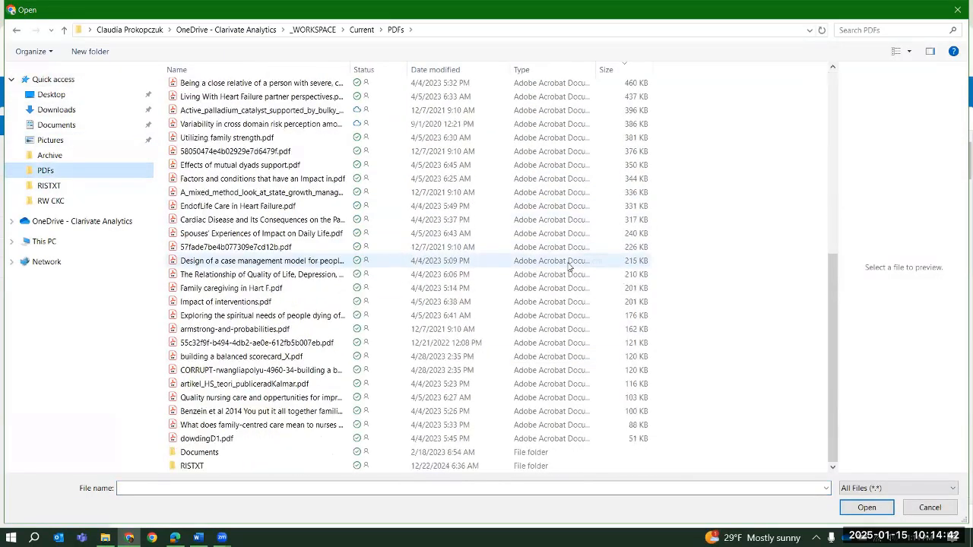
pyautogui.doubleClick(251, 427)
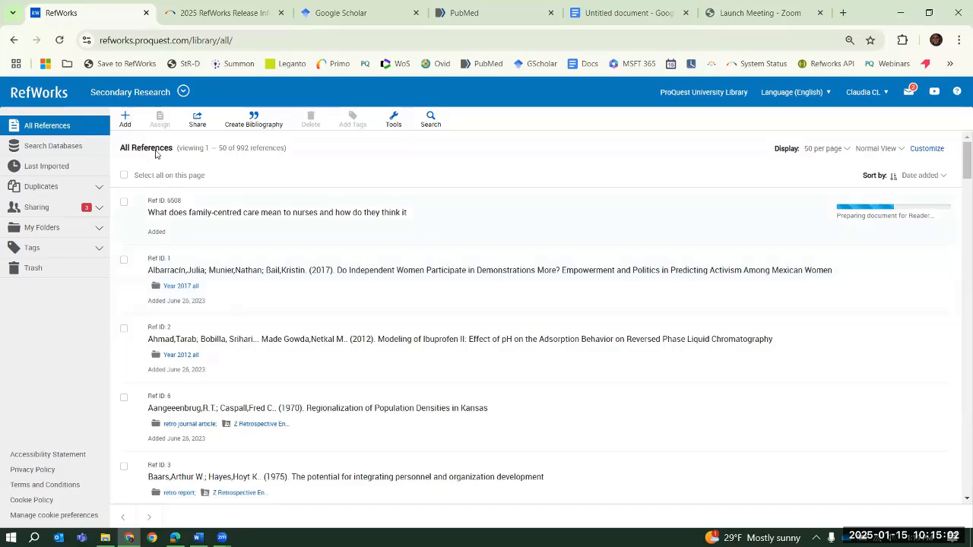
# Start importing references from a file and select The1& Copy.ris in the RISTXT folder
pyautogui.click(125, 120)
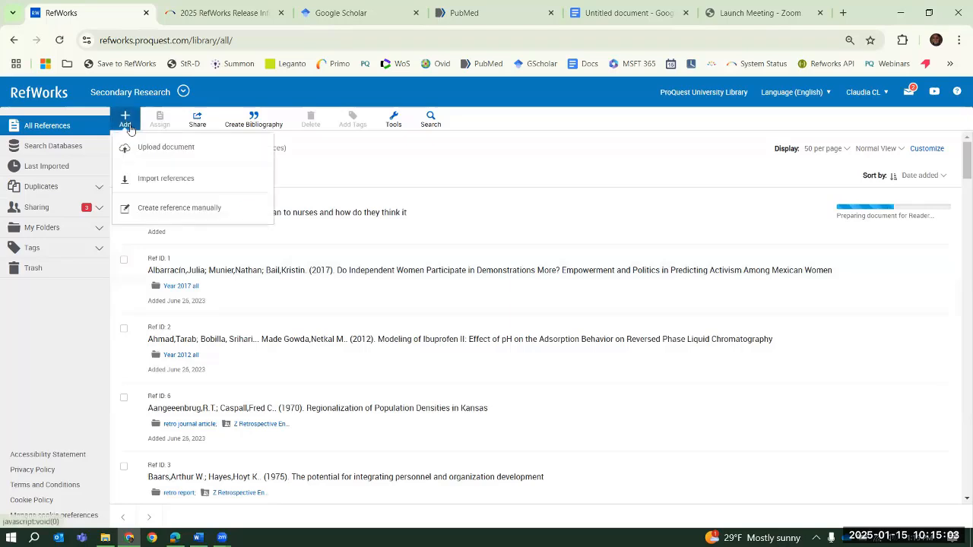
pyautogui.click(159, 185)
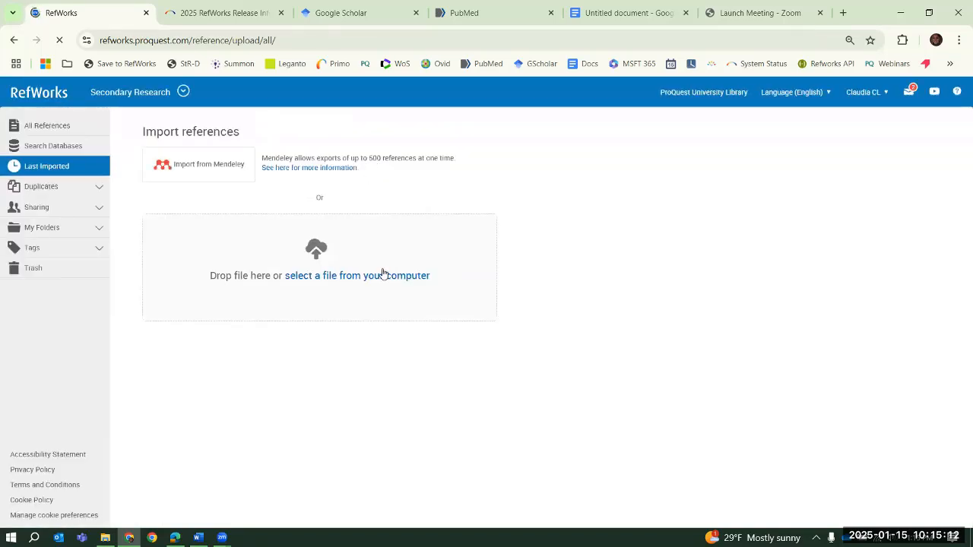
pyautogui.click(383, 276)
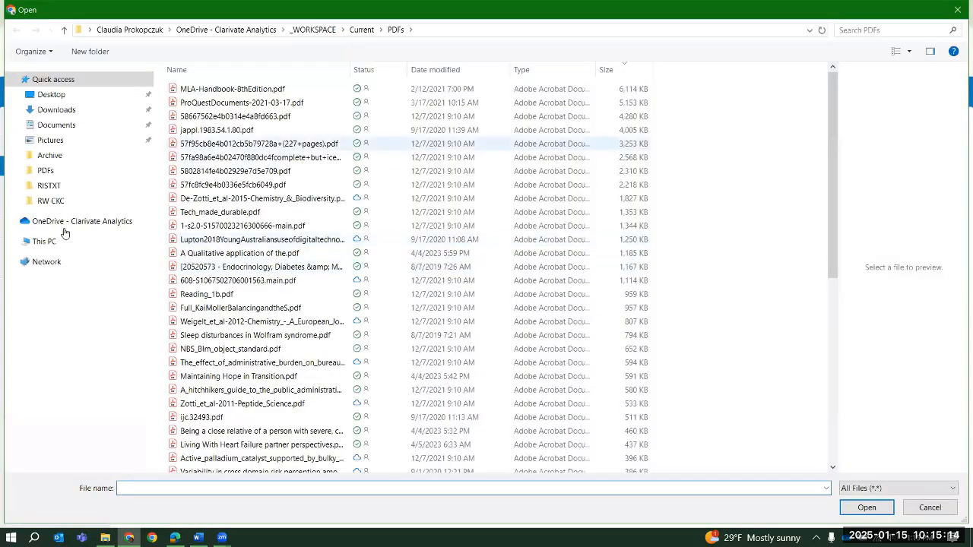
pyautogui.click(49, 185)
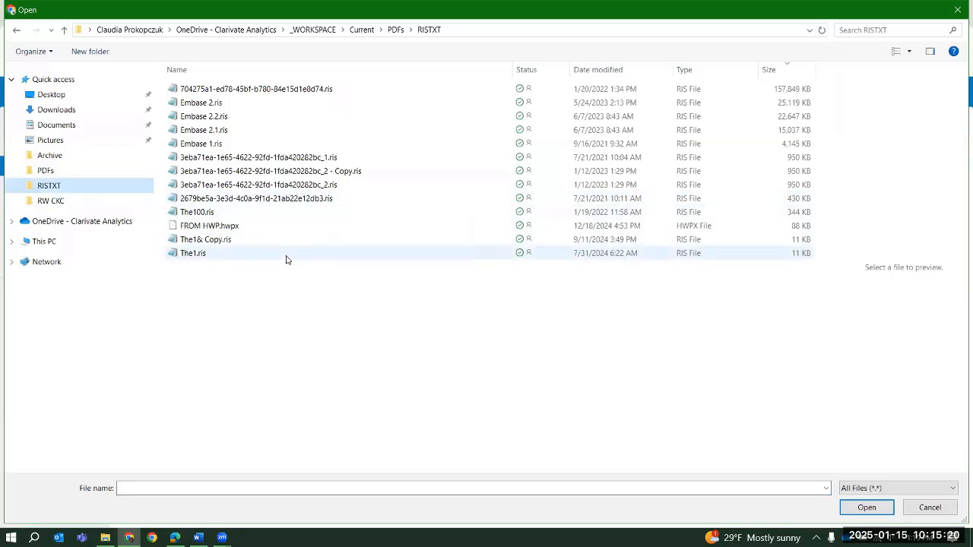
pyautogui.click(223, 244)
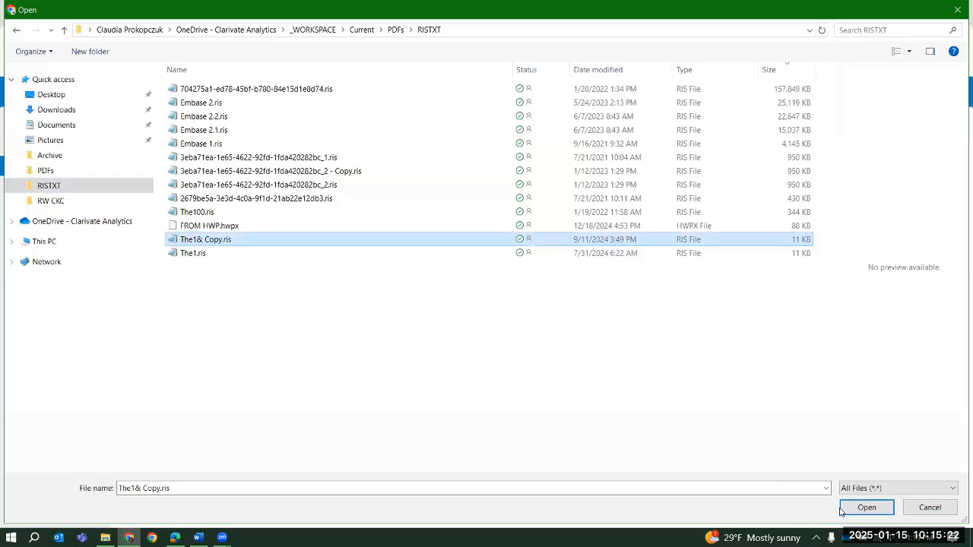
# Open The1& Copy.ris in Notepad++ to examine its records, and return to the file selection
pyautogui.rightClick(230, 242)
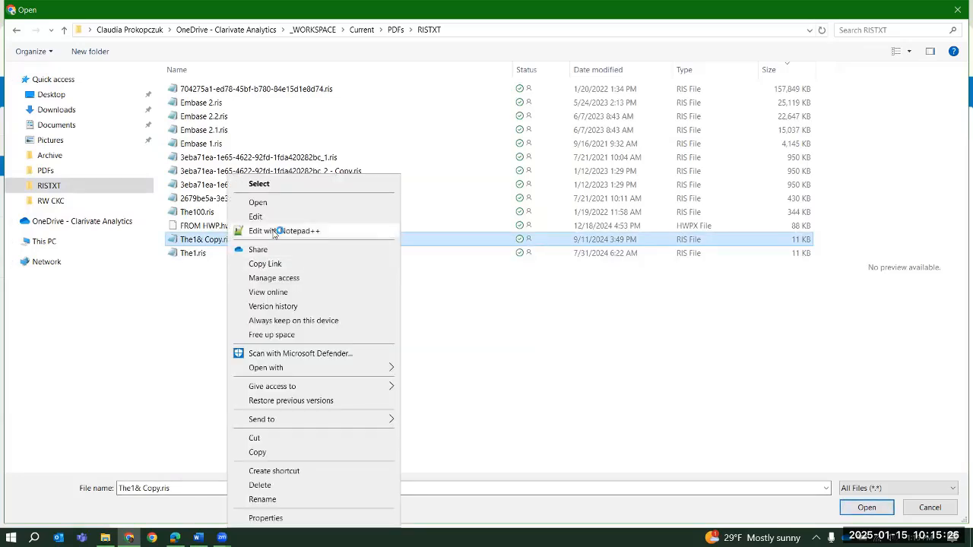
pyautogui.click(275, 231)
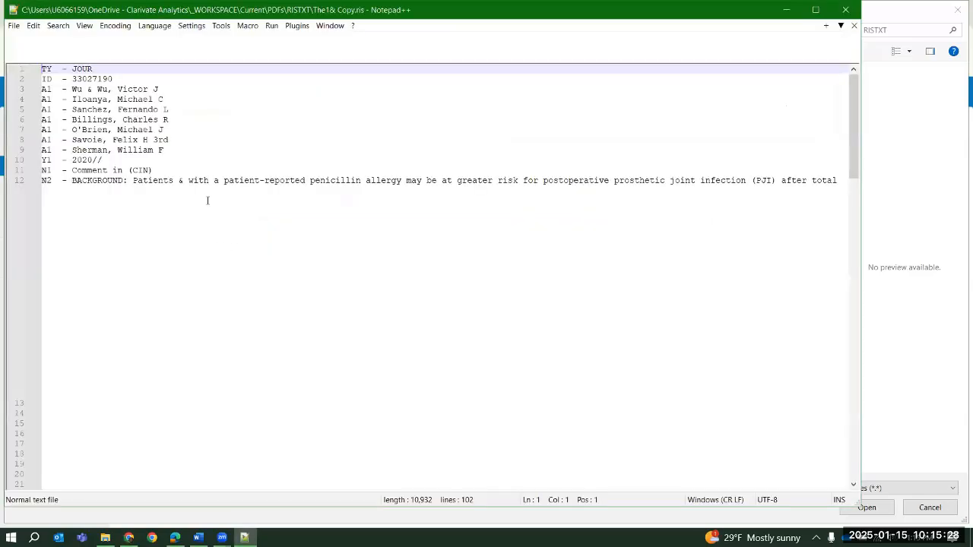
pyautogui.scroll(-20, 215, 212)
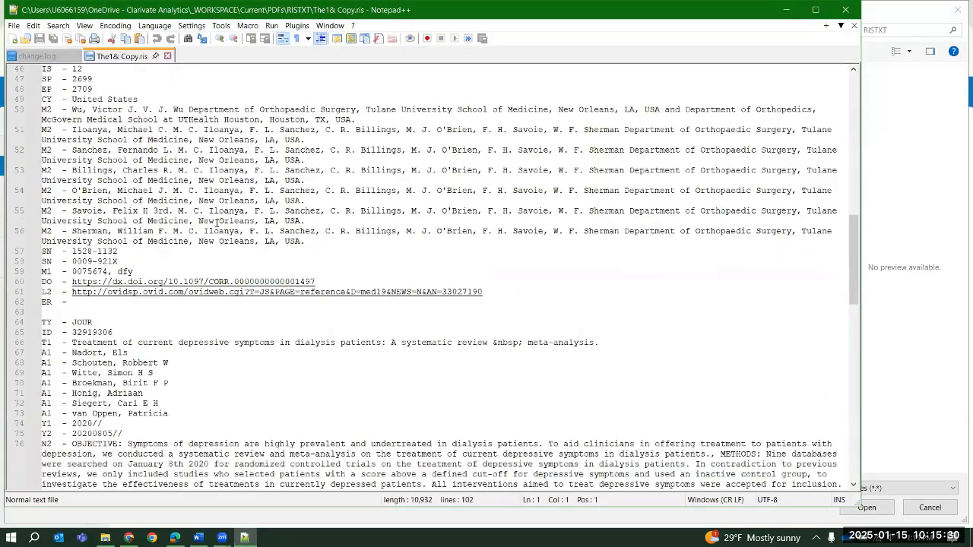
pyautogui.click(898, 361)
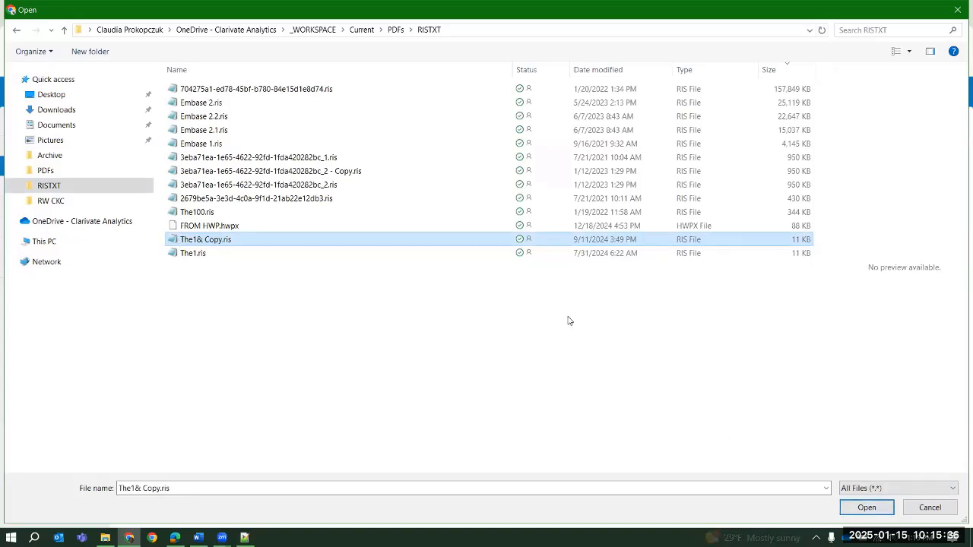
# Load the selected RIS file, set its import format to RIS Format UTF-8 and continue to the import options
pyautogui.click(873, 509)
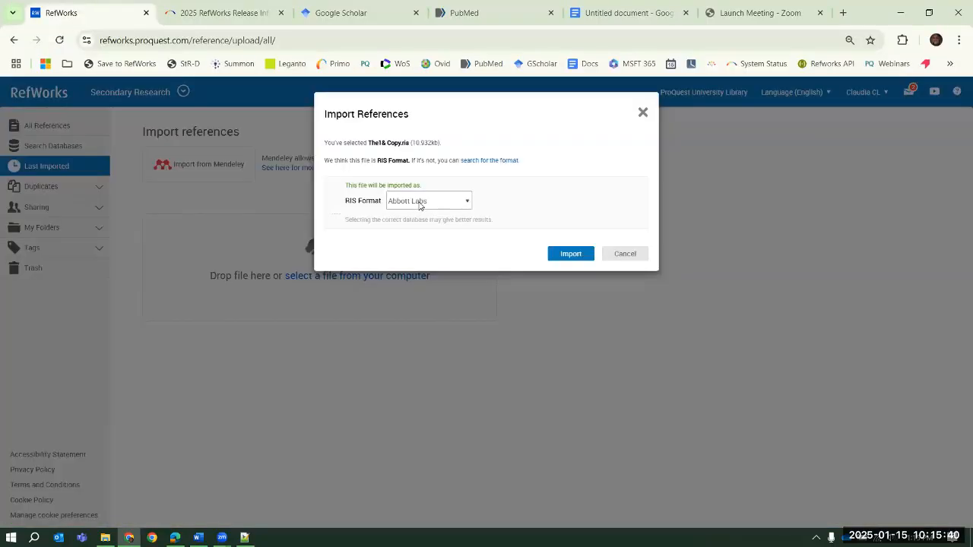
pyautogui.click(418, 202)
pyautogui.scroll(-12, 459, 289)
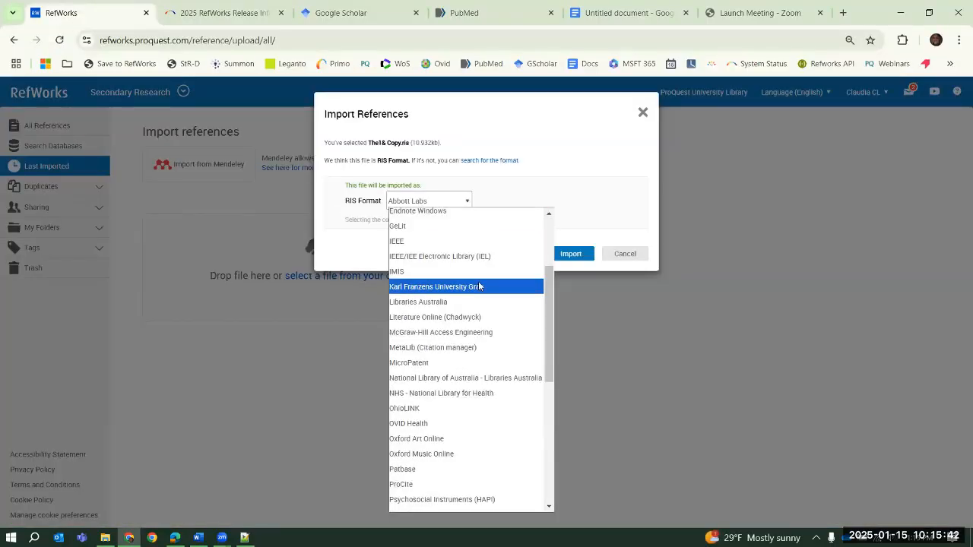
pyautogui.click(478, 367)
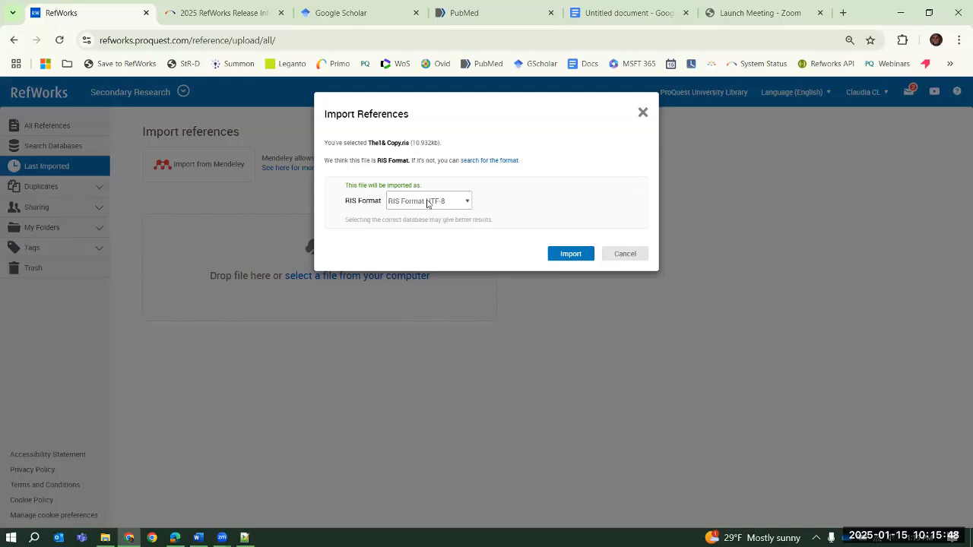
pyautogui.click(557, 255)
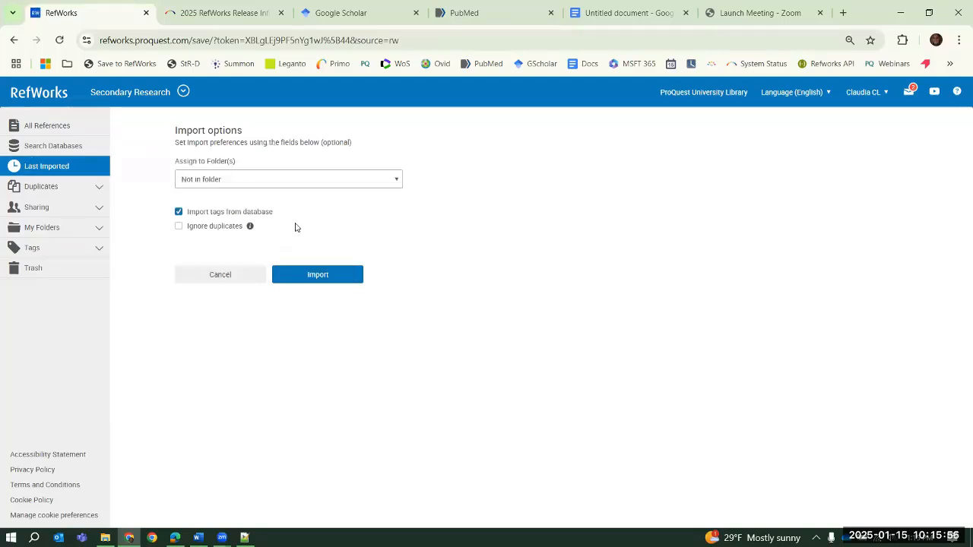
# Review the folder choices, import the references with Not in folder kept, and show the last imported references
pyautogui.click(298, 185)
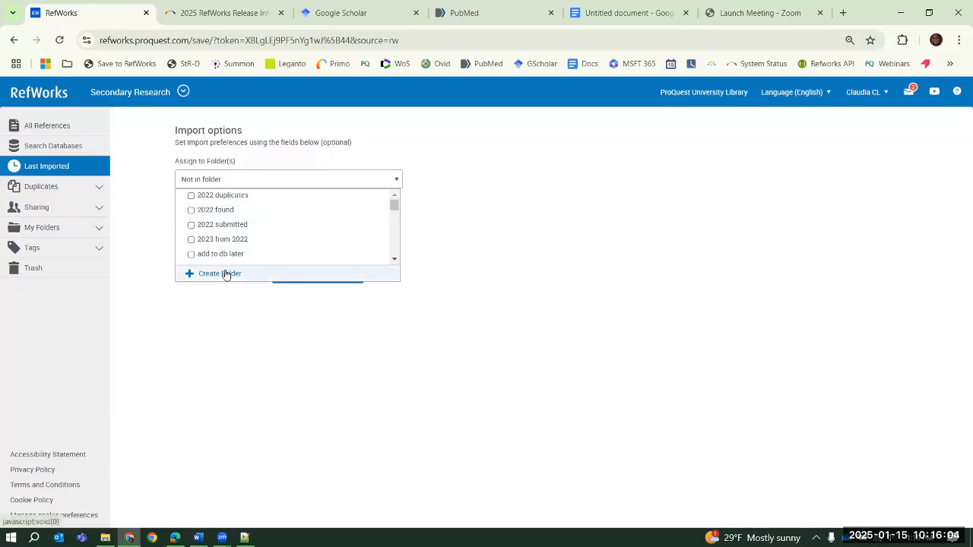
pyautogui.click(261, 374)
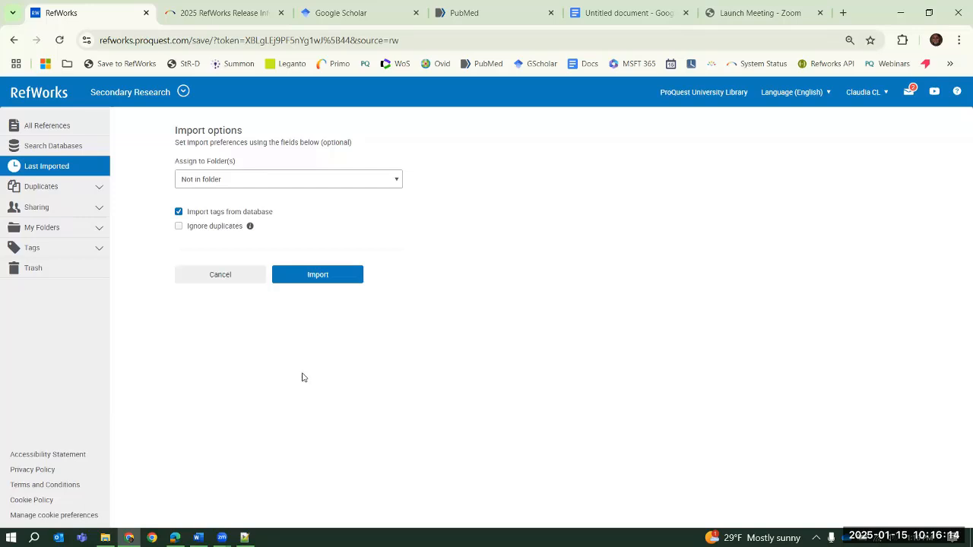
pyautogui.click(320, 278)
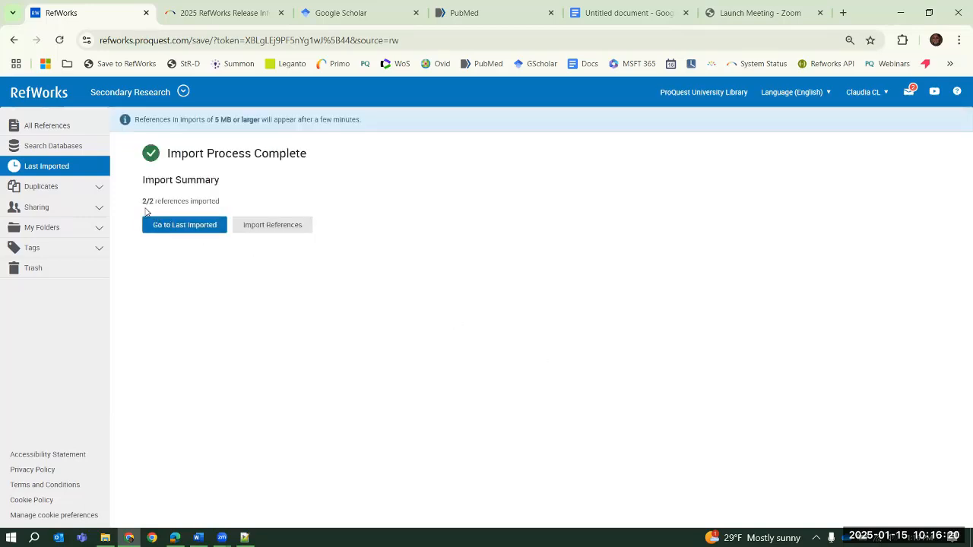
pyautogui.click(190, 229)
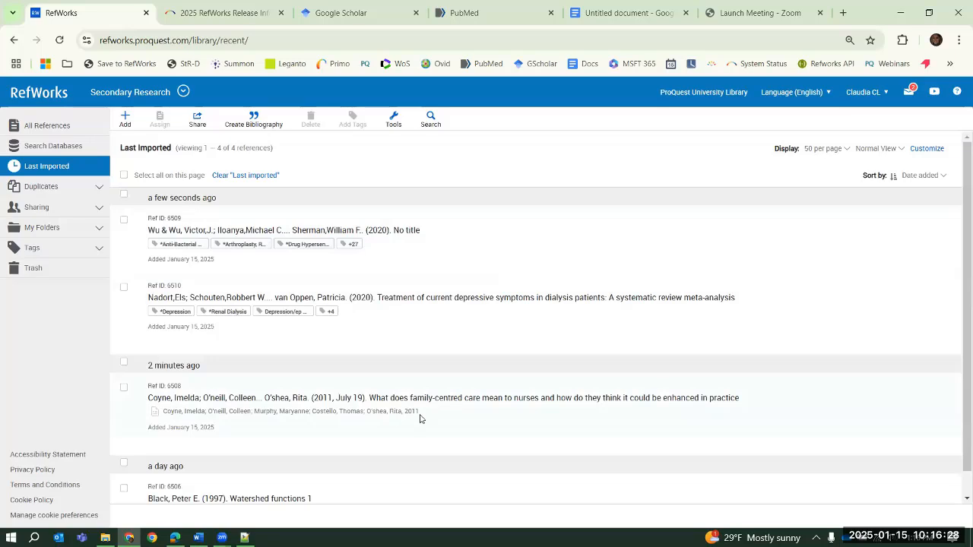
# Review the details of the uploaded family-centred care article, read its attached document and return to the last imported references
pyautogui.click(419, 418)
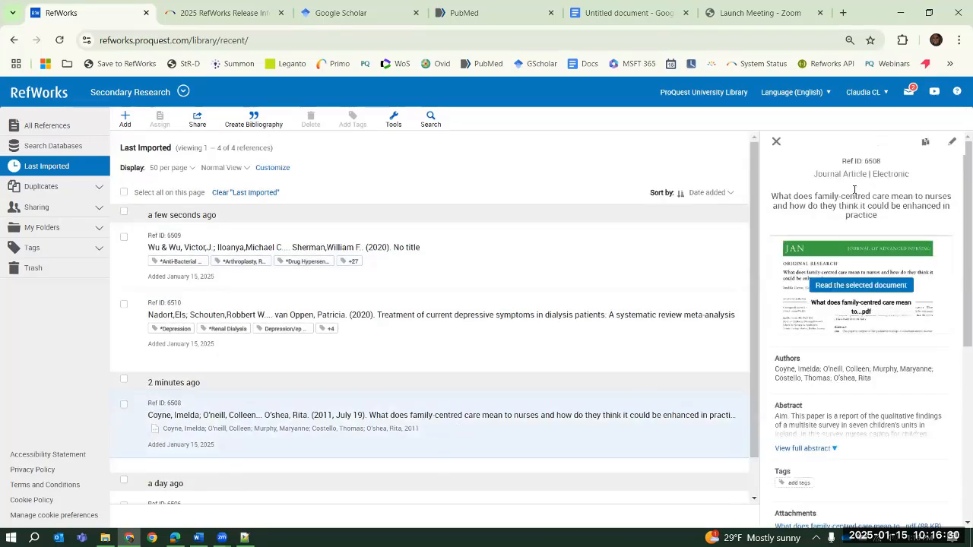
pyautogui.scroll(-4, 895, 289)
pyautogui.scroll(4, 875, 295)
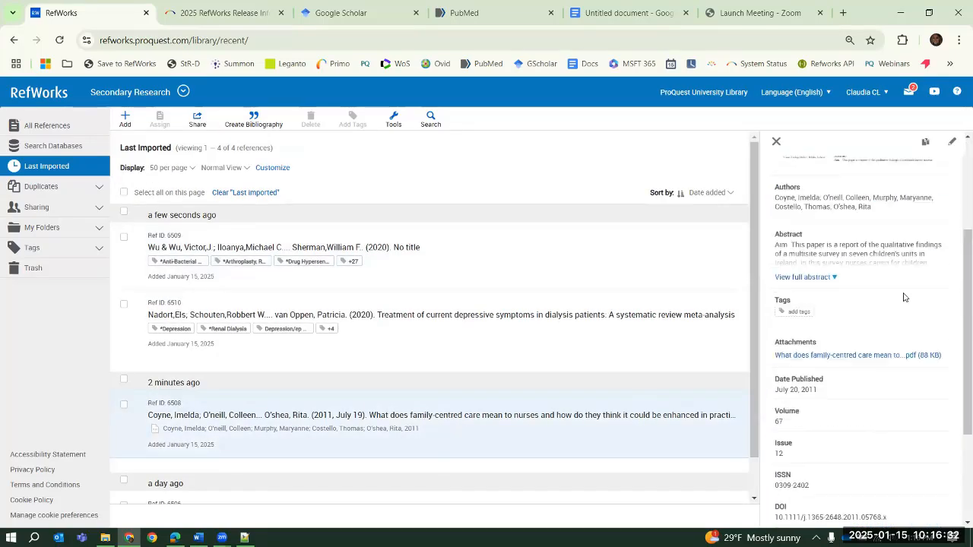
pyautogui.click(890, 292)
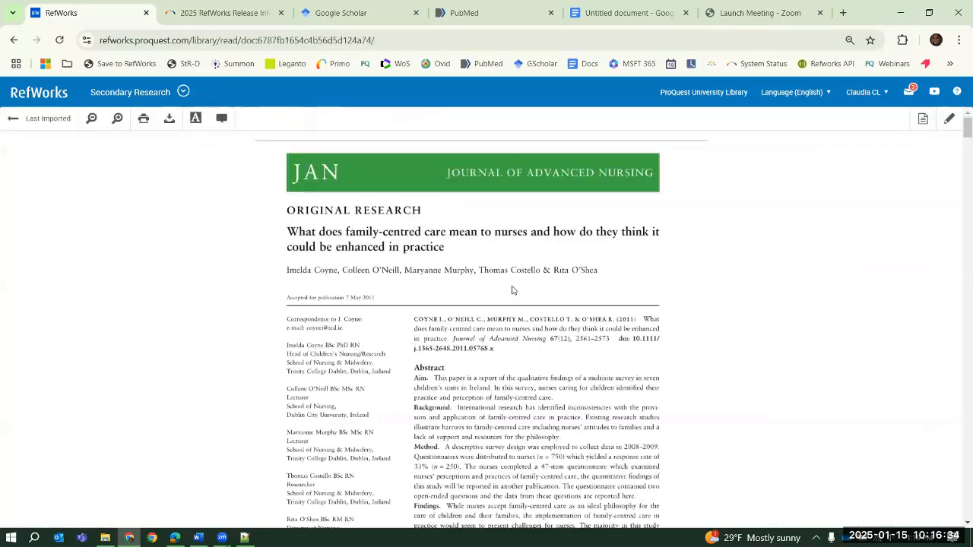
pyautogui.scroll(-15, 582, 273)
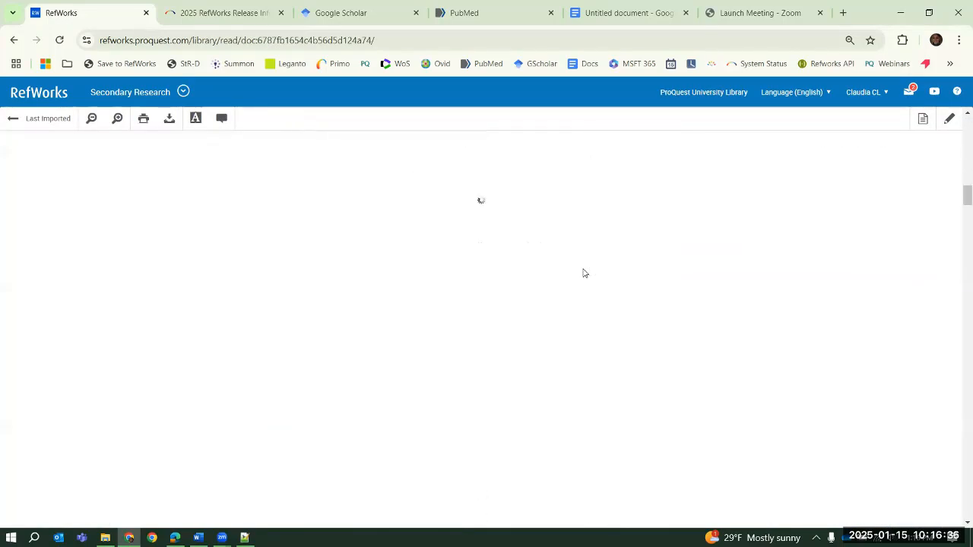
pyautogui.scroll(15, 584, 273)
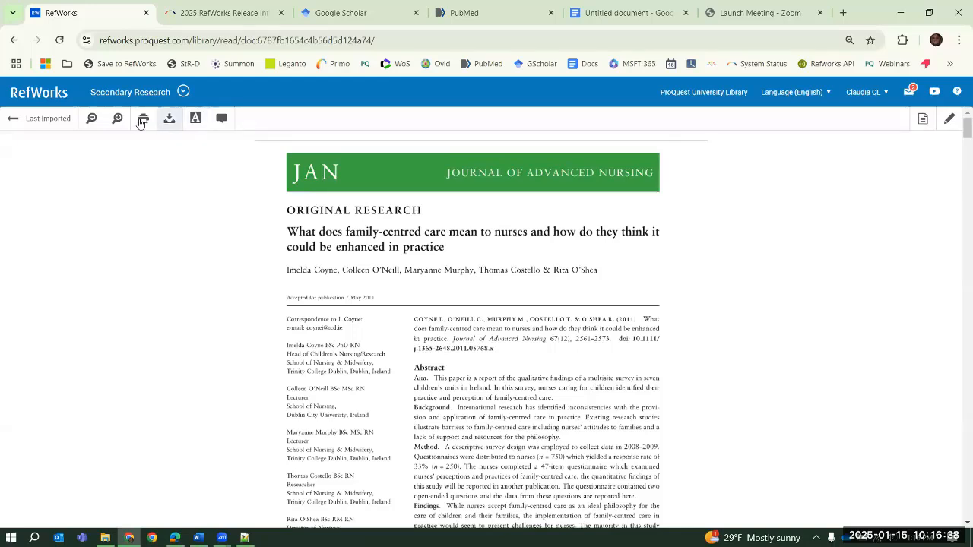
pyautogui.click(11, 120)
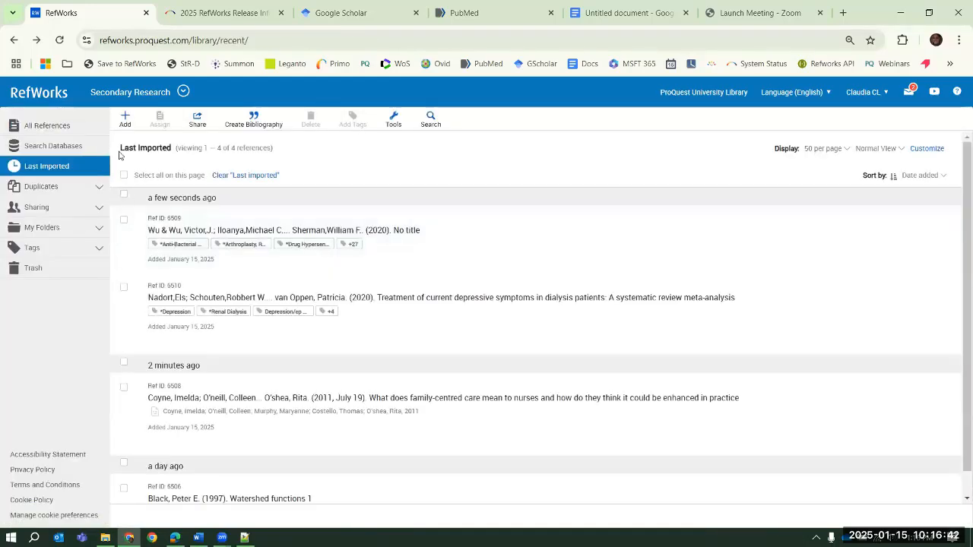
# Start creating a reference manually and set its reference type to Court Case
pyautogui.click(126, 123)
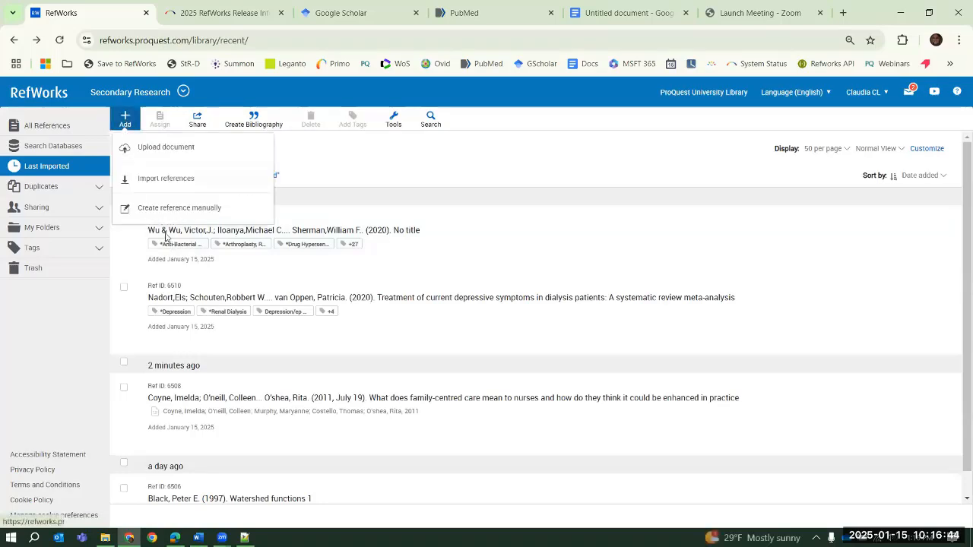
pyautogui.click(171, 208)
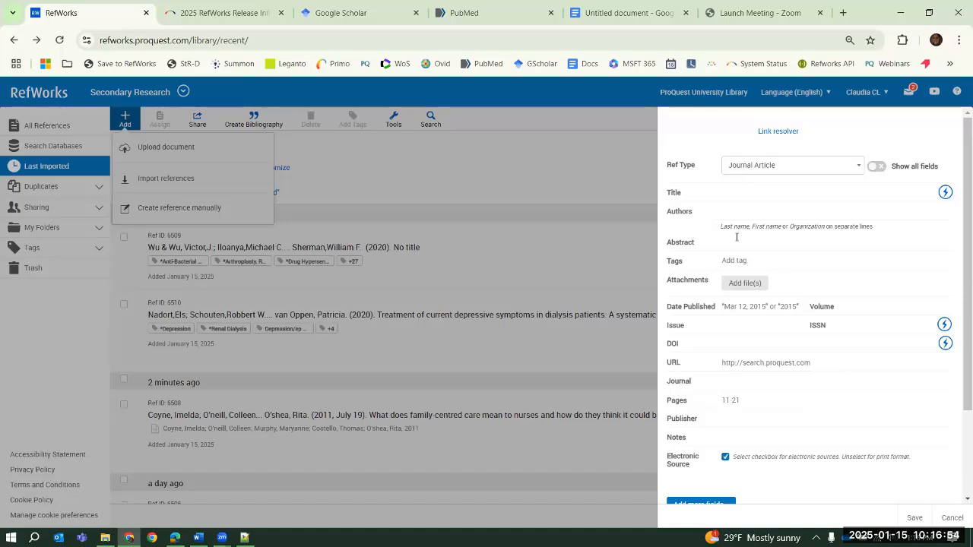
pyautogui.click(763, 166)
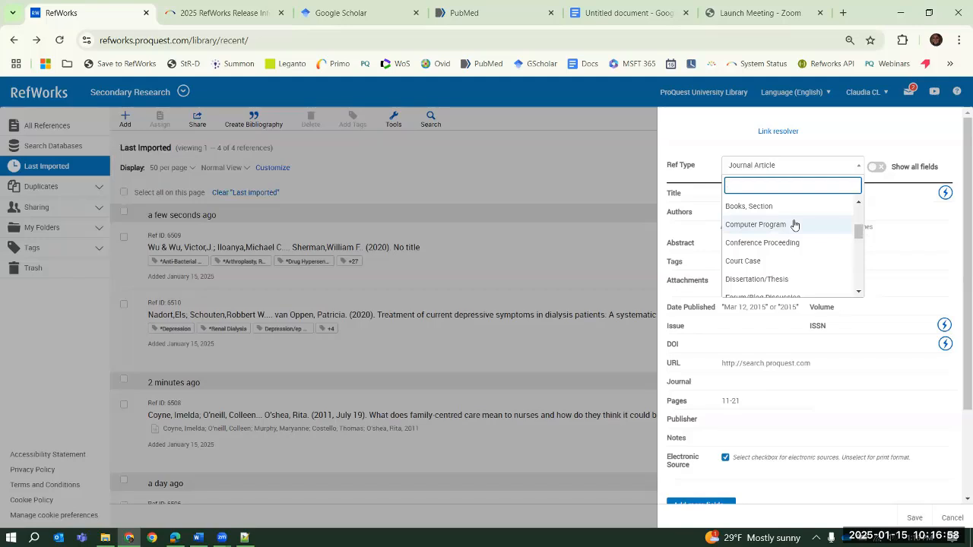
pyautogui.click(780, 262)
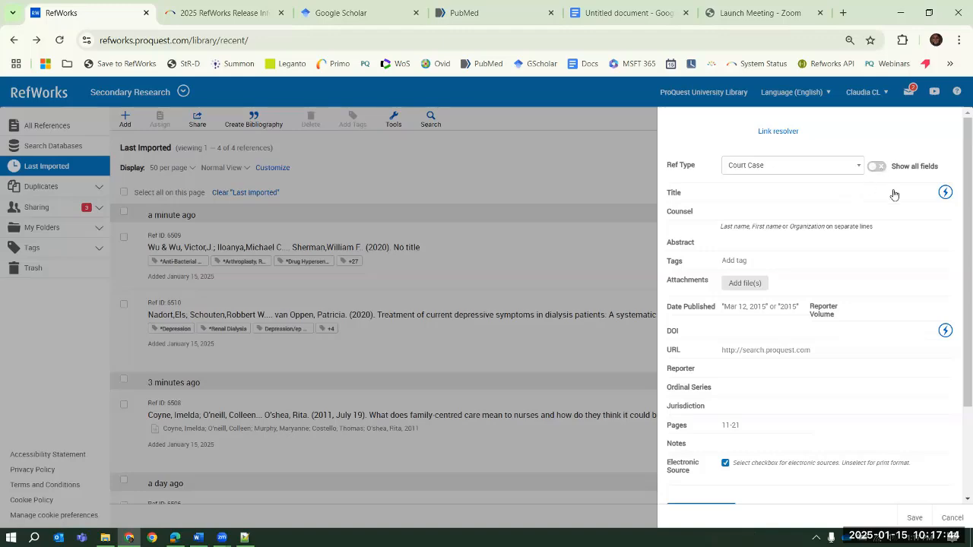
# Show all fields of the Court Case reference, look through them and hide the additional fields again
pyautogui.click(881, 167)
pyautogui.scroll(-3, 914, 287)
pyautogui.scroll(-5, 915, 287)
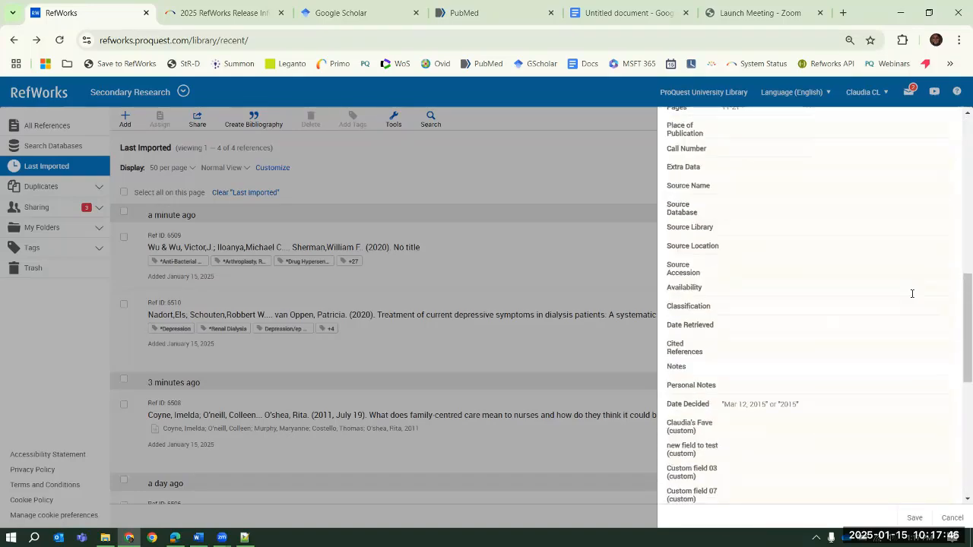
pyautogui.scroll(10, 913, 293)
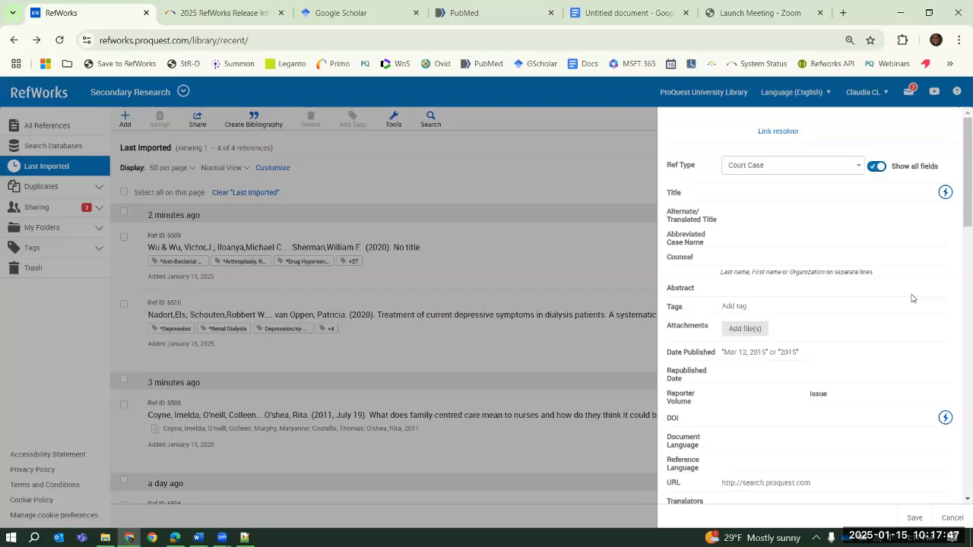
pyautogui.click(877, 166)
# Review the choices of additional fields for the Court Case reference without adding any
pyautogui.scroll(-3, 737, 392)
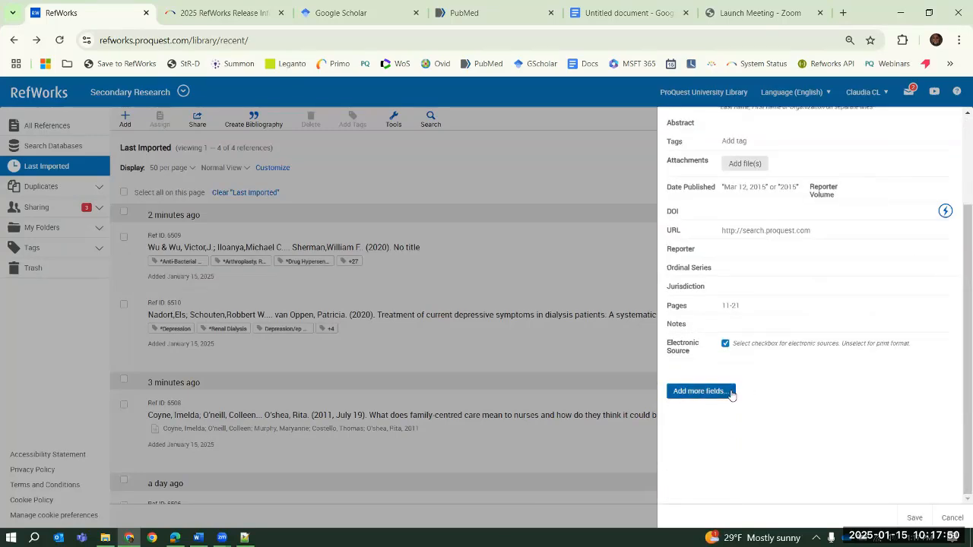
pyautogui.click(731, 391)
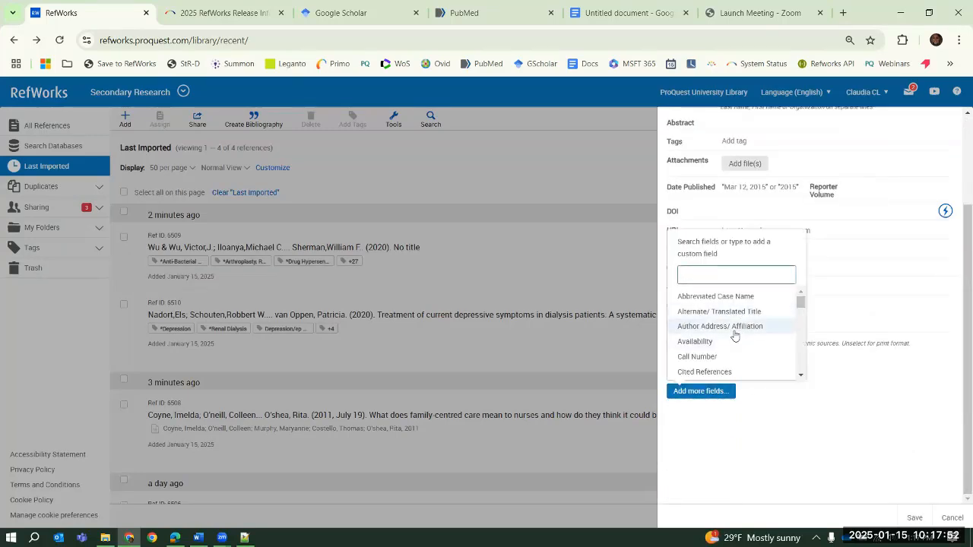
pyautogui.click(903, 374)
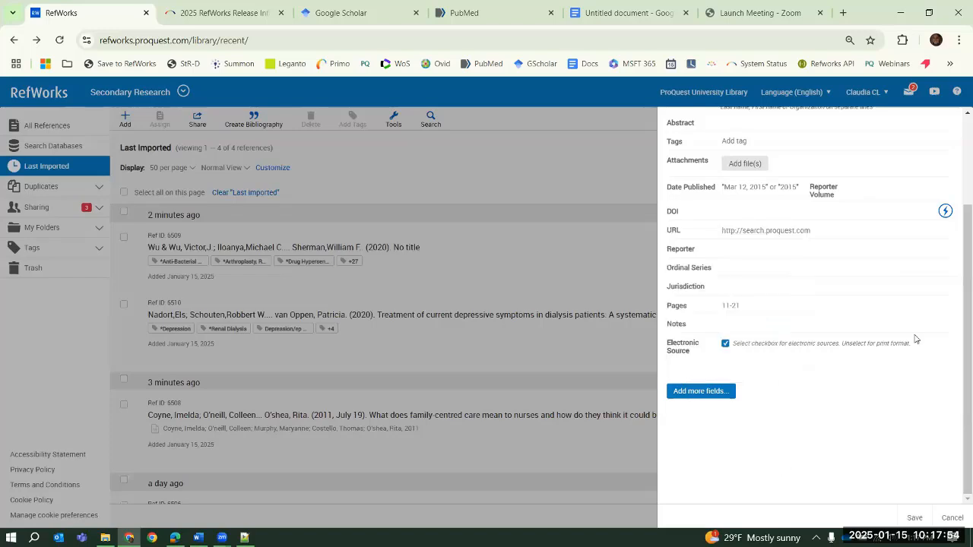
# Show all fields of the Court Case reference, look through its source and custom fields, and discard the new reference
pyautogui.scroll(10, 915, 339)
pyautogui.click(877, 168)
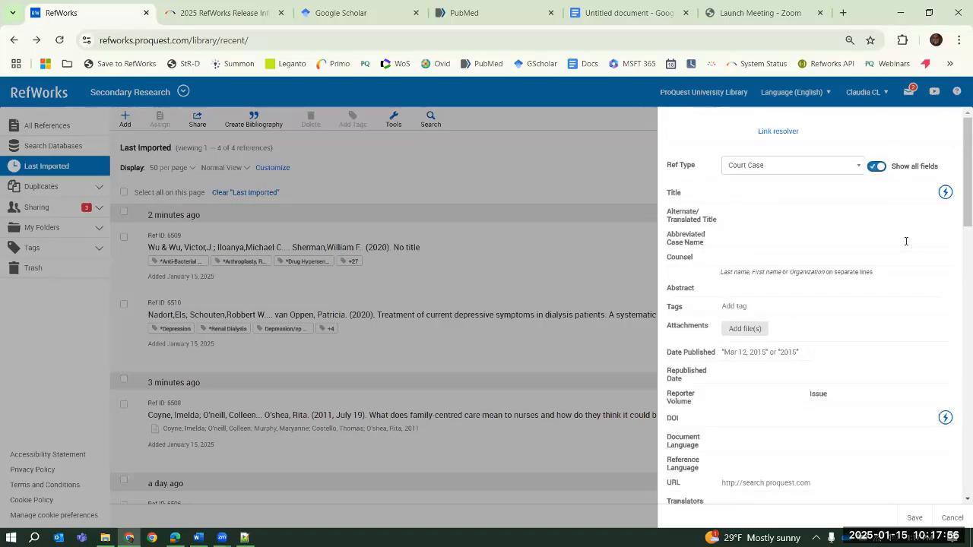
pyautogui.scroll(-15, 899, 246)
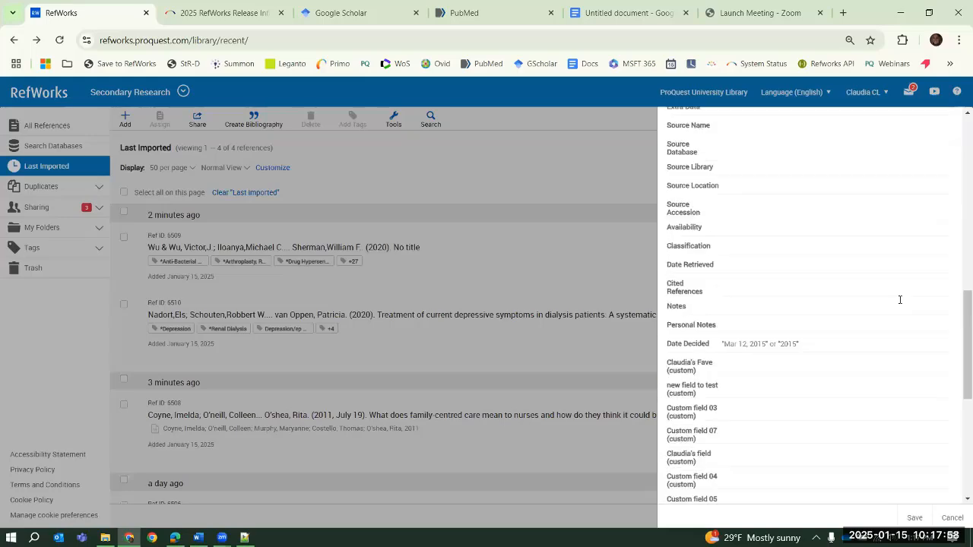
pyautogui.scroll(15, 900, 305)
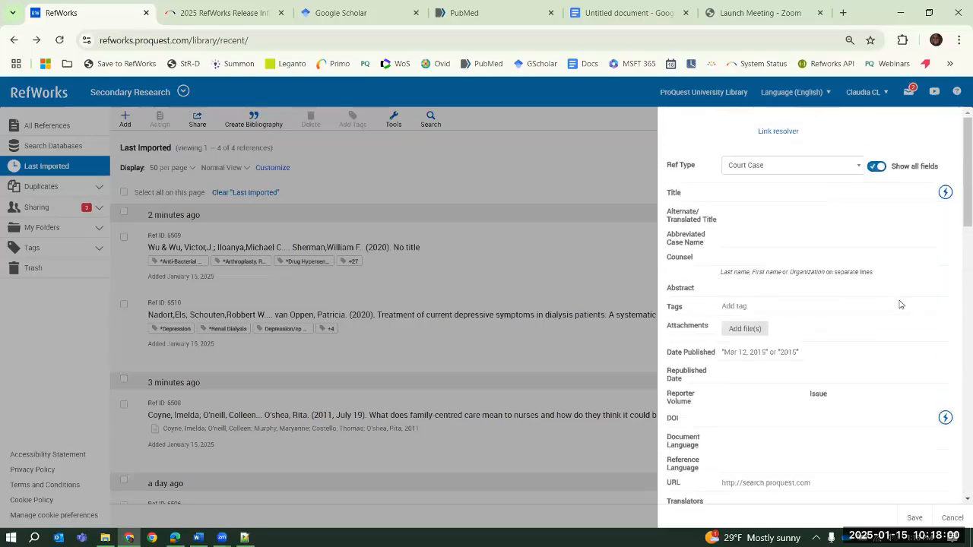
pyautogui.click(951, 518)
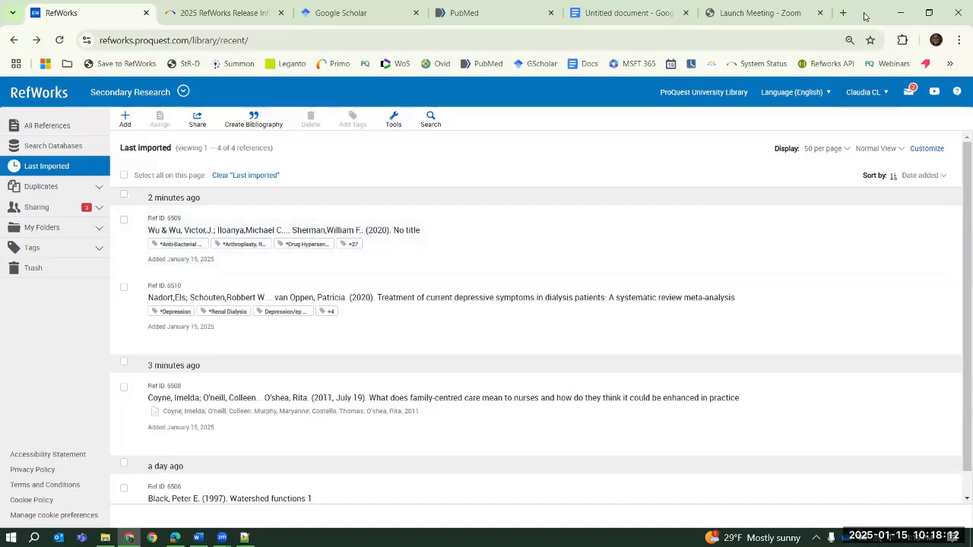
# Restore the maximized browser window to a smaller size, then widen and lengthen it to cover most of the screen
pyautogui.press('super+Down')
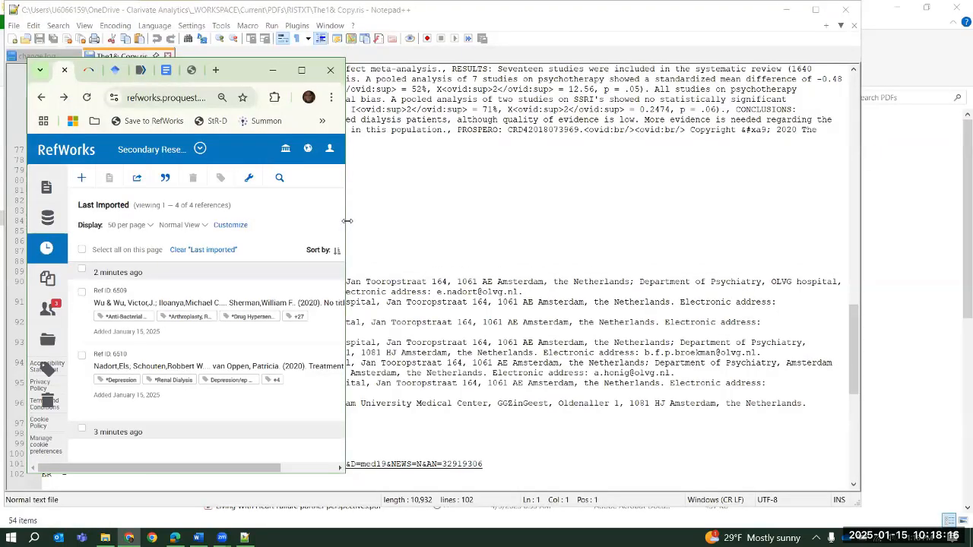
pyautogui.moveTo(346, 221); pyautogui.dragTo(952, 221)
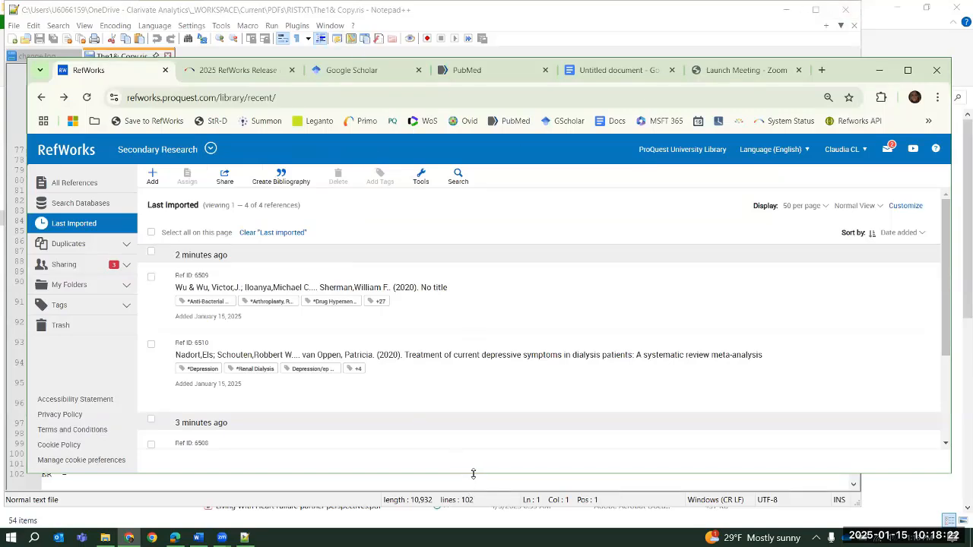
pyautogui.moveTo(473, 474); pyautogui.dragTo(472, 495)
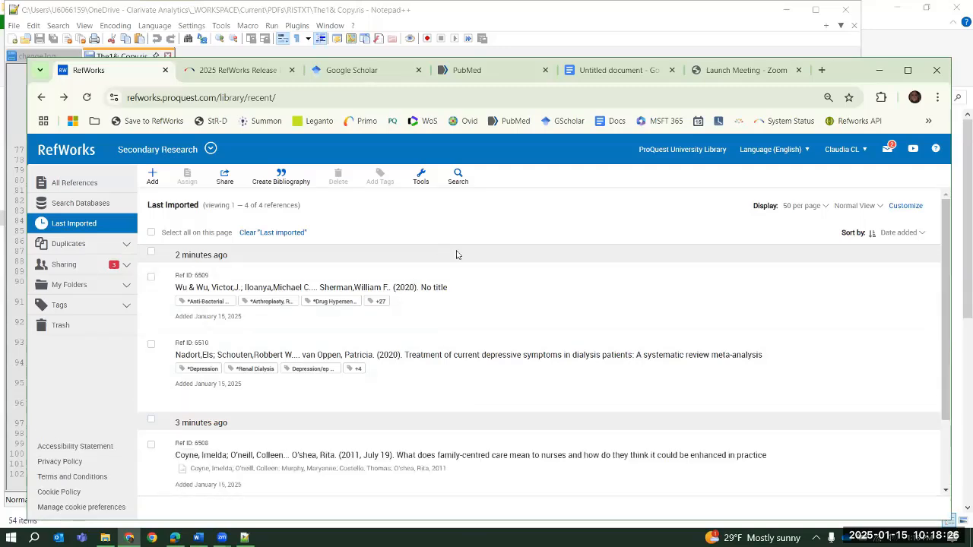
# Switch to Google Scholar and search for water quality using the suggested term
pyautogui.click(355, 70)
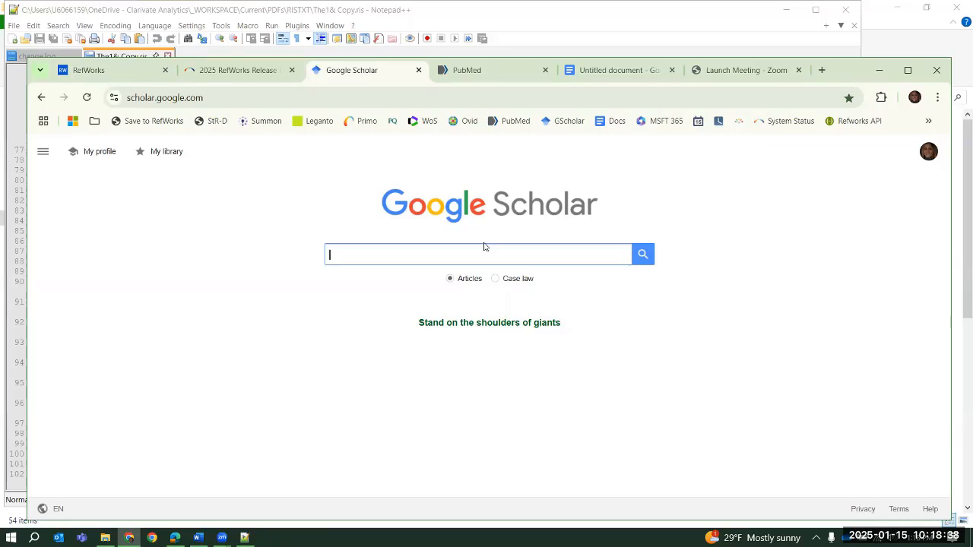
pyautogui.write('water')
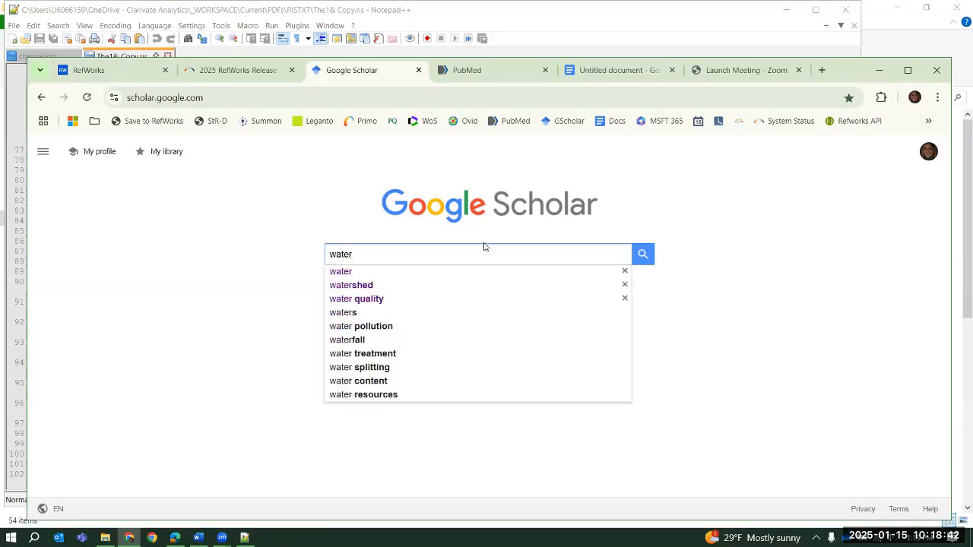
pyautogui.press('Down')
pyautogui.press('Down')
pyautogui.press('Down')
pyautogui.press('Return')
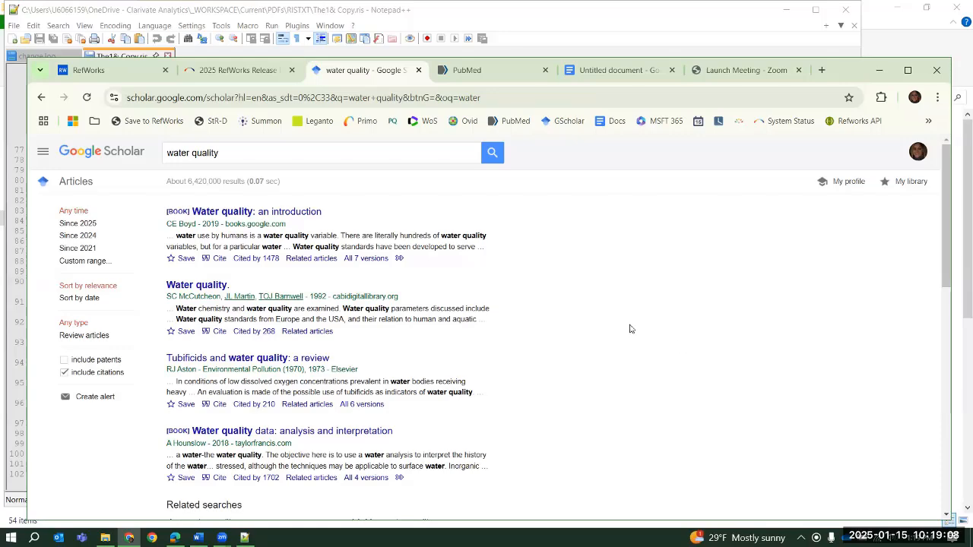
# Export the citation of the article "Water quality indices-important tools for water quality assessment: a review" to RefWorks
pyautogui.scroll(-2, 598, 298)
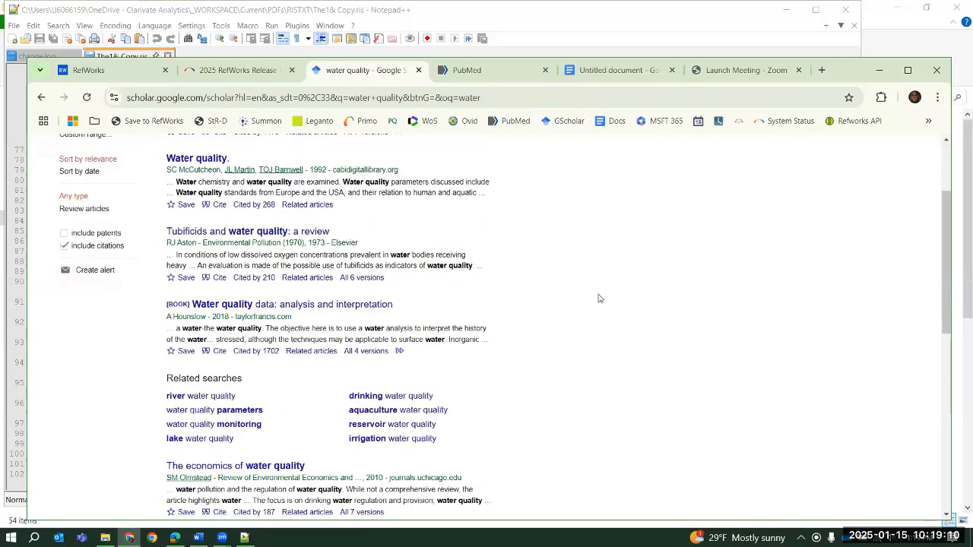
pyautogui.scroll(-4, 599, 295)
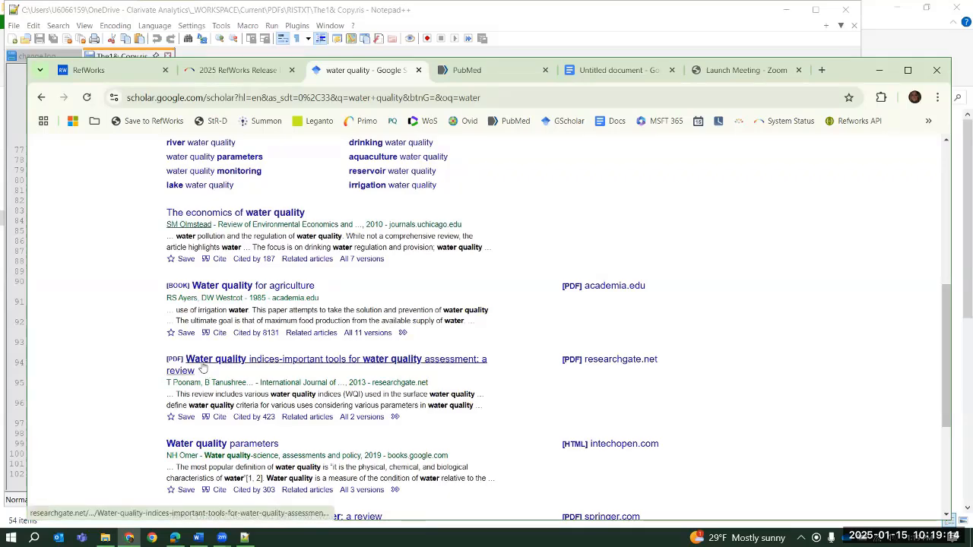
pyautogui.click(218, 419)
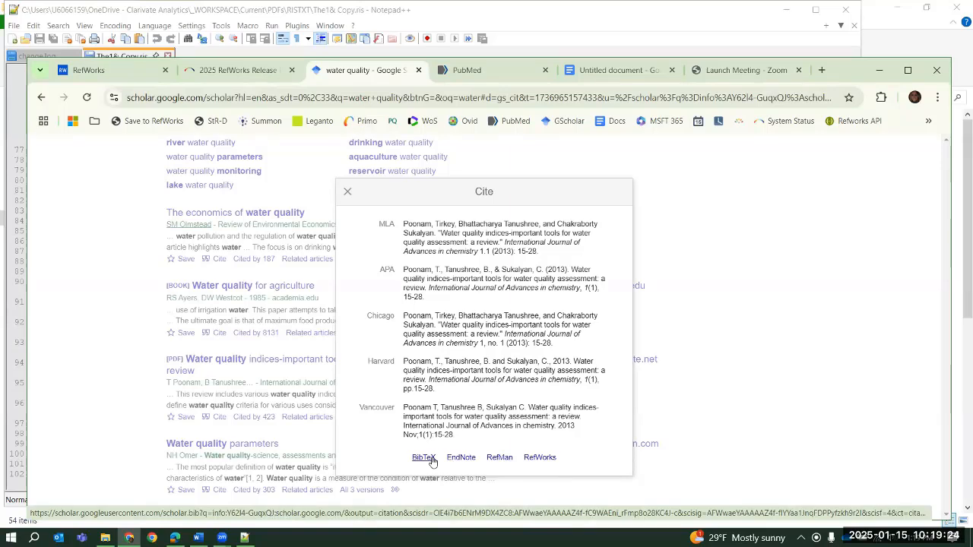
pyautogui.click(540, 458)
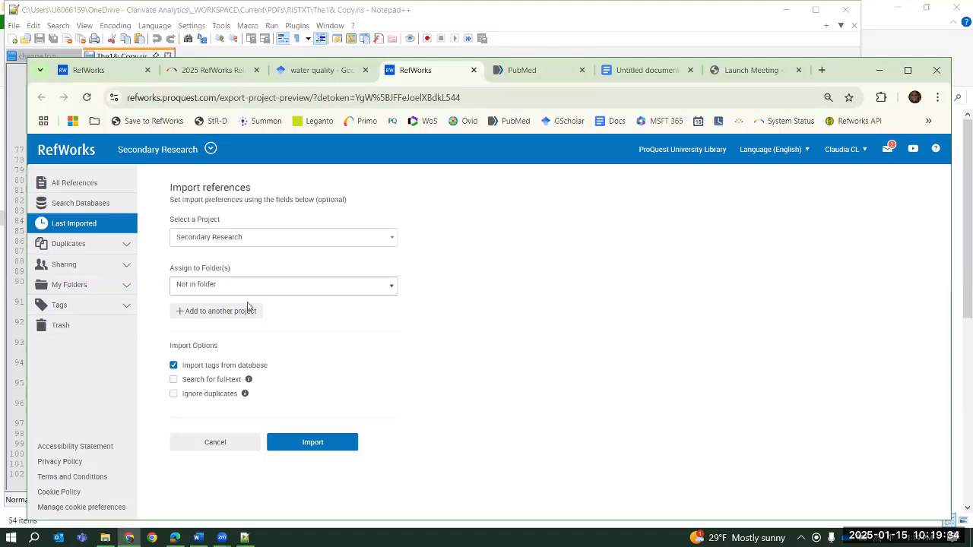
# Review the project and folder choices for the import, add Main Research as a second project and remove it again
pyautogui.click(193, 242)
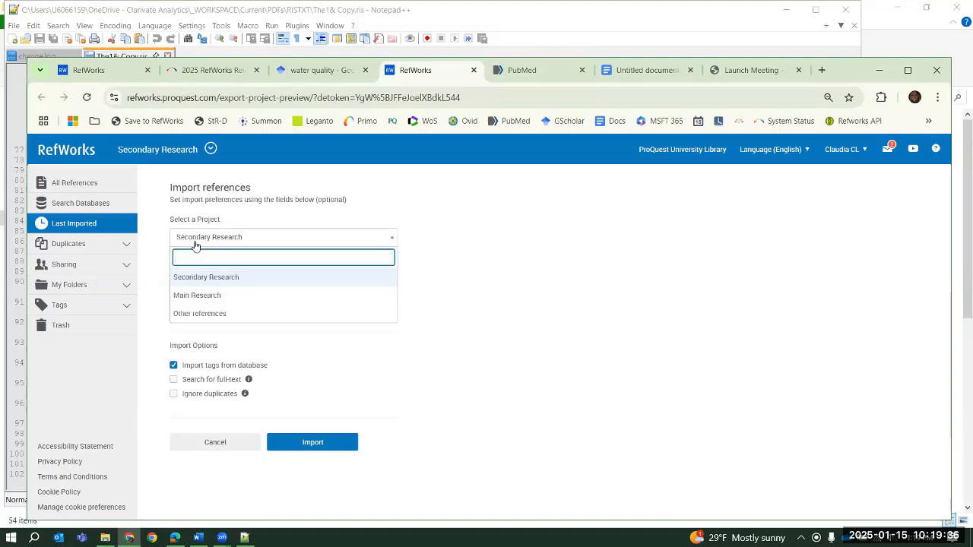
pyautogui.click(196, 243)
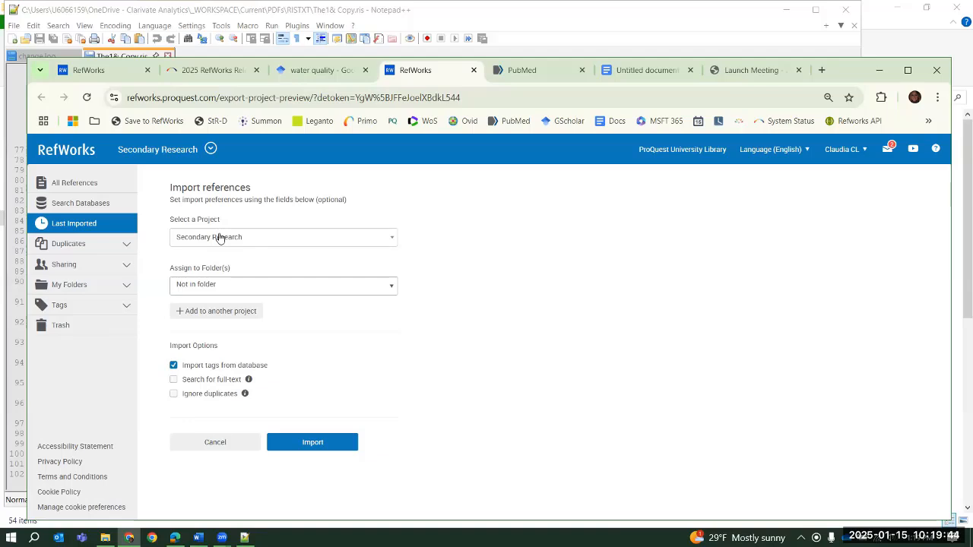
pyautogui.click(221, 288)
pyautogui.click(513, 302)
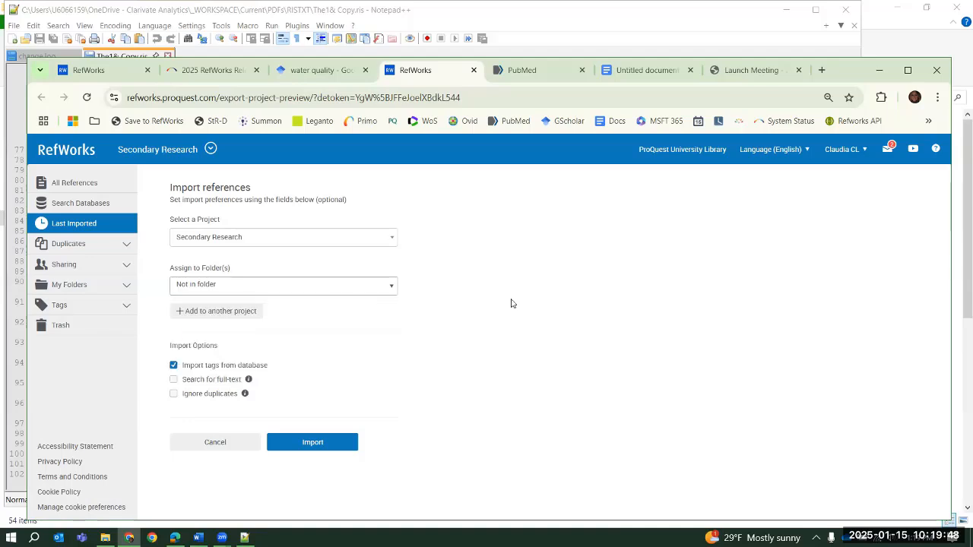
pyautogui.click(203, 319)
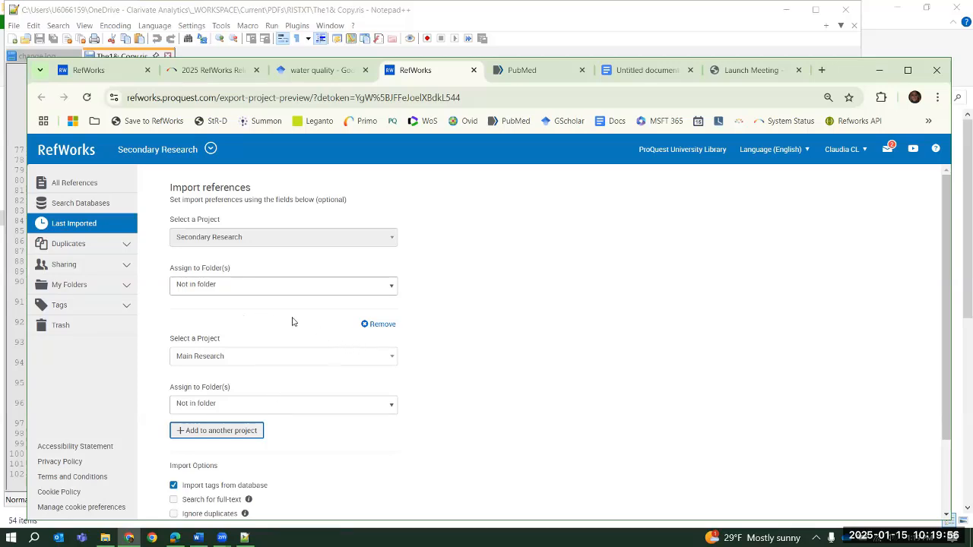
pyautogui.click(371, 325)
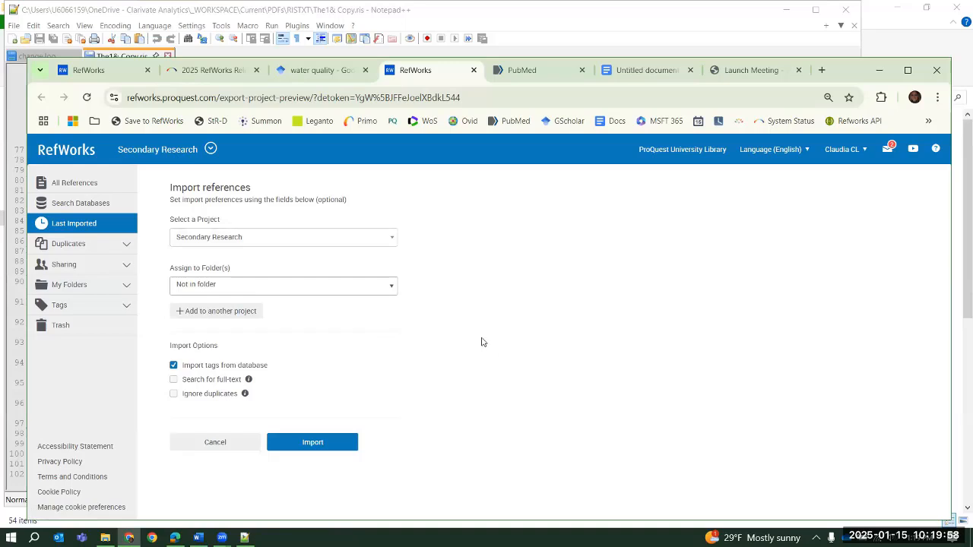
# Import the reference into Secondary Research with Not in folder kept, and open its details from the last imported references
pyautogui.click(352, 447)
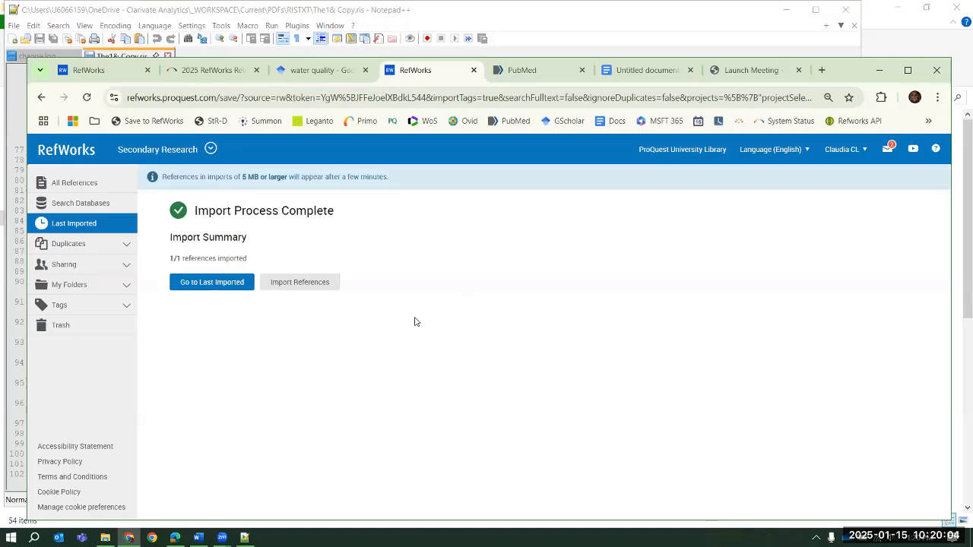
pyautogui.click(213, 282)
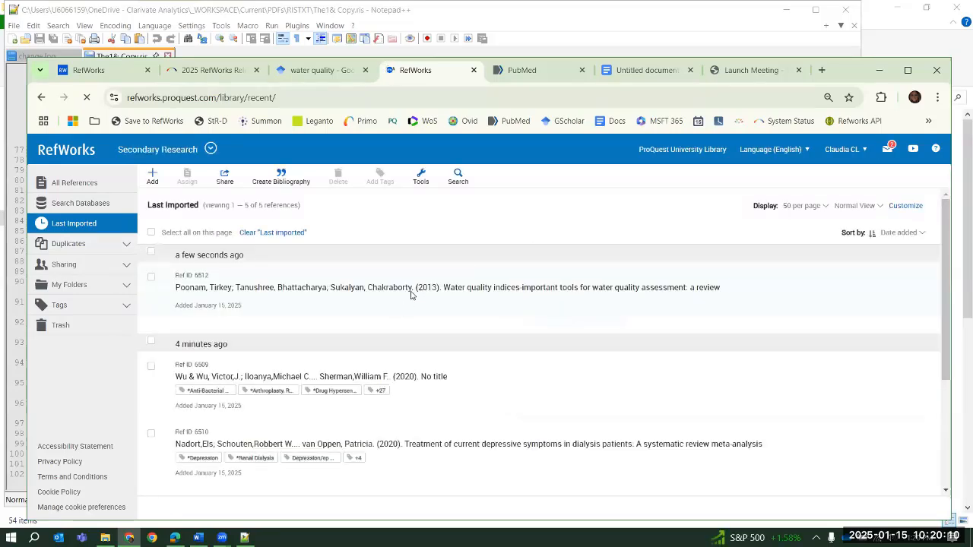
pyautogui.click(411, 294)
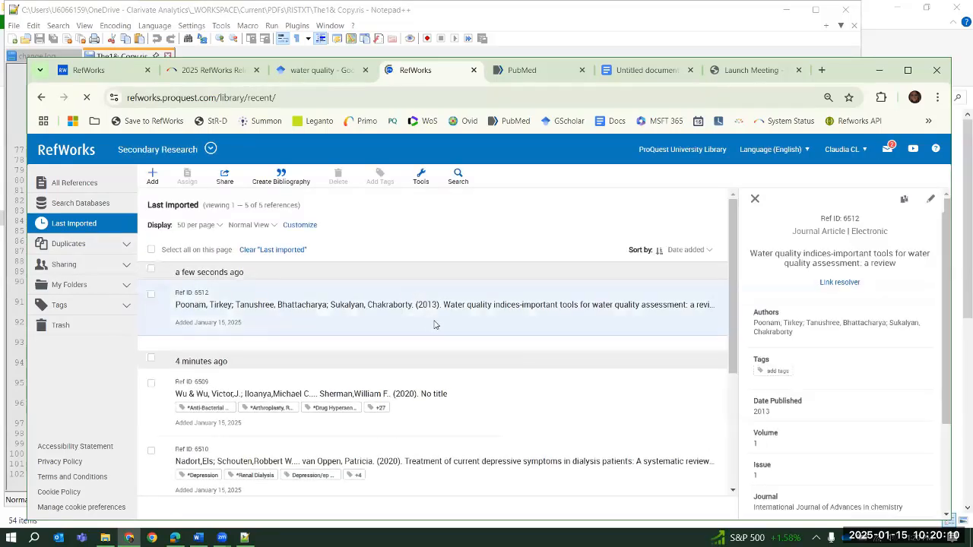
# Return to the water quality results in Google Scholar, close the citation window and launch Save to RefWorks
pyautogui.click(316, 70)
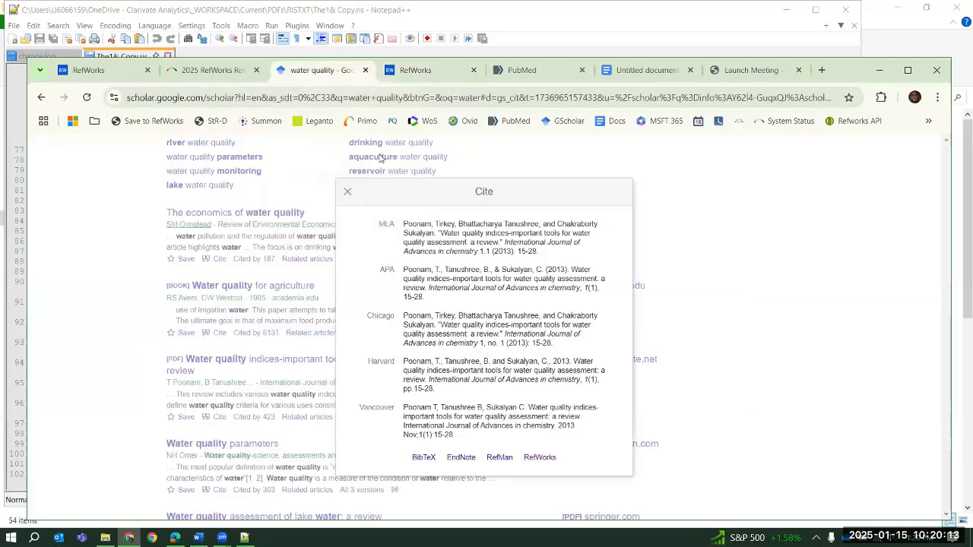
pyautogui.click(348, 191)
pyautogui.scroll(10, 389, 323)
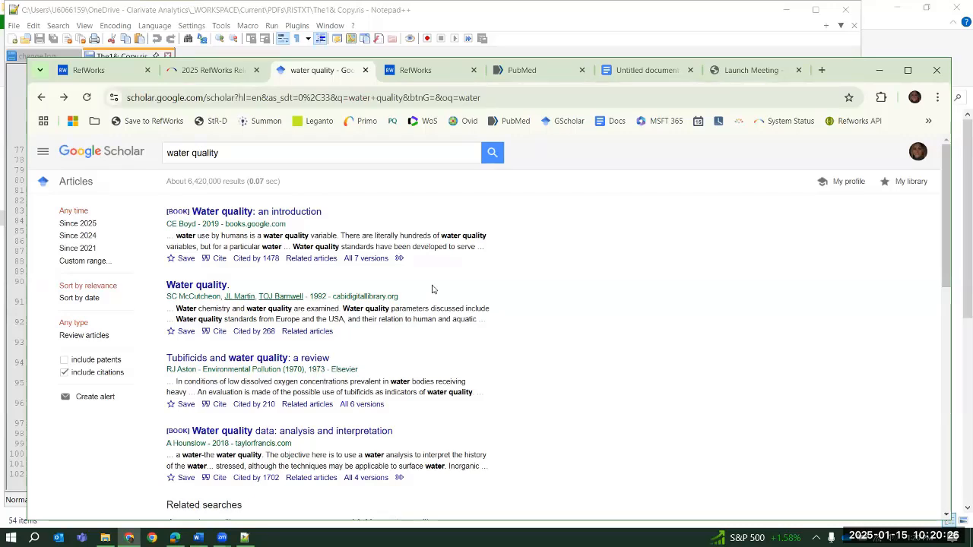
pyautogui.scroll(-3, 540, 271)
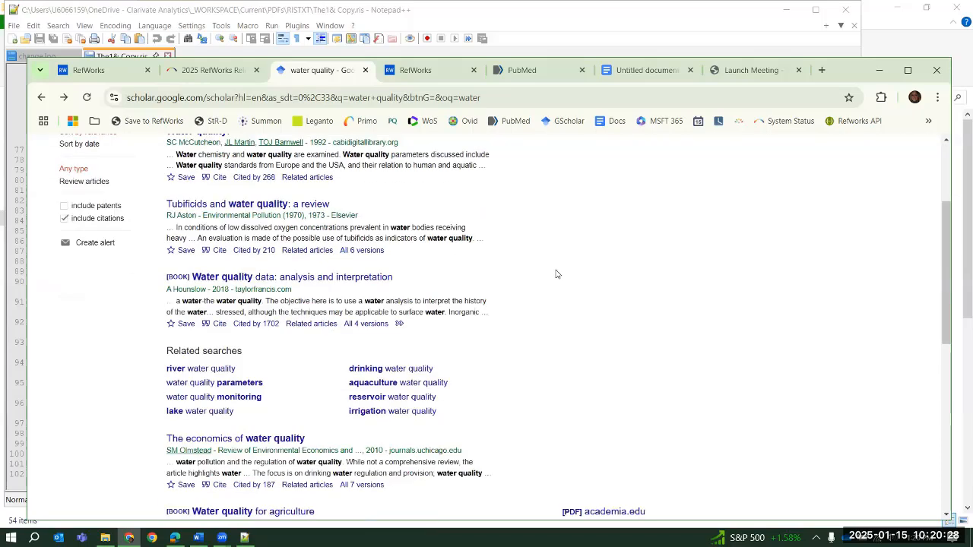
pyautogui.scroll(3, 556, 274)
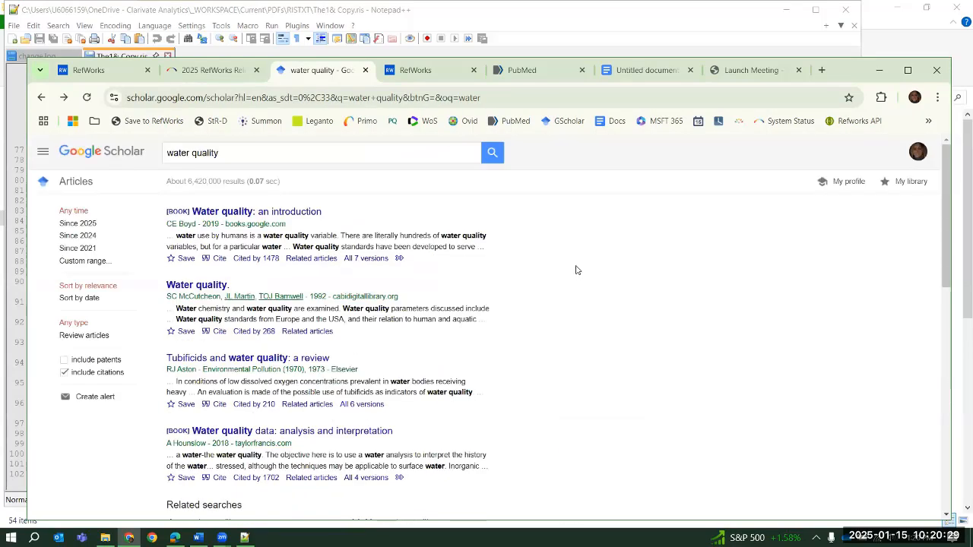
pyautogui.click(152, 122)
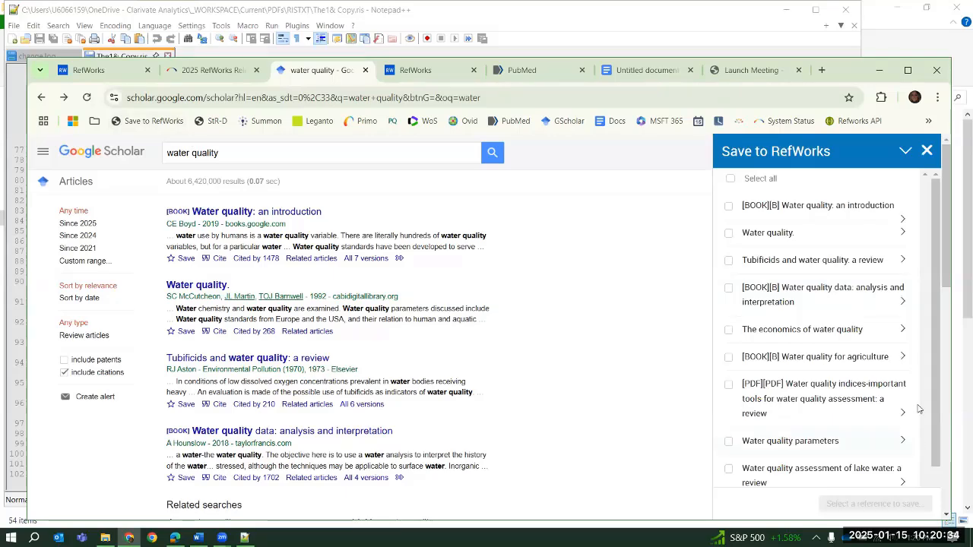
# Compare the references listed in Save to RefWorks with the page's search results and select all of them for saving
pyautogui.scroll(-1, 875, 308)
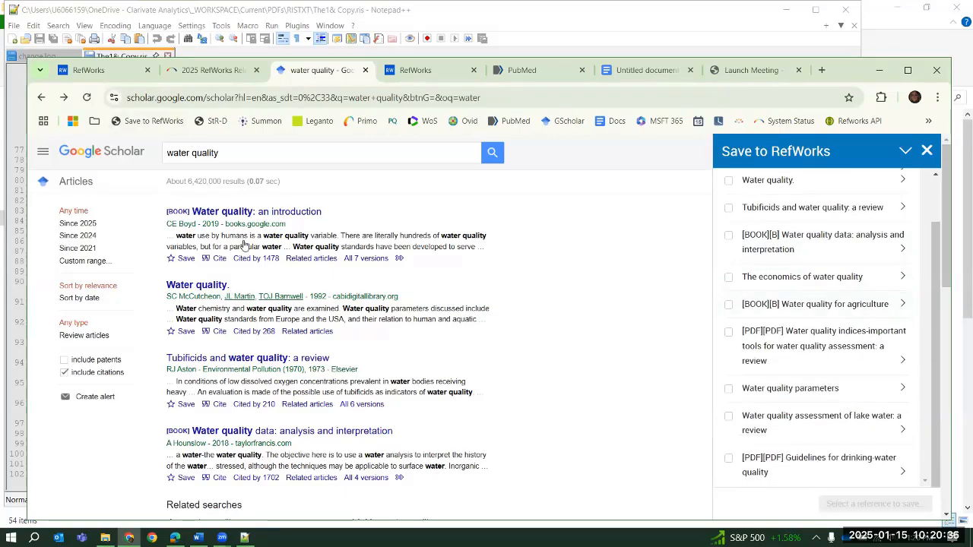
pyautogui.scroll(-10, 243, 245)
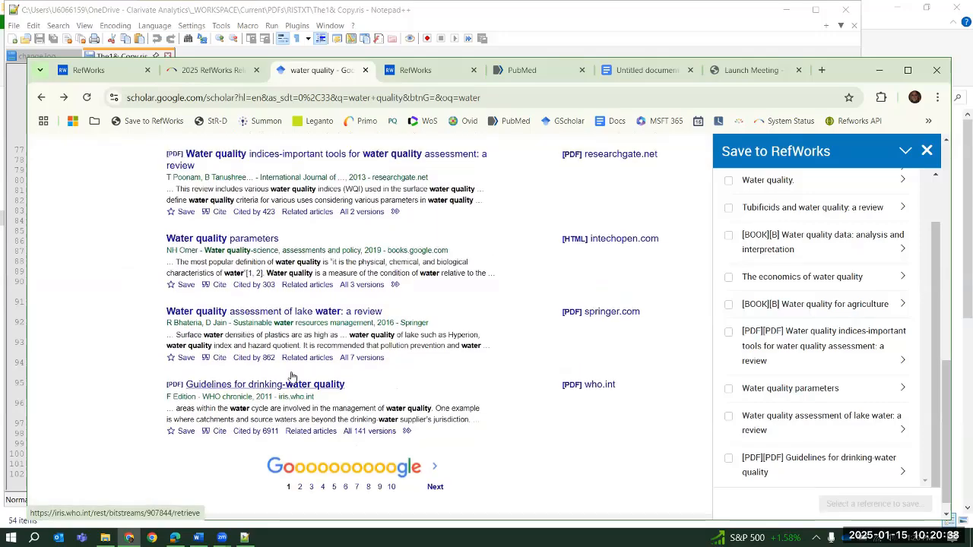
pyautogui.scroll(8, 293, 378)
pyautogui.scroll(-7, 871, 333)
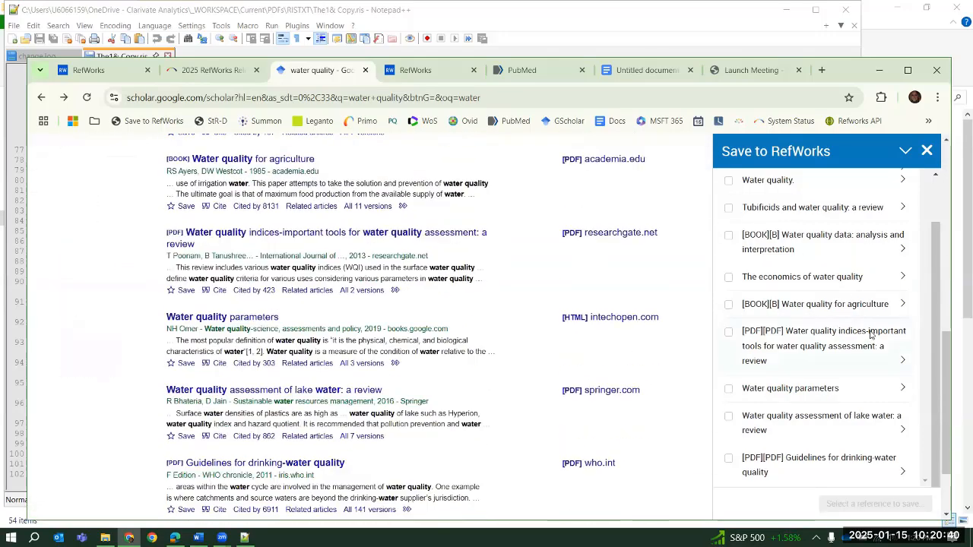
pyautogui.scroll(10, 871, 332)
pyautogui.scroll(1, 917, 199)
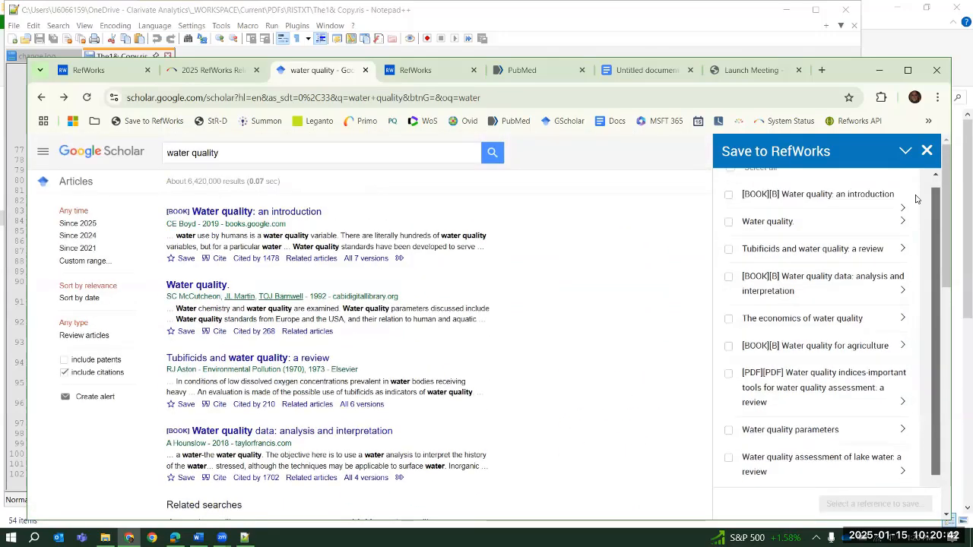
pyautogui.scroll(1, 917, 199)
pyautogui.click(730, 178)
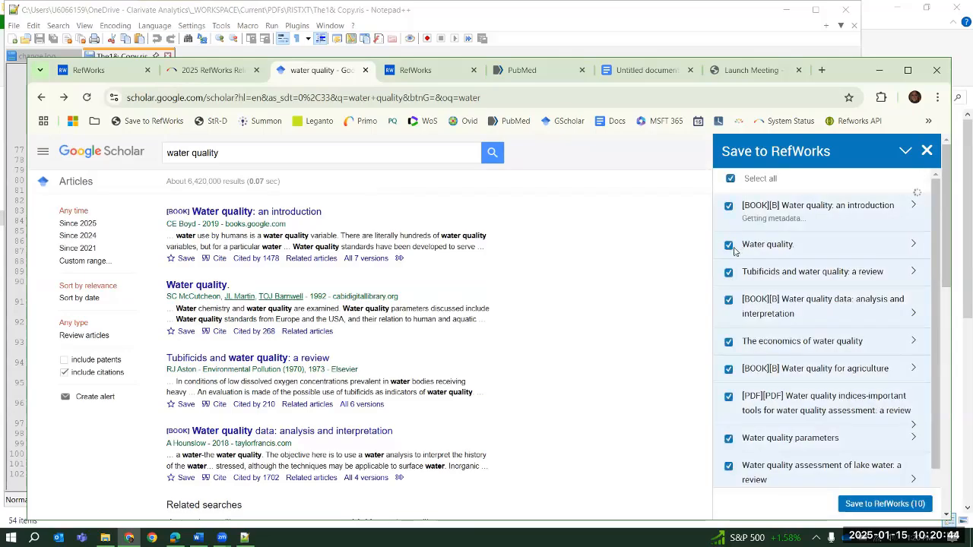
# Deselect "Water quality.", "Tubificids and water quality: a review" and "Water quality for agriculture", and collapse and re-expand the Save to RefWorks pane
pyautogui.click(729, 244)
pyautogui.click(729, 272)
pyautogui.click(729, 369)
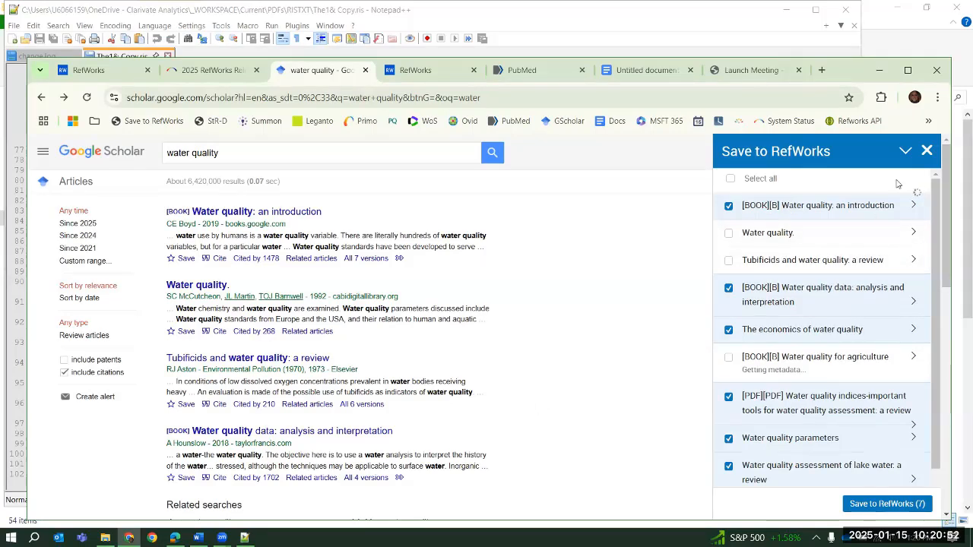
pyautogui.click(905, 151)
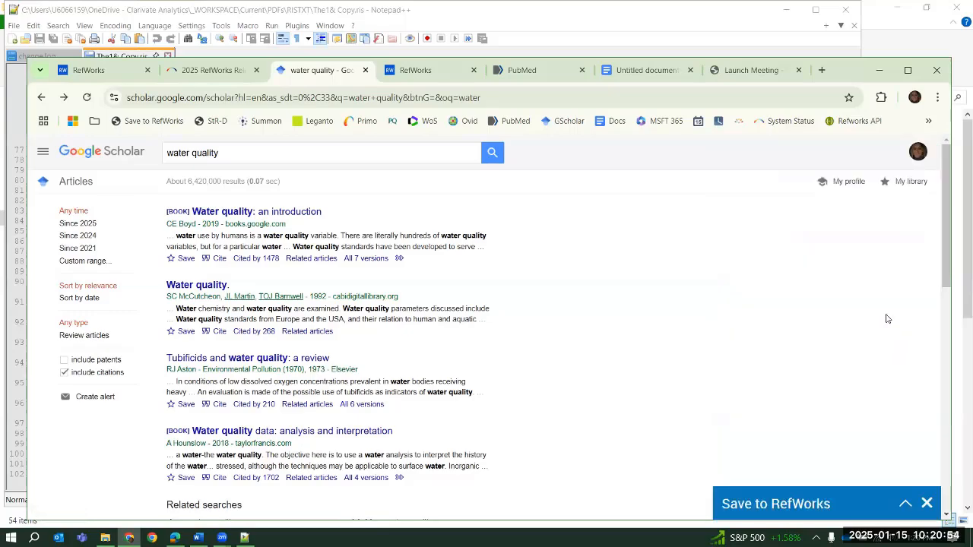
pyautogui.scroll(-5, 492, 311)
pyautogui.scroll(5, 487, 325)
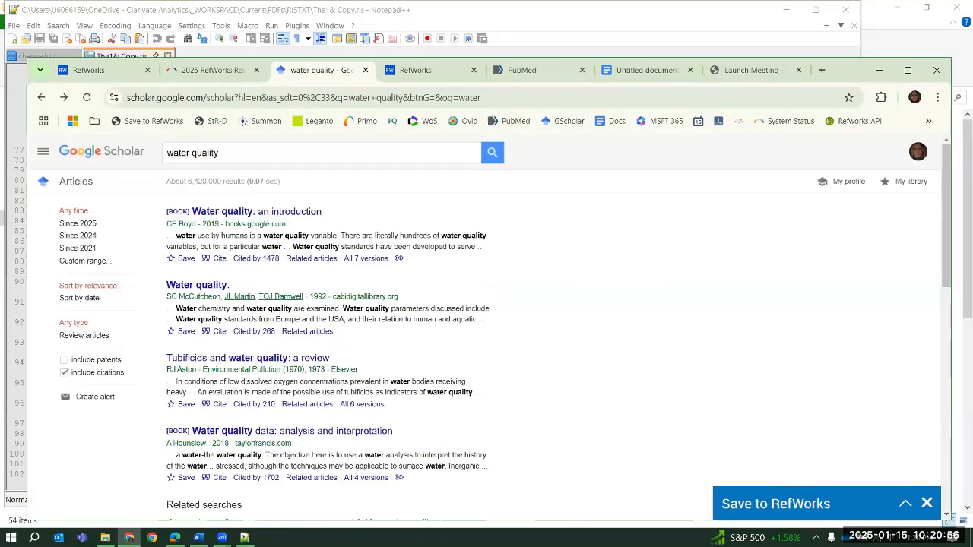
pyautogui.click(907, 509)
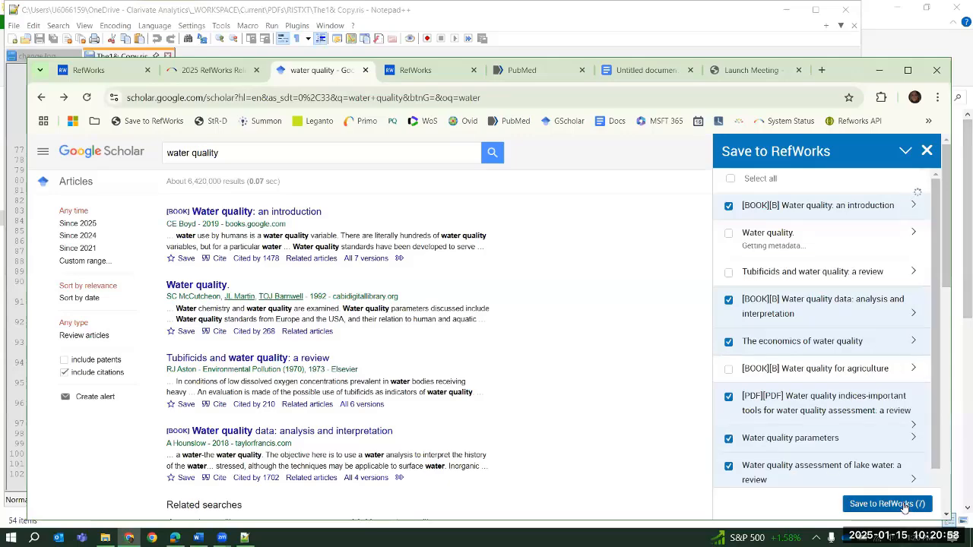
# Import the selected references into Secondary Research, adding and removing Main Research as a second project first, and close the pane
pyautogui.click(905, 506)
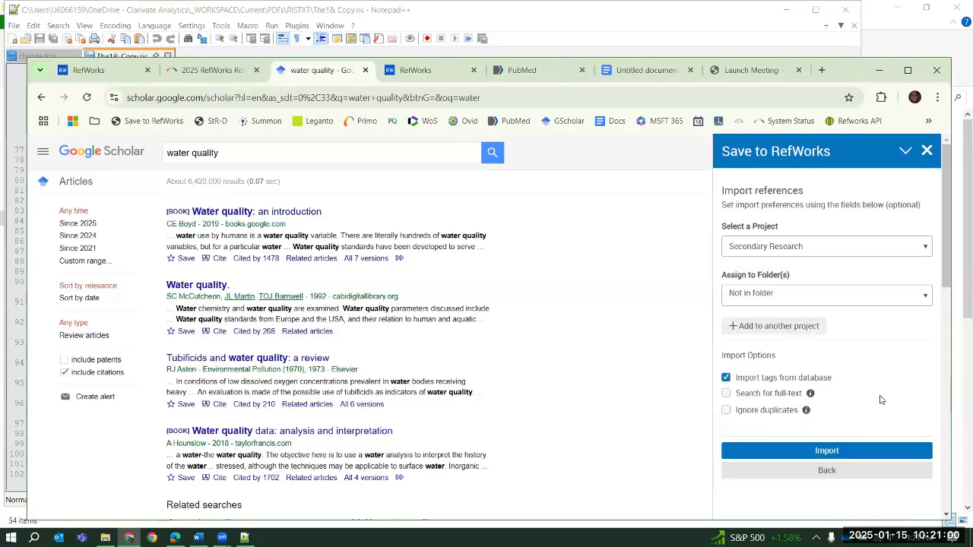
pyautogui.click(777, 326)
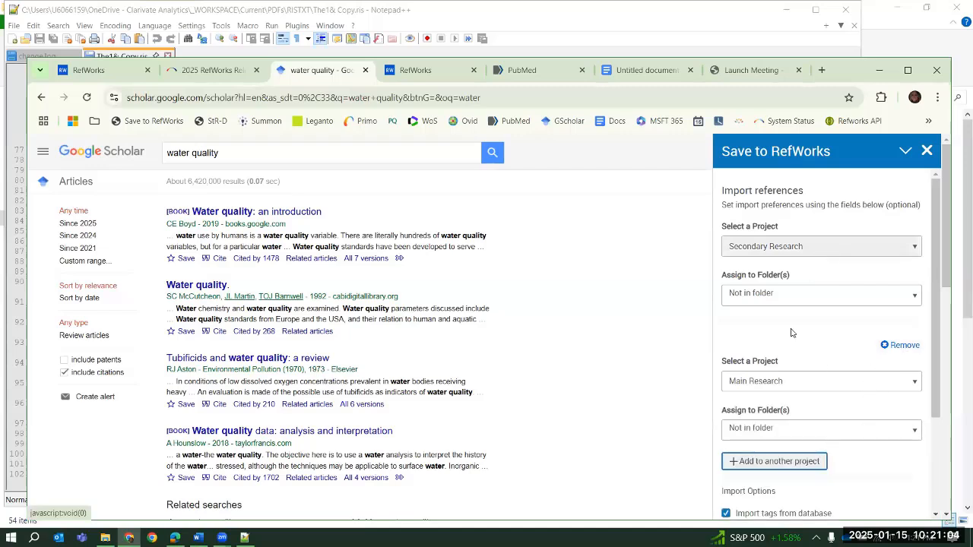
pyautogui.click(897, 346)
pyautogui.click(826, 457)
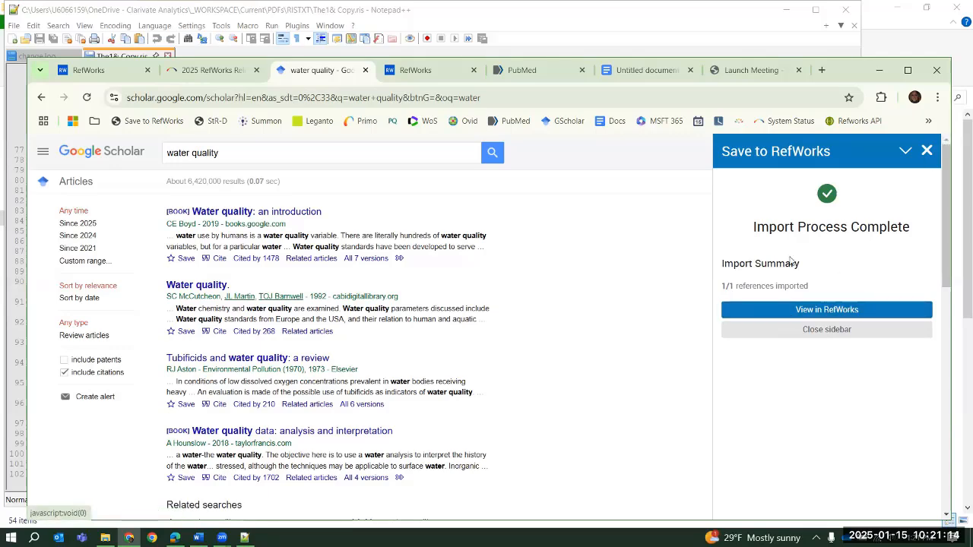
pyautogui.click(927, 152)
# Relaunch Save to RefWorks on the water quality results, try to import references again and close the sidebar
pyautogui.click(156, 122)
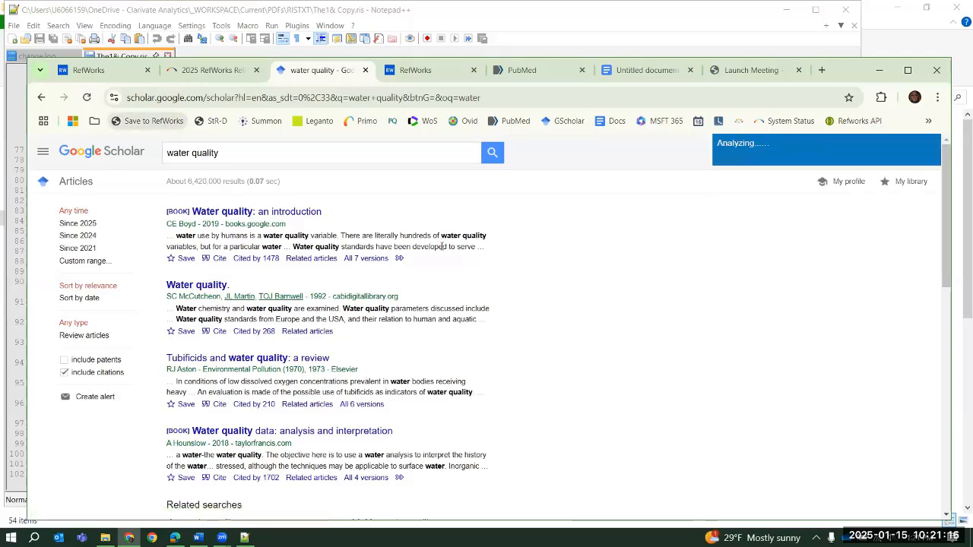
pyautogui.click(747, 181)
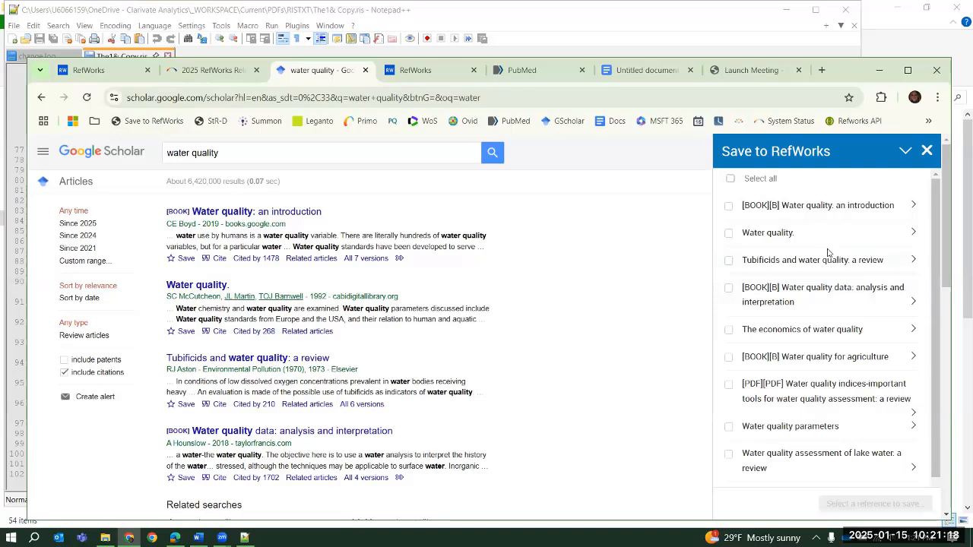
pyautogui.click(867, 504)
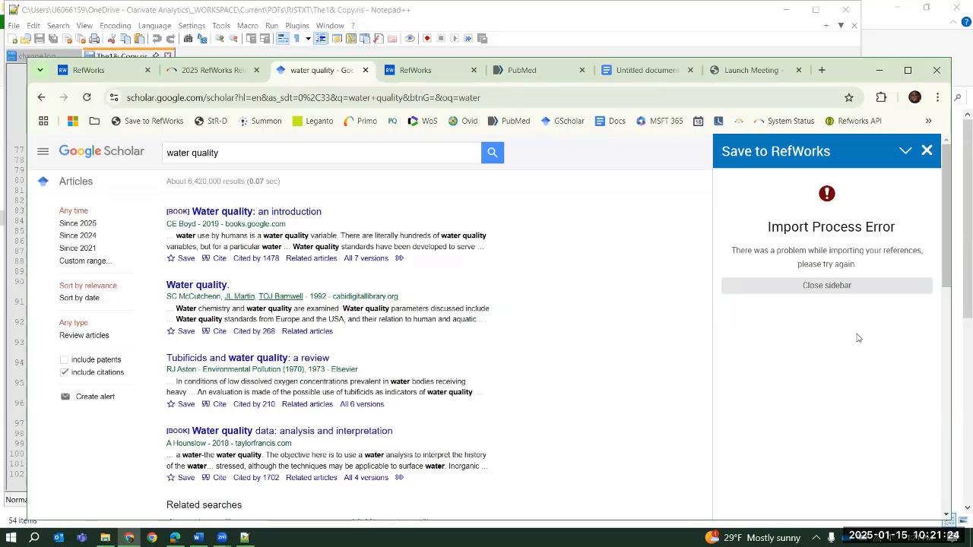
pyautogui.click(827, 286)
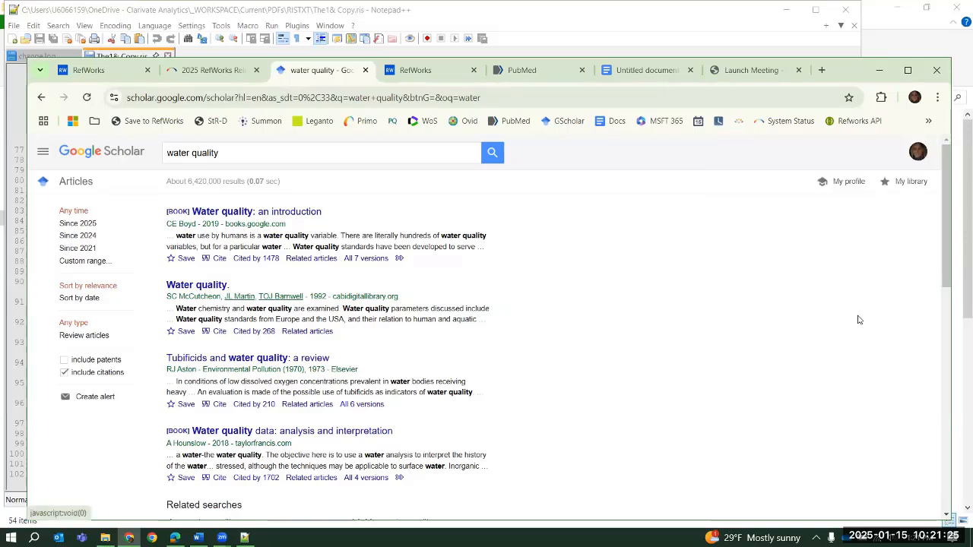
# Use Save to RefWorks to import all results except "Water quality.", "Tubificids and water quality" and "The economics of water quality" into Secondary Research
pyautogui.click(135, 122)
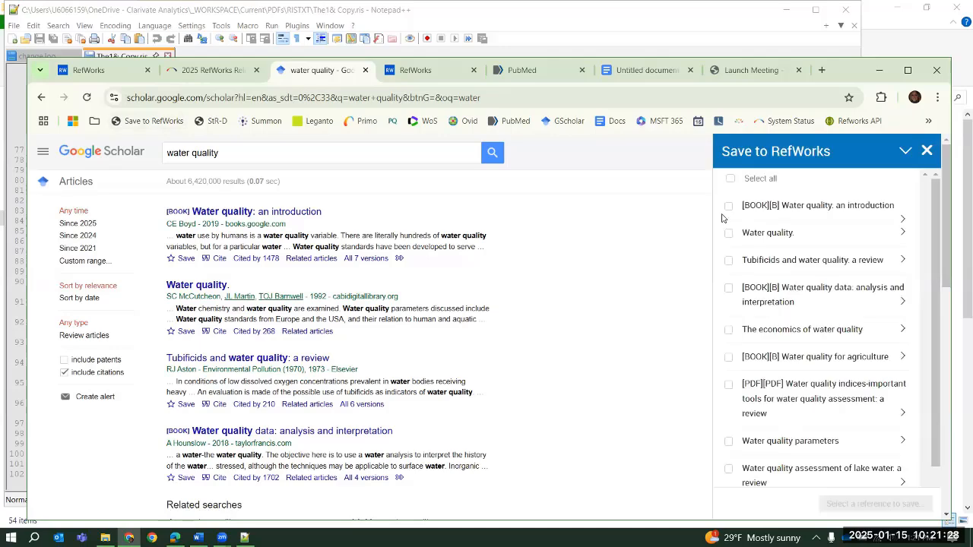
pyautogui.click(731, 180)
pyautogui.click(736, 244)
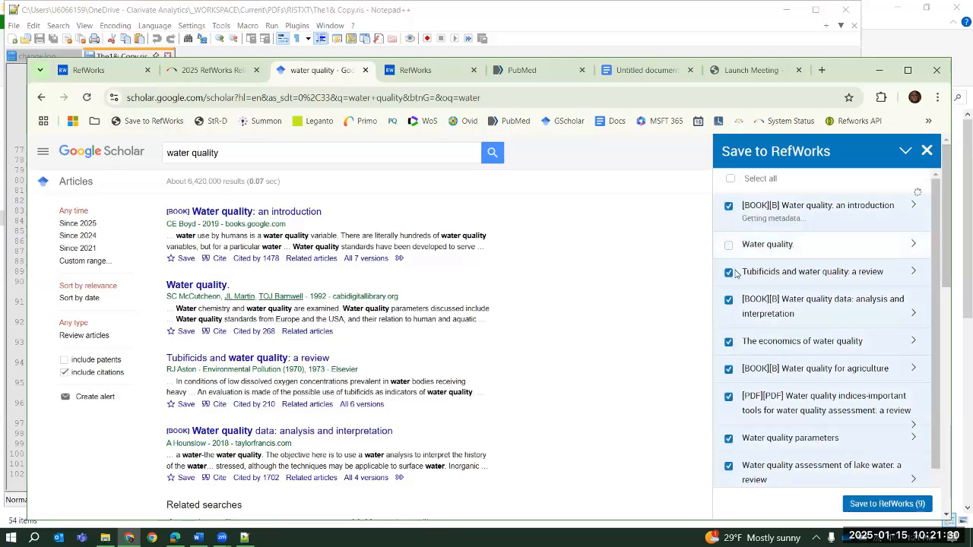
pyautogui.click(729, 273)
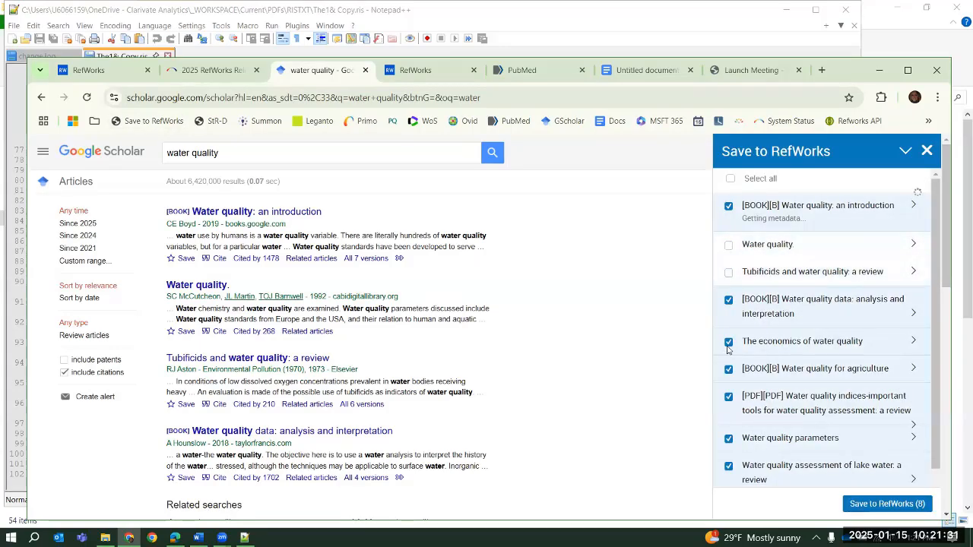
pyautogui.click(888, 505)
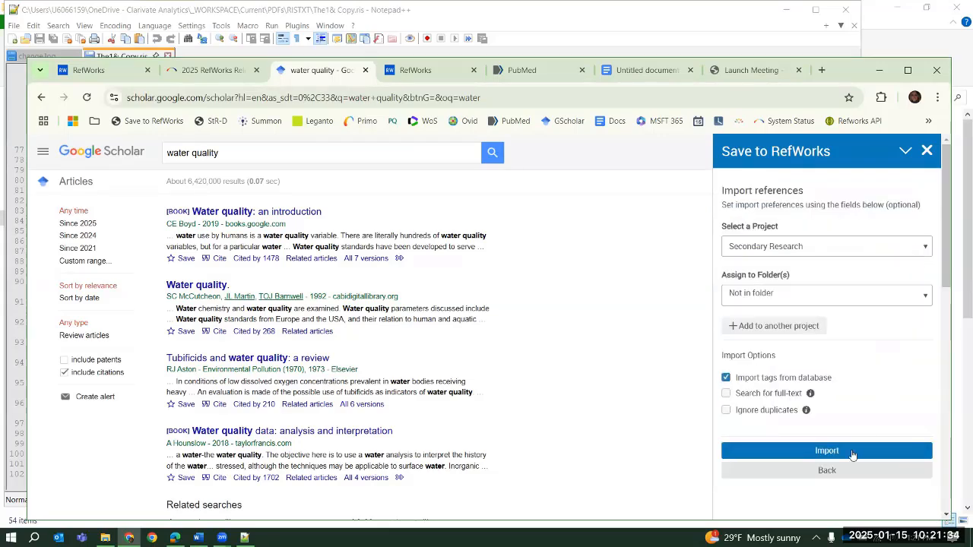
pyautogui.click(851, 454)
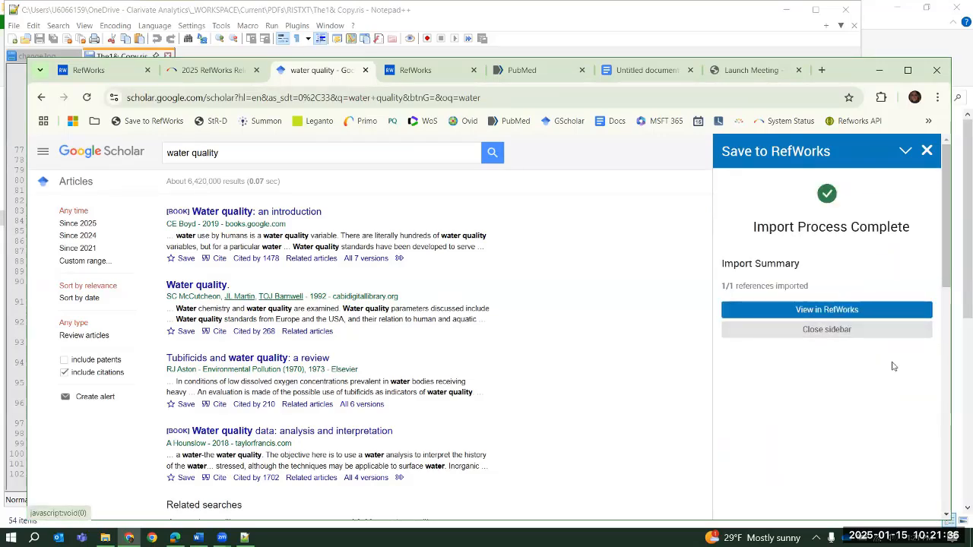
# Check the import summary and the last imported references in RefWorks, and return to the Google Scholar results
pyautogui.moveTo(721, 286); pyautogui.dragTo(735, 286)
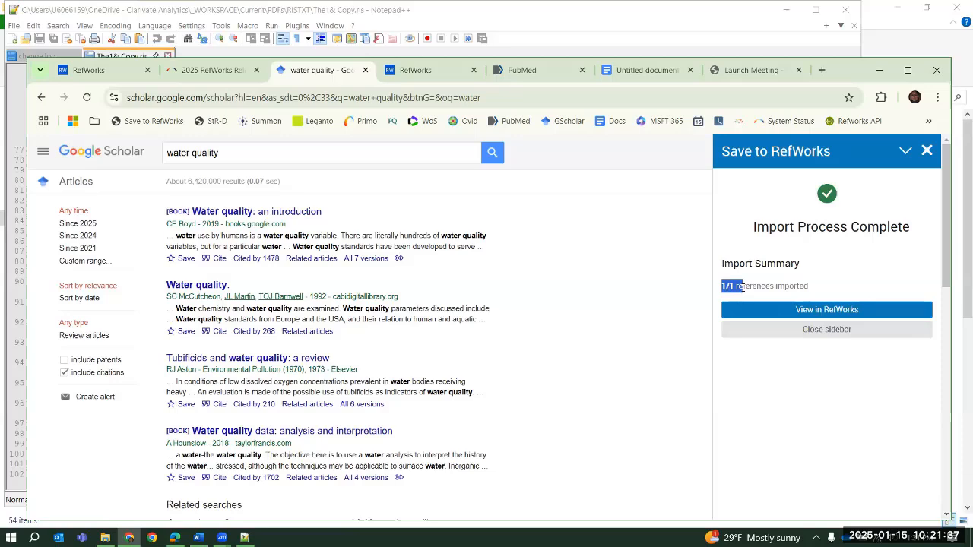
pyautogui.click(823, 313)
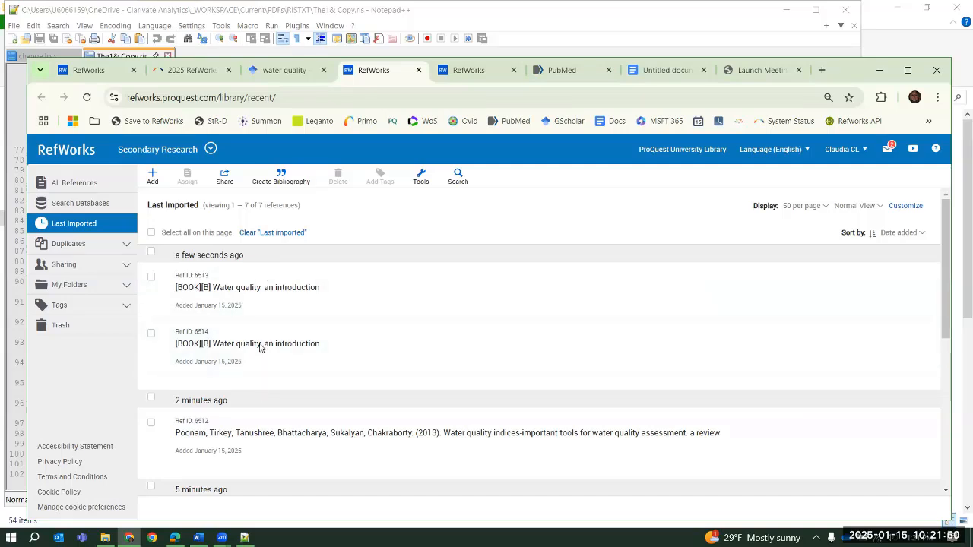
pyautogui.click(284, 72)
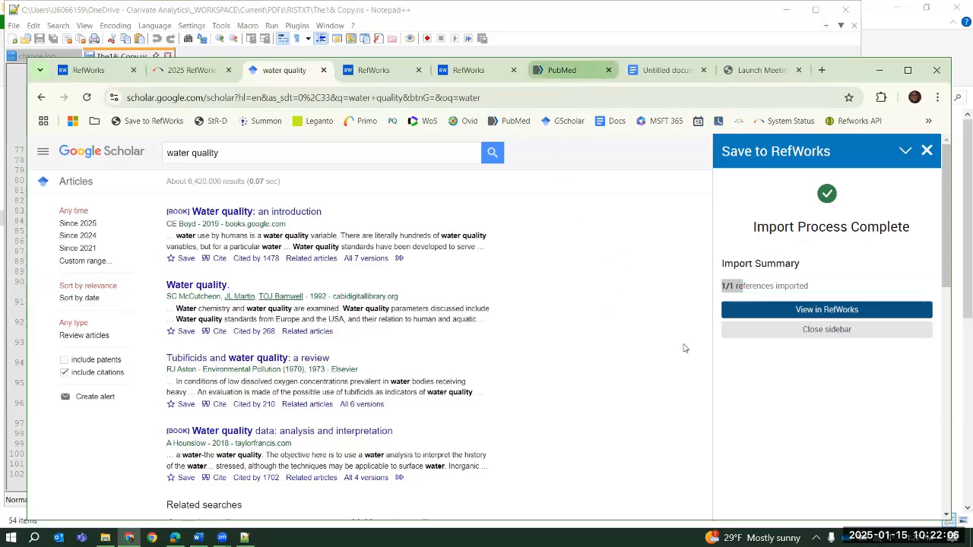
# Switch to PubMed and search for "drinking water"
pyautogui.click(565, 72)
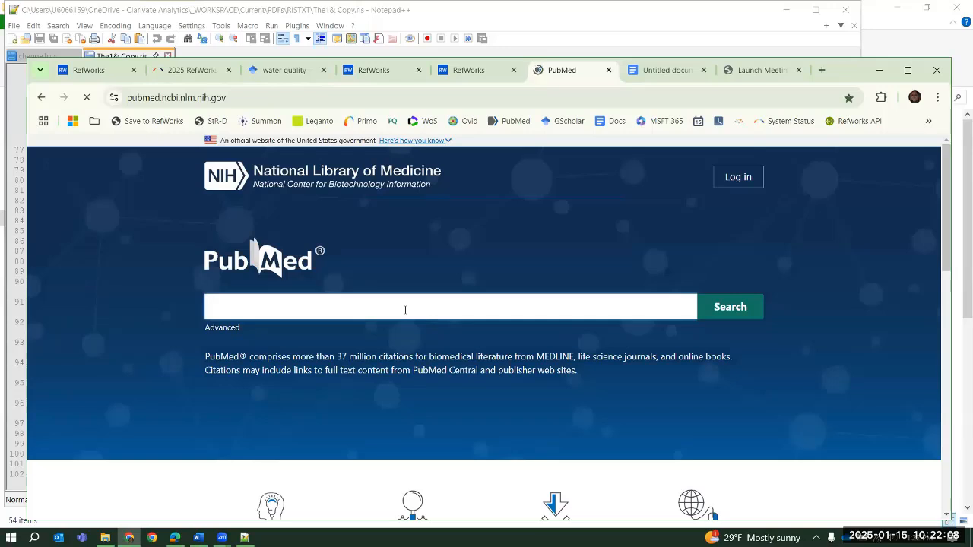
pyautogui.write('water')
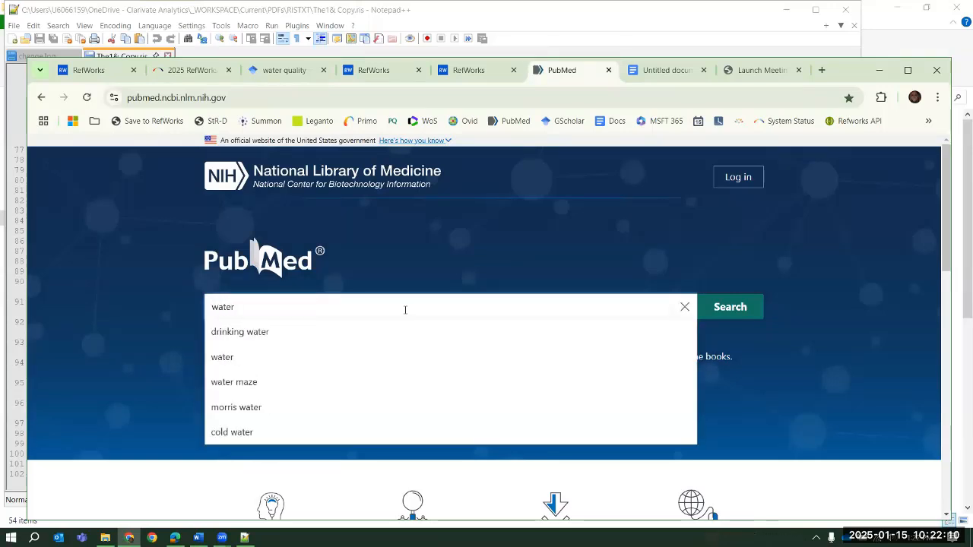
pyautogui.press('Down')
pyautogui.press('Return')
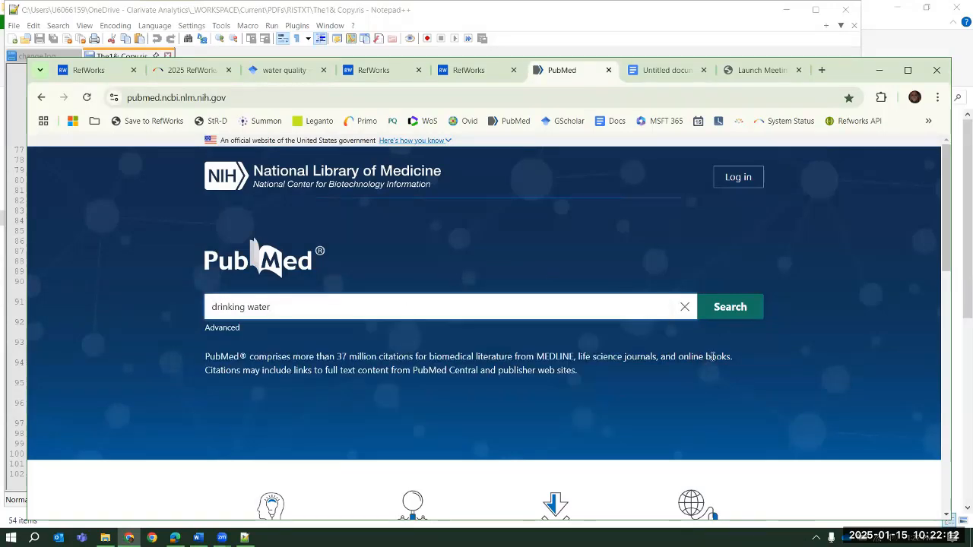
pyautogui.click(730, 313)
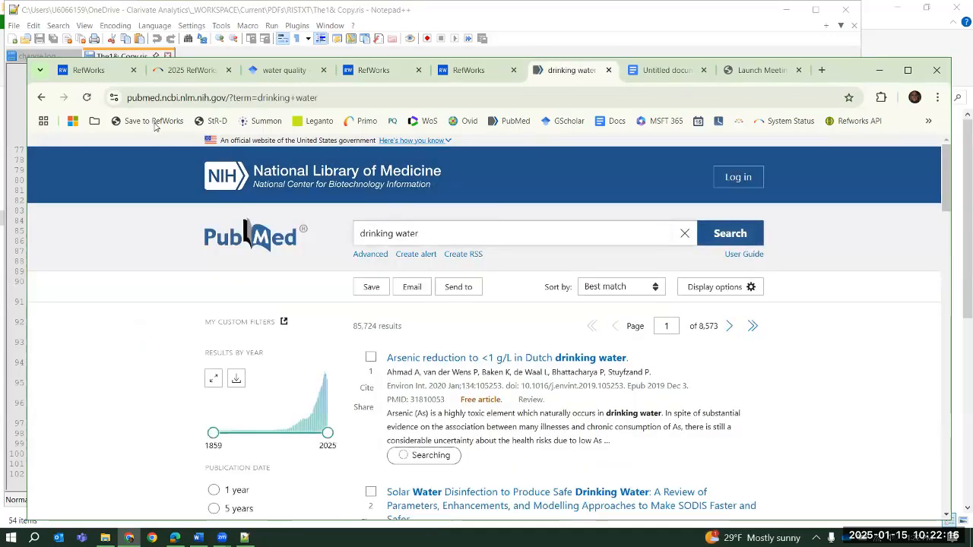
# Launch Save to RefWorks on the PubMed results, select all references and import them into Secondary Research without a folder
pyautogui.click(154, 121)
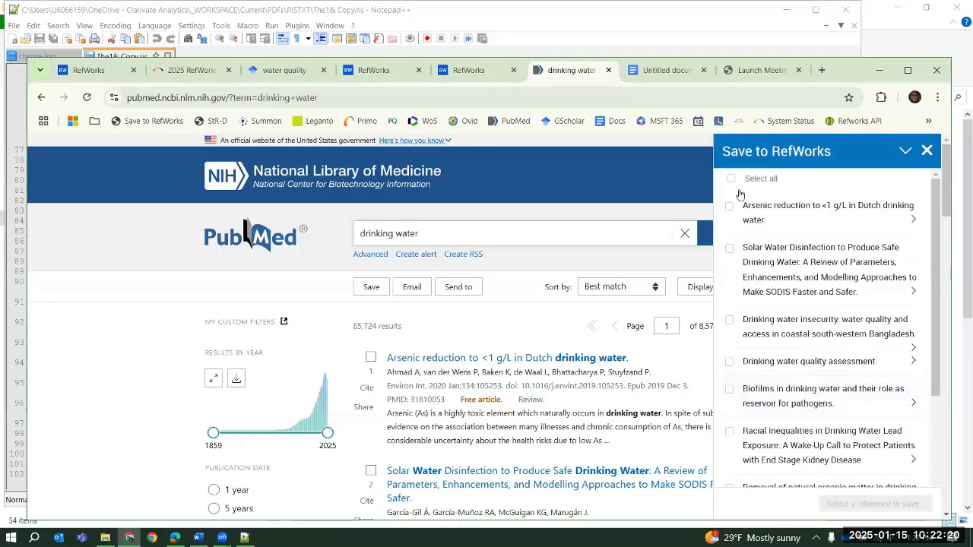
pyautogui.click(731, 178)
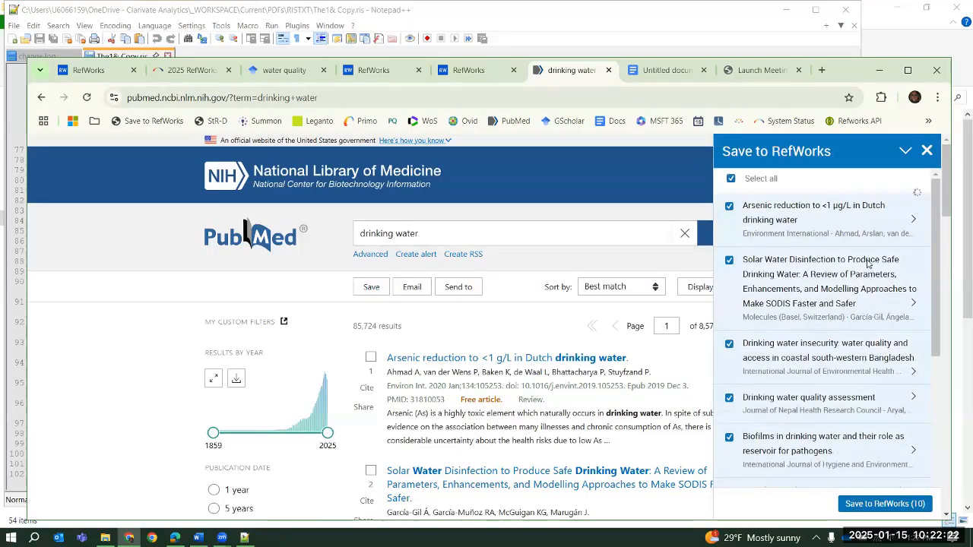
pyautogui.scroll(-5, 867, 263)
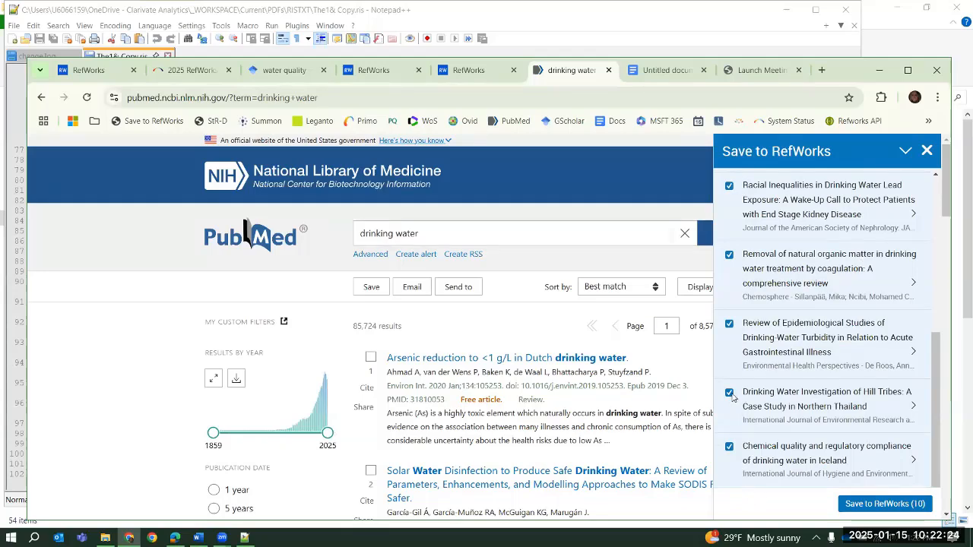
pyautogui.click(885, 504)
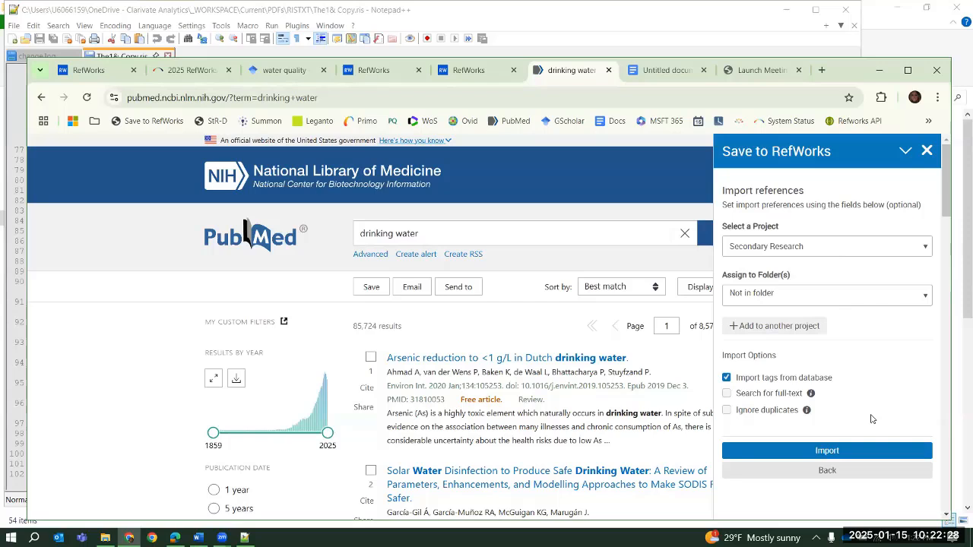
pyautogui.click(849, 451)
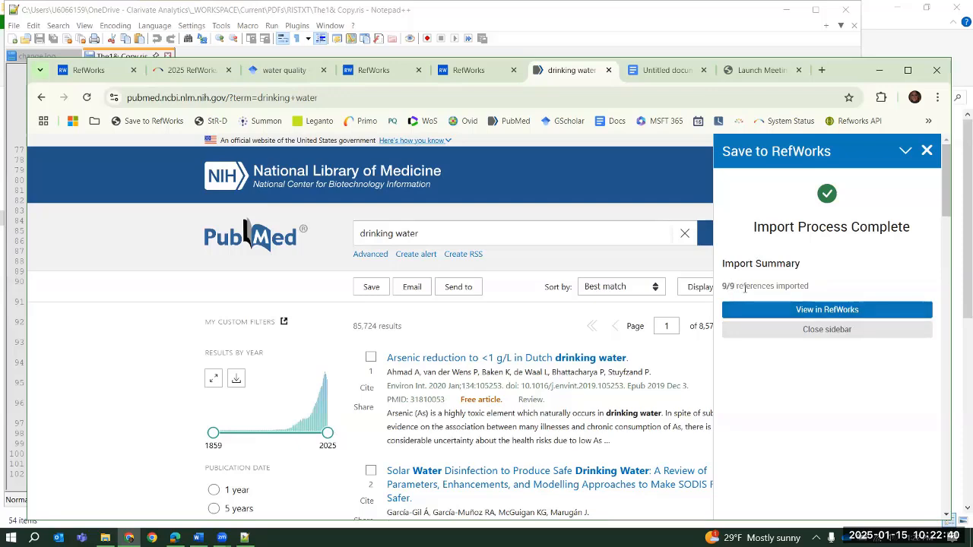
# View the PubMed imports in RefWorks and look through the last imported references
pyautogui.click(808, 311)
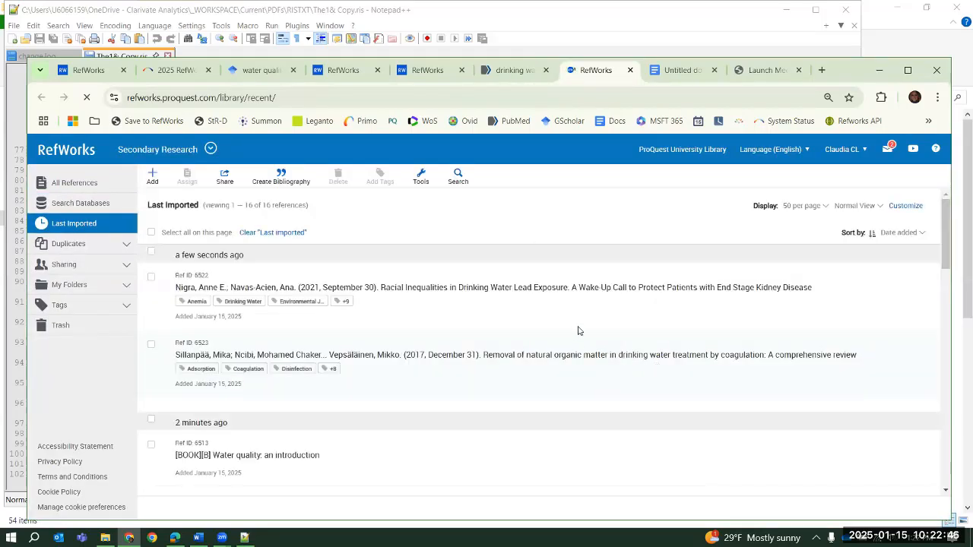
pyautogui.scroll(-3, 603, 313)
pyautogui.scroll(-1, 612, 304)
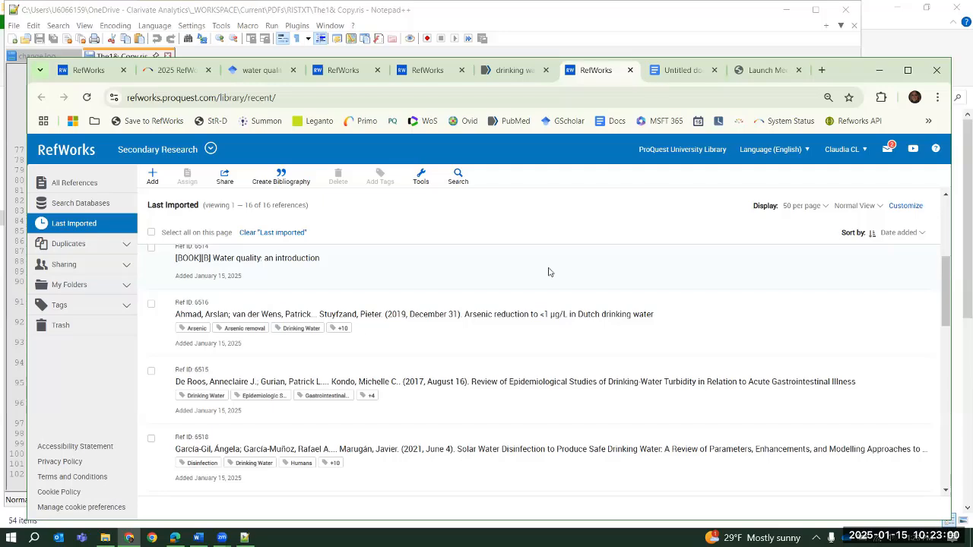
# Show all references sorted by date added in descending order and look over the newest entries
pyautogui.click(72, 183)
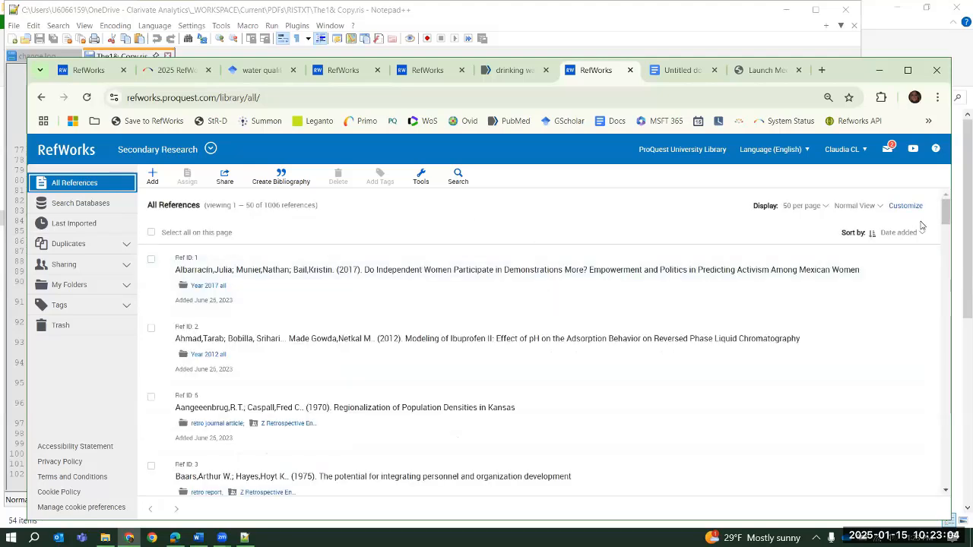
pyautogui.click(896, 235)
pyautogui.click(873, 237)
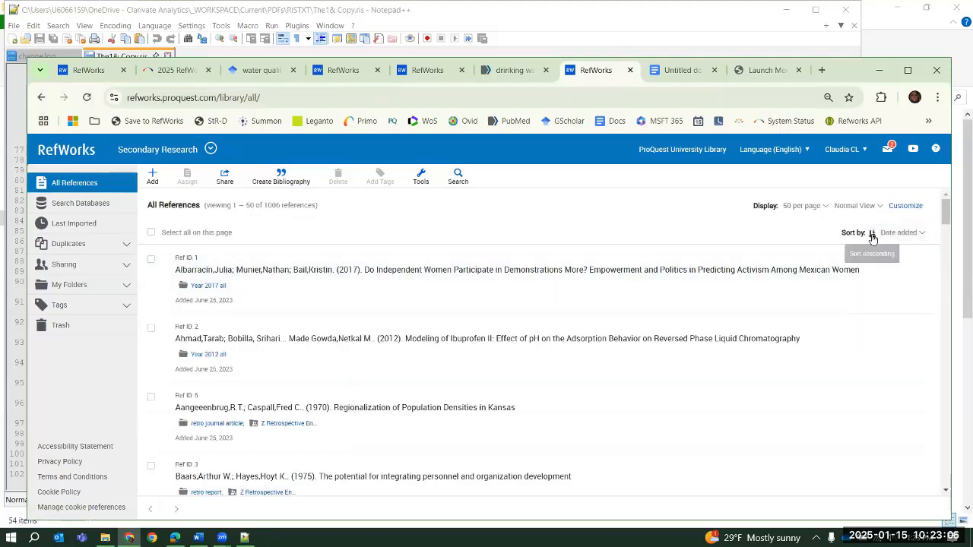
pyautogui.click(873, 235)
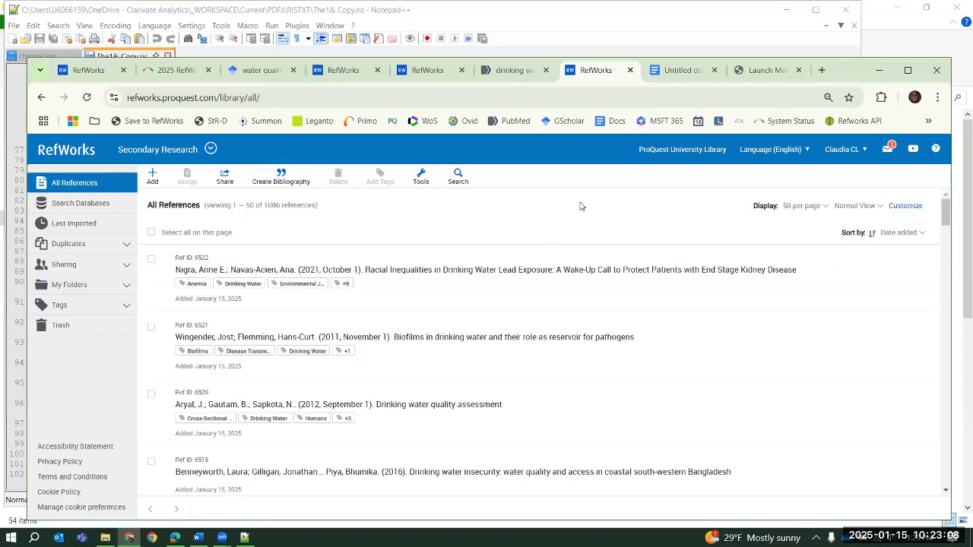
pyautogui.scroll(-5, 677, 314)
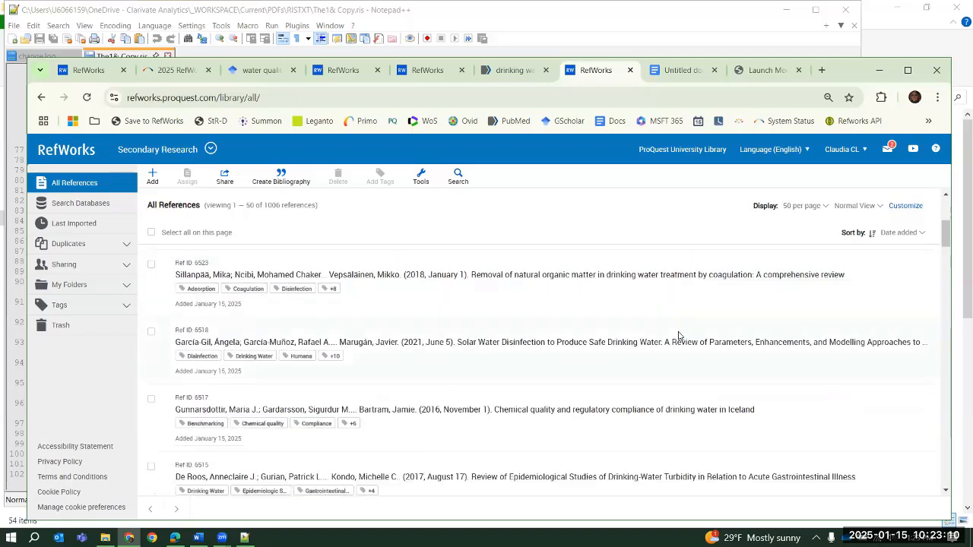
pyautogui.scroll(5, 679, 336)
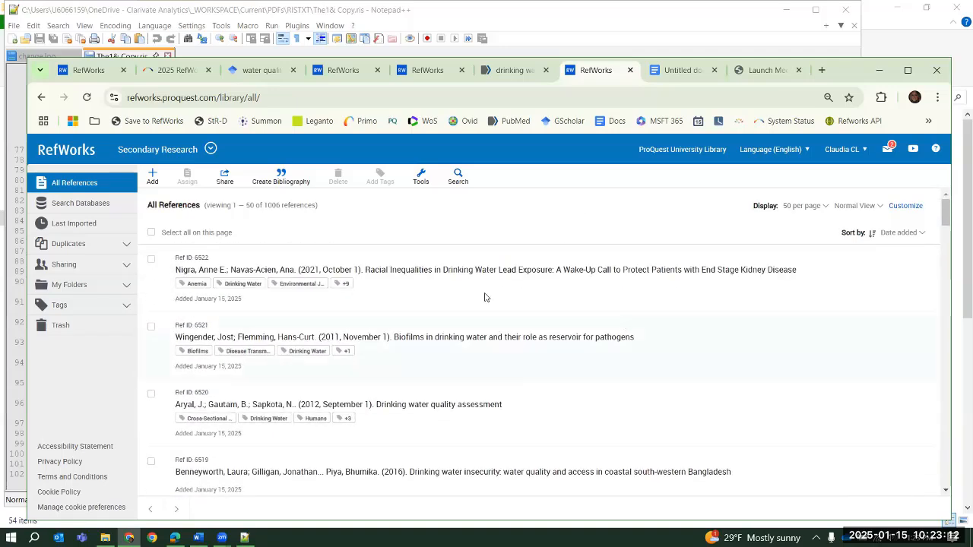
# Look through the details of the three newest drinking water references in the library
pyautogui.click(484, 297)
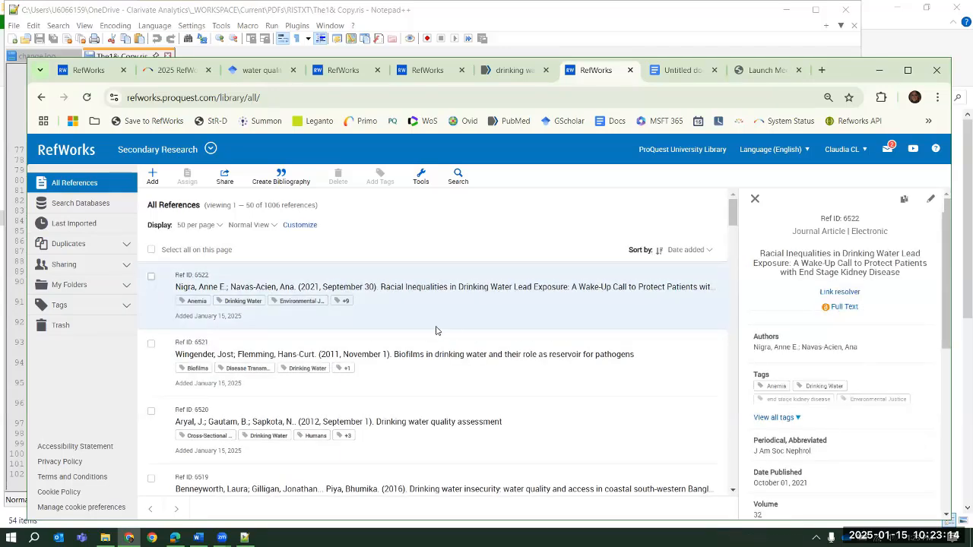
pyautogui.click(453, 368)
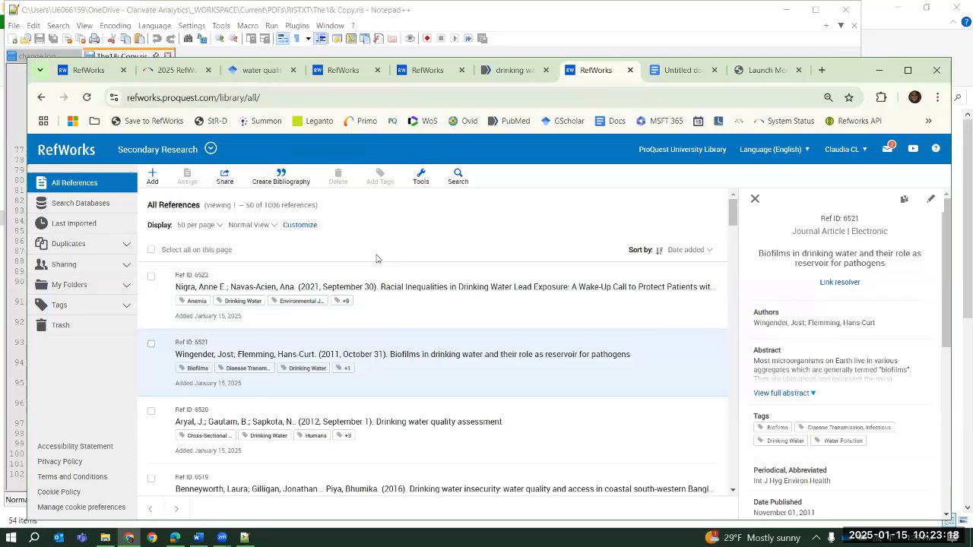
pyautogui.click(538, 462)
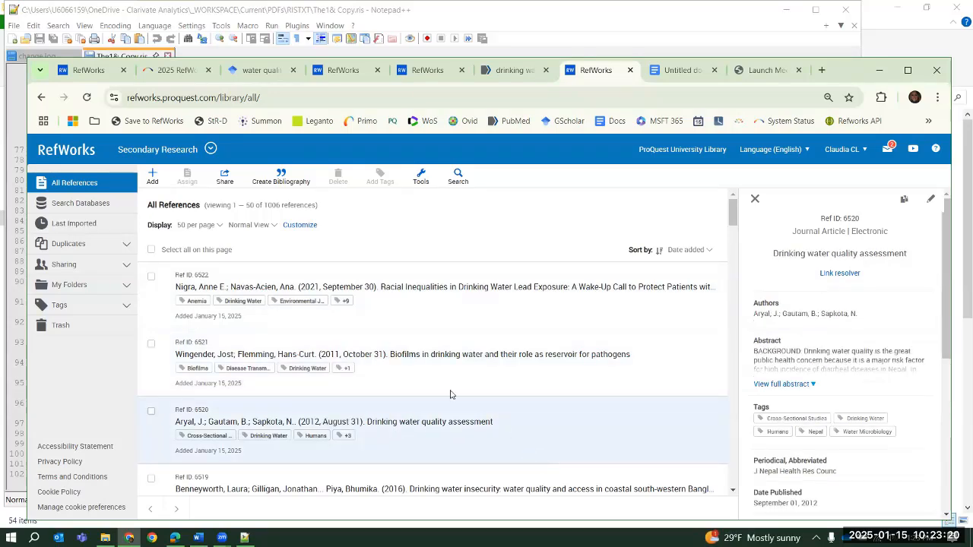
pyautogui.click(499, 297)
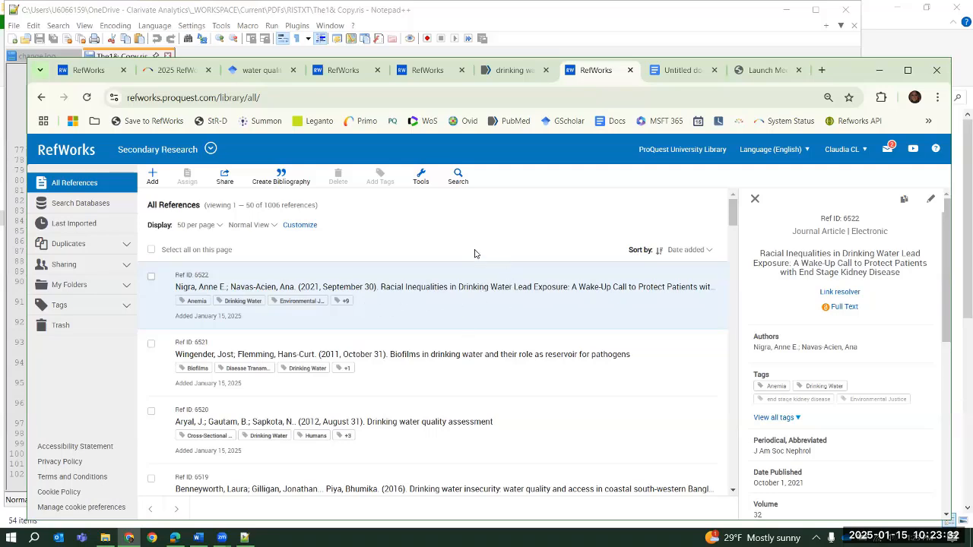
# Switch to the PubMed results, close Save to RefWorks and export the first two results to a citation manager file
pyautogui.click(511, 71)
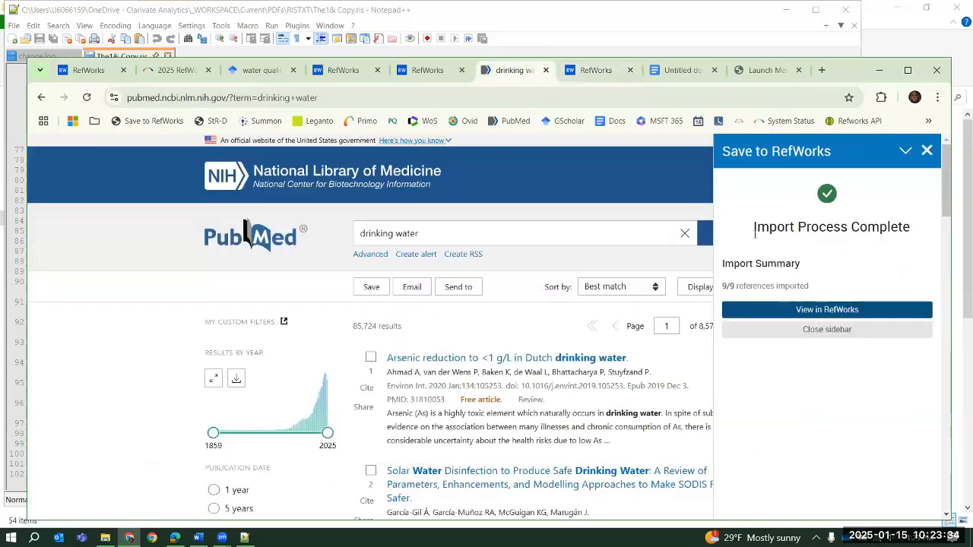
pyautogui.click(926, 152)
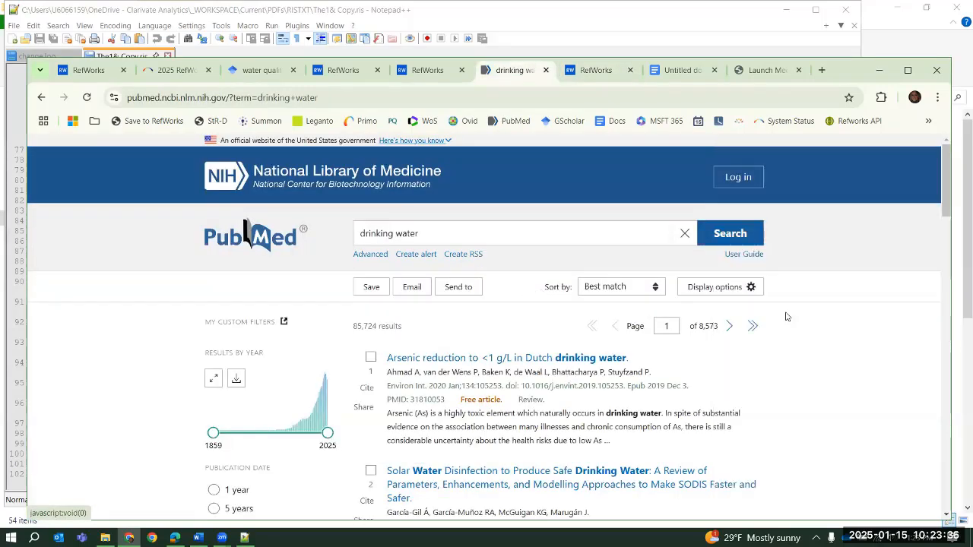
pyautogui.click(370, 357)
pyautogui.click(371, 470)
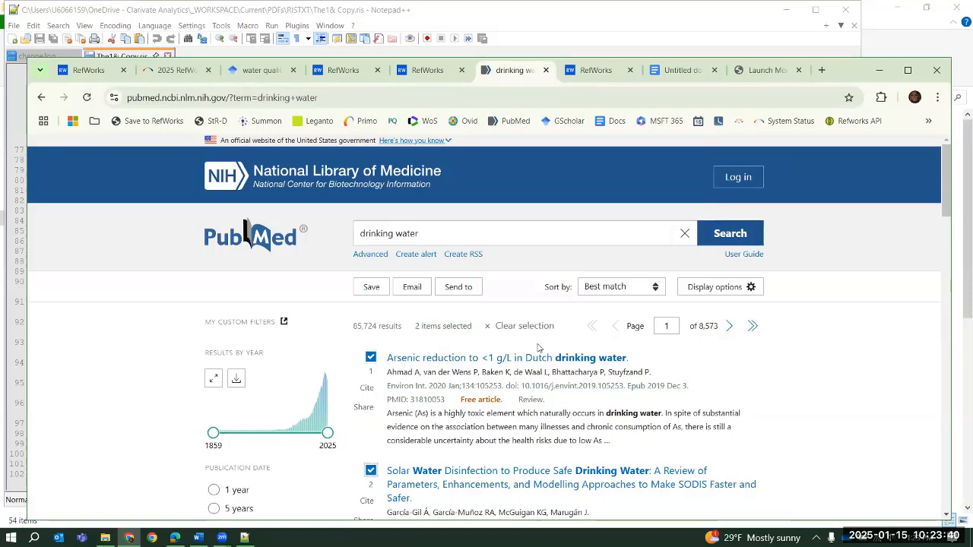
pyautogui.click(466, 289)
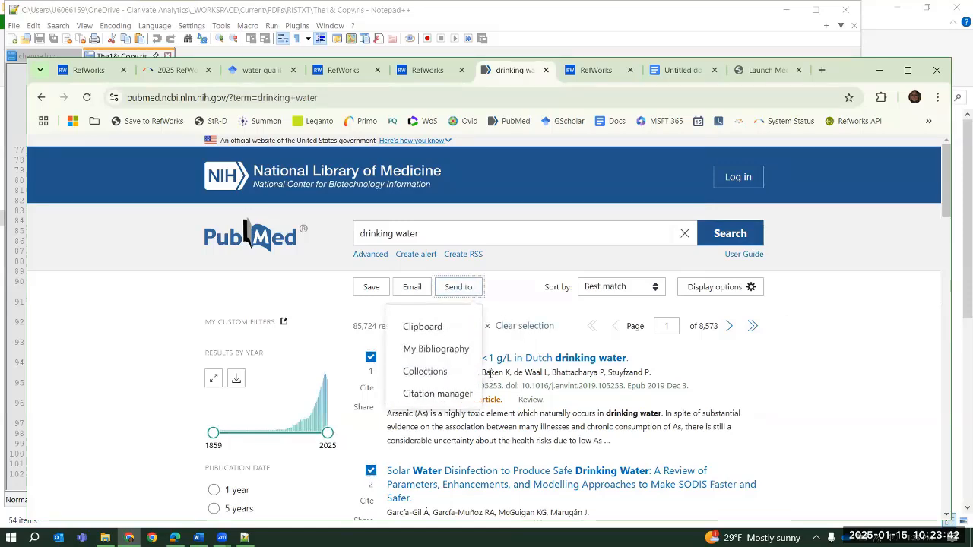
pyautogui.click(447, 394)
pyautogui.click(438, 407)
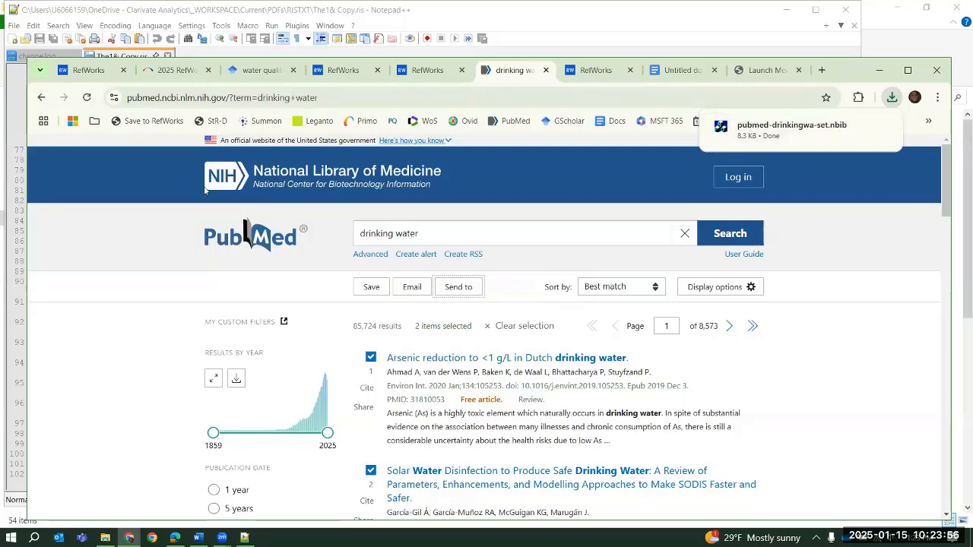
# Return to RefWorks, show all references and open Search Databases
pyautogui.click(97, 73)
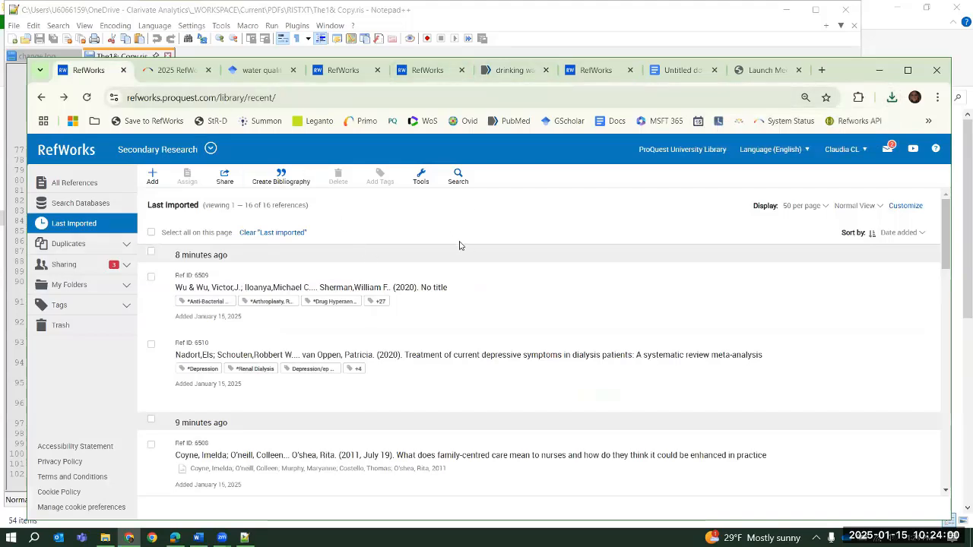
pyautogui.click(76, 184)
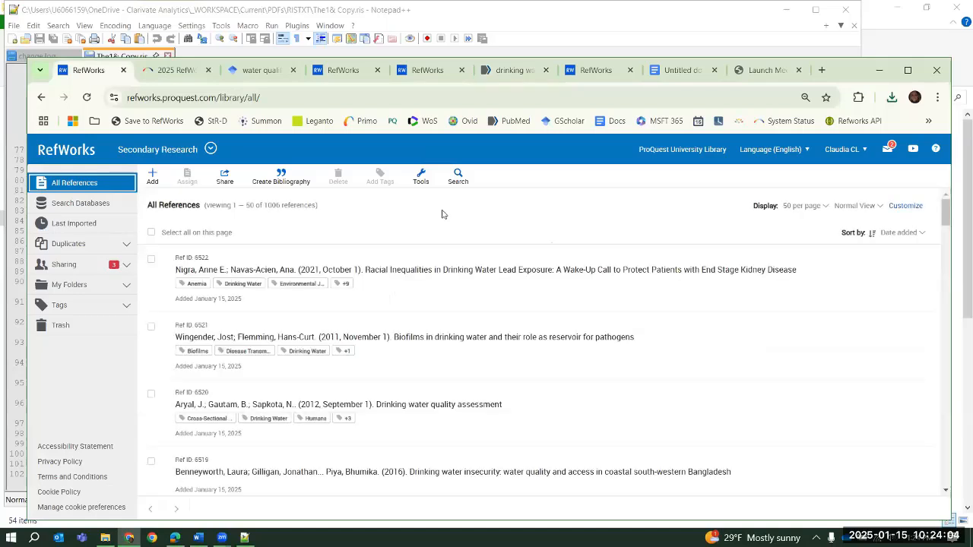
pyautogui.click(74, 210)
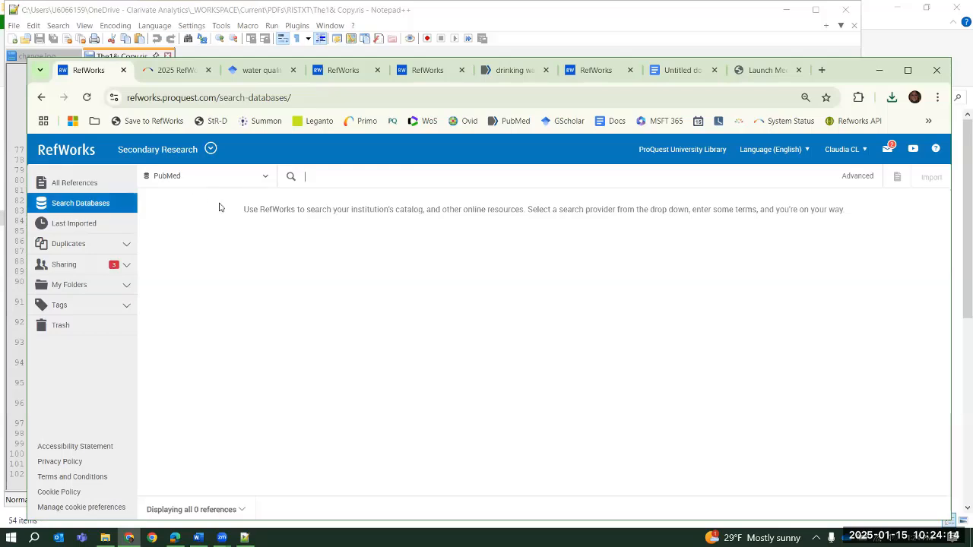
# Search the available databases for "university of" and look through the matching institutions
pyautogui.click(266, 179)
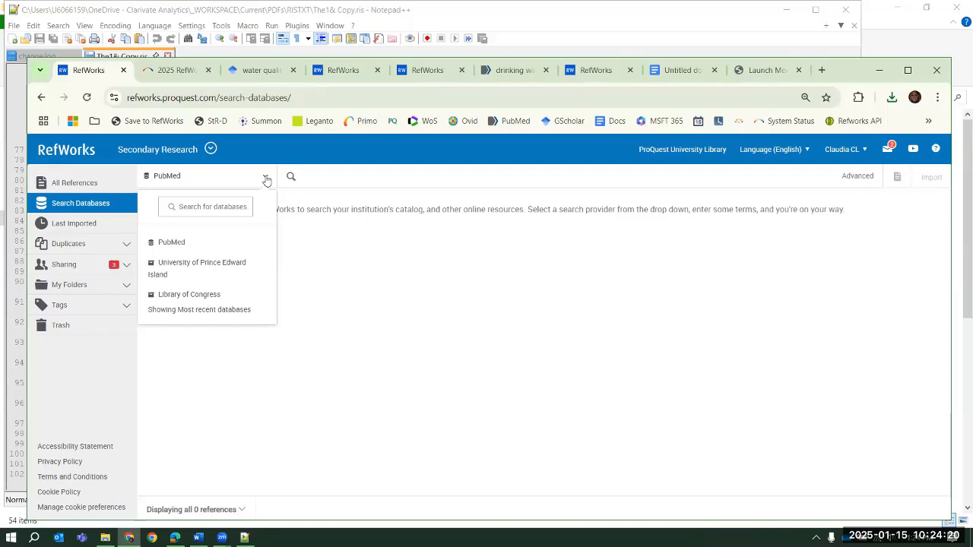
pyautogui.click(184, 207)
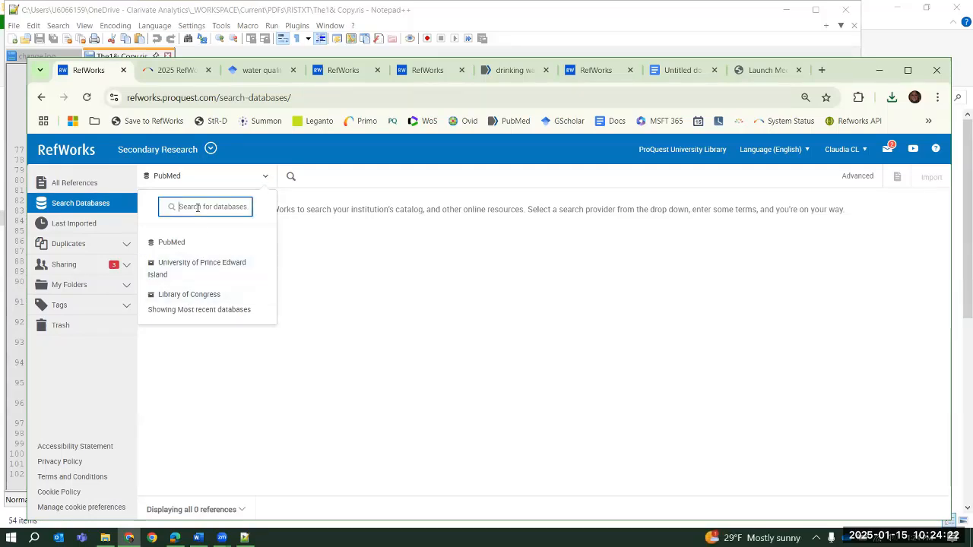
pyautogui.write('university of')
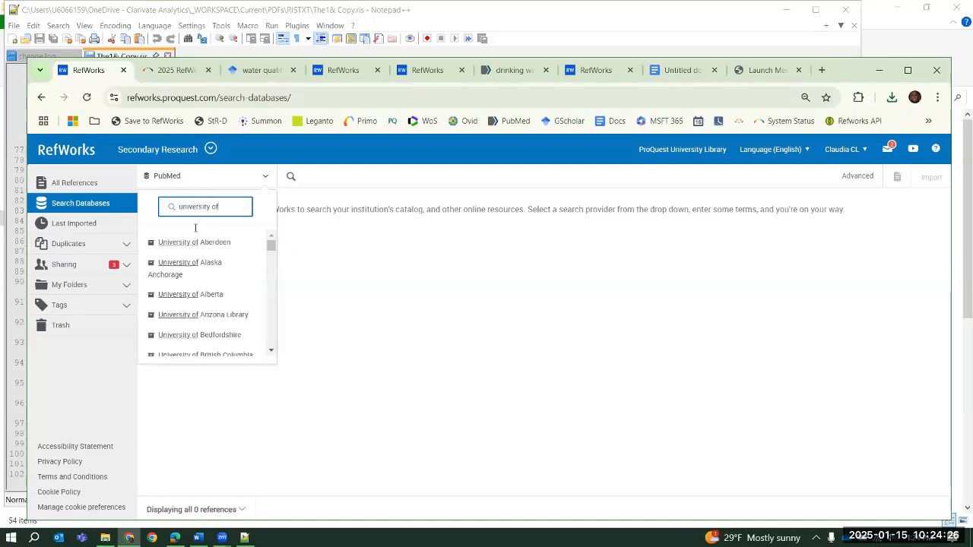
pyautogui.scroll(-3, 241, 280)
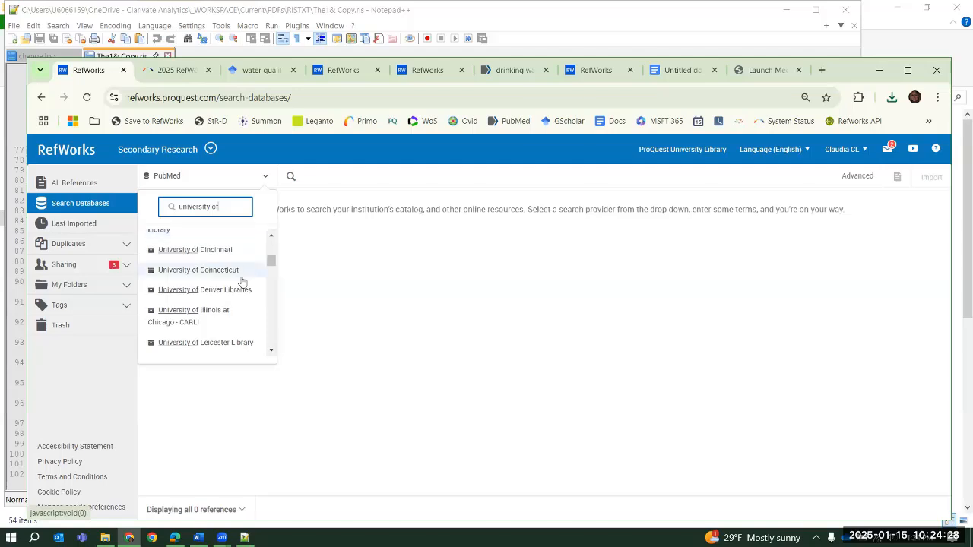
pyautogui.scroll(-2, 240, 282)
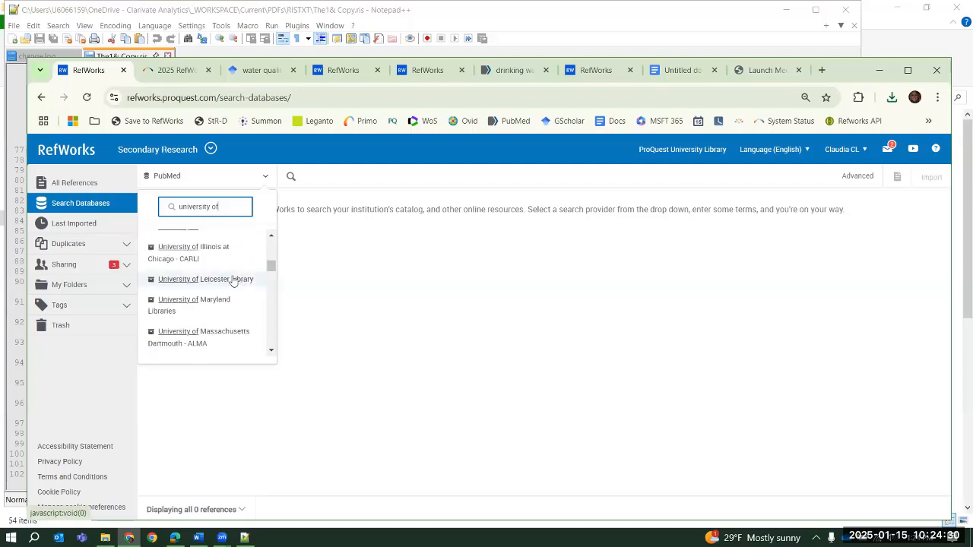
pyautogui.scroll(-2, 240, 276)
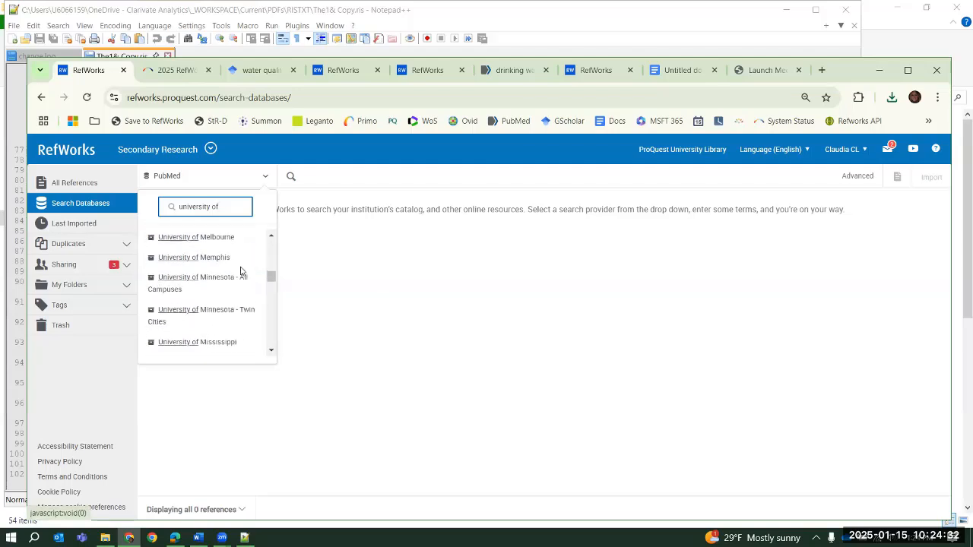
# Search PubMed from within RefWorks for "water"
pyautogui.click(351, 187)
pyautogui.write('water')
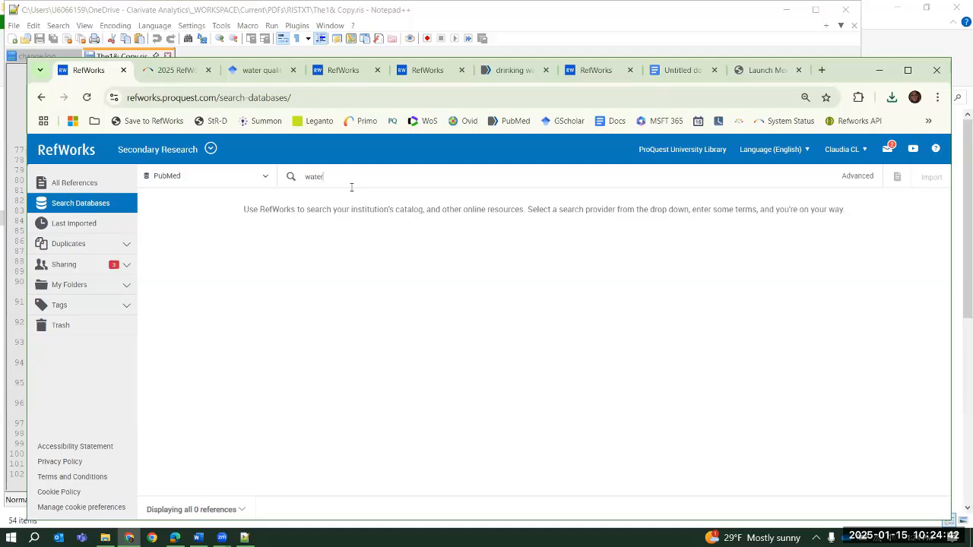
pyautogui.press('Return')
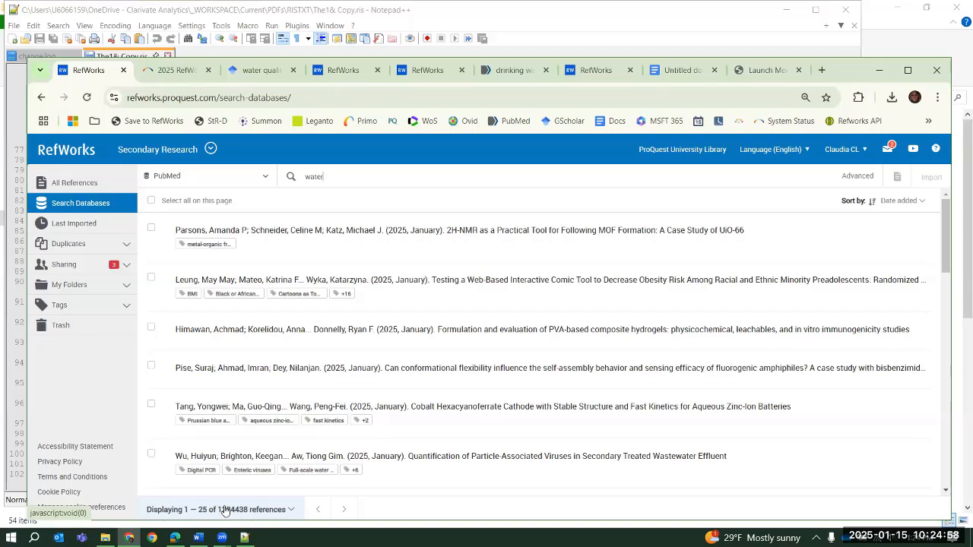
# Select the second to fifth PubMed results, check the fifth article's details and import the selection into the library
pyautogui.click(152, 329)
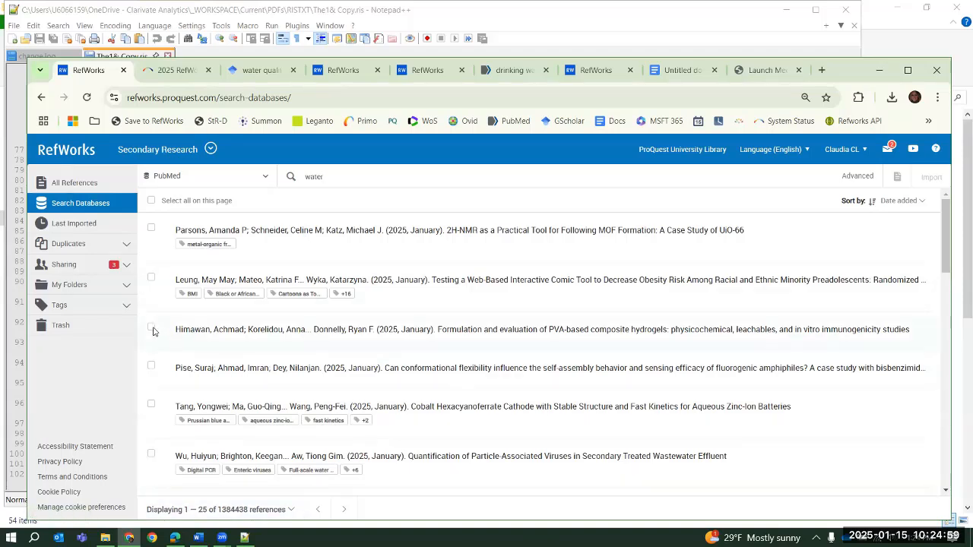
pyautogui.click(152, 366)
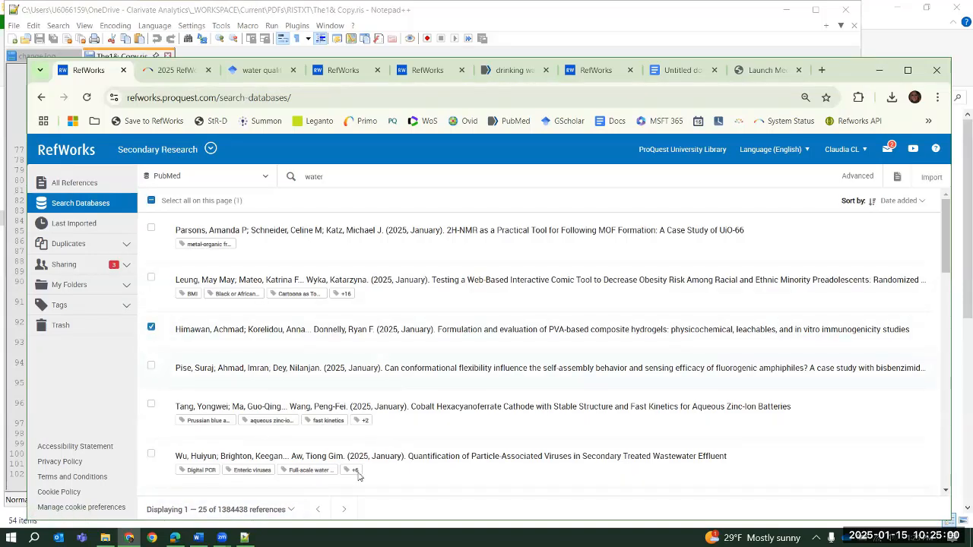
pyautogui.click(151, 278)
pyautogui.click(436, 421)
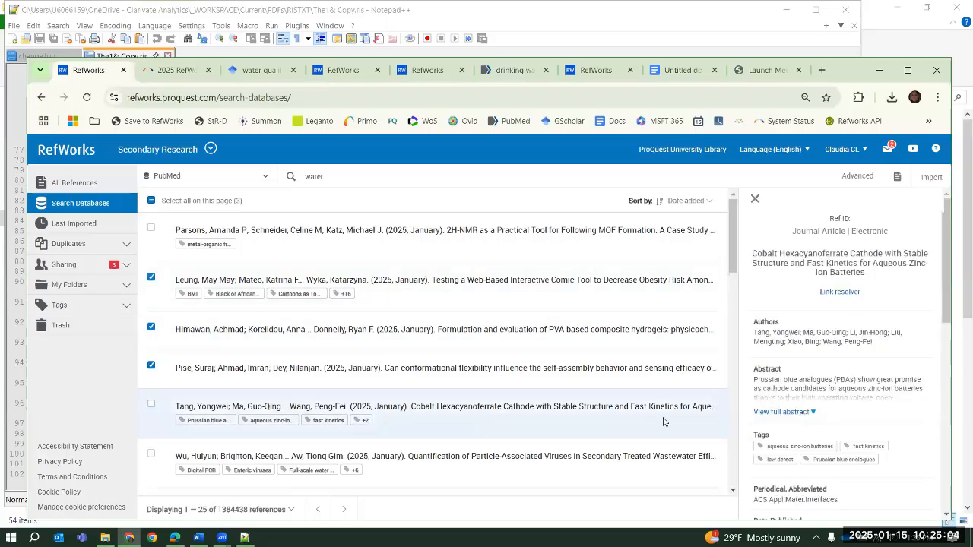
pyautogui.scroll(-2, 900, 283)
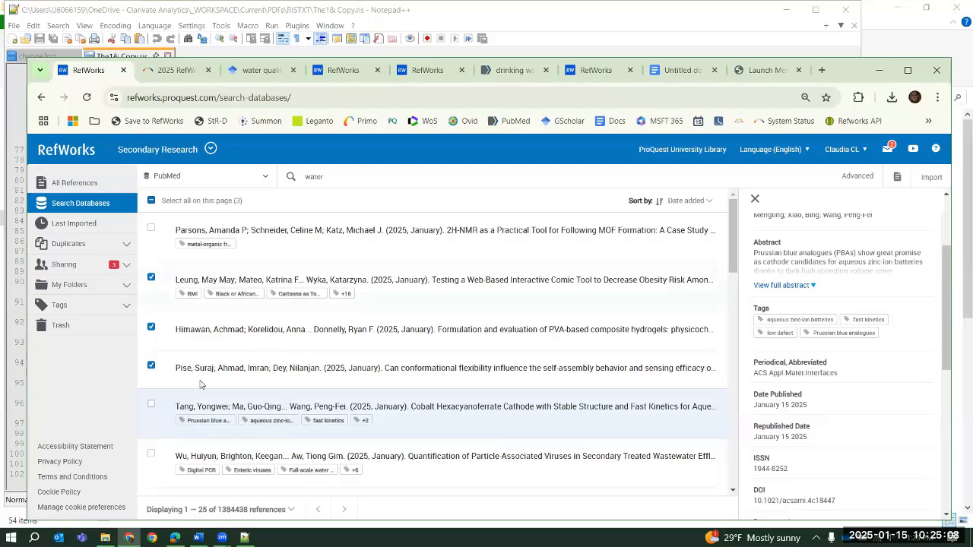
pyautogui.click(398, 419)
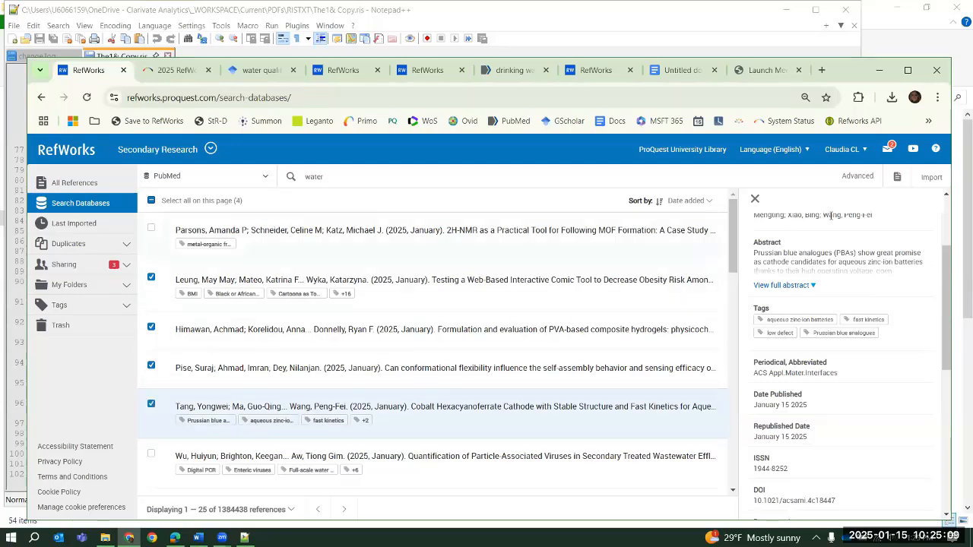
pyautogui.click(932, 177)
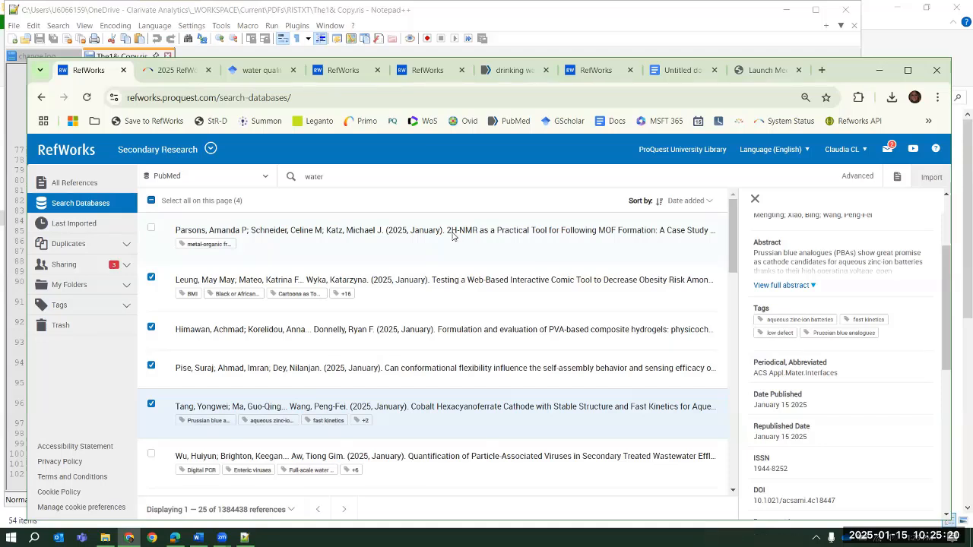
pyautogui.click(755, 199)
# Show all references and examine the imported Cobalt Hexacyanoferrate Cathode reference's details and editable fields without making changes
pyautogui.click(75, 183)
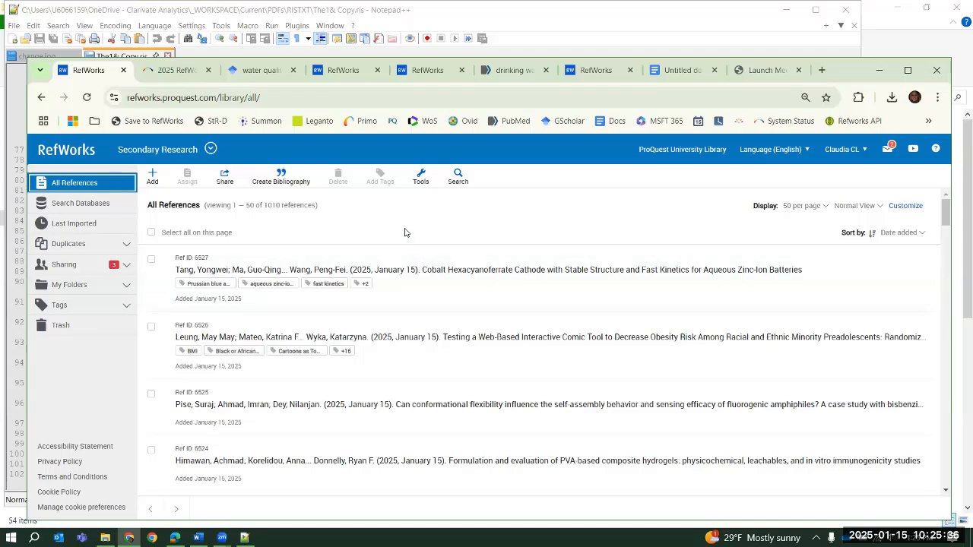
pyautogui.click(426, 270)
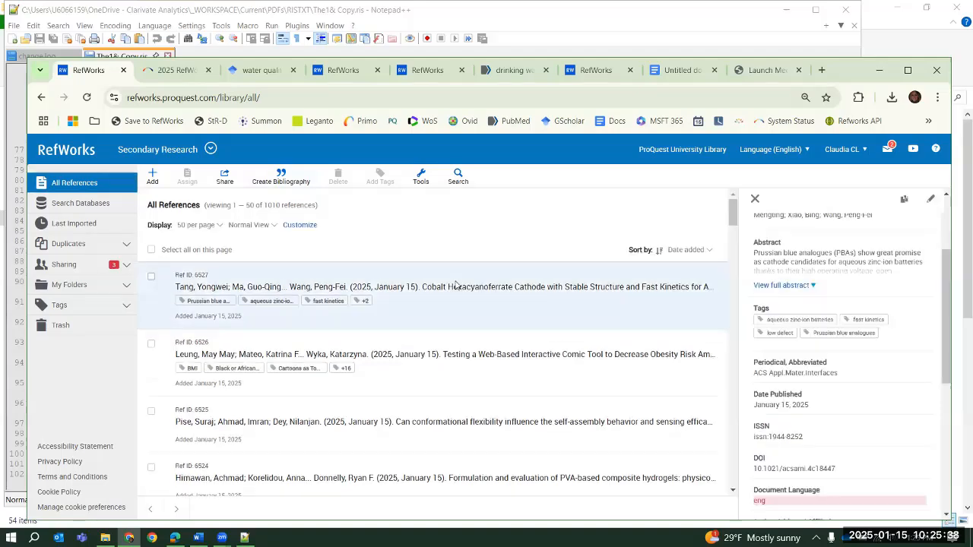
pyautogui.scroll(2, 863, 303)
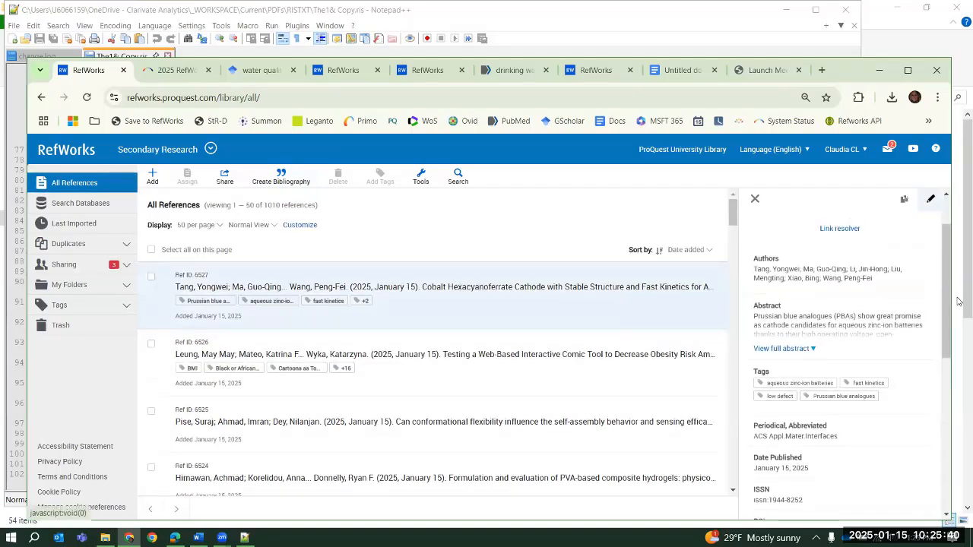
pyautogui.click(931, 199)
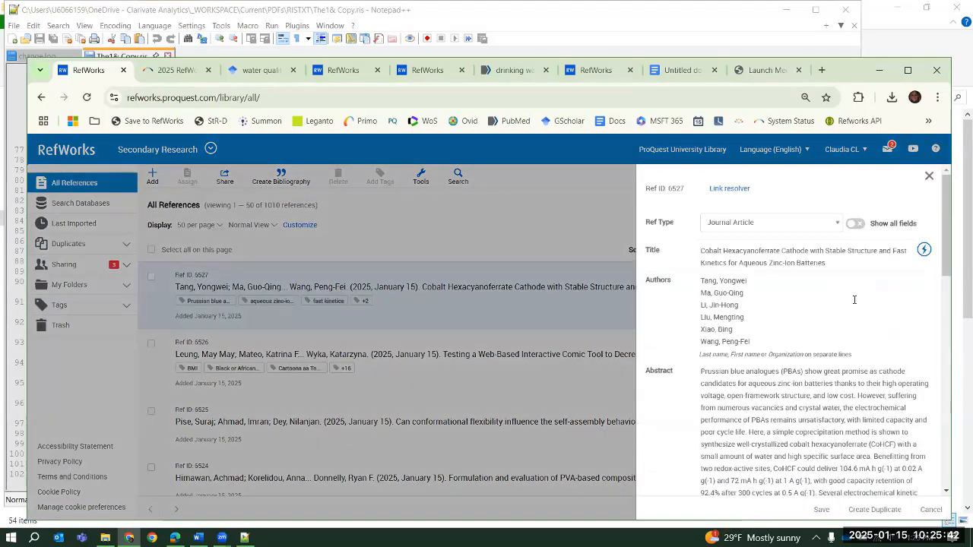
pyautogui.scroll(-5, 855, 300)
pyautogui.click(931, 509)
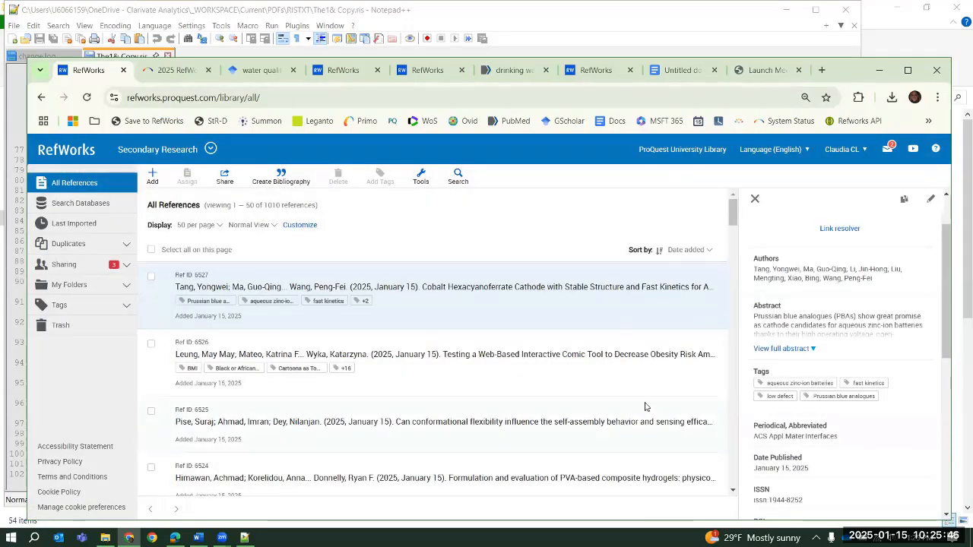
pyautogui.click(756, 200)
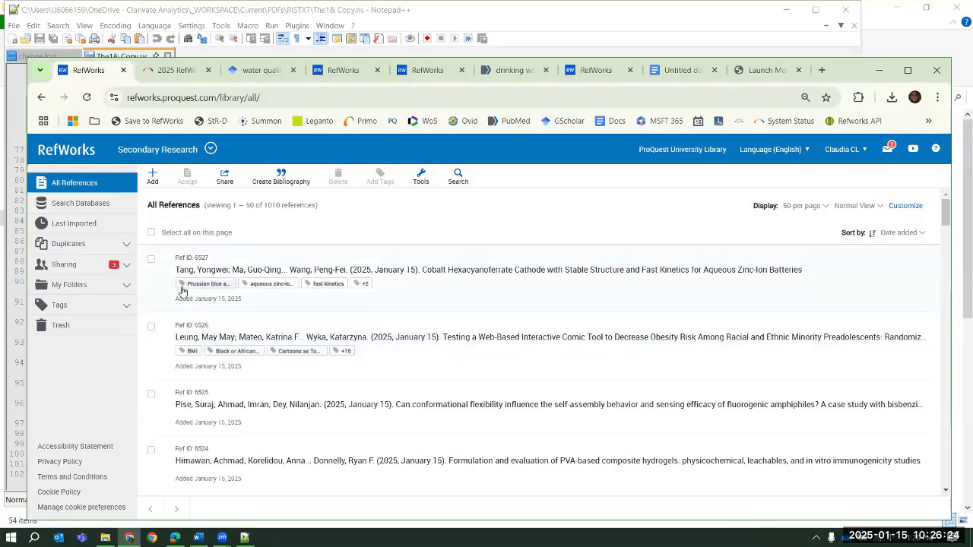
# Expand My Folders, look through the folder list and show the subfolders of the "Z Retrospectiv..." folder
pyautogui.click(127, 292)
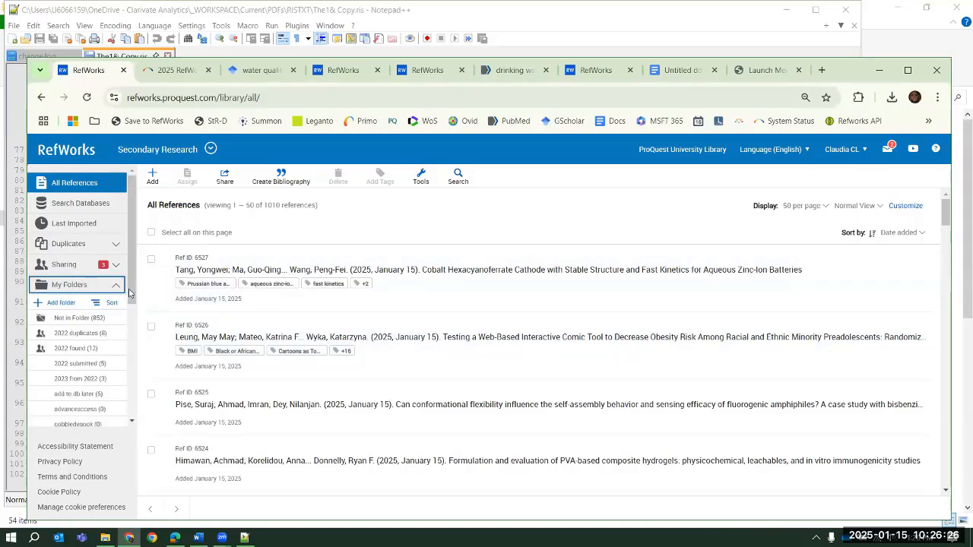
pyautogui.scroll(-3, 122, 311)
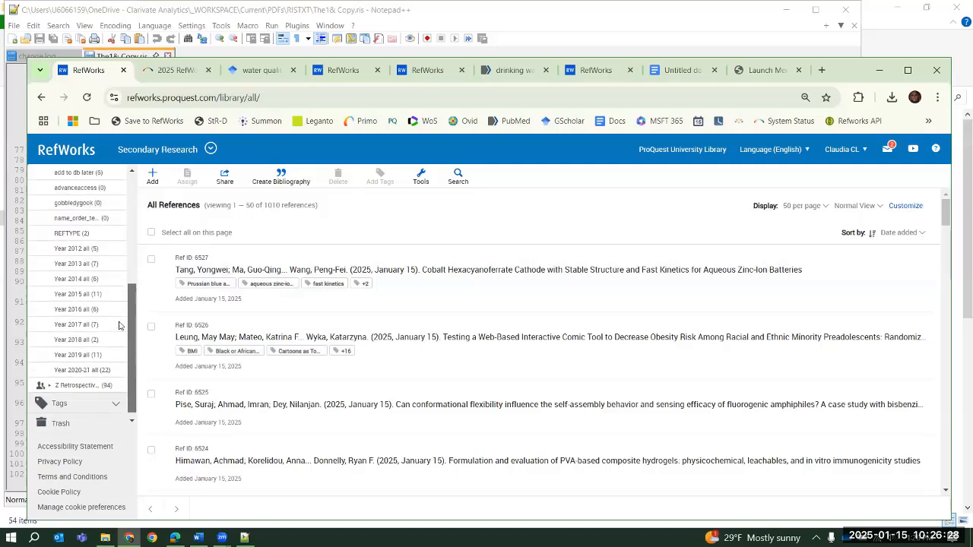
pyautogui.scroll(3, 119, 326)
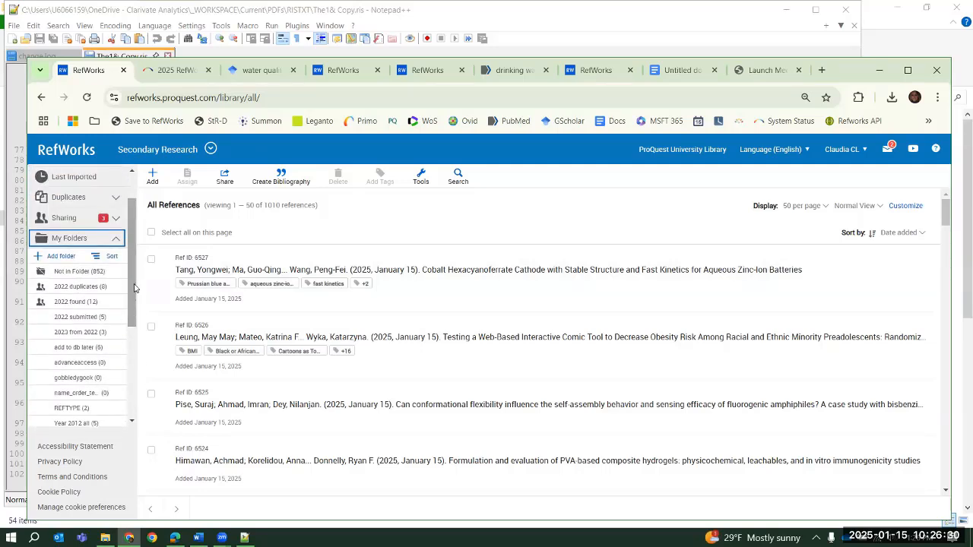
pyautogui.scroll(-5, 121, 320)
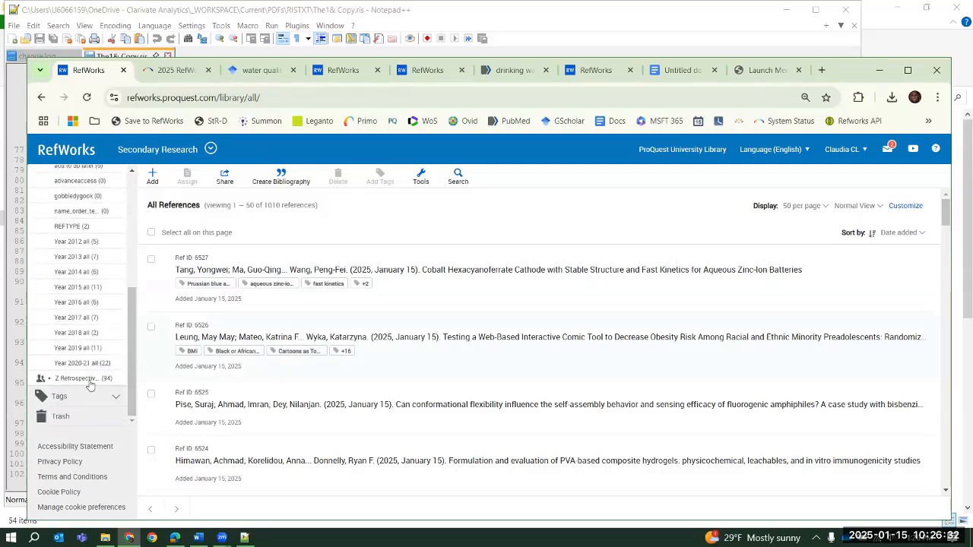
pyautogui.click(49, 379)
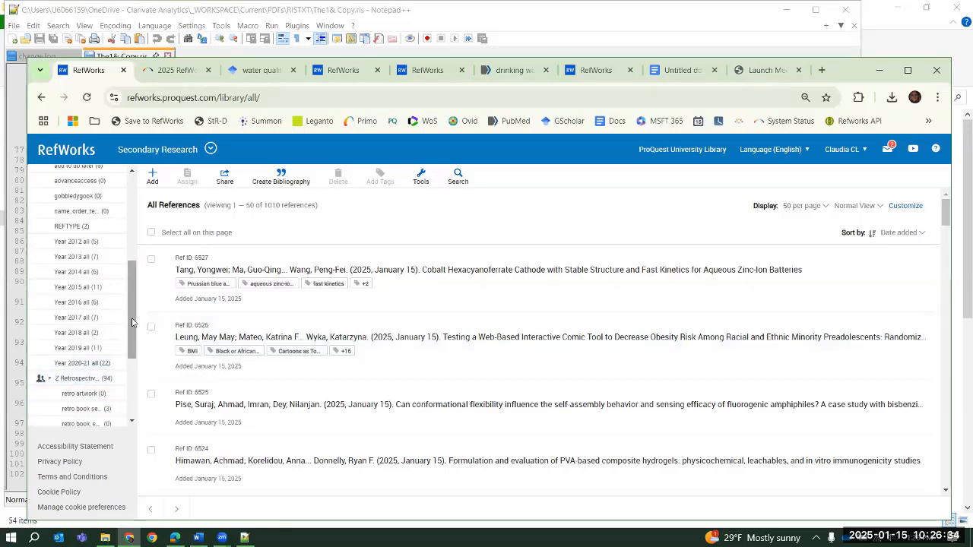
# Assign the first two references to the "advanceaccess" folder and the Cobalt Hexacyanoferrate Cathode reference to "add to db later" as well
pyautogui.scroll(-2, 127, 378)
pyautogui.scroll(-1, 126, 378)
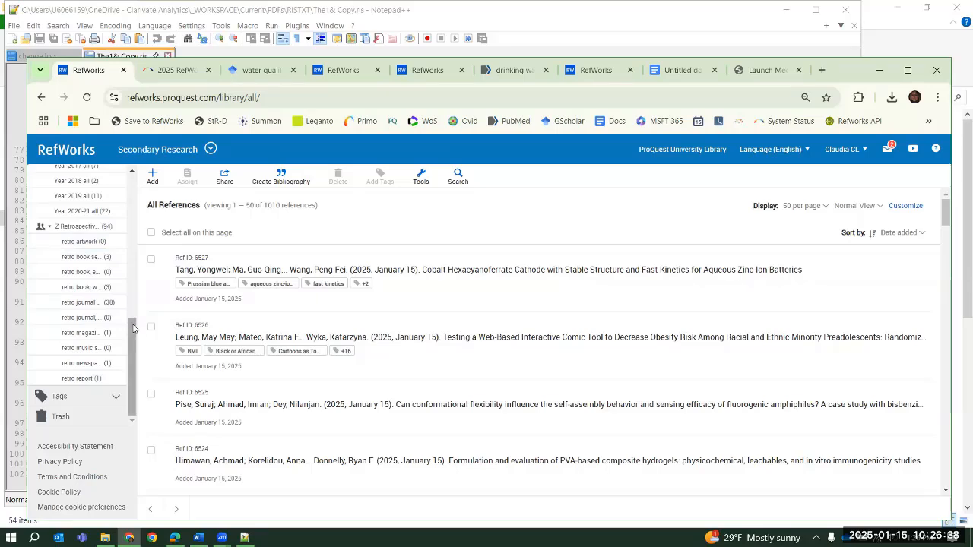
pyautogui.moveTo(133, 325); pyautogui.dragTo(153, 169)
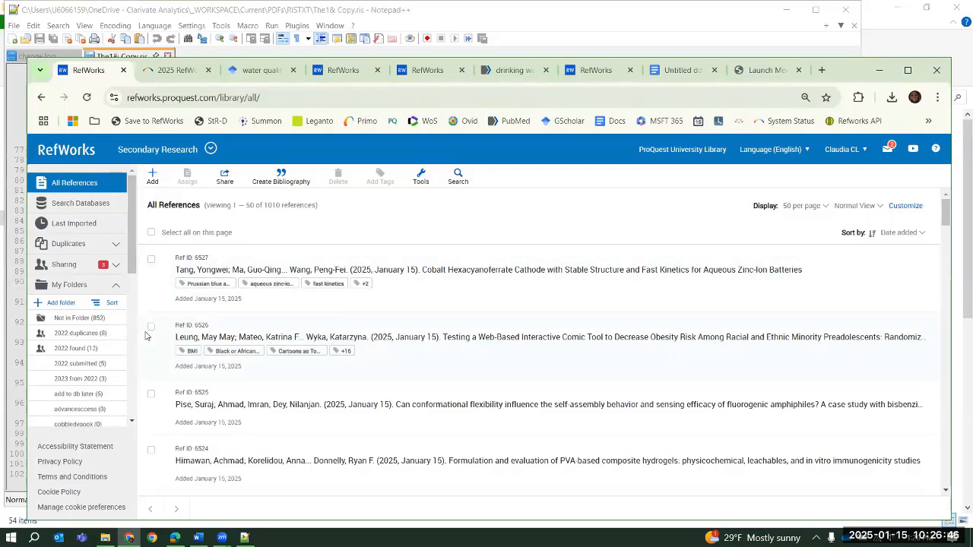
pyautogui.click(151, 260)
pyautogui.click(152, 328)
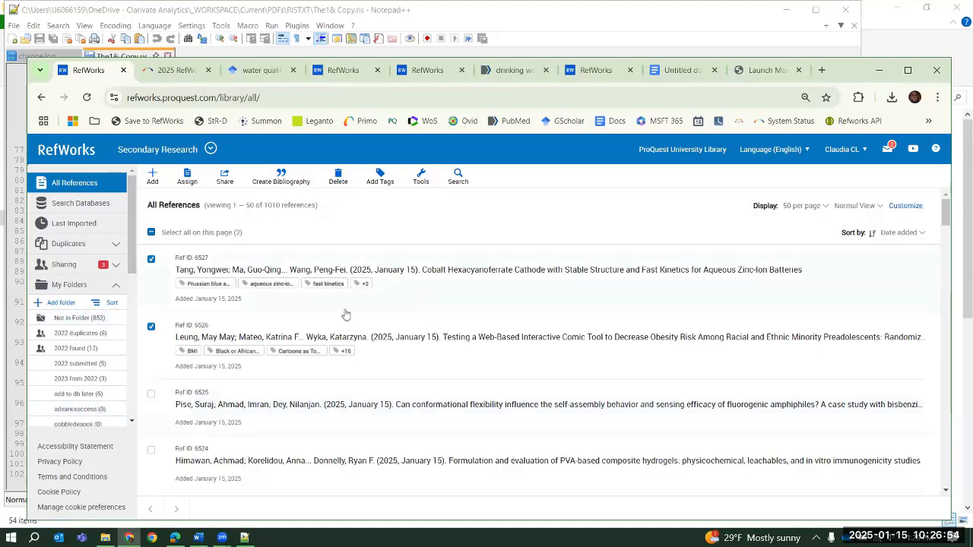
pyautogui.click(85, 410)
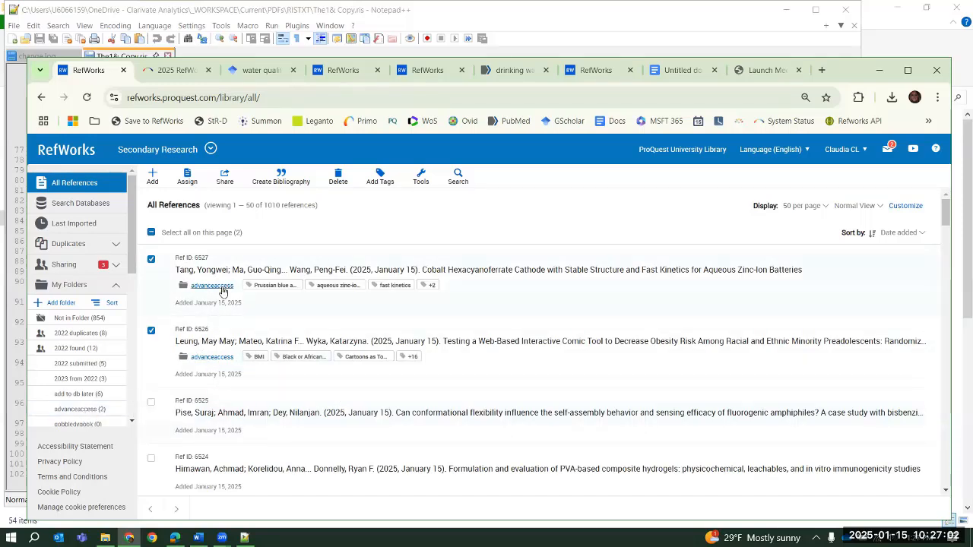
pyautogui.click(151, 332)
pyautogui.moveTo(131, 379); pyautogui.dragTo(107, 394)
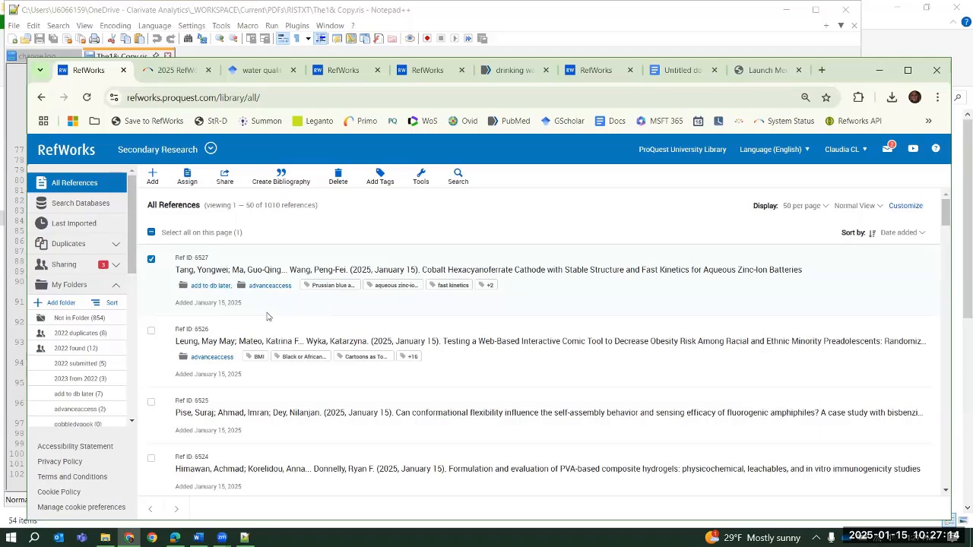
# Remove the Web-Based Interactive Comic Tool reference from the "advanceaccess" folder and return to all references
pyautogui.click(270, 285)
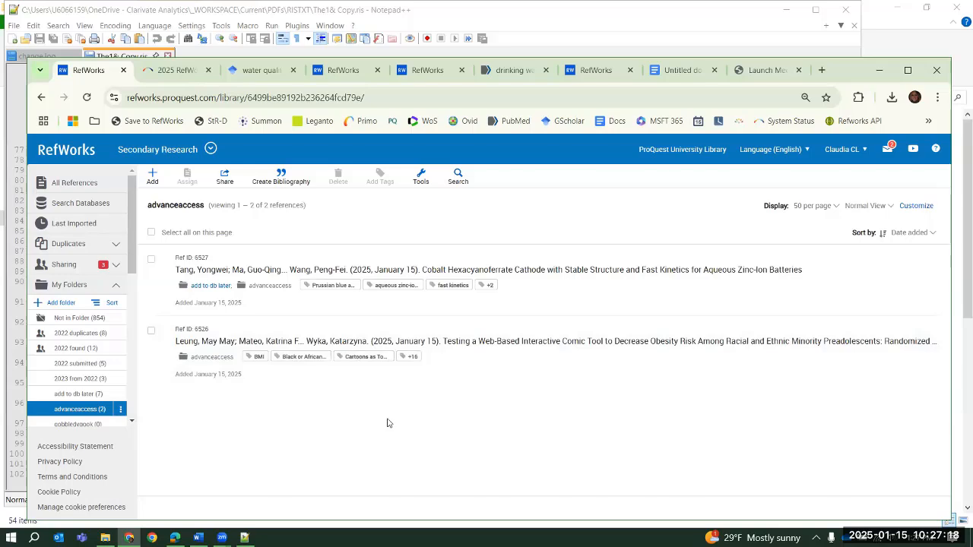
pyautogui.click(151, 332)
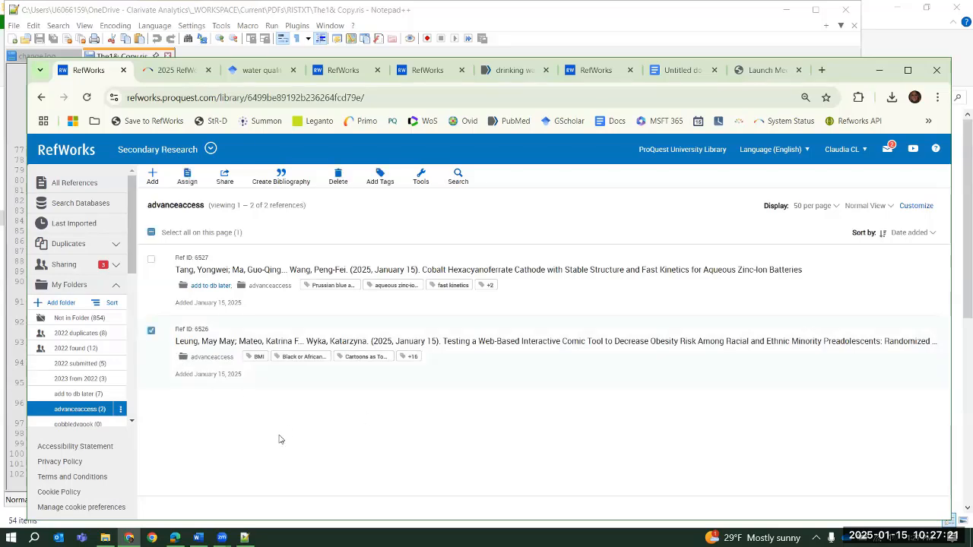
pyautogui.click(338, 179)
pyautogui.click(355, 207)
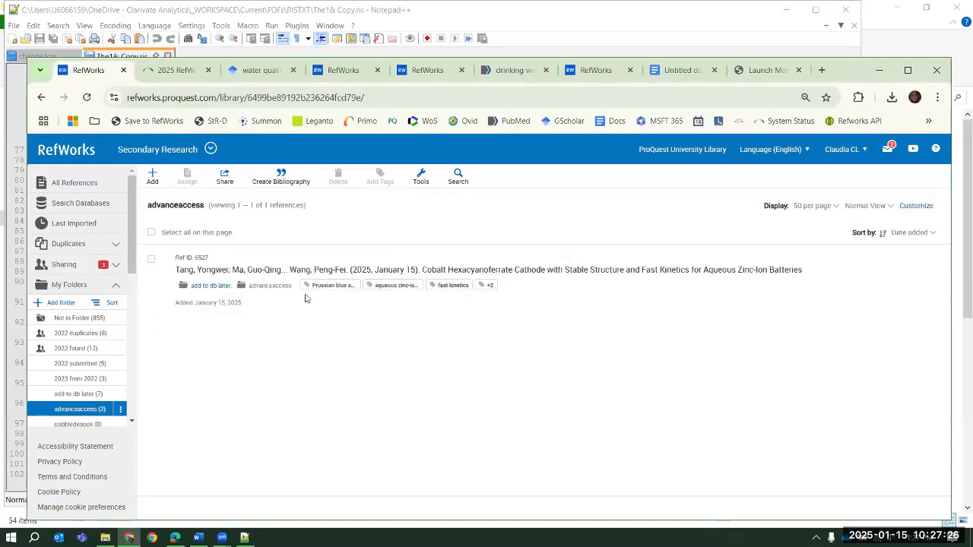
pyautogui.click(79, 181)
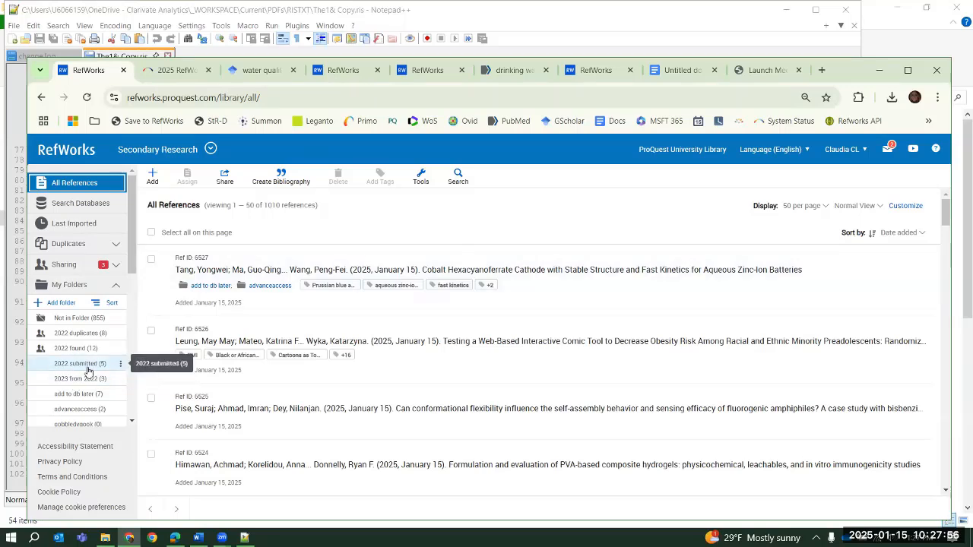
# Open the "2022 submitted" folder's sharing settings, restrict access to invited people only and review who it is shared with and the permission levels
pyautogui.click(120, 365)
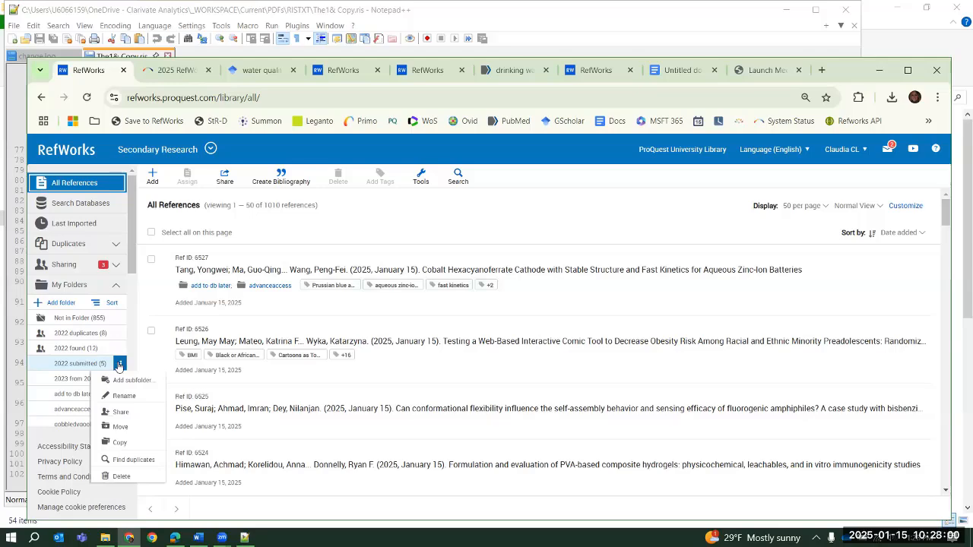
pyautogui.click(121, 412)
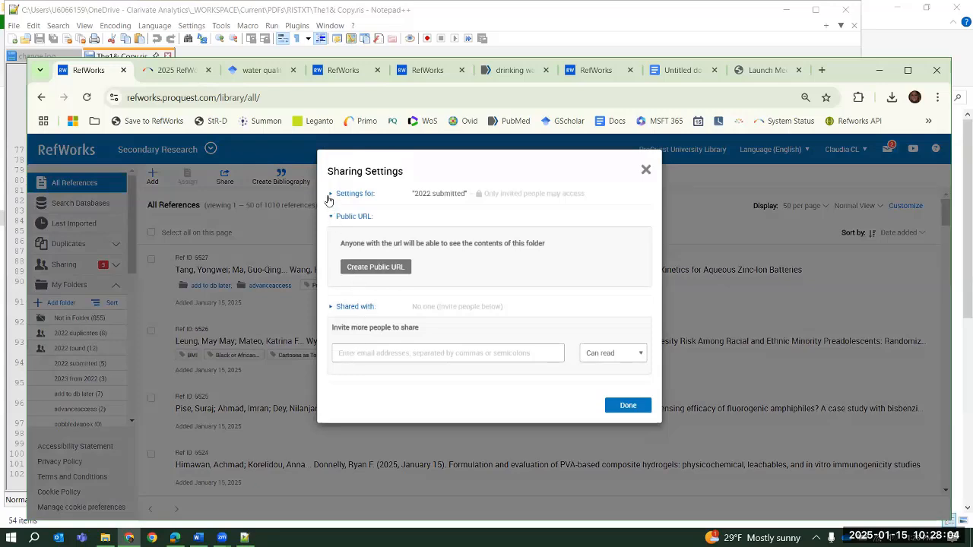
pyautogui.click(330, 195)
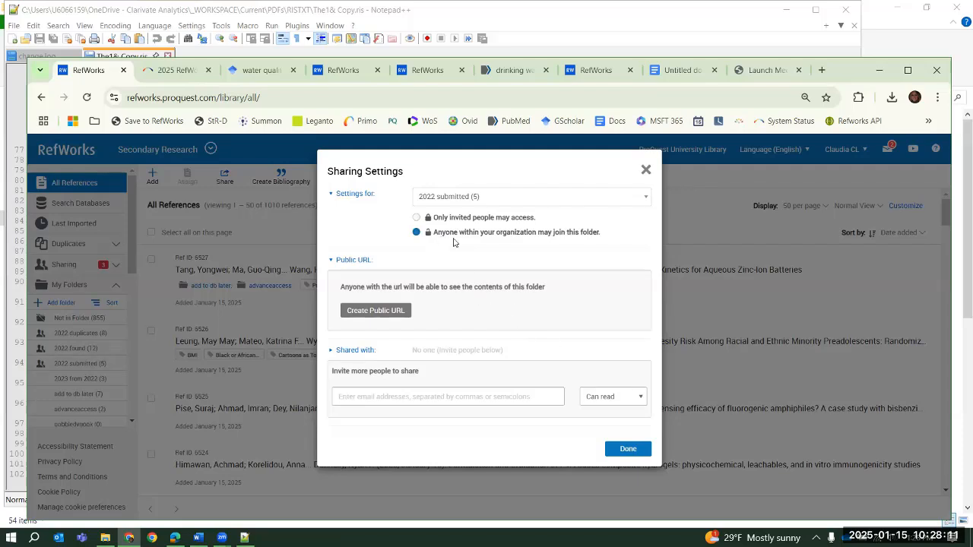
pyautogui.click(417, 218)
pyautogui.click(630, 243)
pyautogui.click(332, 351)
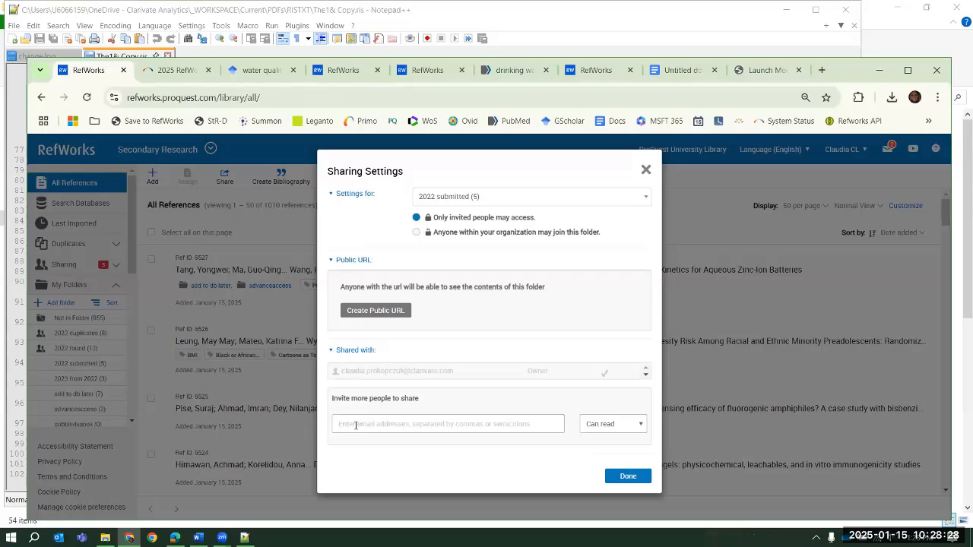
pyautogui.click(568, 425)
pyautogui.click(637, 427)
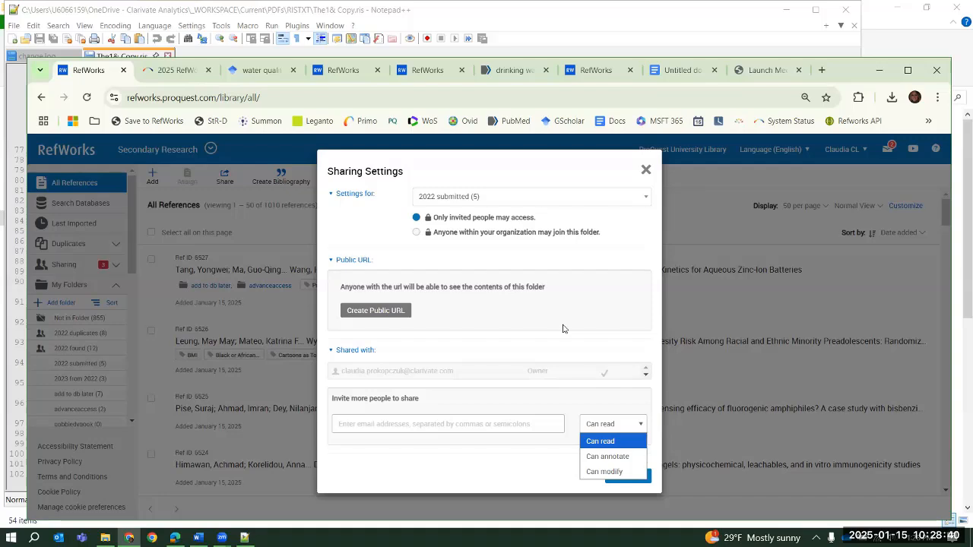
# Create and copy a public URL for the "2022 submitted" folder and load it in the Edge browser
pyautogui.click(398, 312)
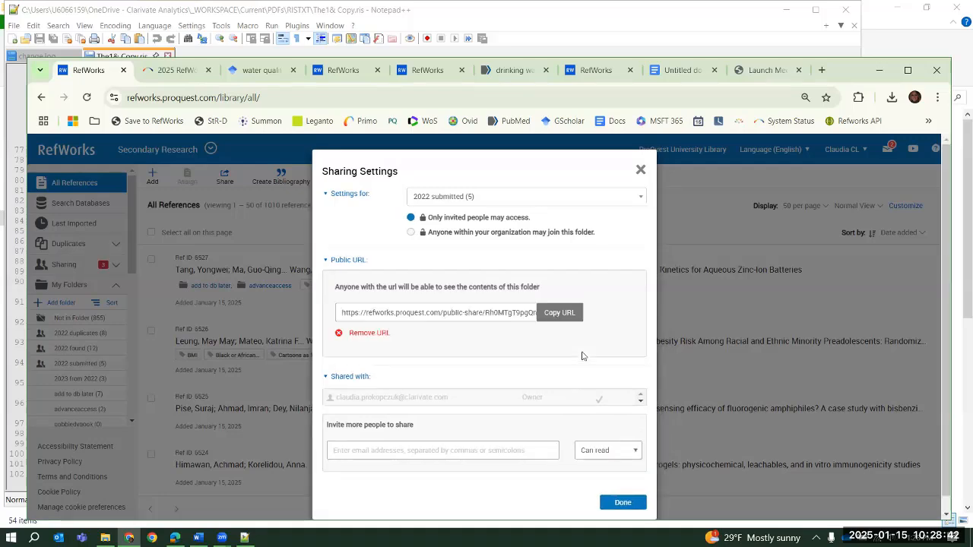
pyautogui.click(559, 313)
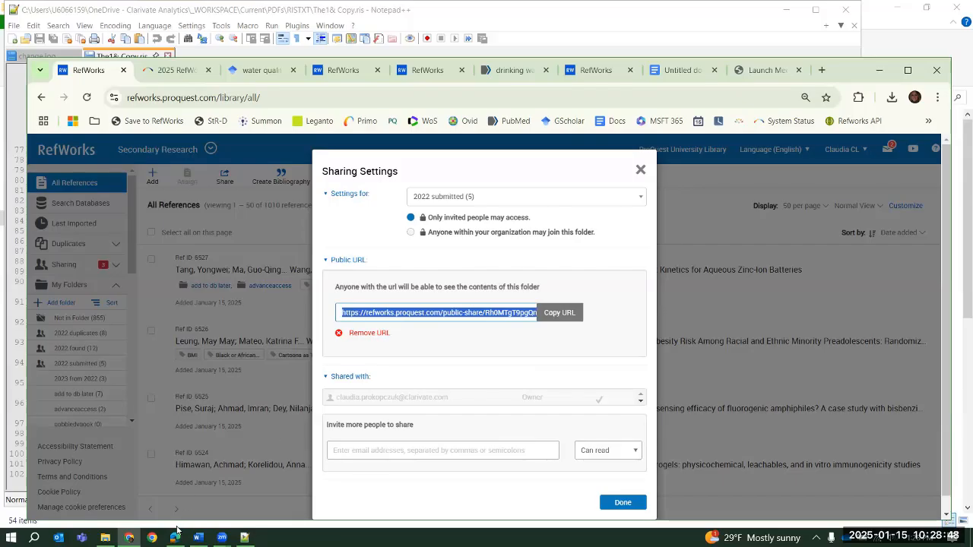
pyautogui.click(175, 538)
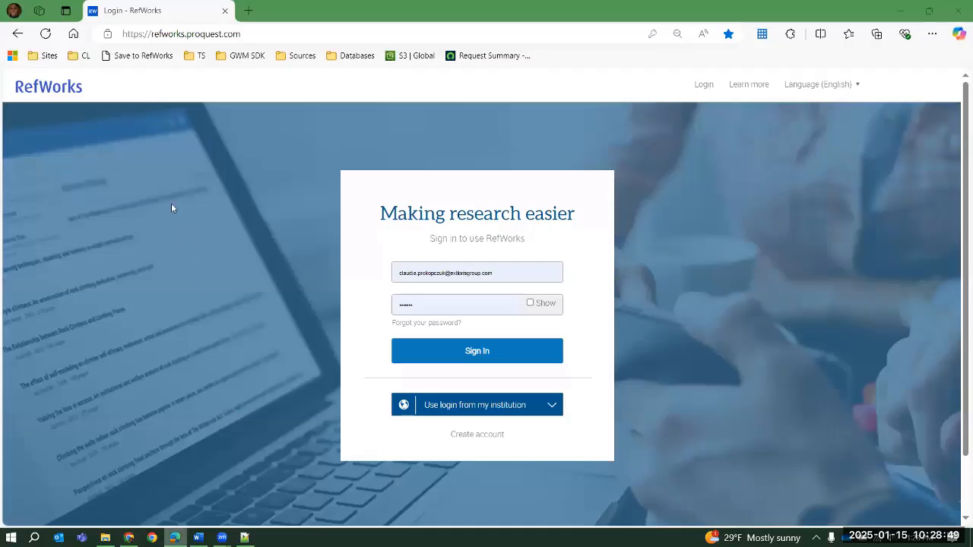
pyautogui.click(154, 34)
pyautogui.hotkey('ctrl', 'v')
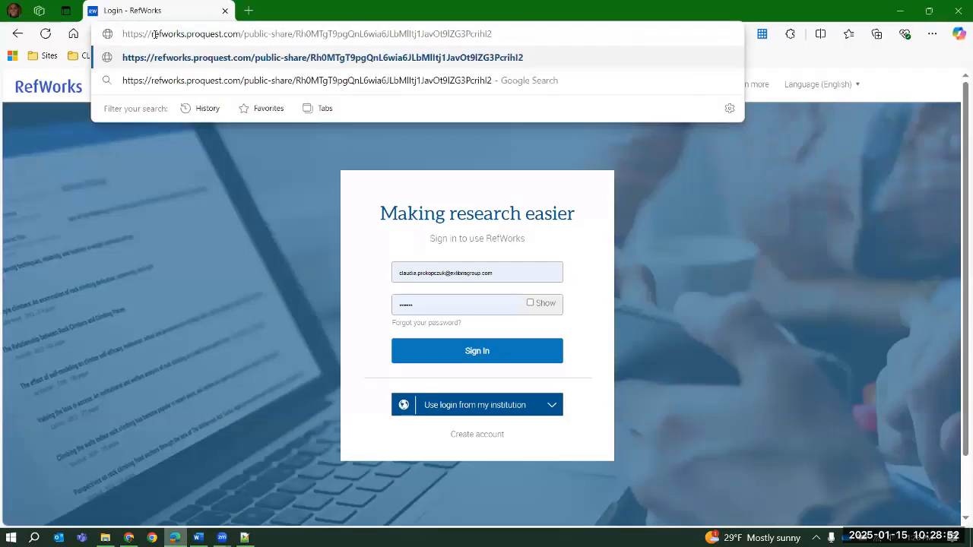
pyautogui.press('Return')
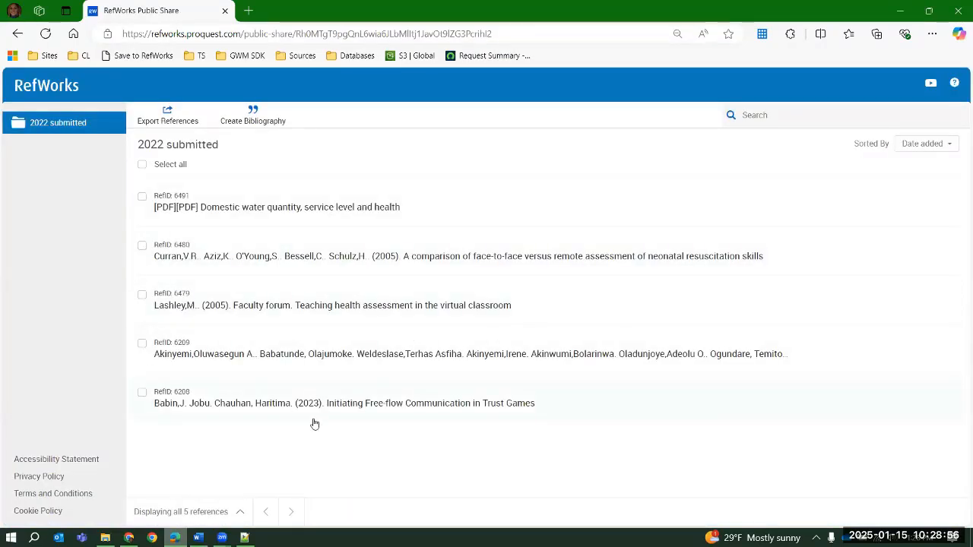
# Examine the details of the Domestic water quantity and Faculty forum references in the publicly shared folder
pyautogui.click(442, 212)
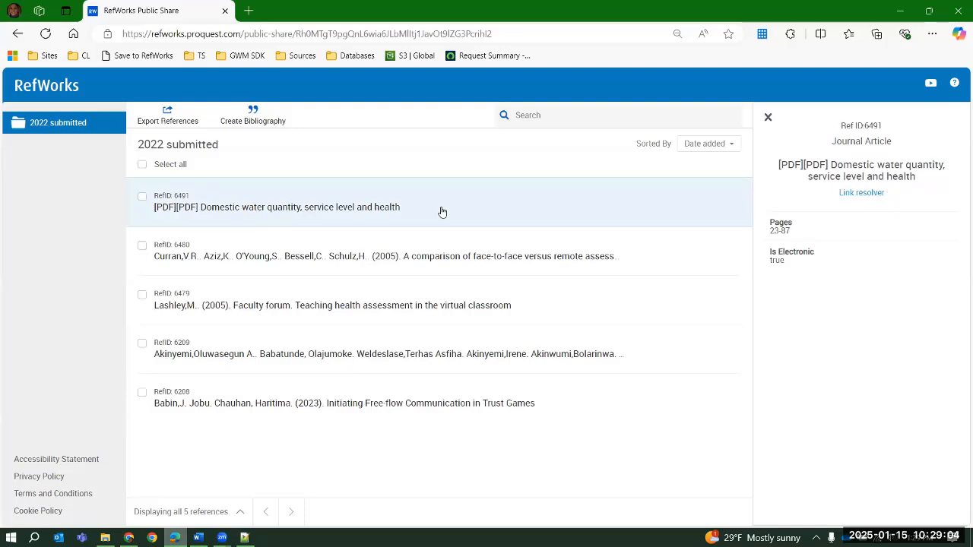
pyautogui.click(439, 301)
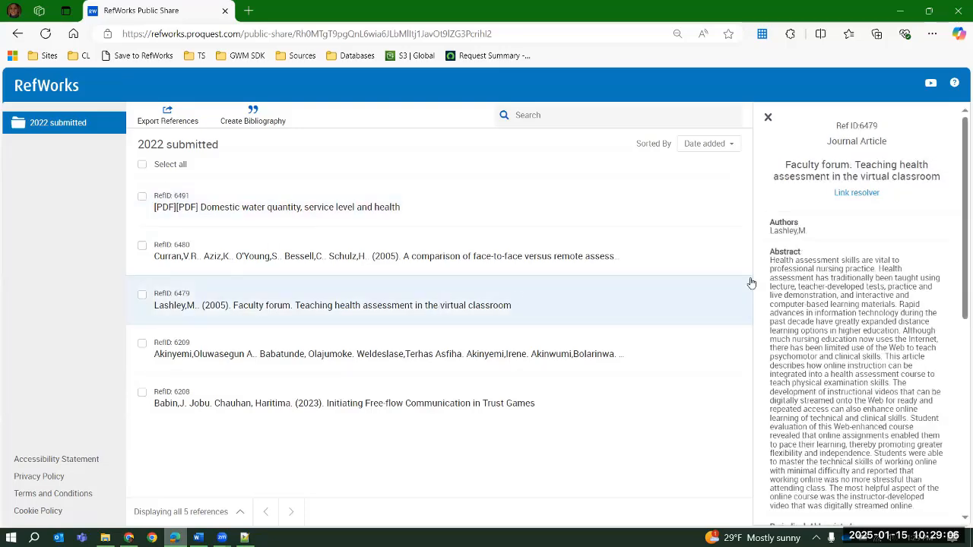
pyautogui.scroll(-5, 943, 224)
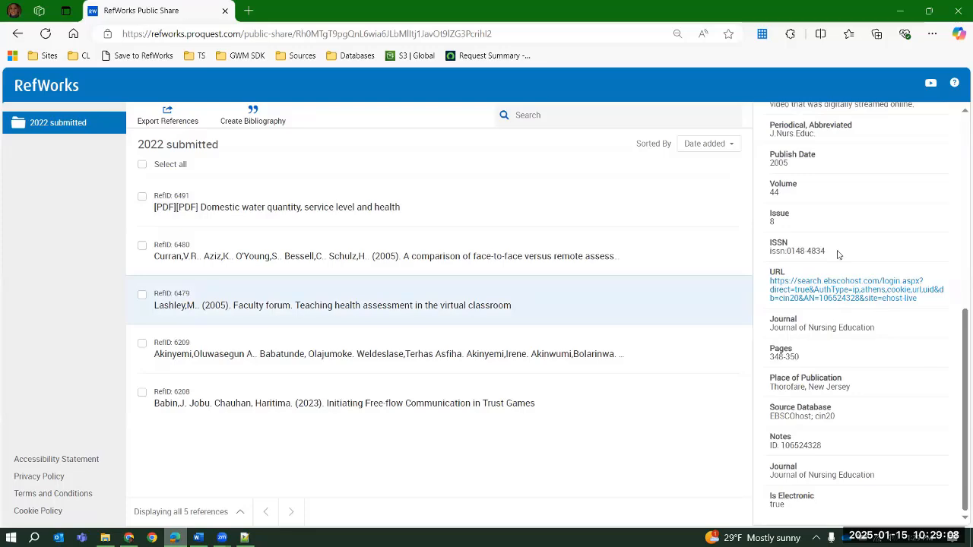
pyautogui.scroll(5, 865, 295)
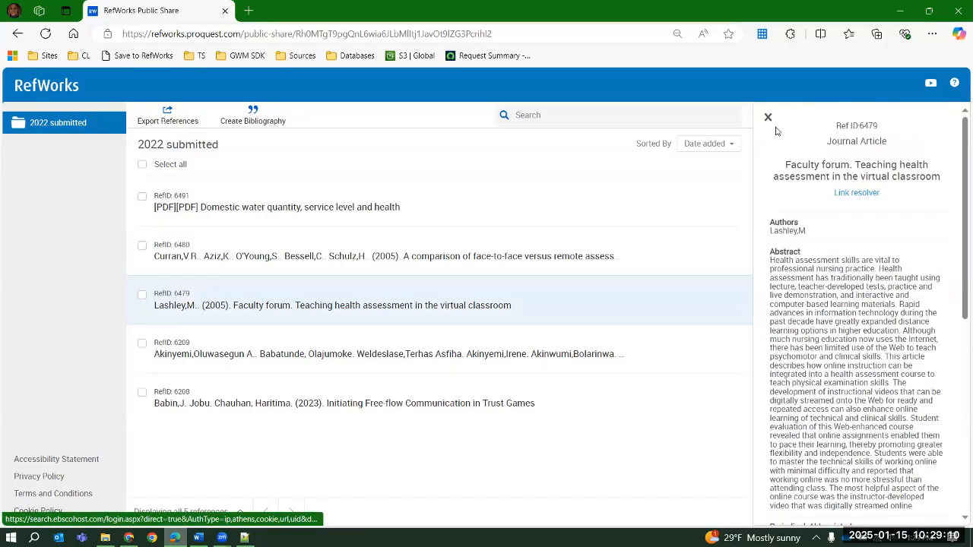
pyautogui.press('Escape')
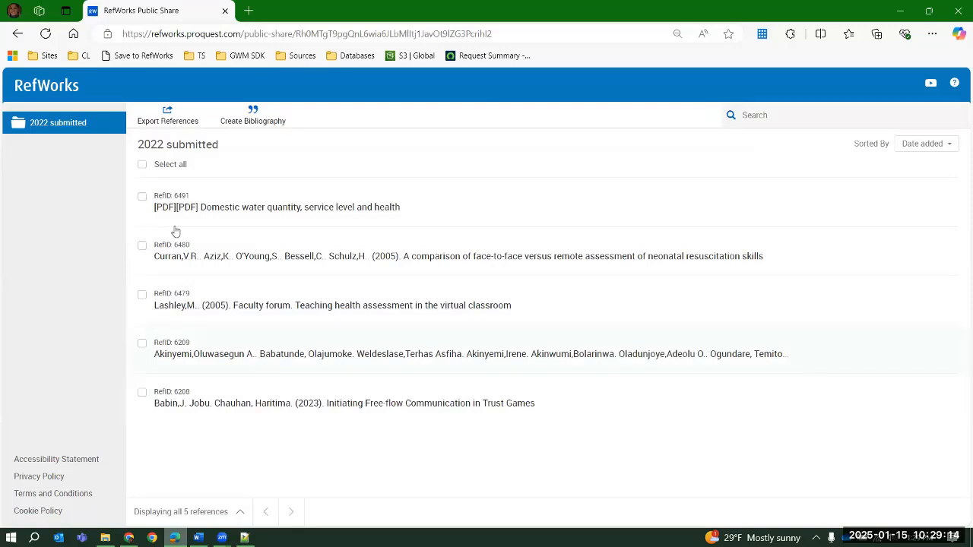
# Select all shared references, review the export options without exporting, and view the details of the face-to-face versus remote assessment reference
pyautogui.click(143, 164)
pyautogui.click(168, 118)
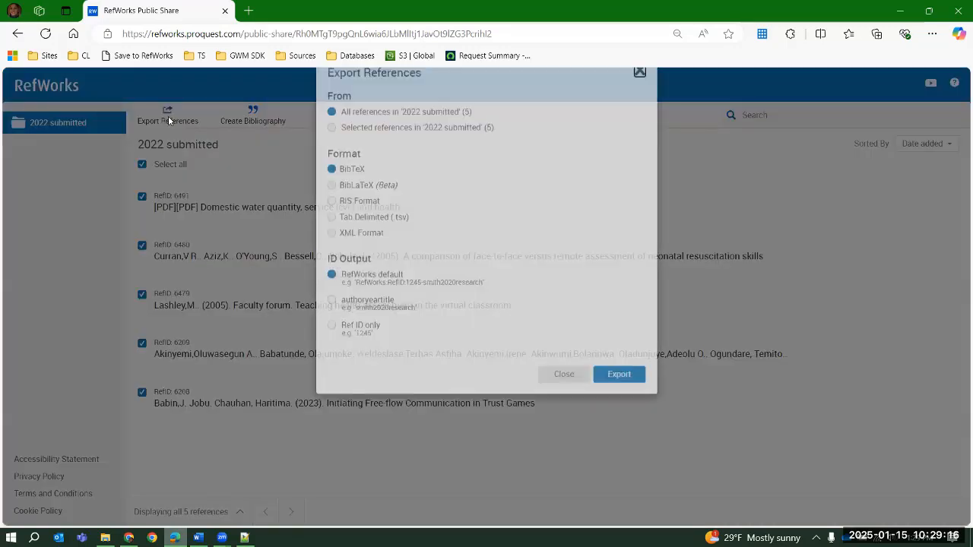
pyautogui.click(640, 104)
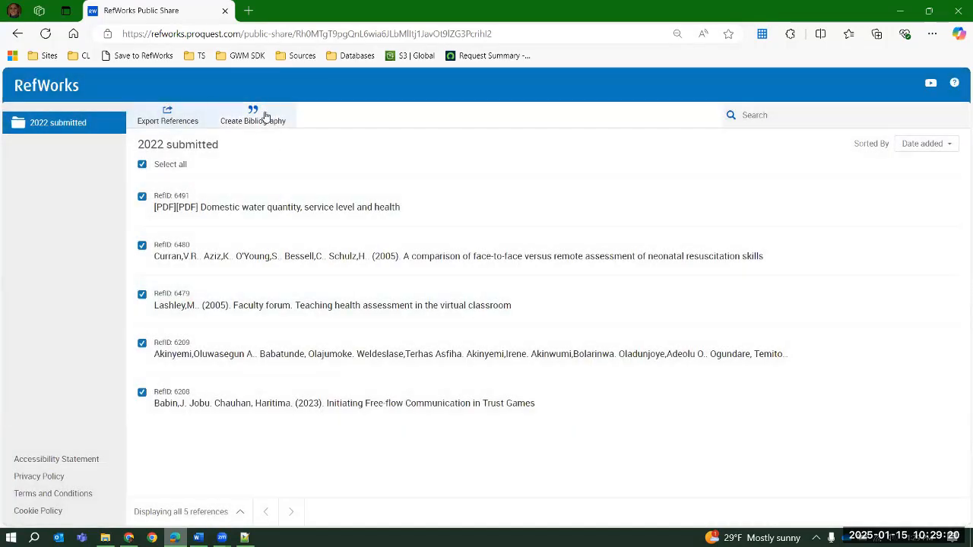
pyautogui.click(375, 263)
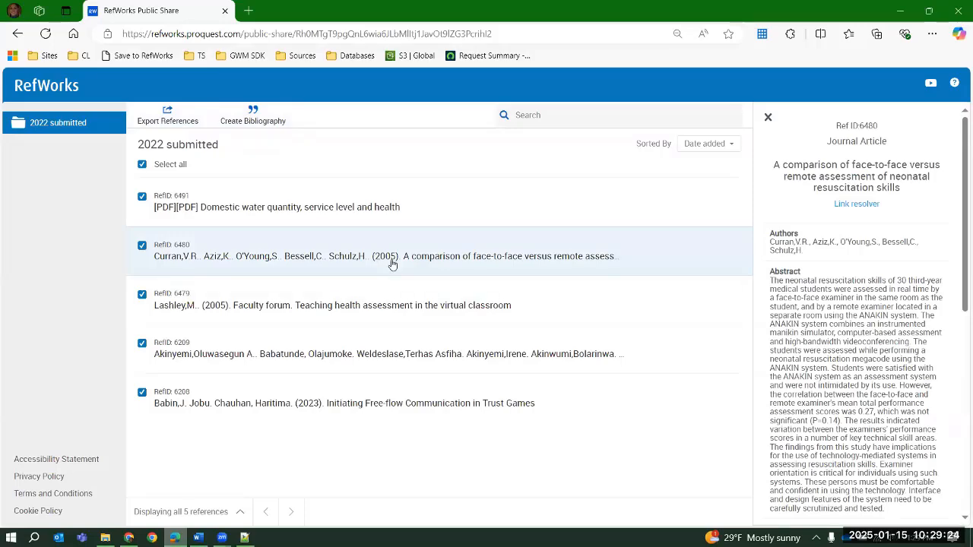
# Remove the folder's public URL back in Chrome, check the shared page in Edge, and close the sharing settings
pyautogui.click(129, 538)
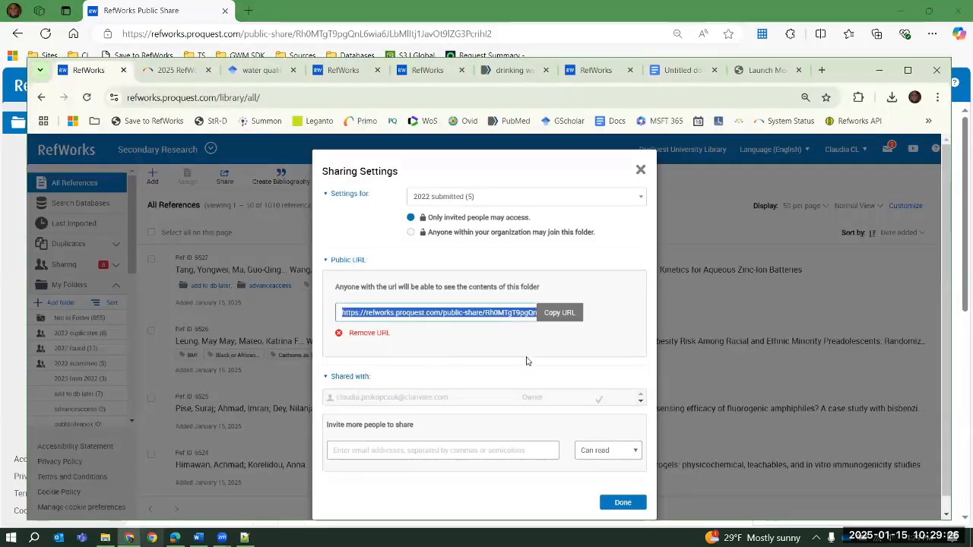
pyautogui.click(372, 333)
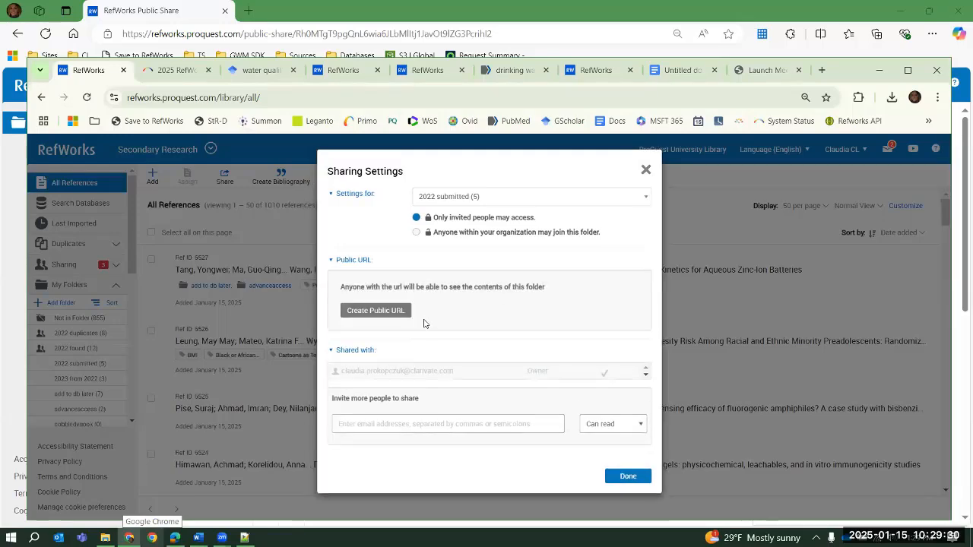
pyautogui.click(175, 537)
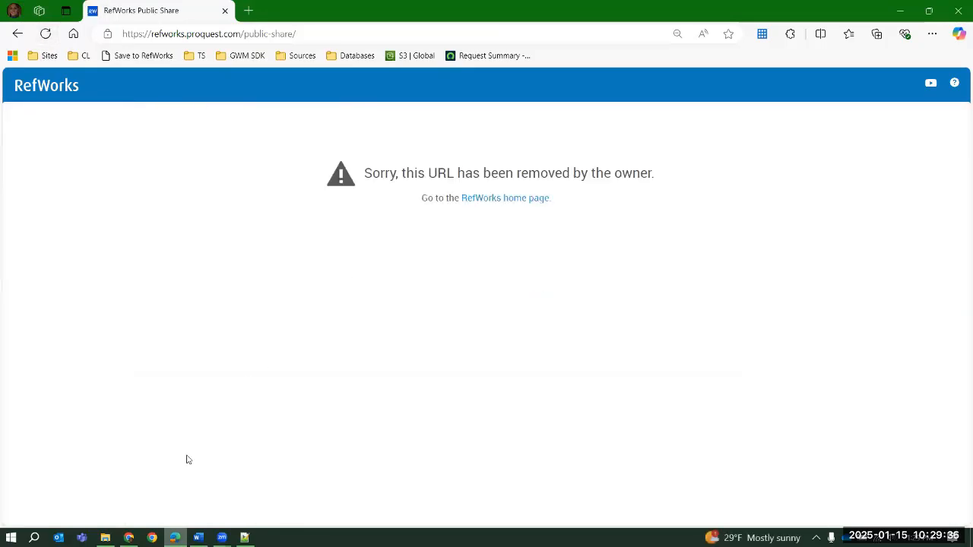
pyautogui.click(129, 537)
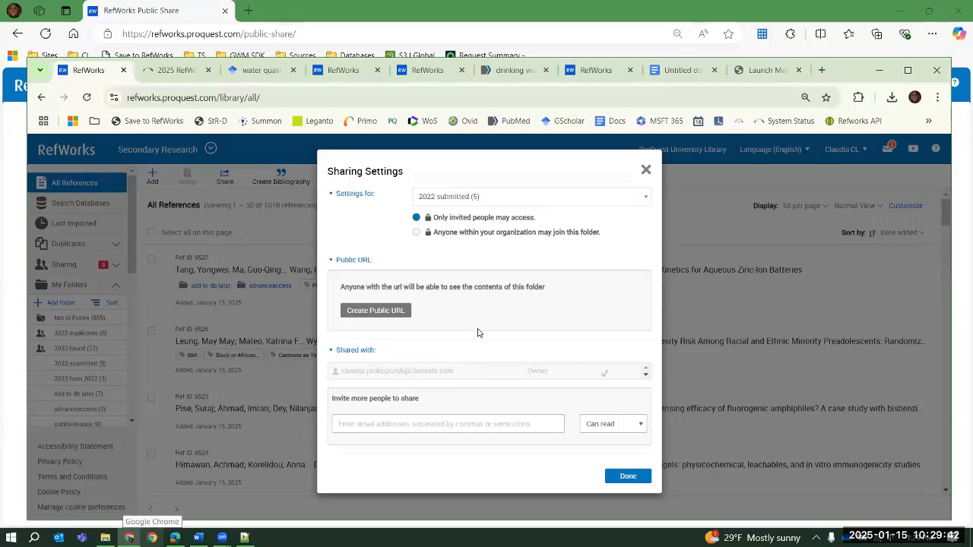
pyautogui.click(647, 171)
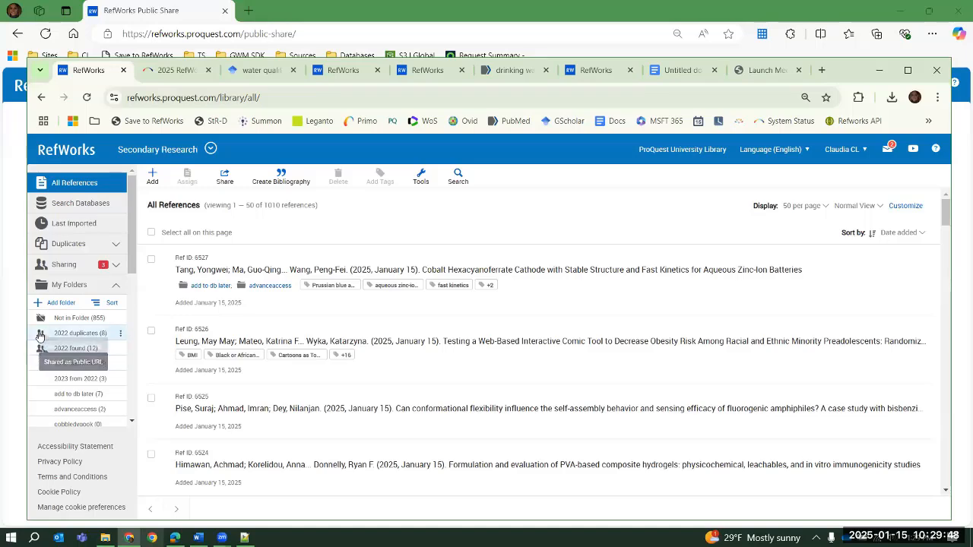
# Share the "2022 submitted" folder with a colleague by entering their e-mail address and granting Can annotate access
pyautogui.click(121, 371)
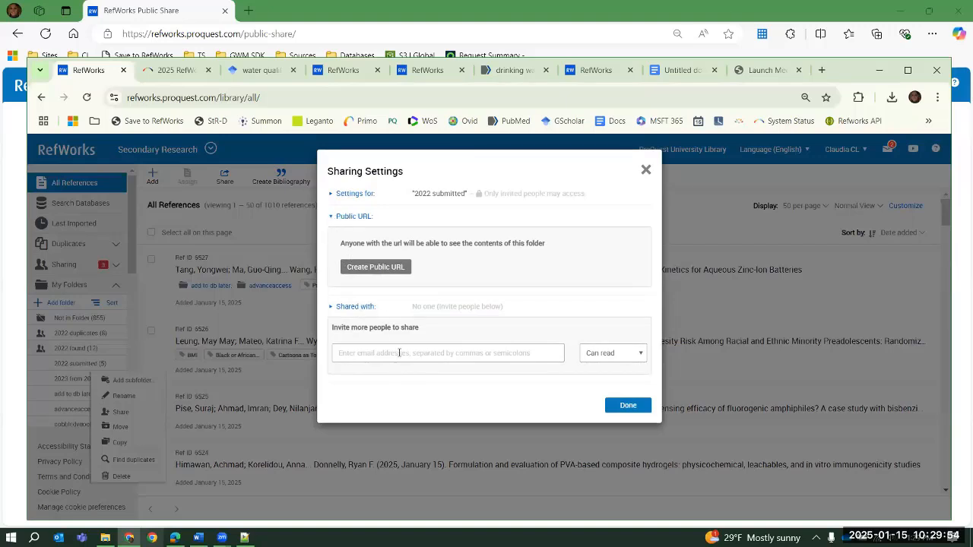
pyautogui.click(399, 352)
pyautogui.click(449, 406)
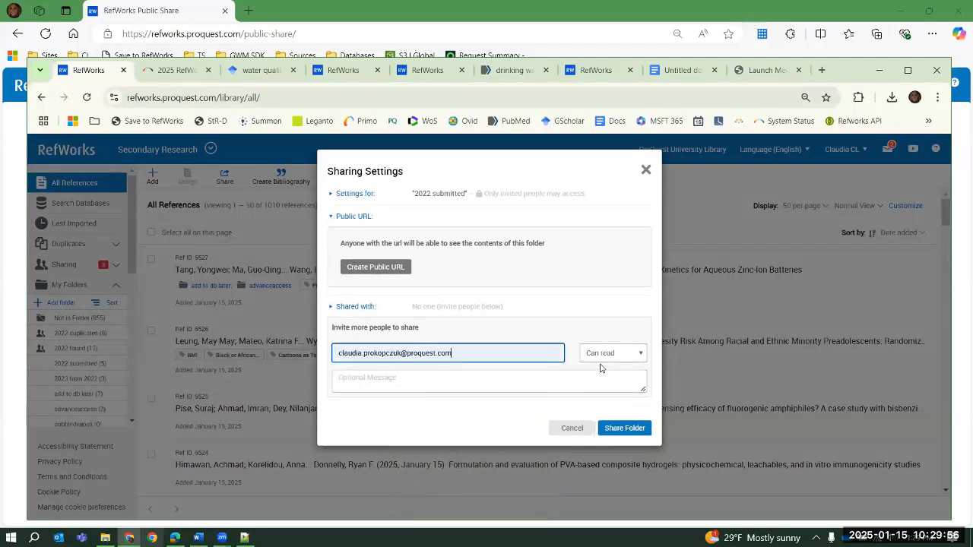
pyautogui.click(605, 354)
pyautogui.click(604, 382)
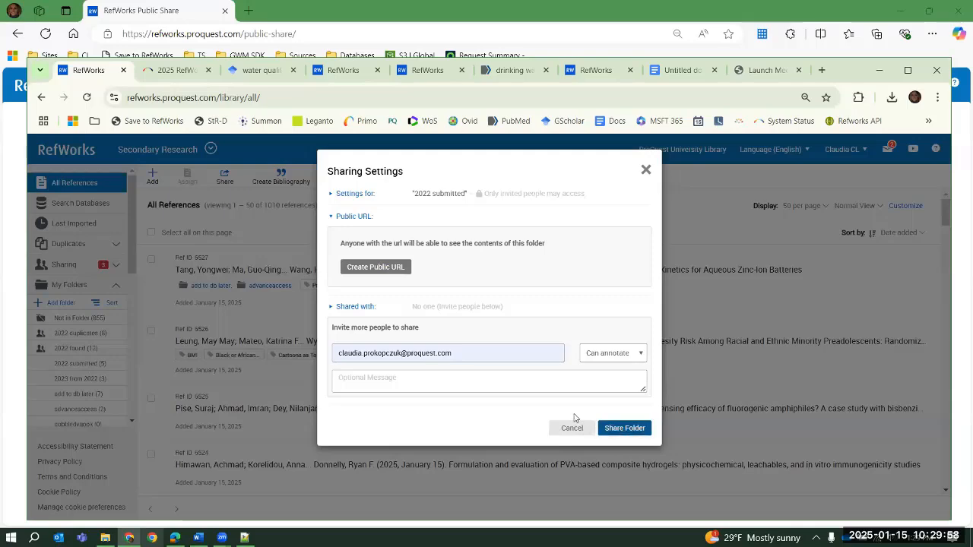
pyautogui.click(622, 428)
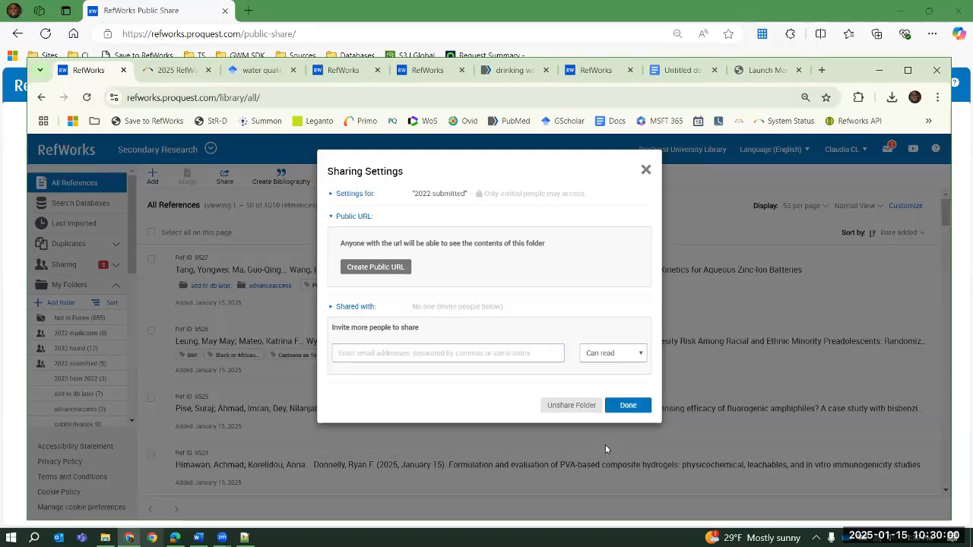
pyautogui.click(627, 405)
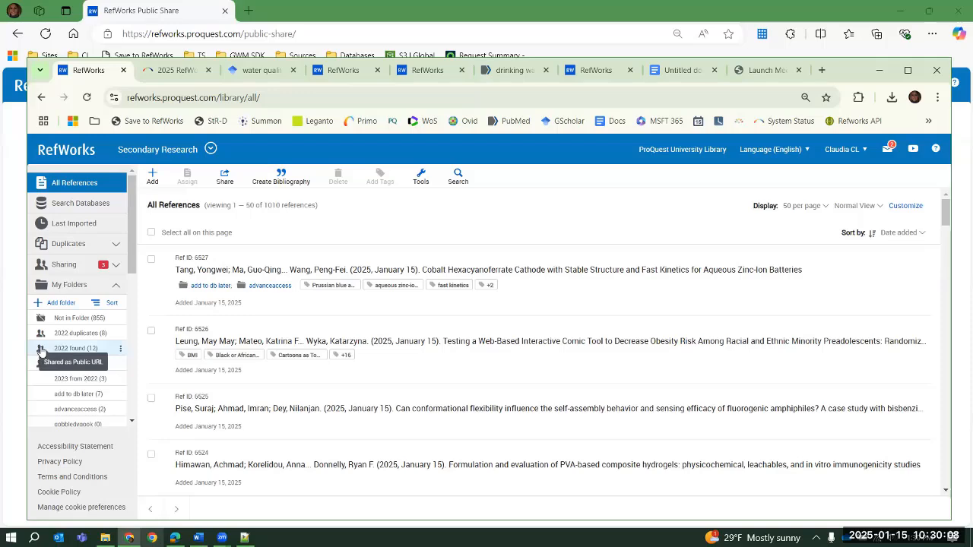
# Review the "2022 submitted" folder's sharing settings, including who may access or join it, and close them
pyautogui.click(120, 364)
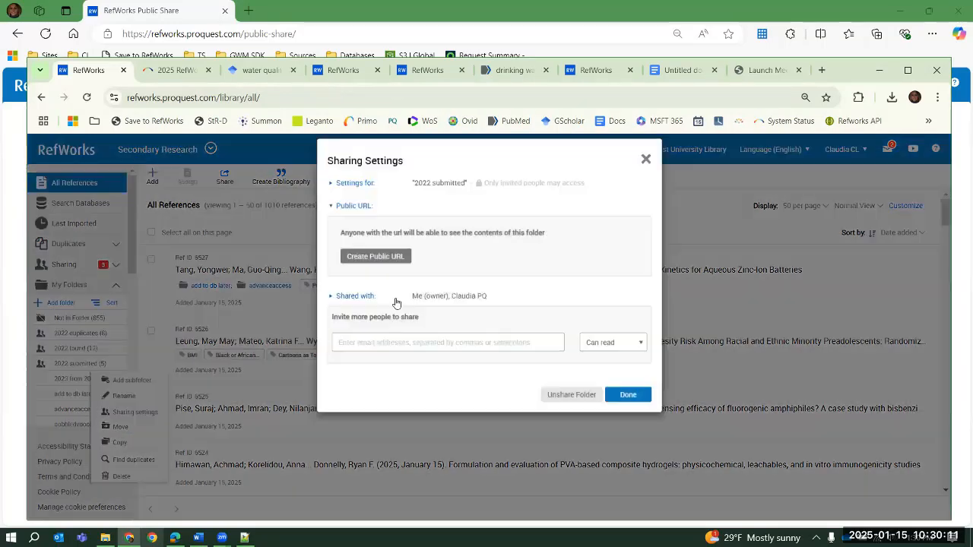
pyautogui.click(131, 412)
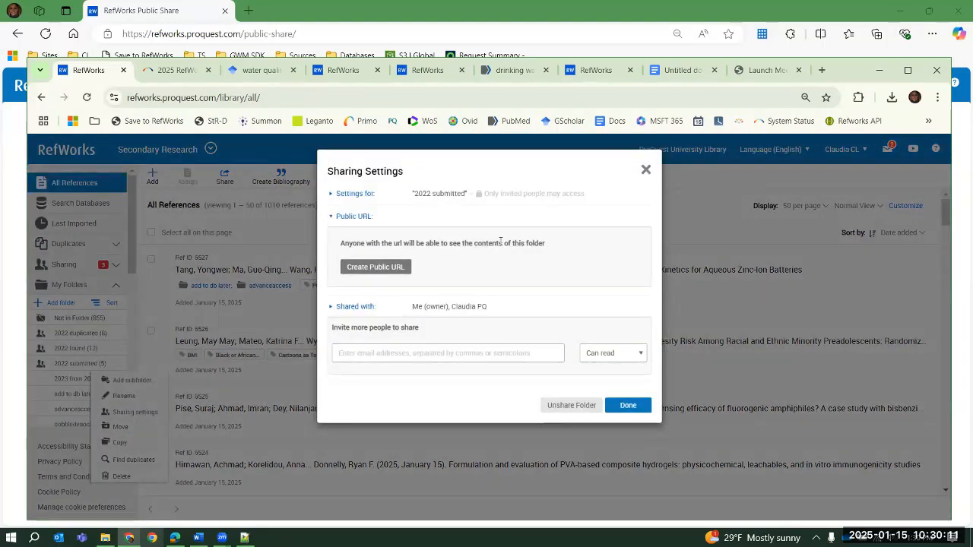
pyautogui.click(329, 195)
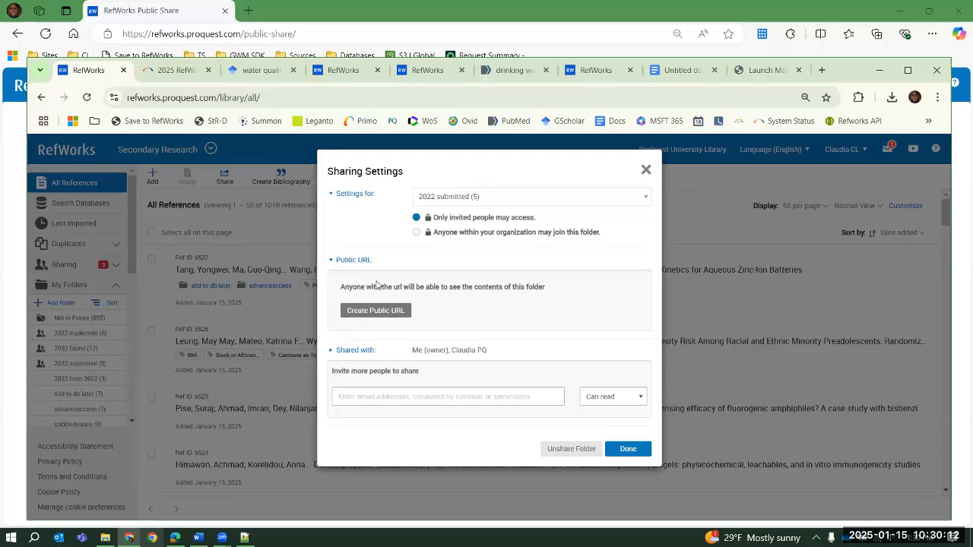
pyautogui.click(669, 210)
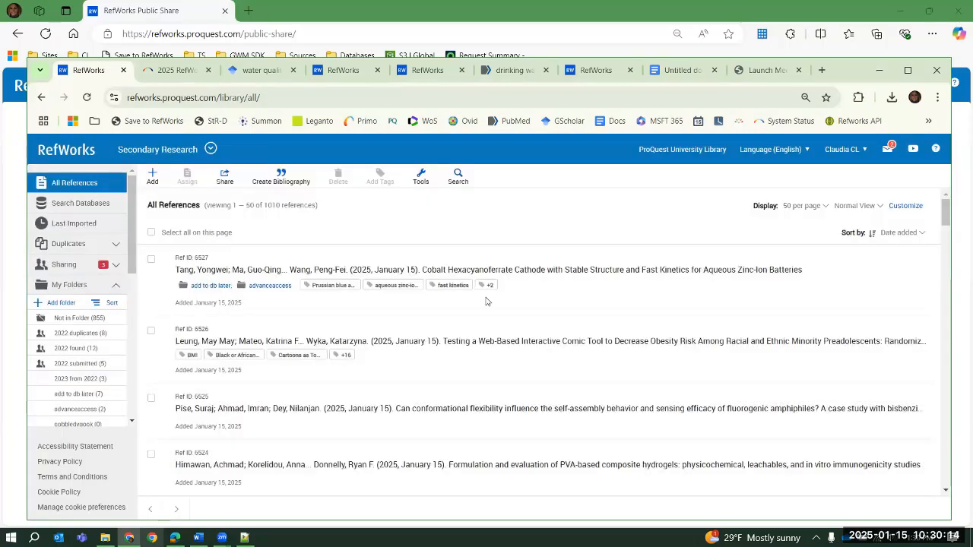
# Browse the folders shared within ProQuest University and join the Opthalmology and Govt Sustainability folders
pyautogui.click(115, 270)
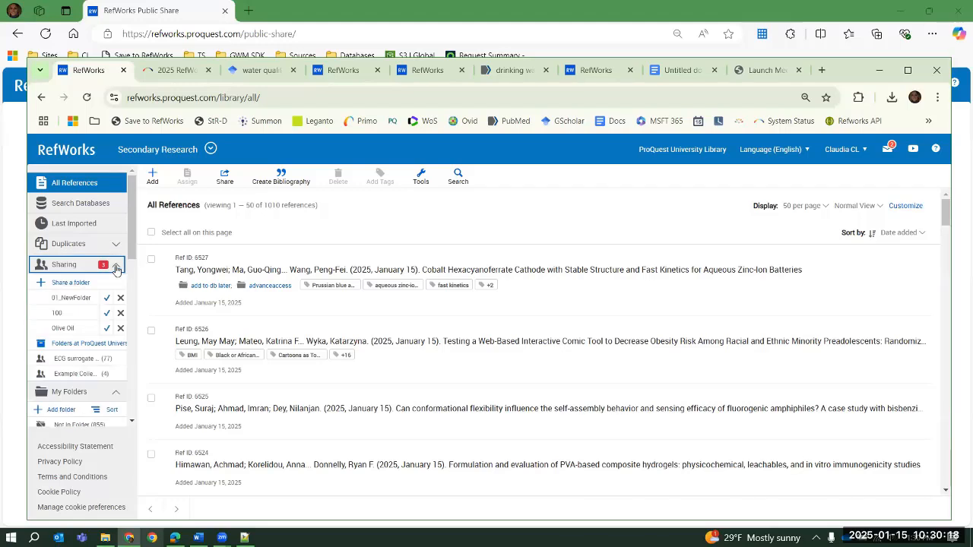
pyautogui.click(79, 347)
pyautogui.scroll(-20, 616, 303)
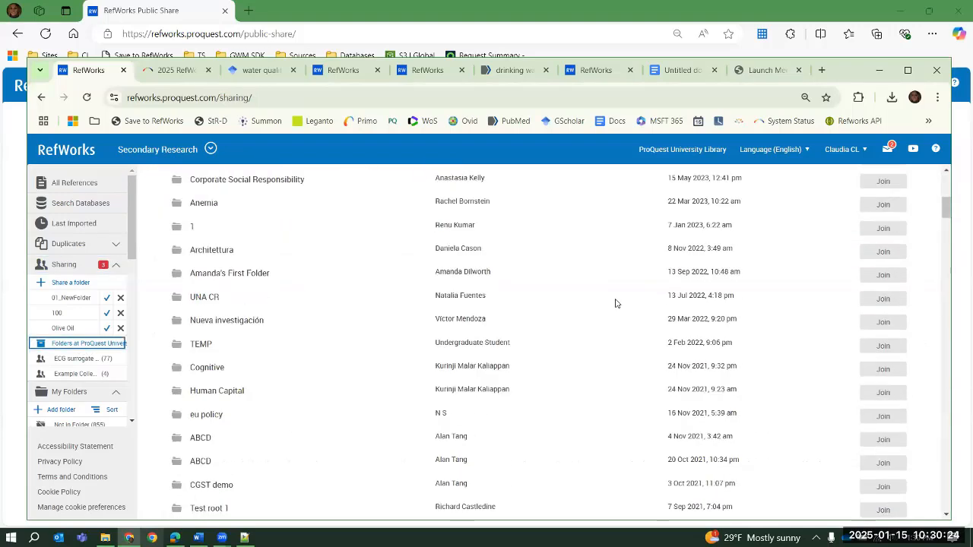
pyautogui.scroll(-4, 614, 303)
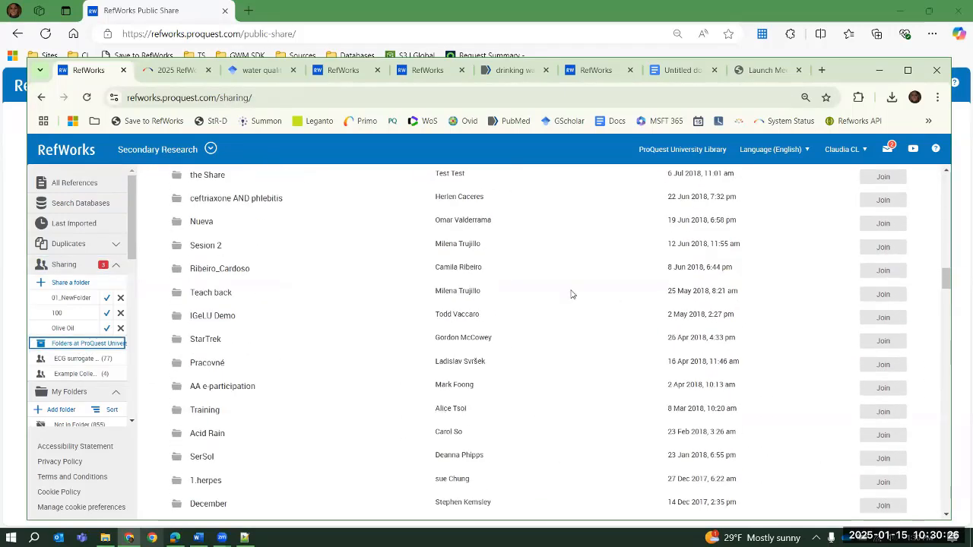
pyautogui.scroll(-5, 581, 255)
pyautogui.scroll(-15, 581, 254)
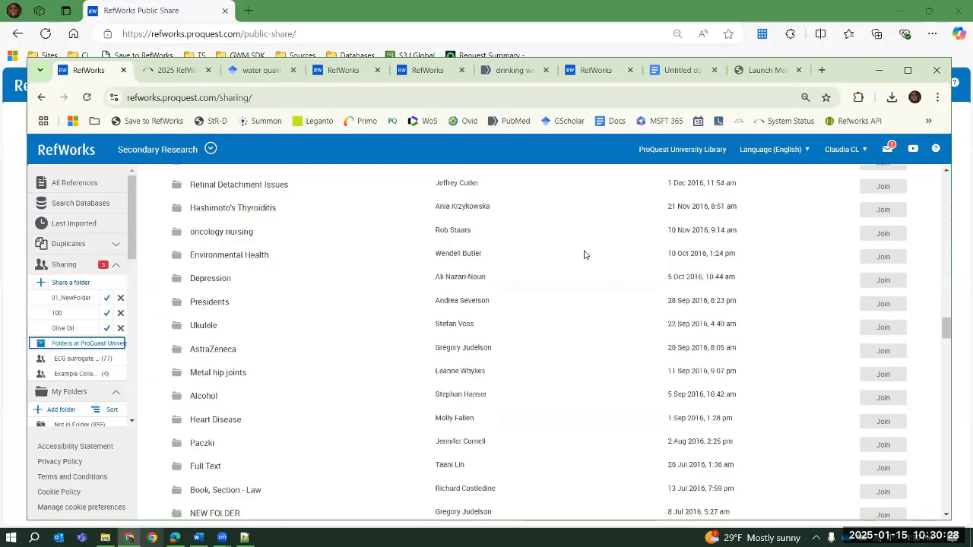
pyautogui.scroll(-8, 601, 255)
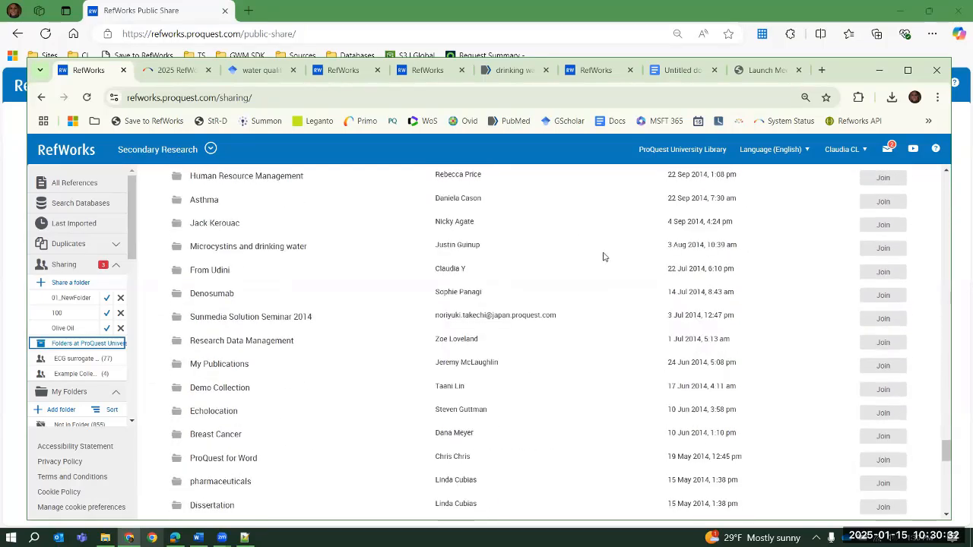
pyautogui.scroll(-3, 604, 257)
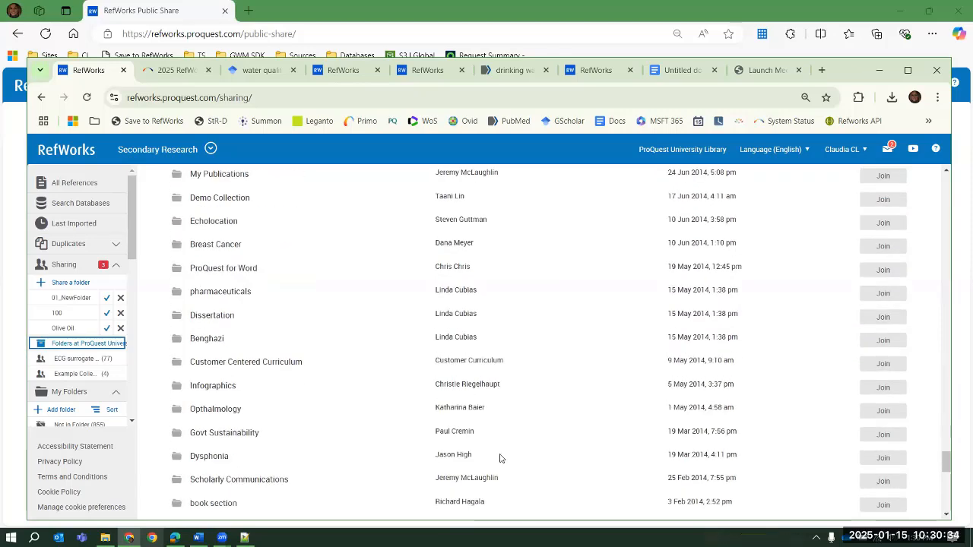
pyautogui.click(884, 410)
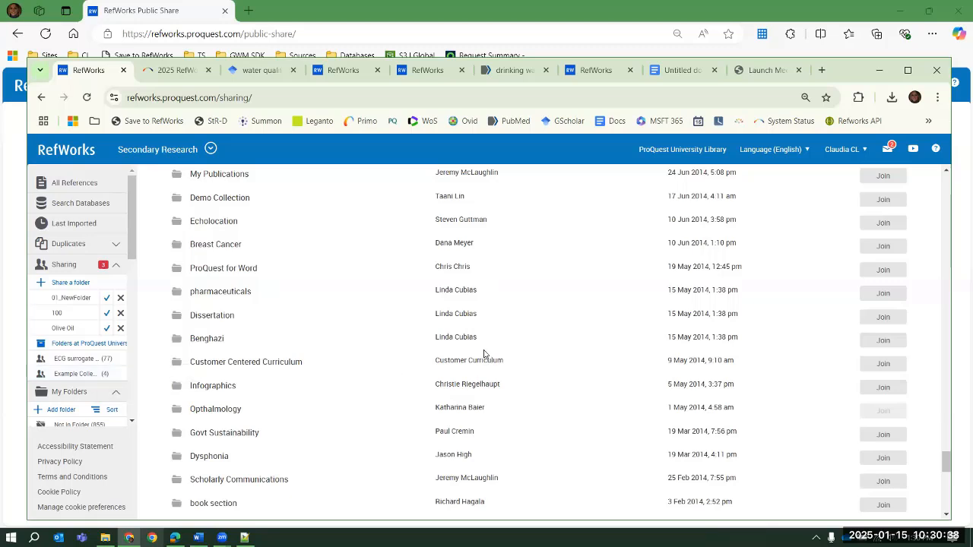
pyautogui.scroll(-3, 91, 327)
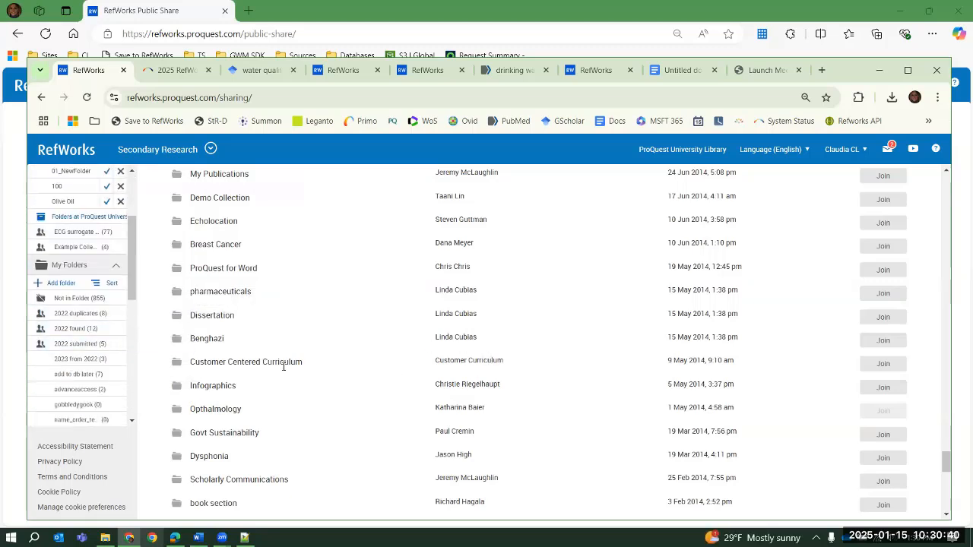
pyautogui.click(884, 435)
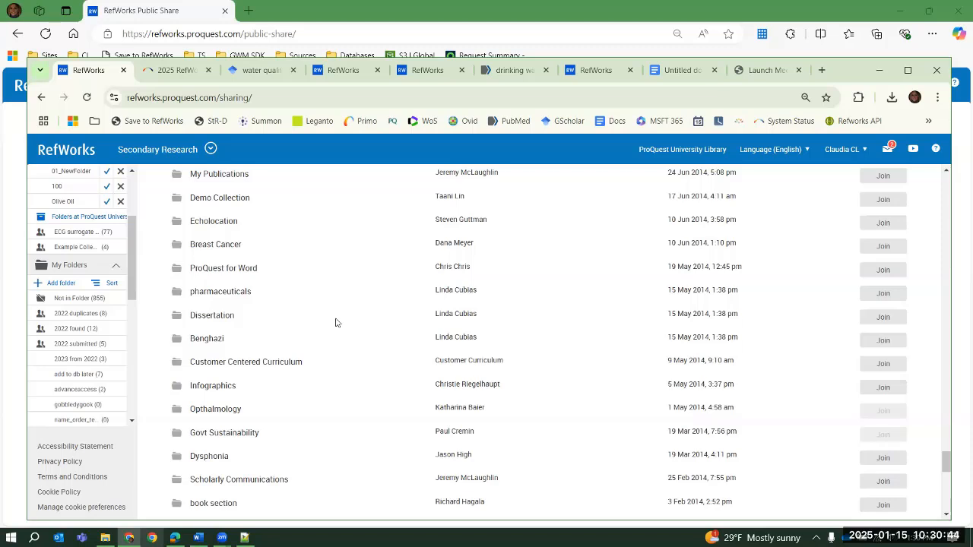
# View the references in the joined Govt Sustainability folder, and return to all references with Sharing and My Folders collapsed
pyautogui.scroll(12, 336, 322)
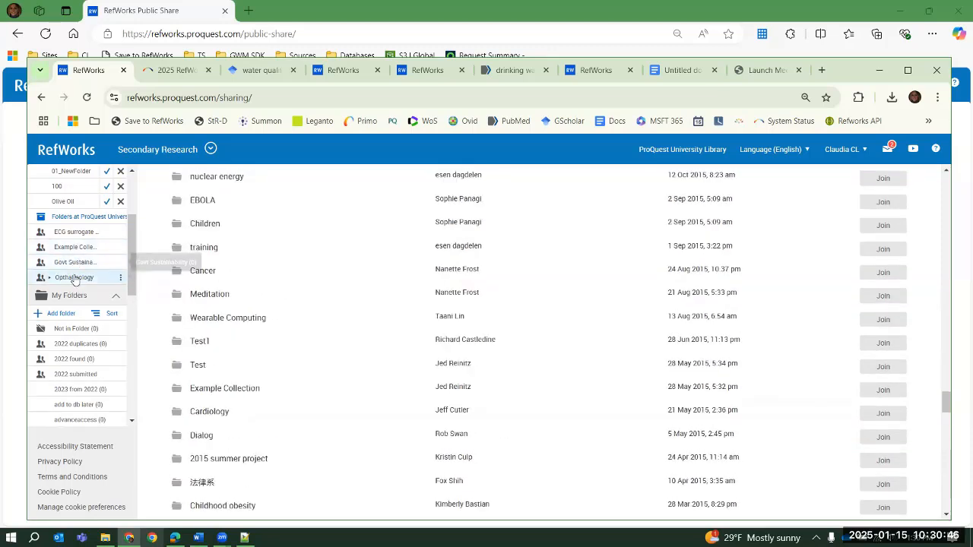
pyautogui.scroll(3, 72, 270)
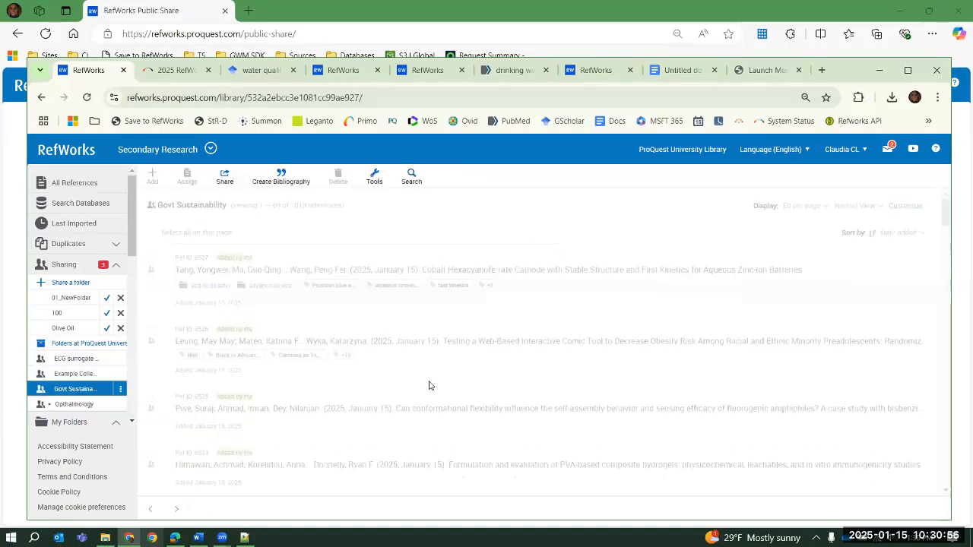
pyautogui.click(54, 187)
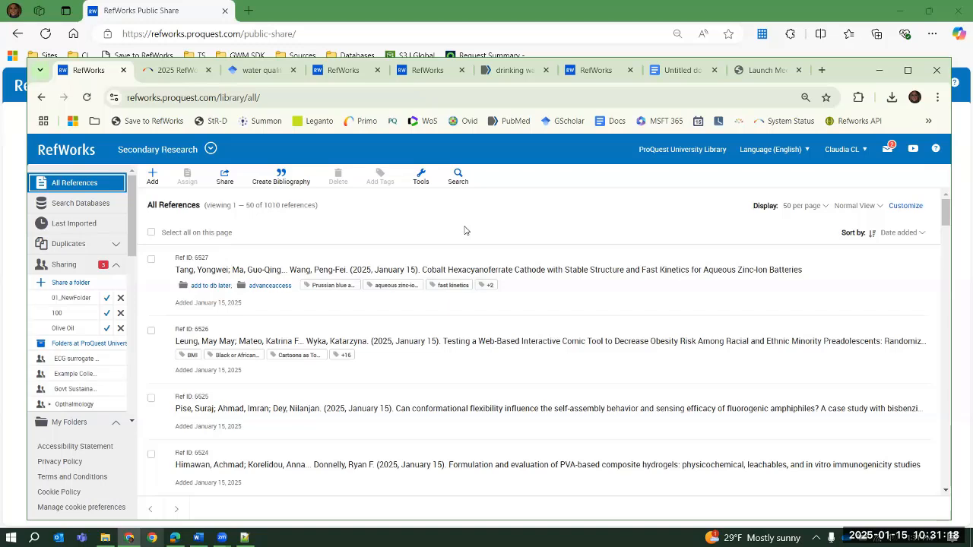
pyautogui.click(116, 265)
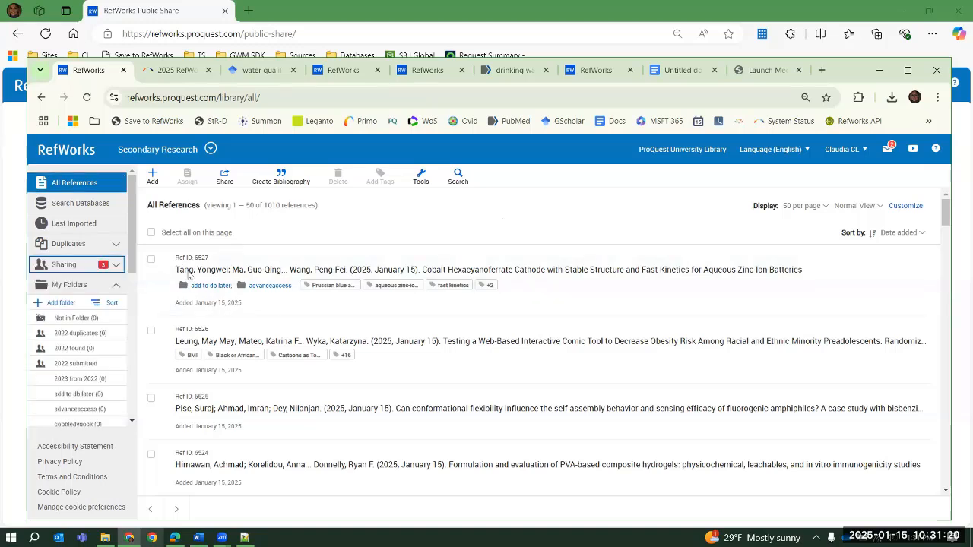
pyautogui.click(116, 291)
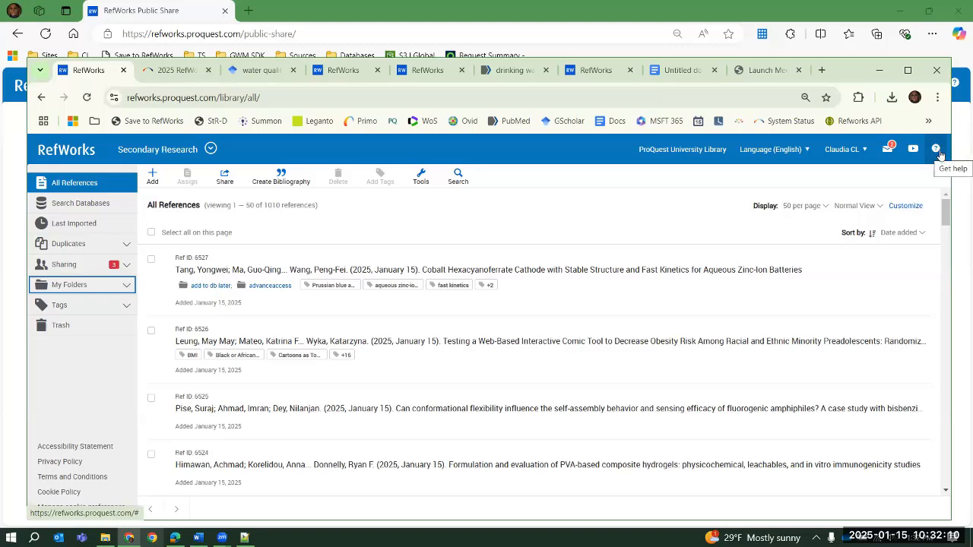
# Look through the RefWorks idea exchange for submitting and voting on ideas, and return to the library's help options
pyautogui.click(937, 151)
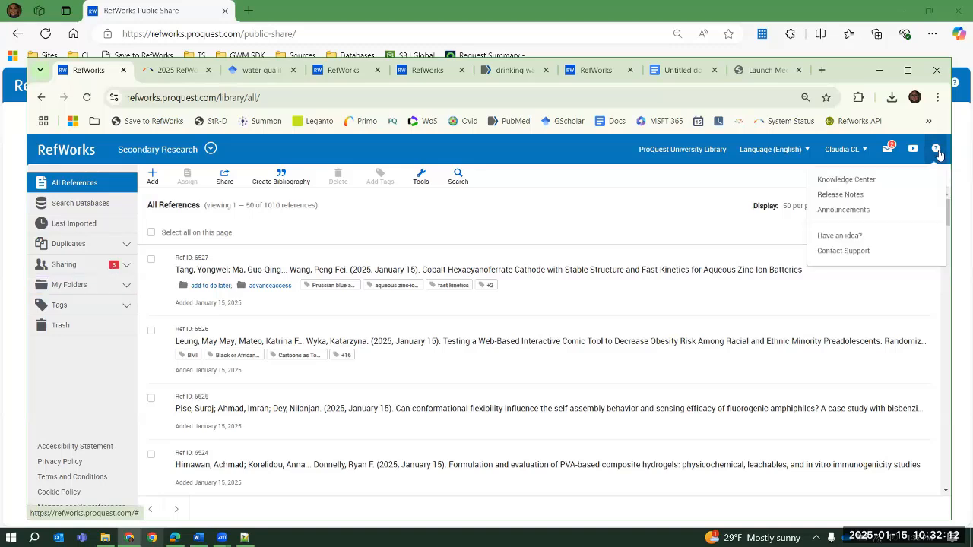
pyautogui.click(850, 240)
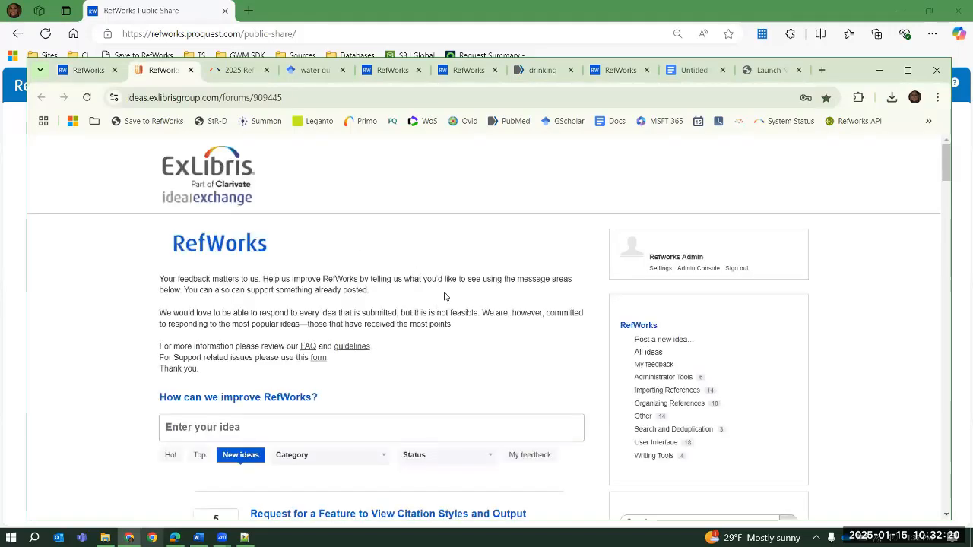
pyautogui.scroll(-2, 471, 319)
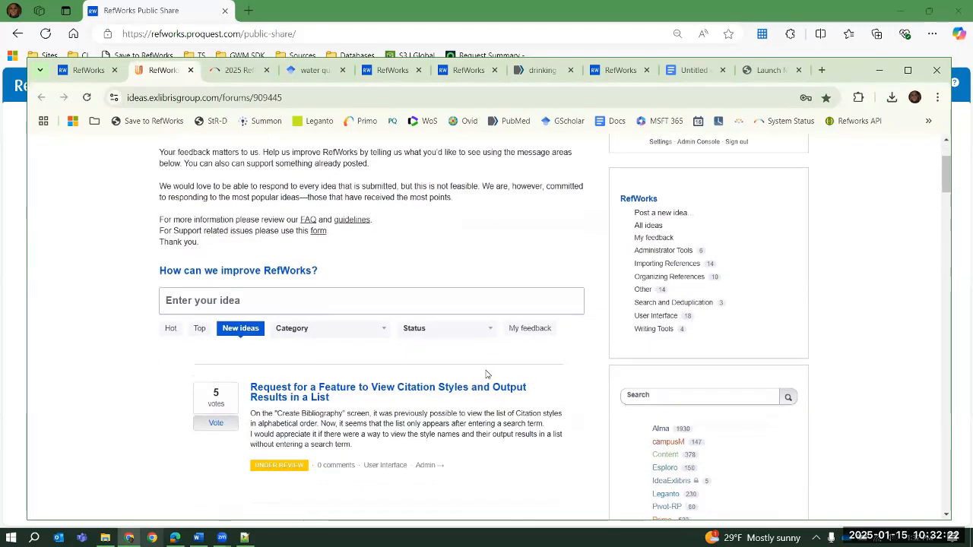
pyautogui.scroll(2, 487, 376)
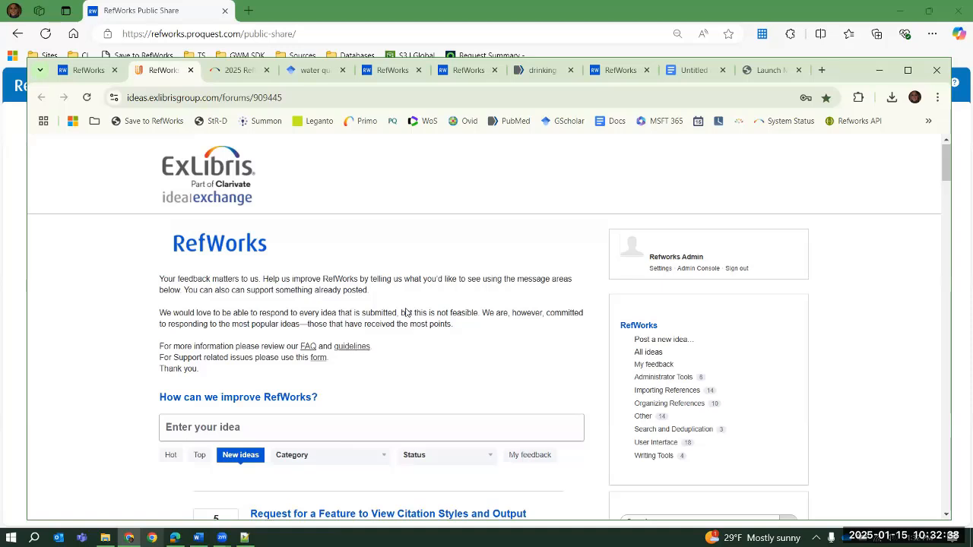
pyautogui.click(92, 76)
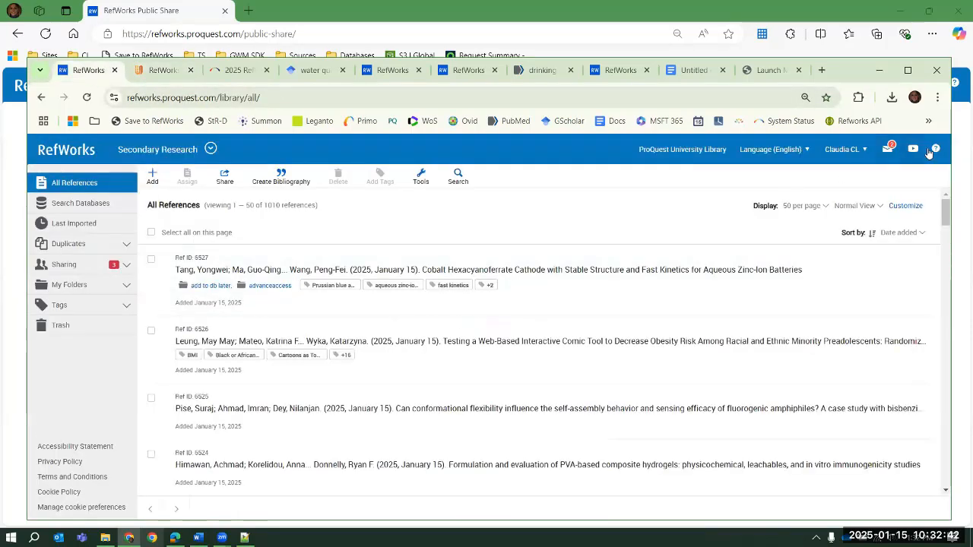
pyautogui.click(931, 152)
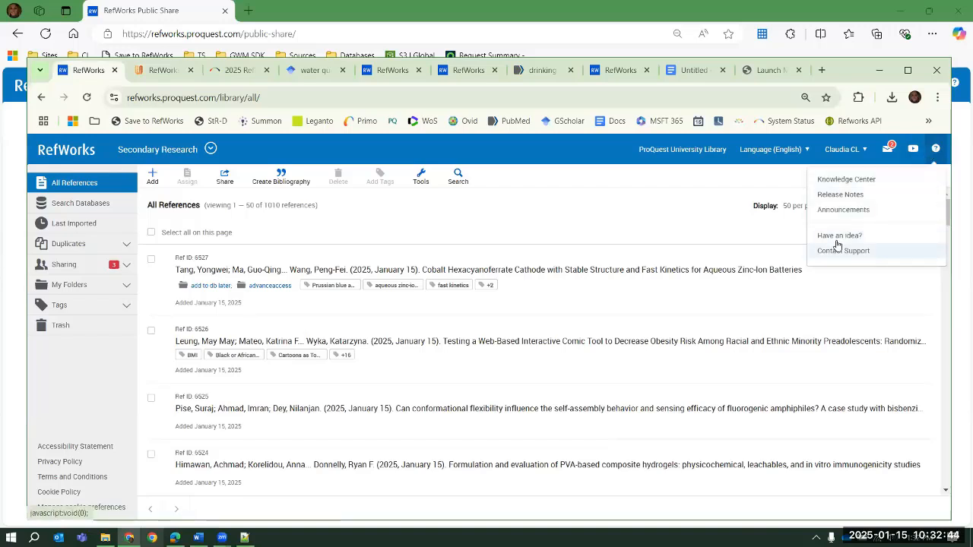
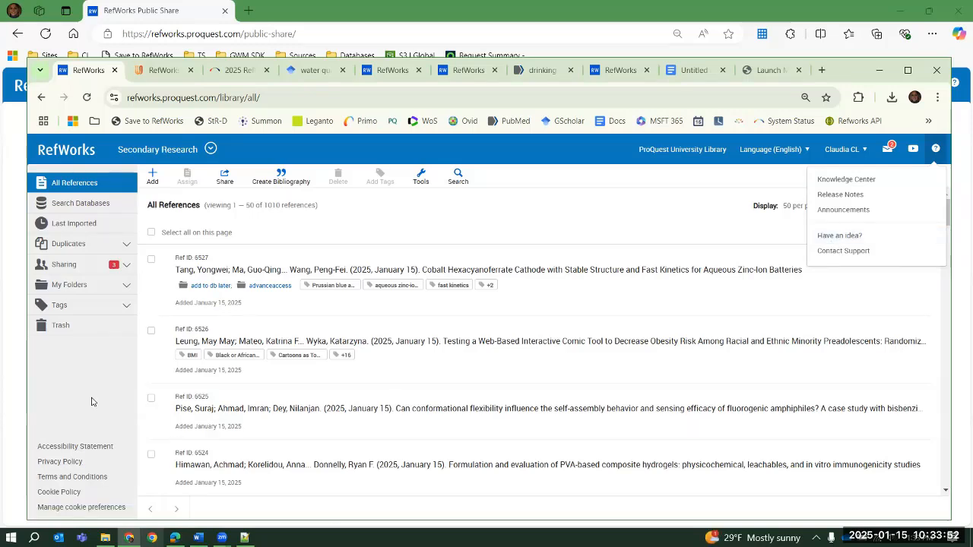
# Select references 6527 and 6526, and review their export formats and ID output options without exporting
pyautogui.click(150, 259)
pyautogui.click(150, 330)
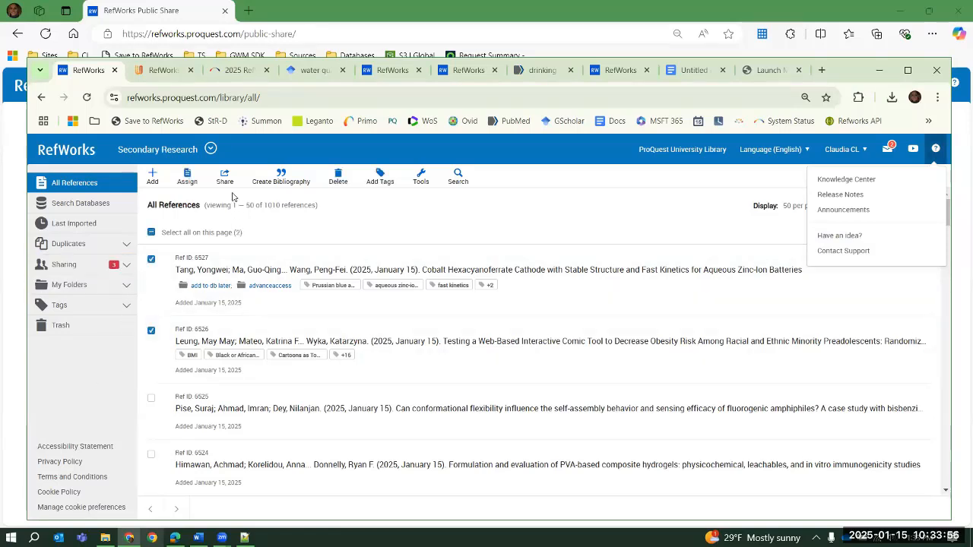
pyautogui.click(217, 179)
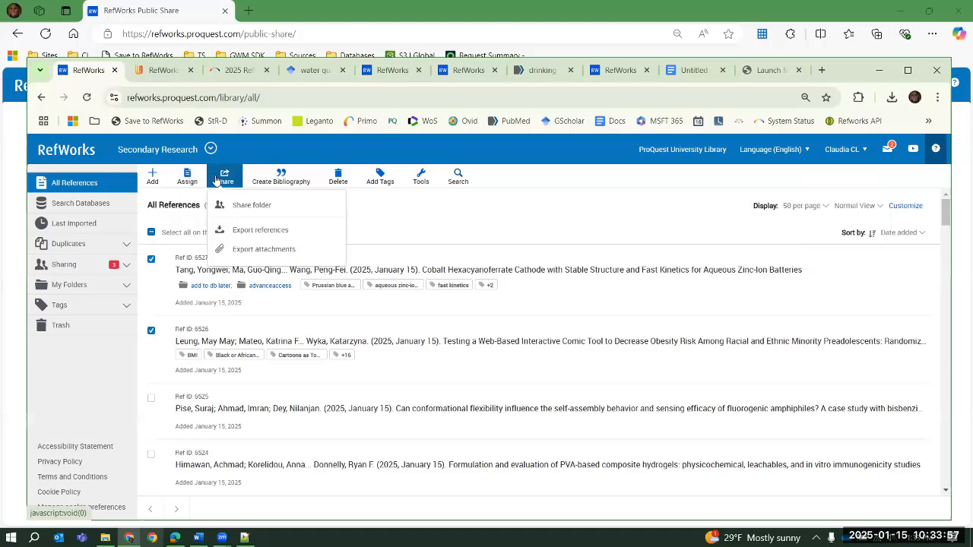
pyautogui.click(241, 237)
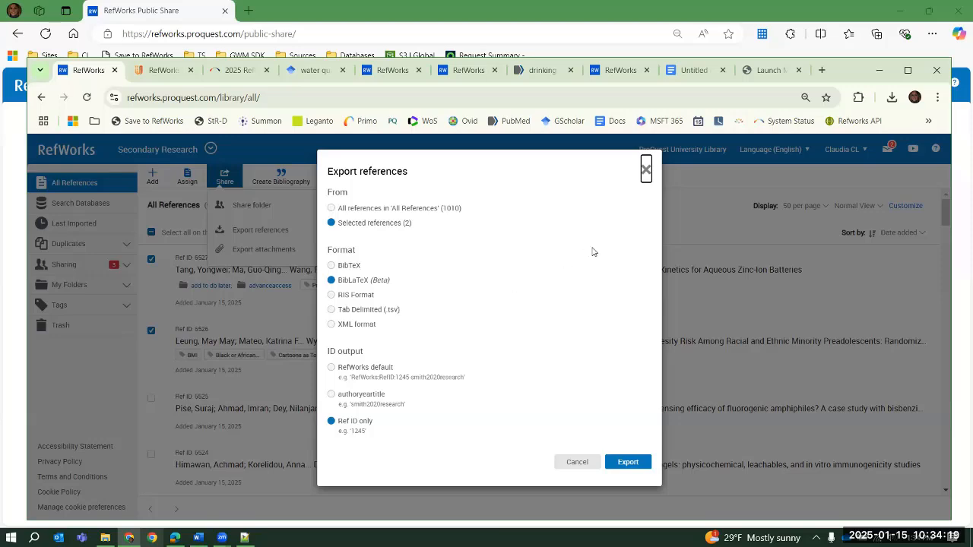
pyautogui.click(646, 169)
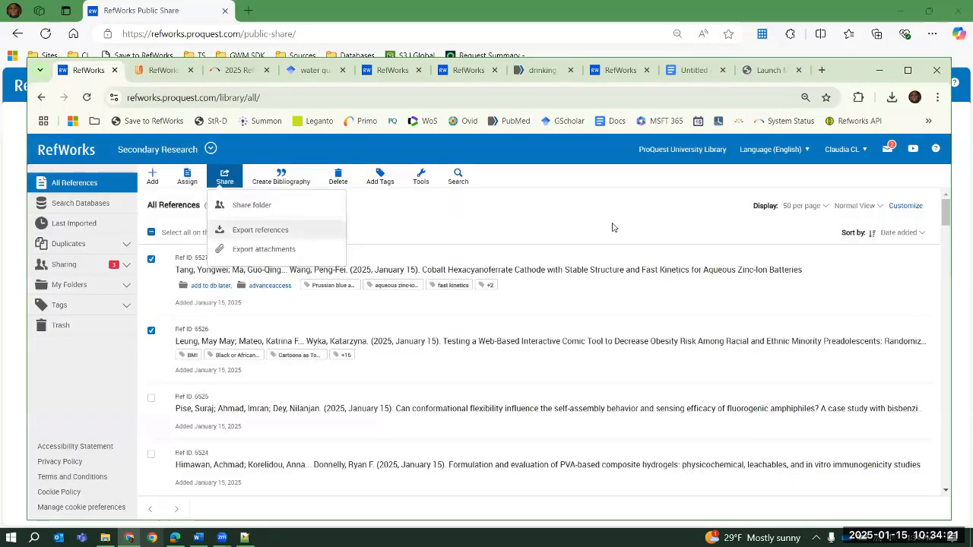
pyautogui.click(550, 222)
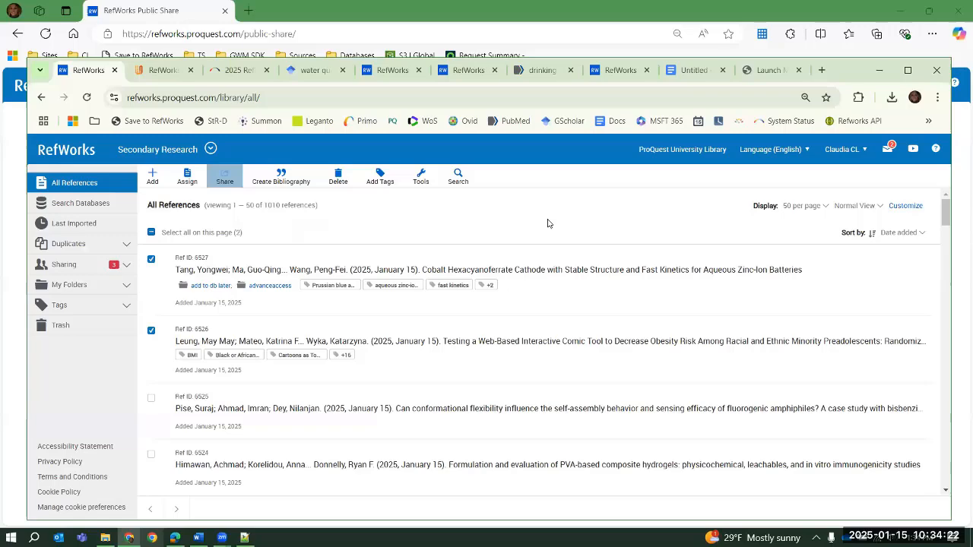
# Create a bibliography of the two selected references in Chicago 18th Edition (Author-Date System), copy it to the clipboard, and return to all references
pyautogui.click(288, 182)
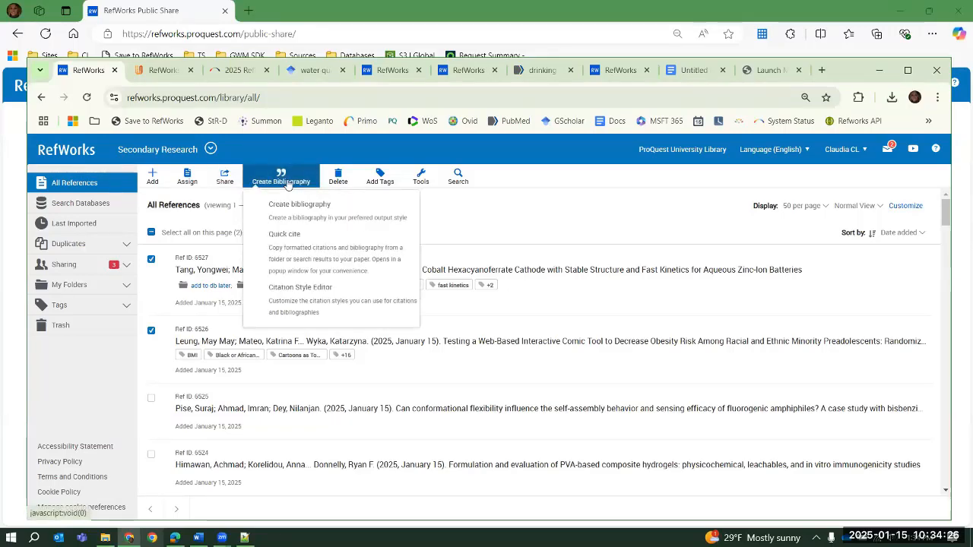
pyautogui.click(297, 208)
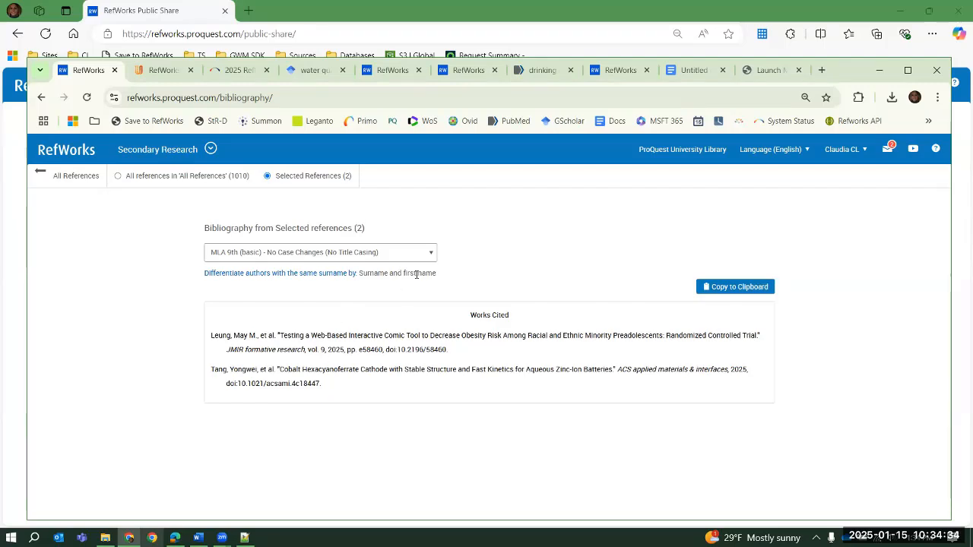
pyautogui.click(431, 256)
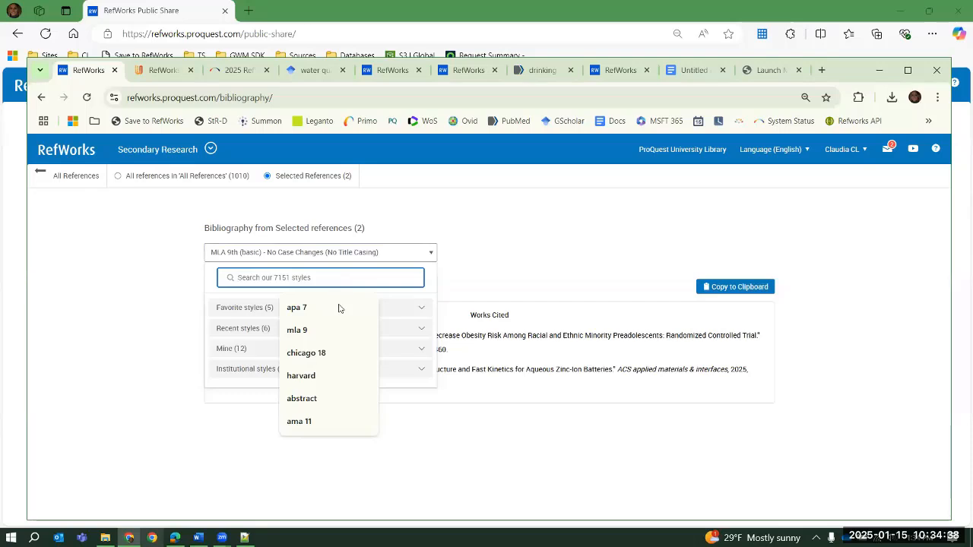
pyautogui.click(329, 353)
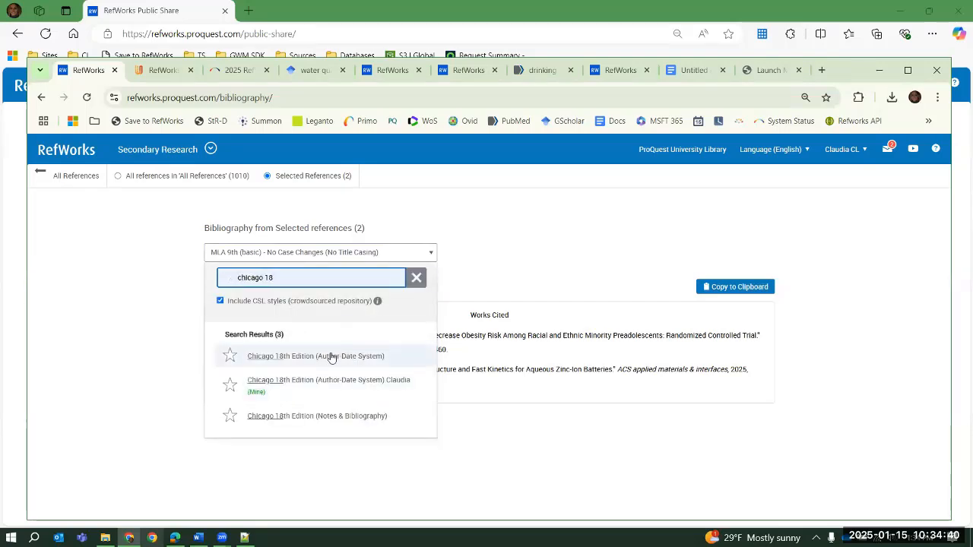
pyautogui.click(330, 355)
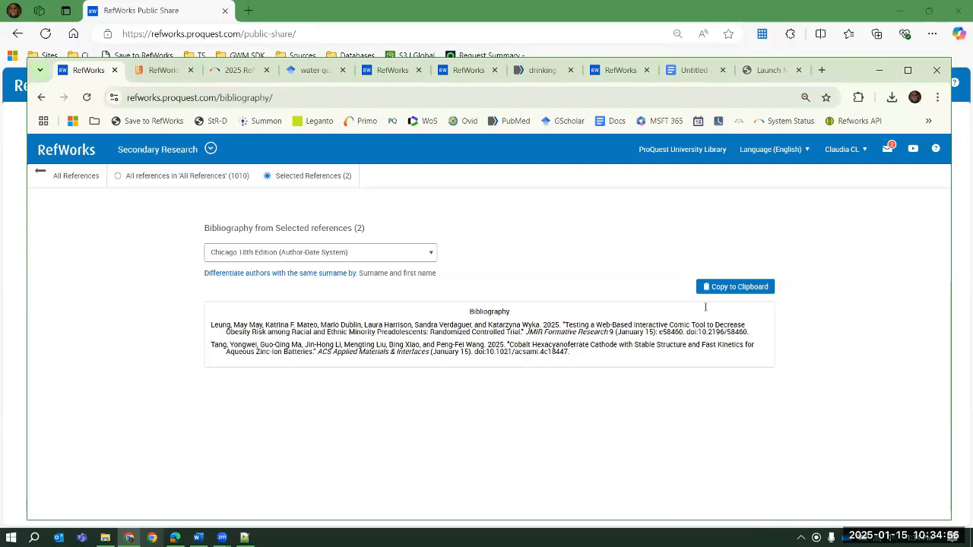
pyautogui.click(735, 287)
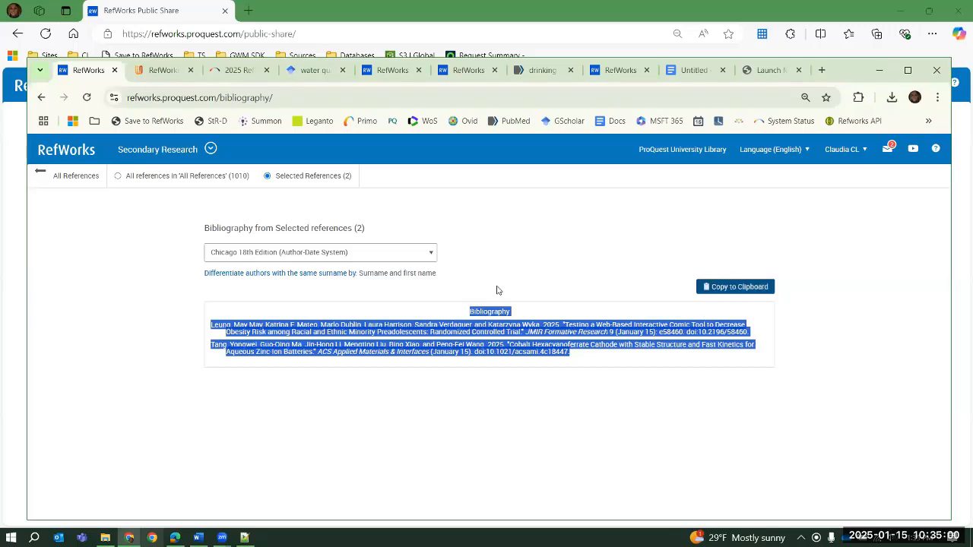
pyautogui.click(498, 290)
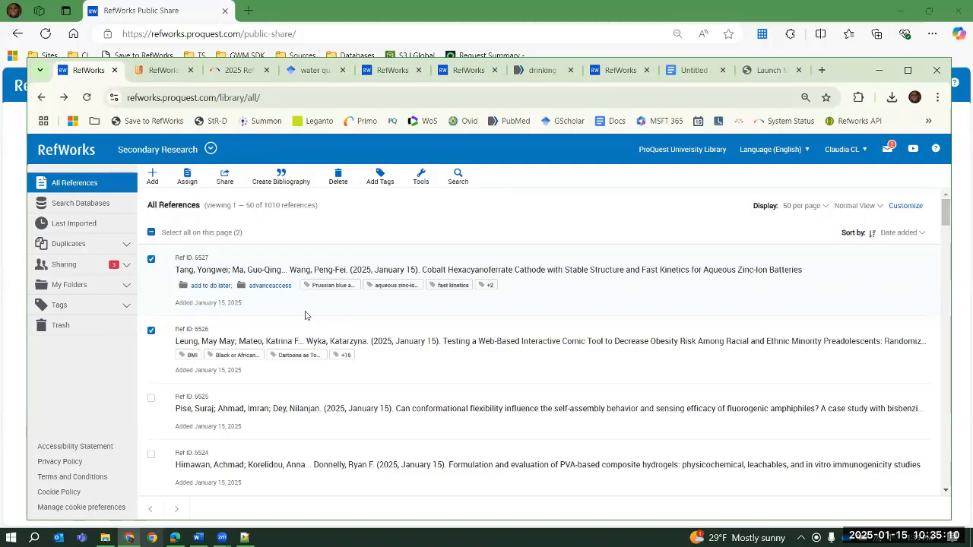
# Review the duplicate search options for the primary reference, and compare similar matching with exact matching, leaving exact matching set
pyautogui.click(128, 245)
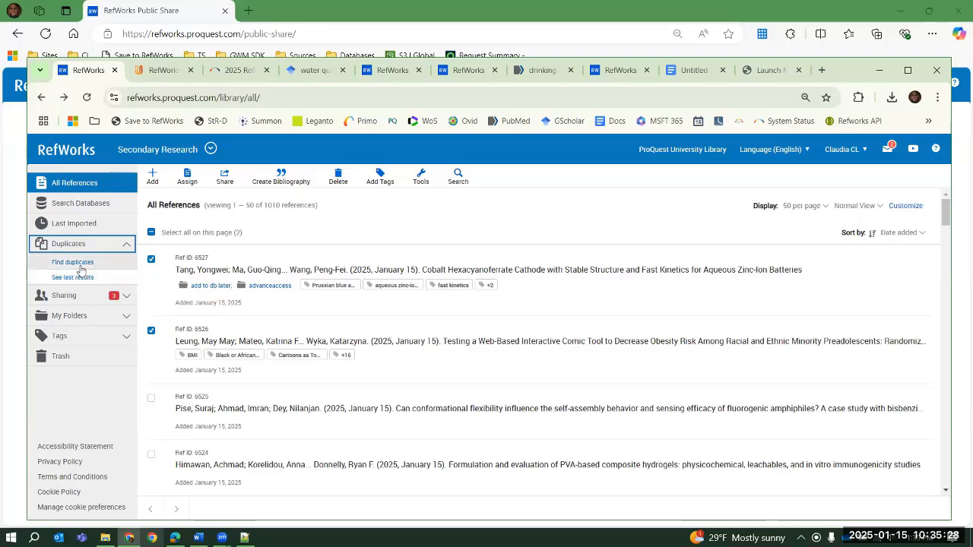
pyautogui.click(72, 262)
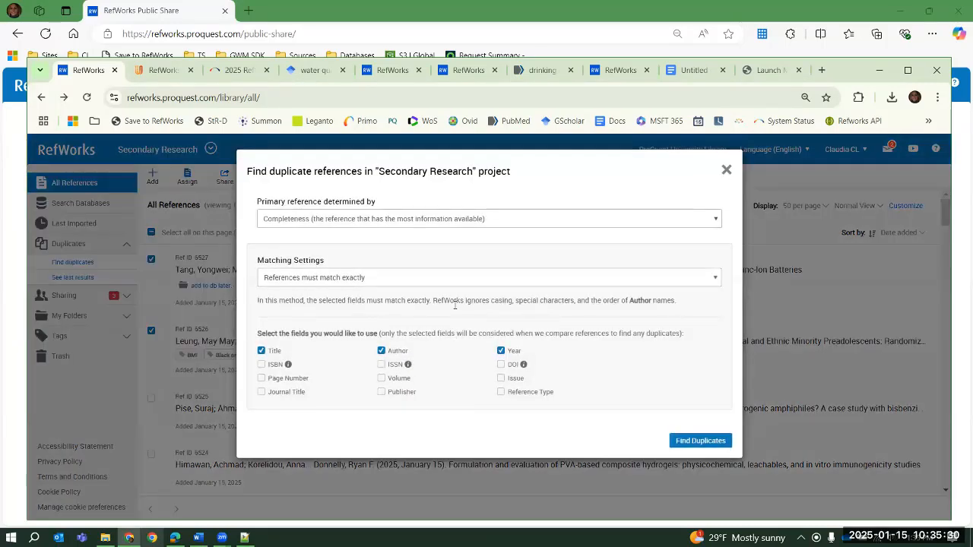
pyautogui.click(398, 223)
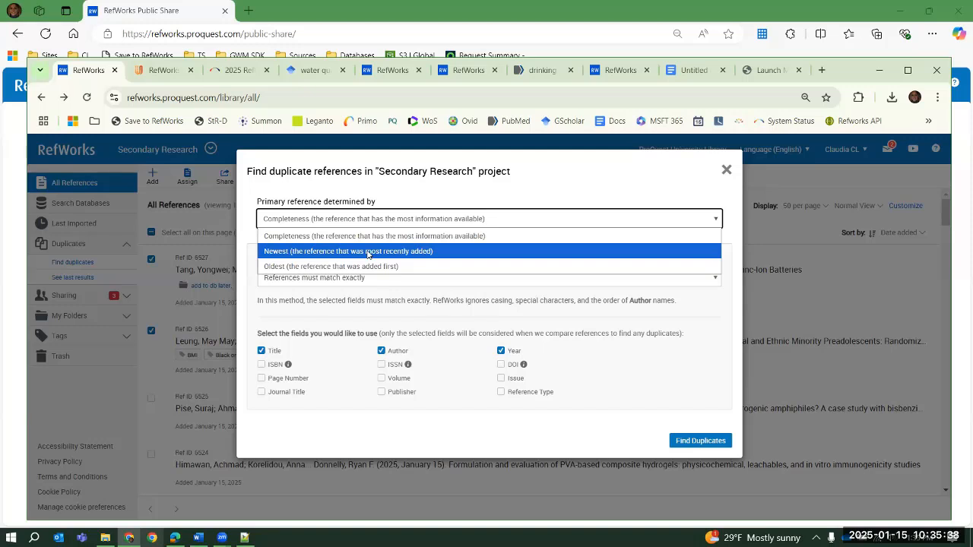
pyautogui.click(543, 194)
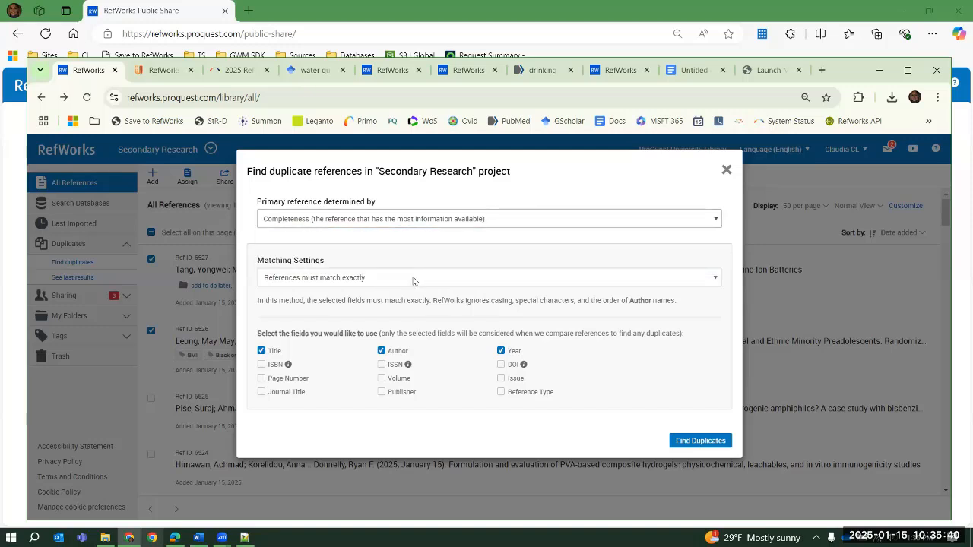
pyautogui.click(416, 281)
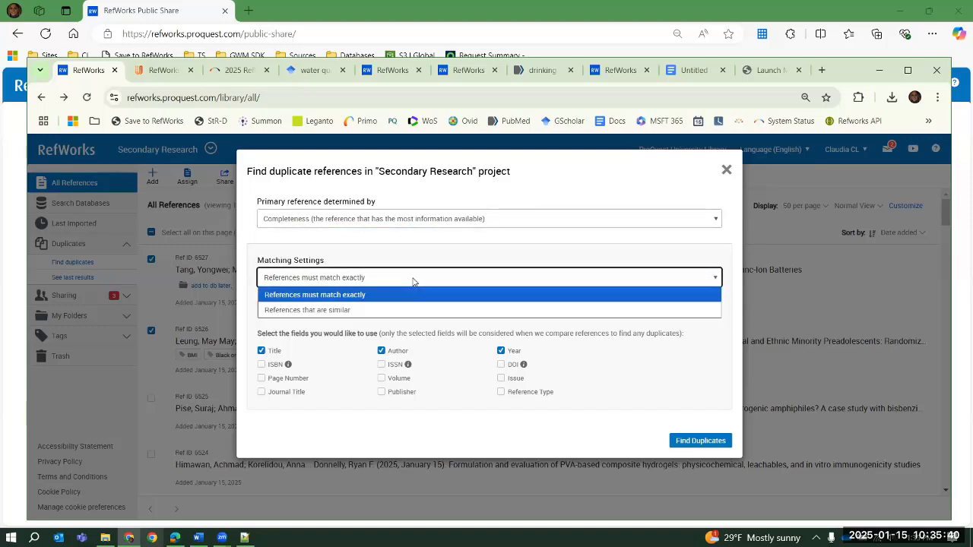
pyautogui.click(354, 310)
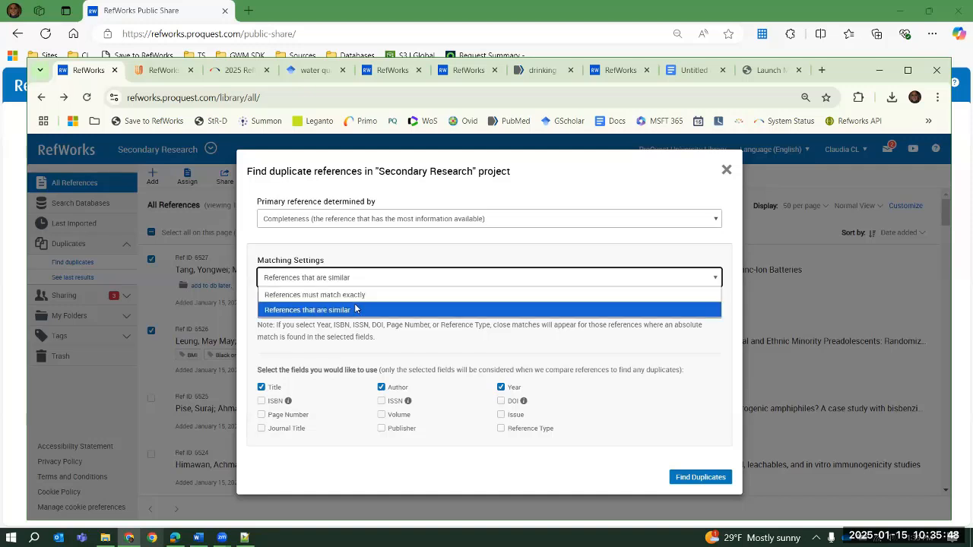
pyautogui.click(363, 296)
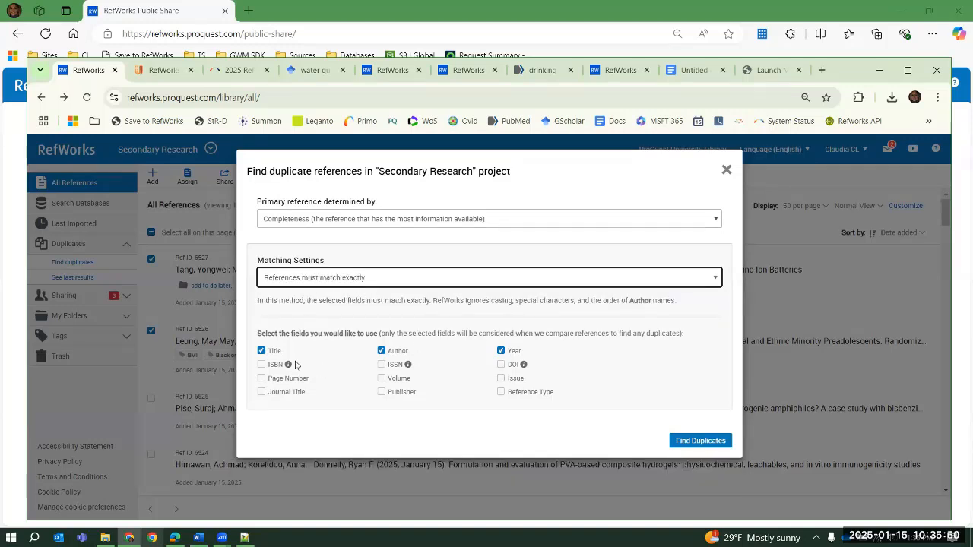
# Try limiting the duplicate comparison to the ISBN field, and close the settings without running the search
pyautogui.click(262, 365)
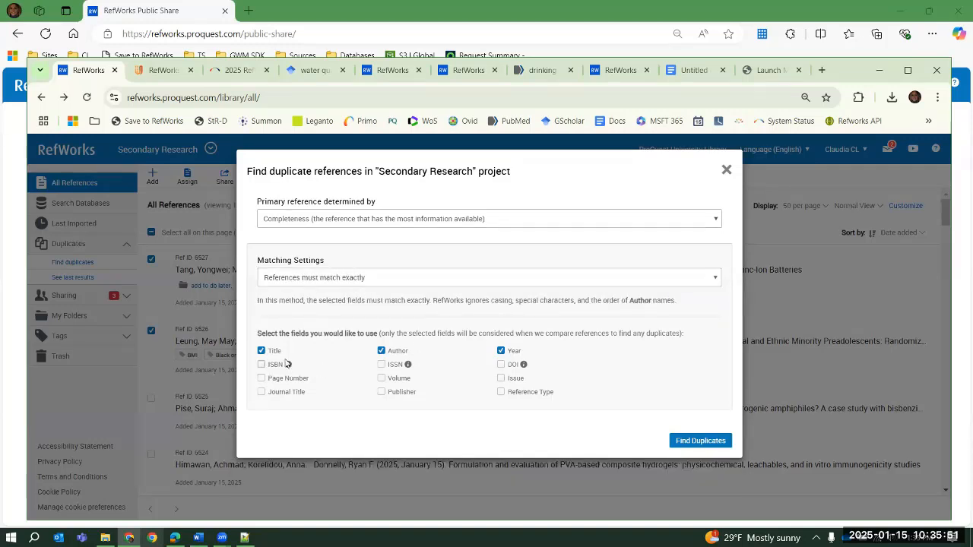
pyautogui.click(381, 351)
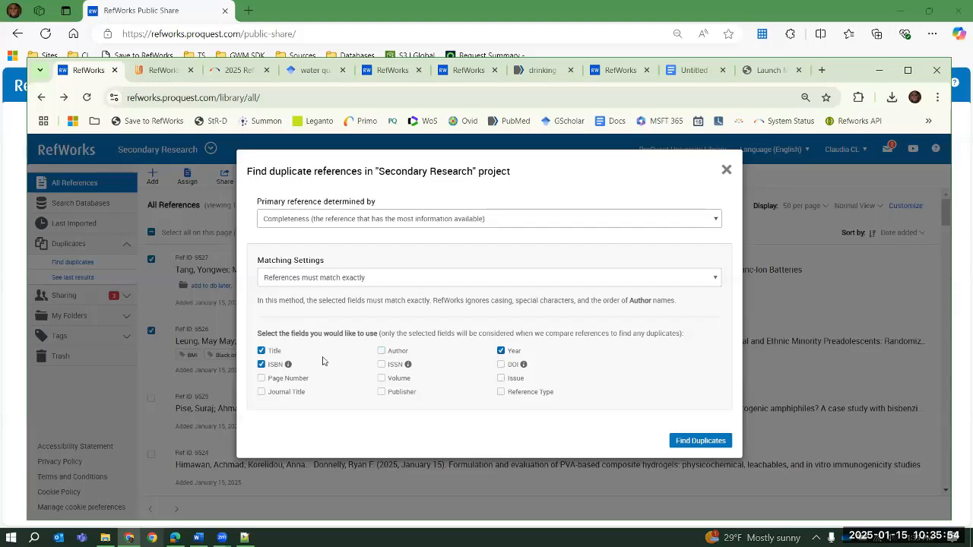
pyautogui.click(261, 351)
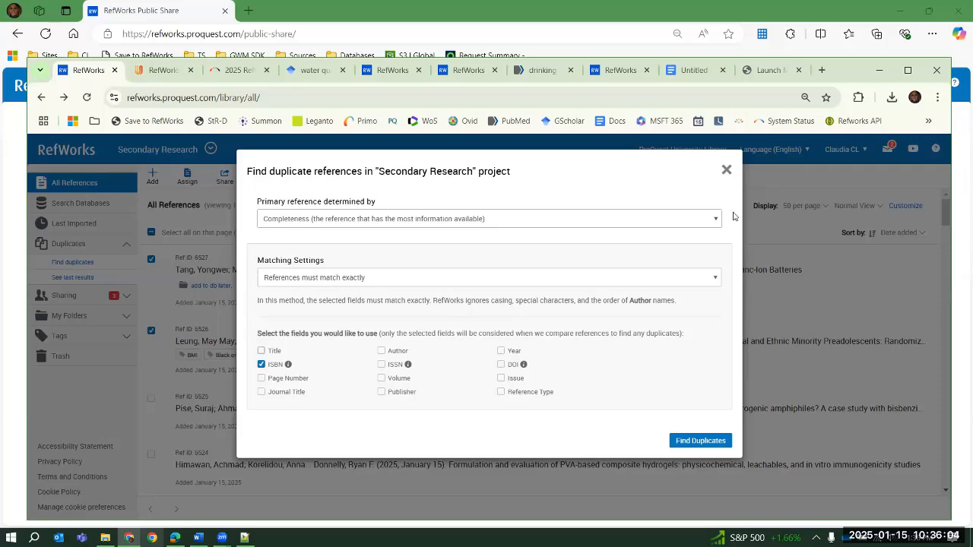
pyautogui.click(726, 169)
# Look through the last duplicate search results in Table View, and collapse the Duplicates section
pyautogui.click(69, 278)
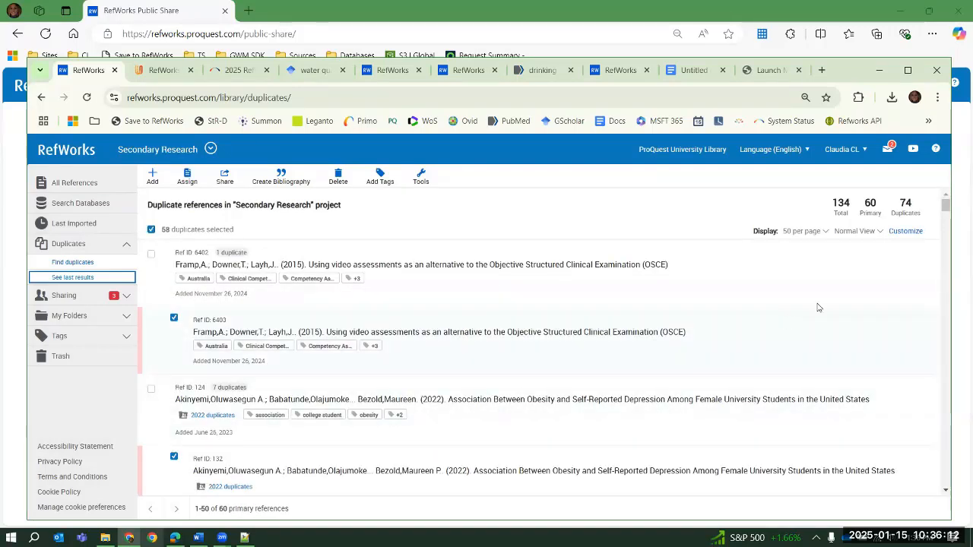
pyautogui.click(846, 232)
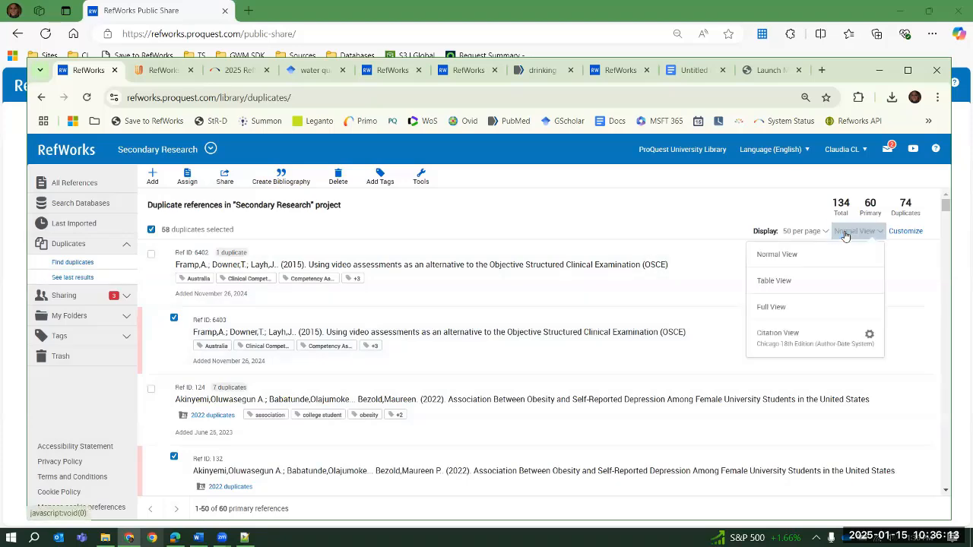
pyautogui.click(800, 285)
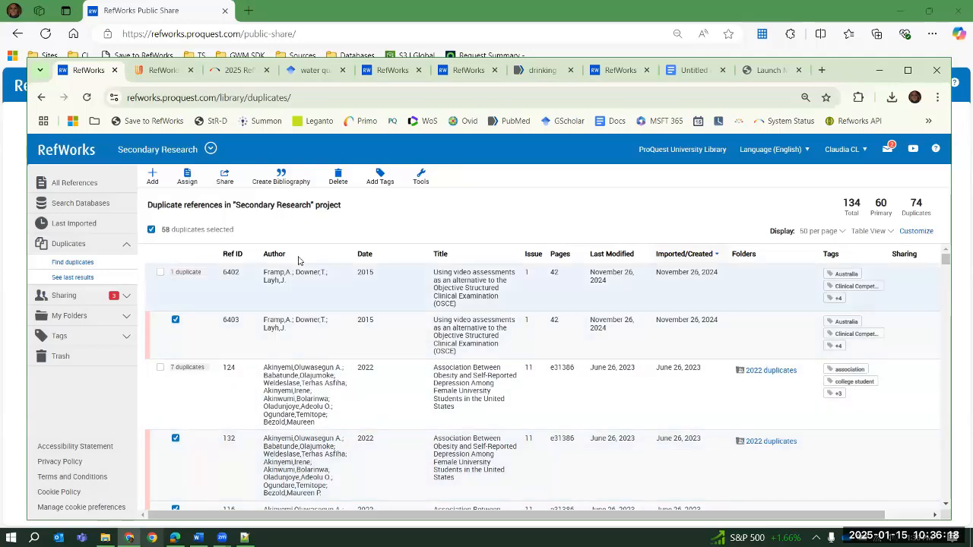
pyautogui.scroll(-10, 482, 334)
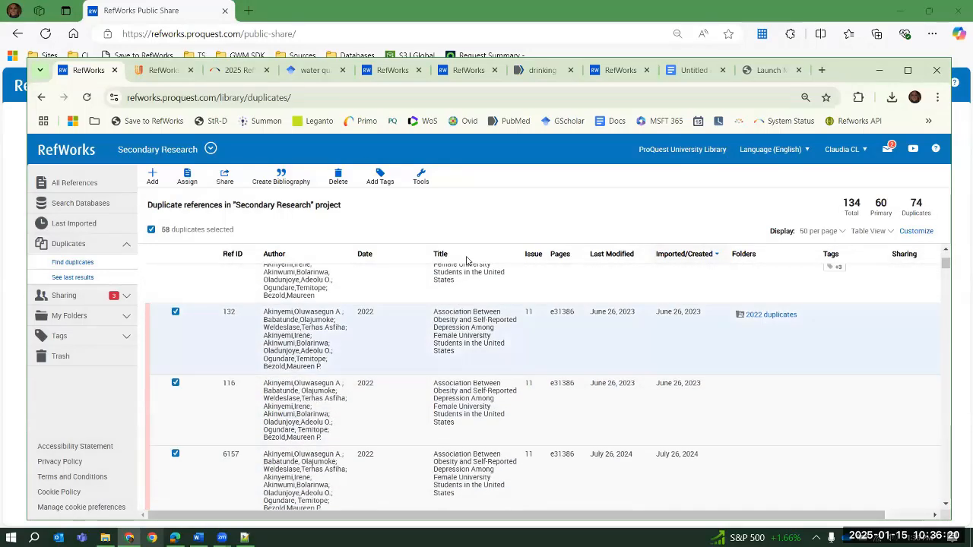
pyautogui.scroll(-5, 487, 350)
pyautogui.scroll(15, 487, 369)
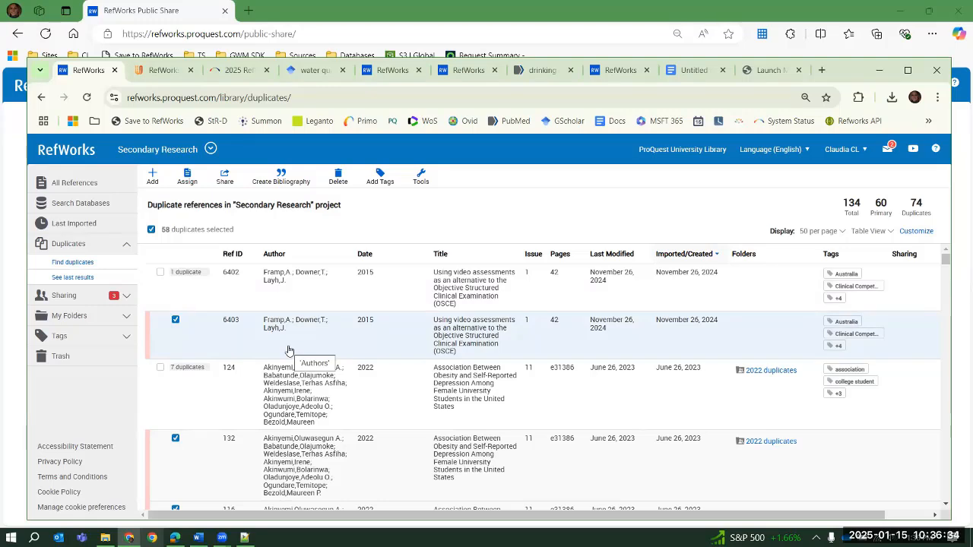
pyautogui.click(129, 247)
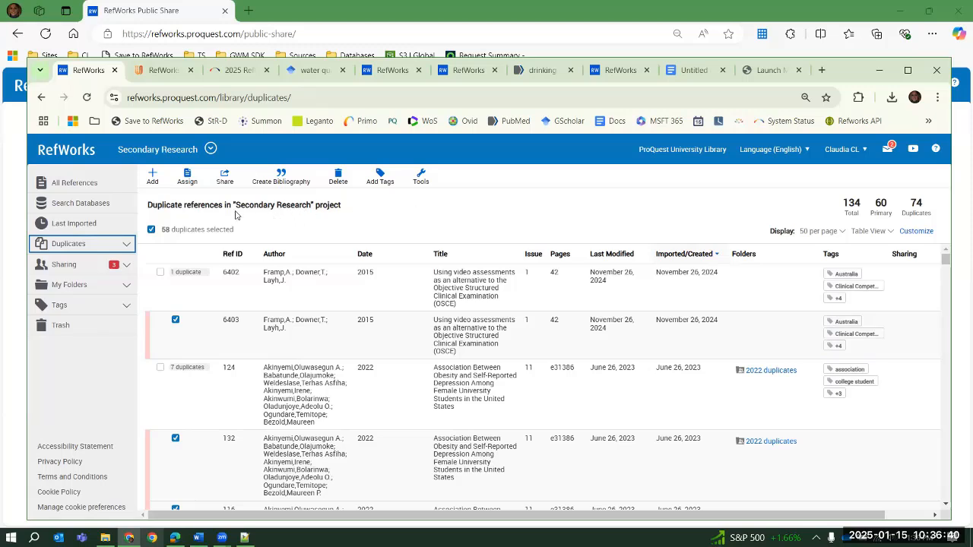
# Return to all references, select references 6527 and 6526, and open Quick Cite for them
pyautogui.click(287, 180)
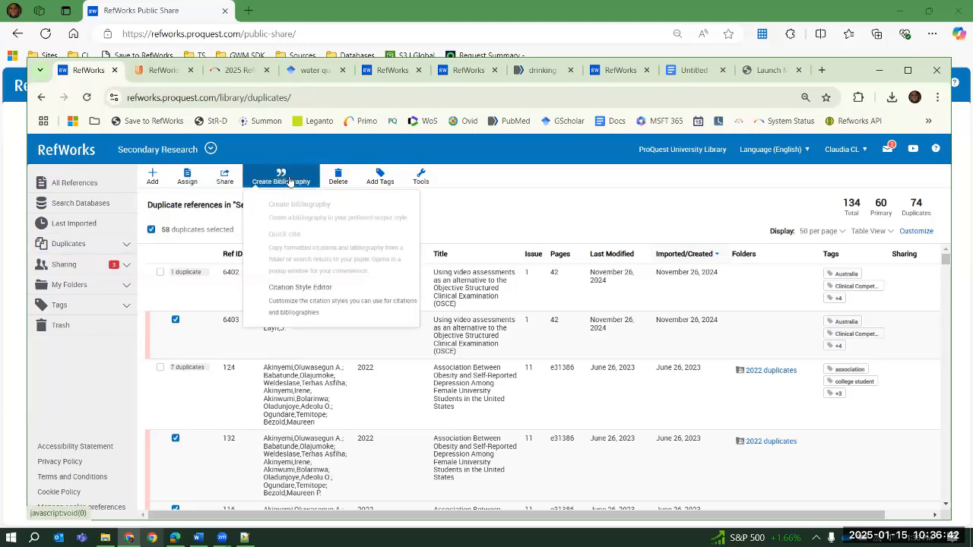
pyautogui.click(73, 182)
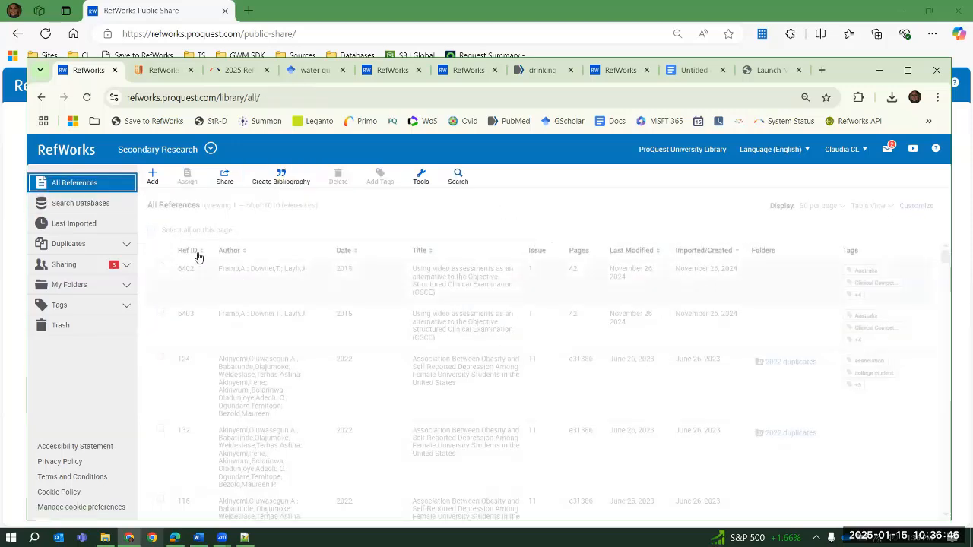
pyautogui.click(160, 269)
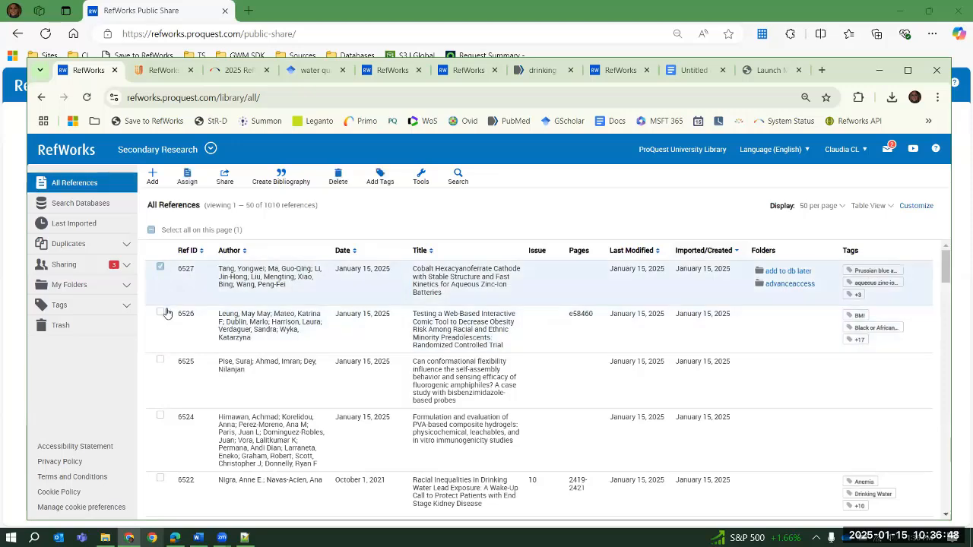
pyautogui.click(161, 312)
pyautogui.click(291, 182)
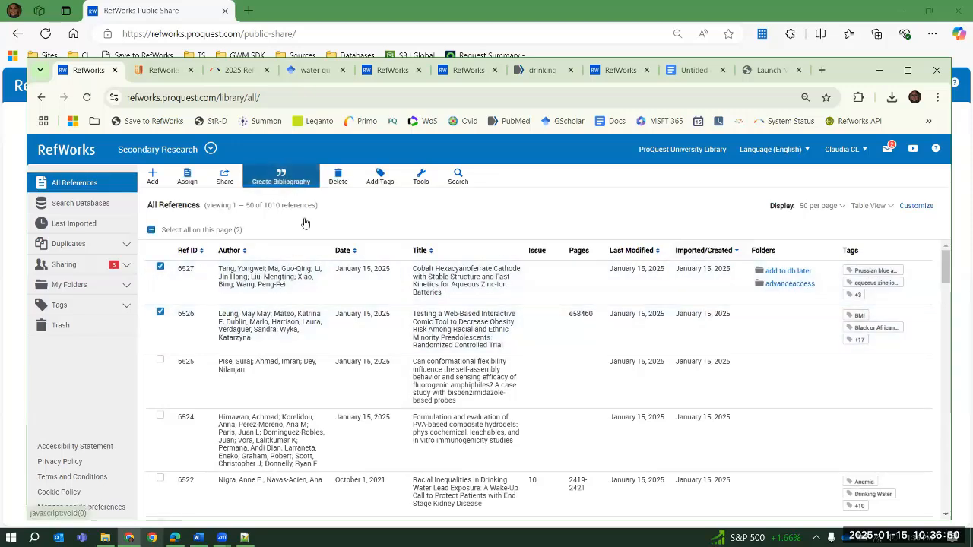
pyautogui.click(346, 256)
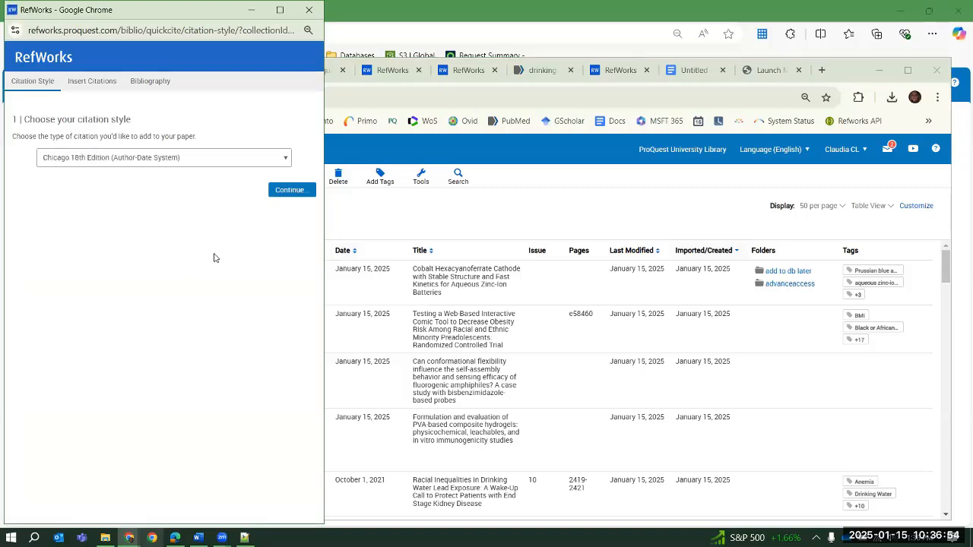
# Set the Quick Cite citation style to APA 7th (basic) - No Case Changes (No Title Casing), and continue to inserting citations
pyautogui.click(185, 163)
pyautogui.click(124, 210)
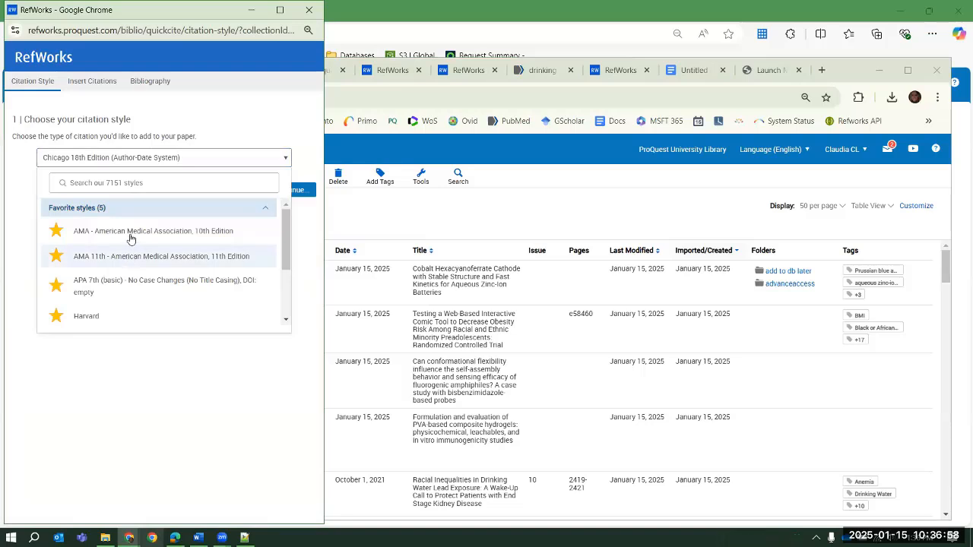
pyautogui.click(130, 239)
pyautogui.click(135, 161)
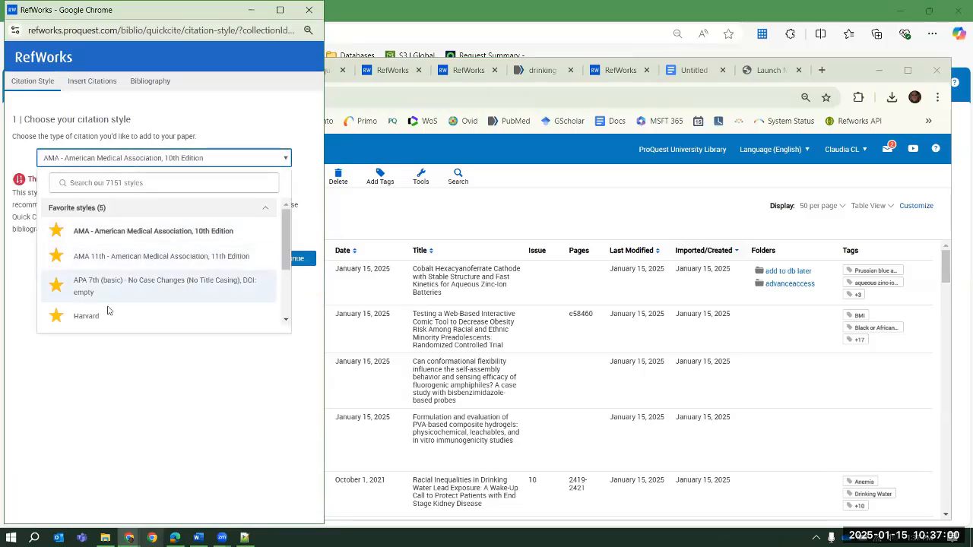
pyautogui.click(121, 288)
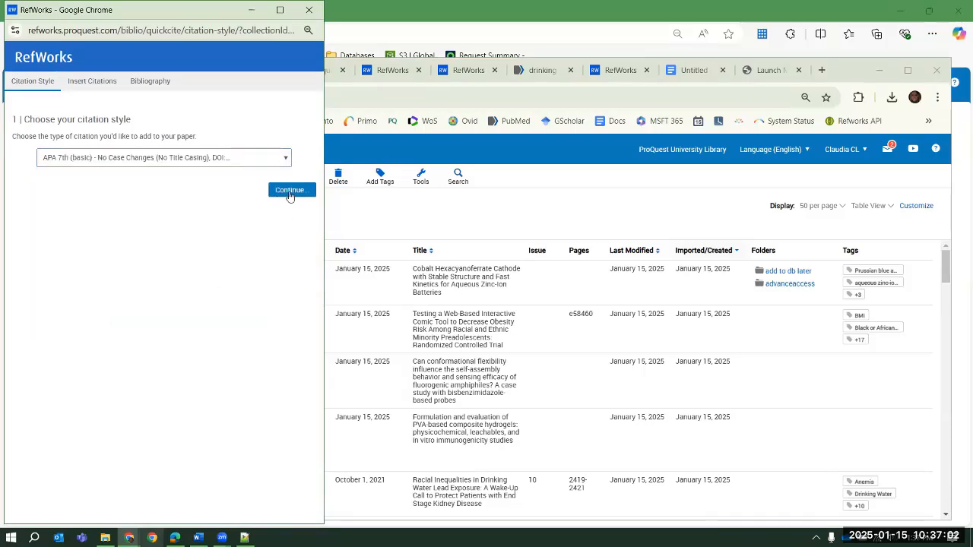
pyautogui.click(289, 197)
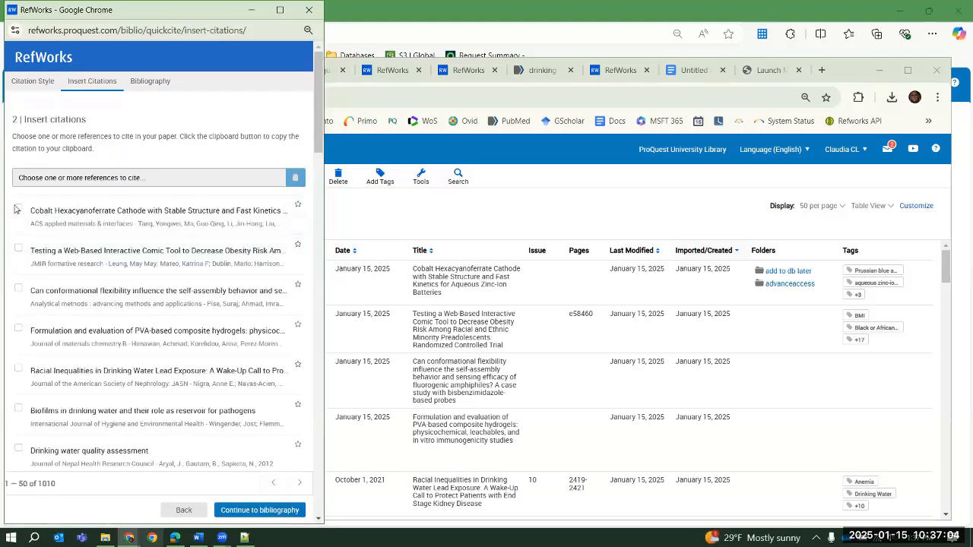
# Cite the first two listed references and generate their bibliography, closing Quick Cite when done
pyautogui.click(18, 208)
pyautogui.click(19, 250)
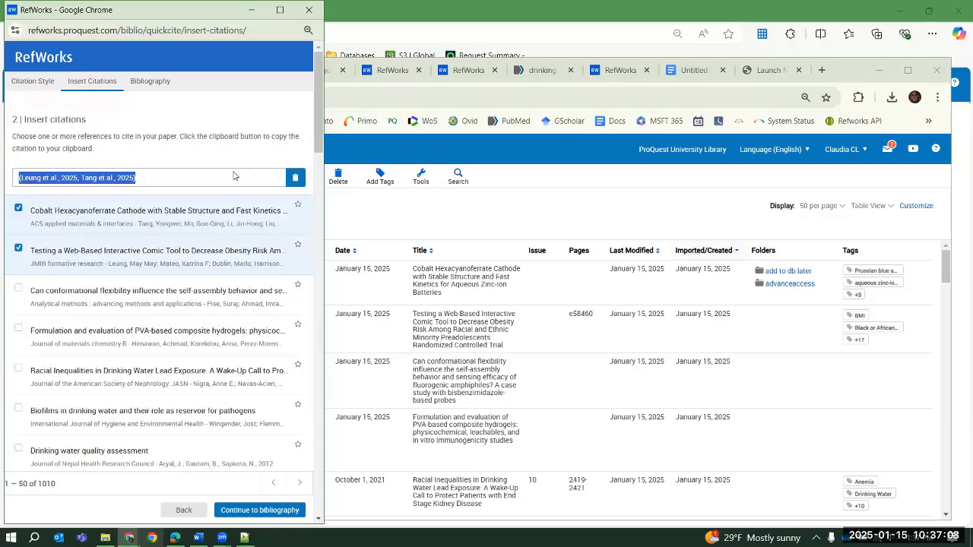
pyautogui.click(254, 510)
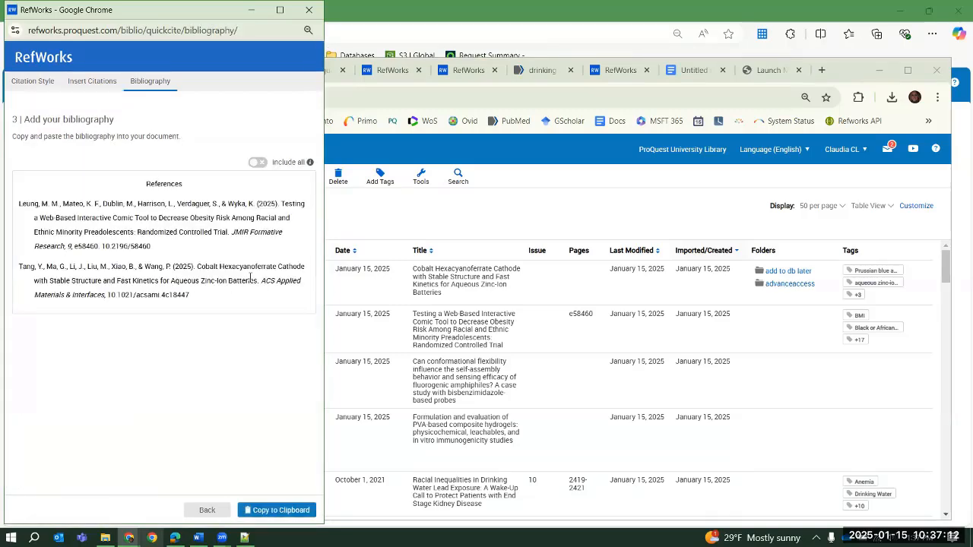
pyautogui.click(208, 510)
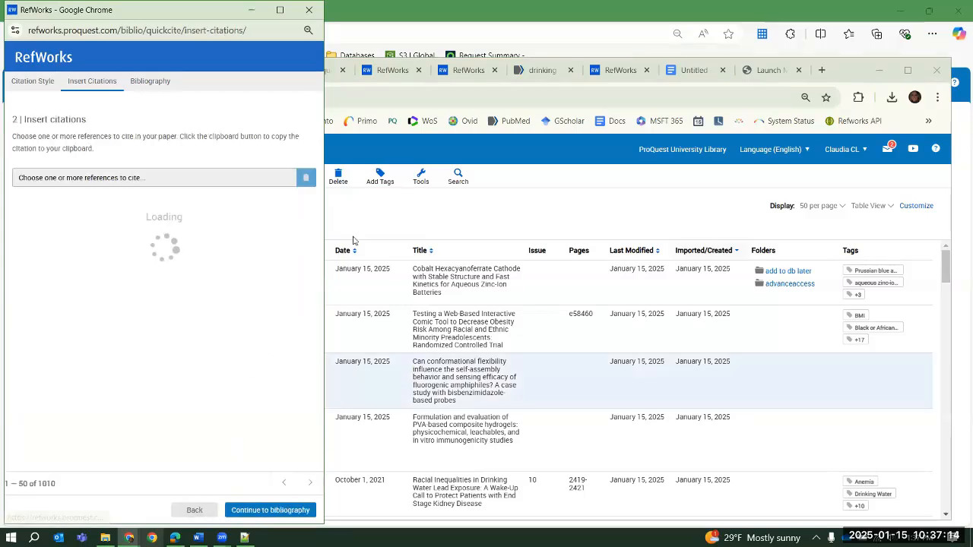
pyautogui.moveTo(86, 41); pyautogui.dragTo(124, 160)
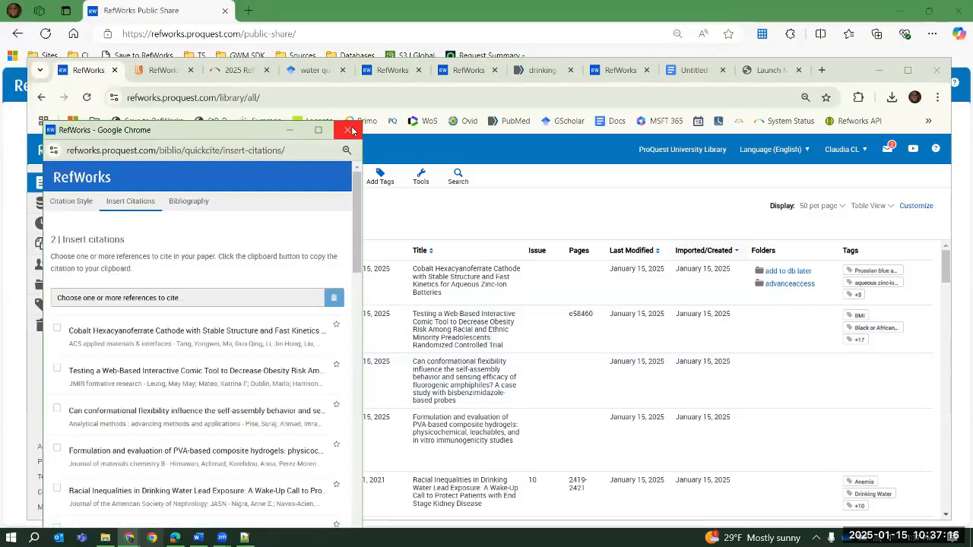
pyautogui.click(348, 128)
# Open the Citation Style Editor and bring up the 3 Biotech style's bibliography settings for Book references
pyautogui.click(281, 179)
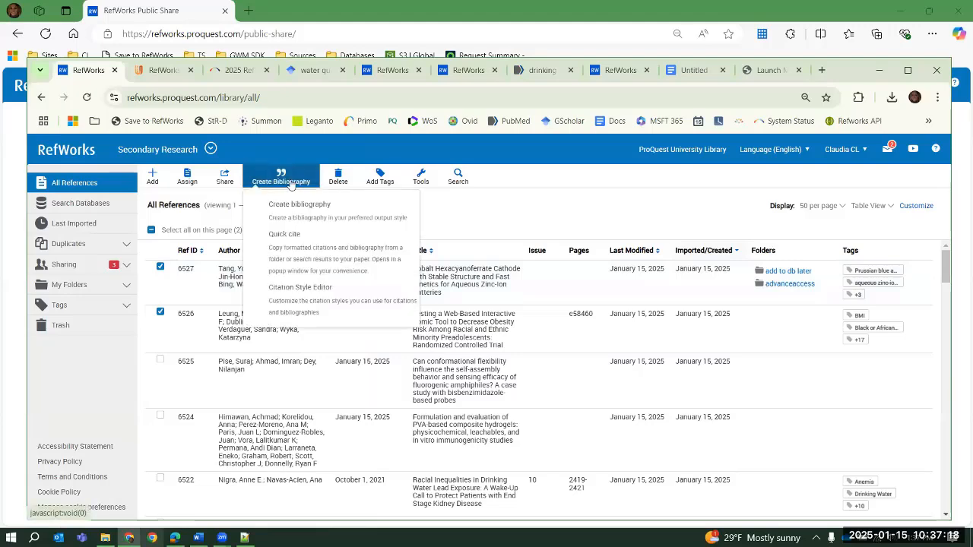
pyautogui.click(316, 295)
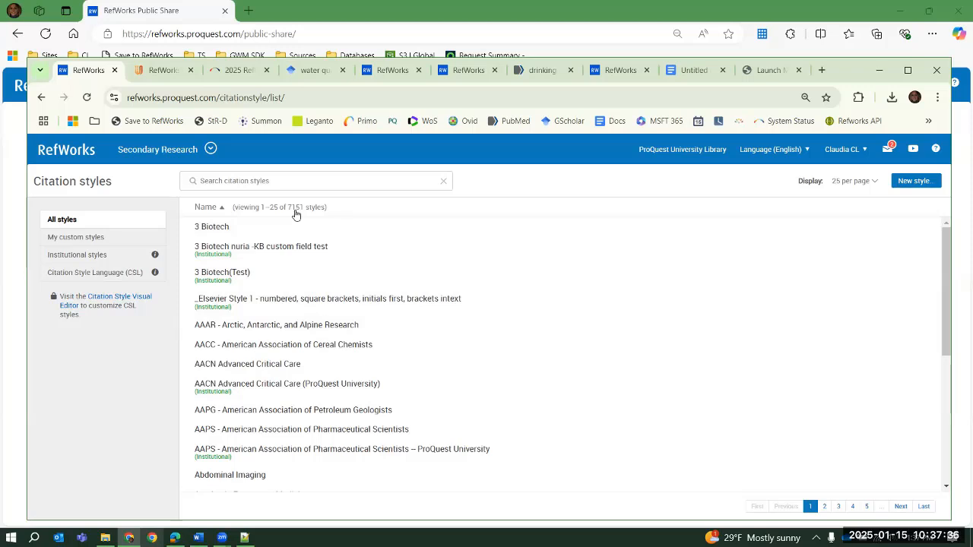
pyautogui.click(237, 245)
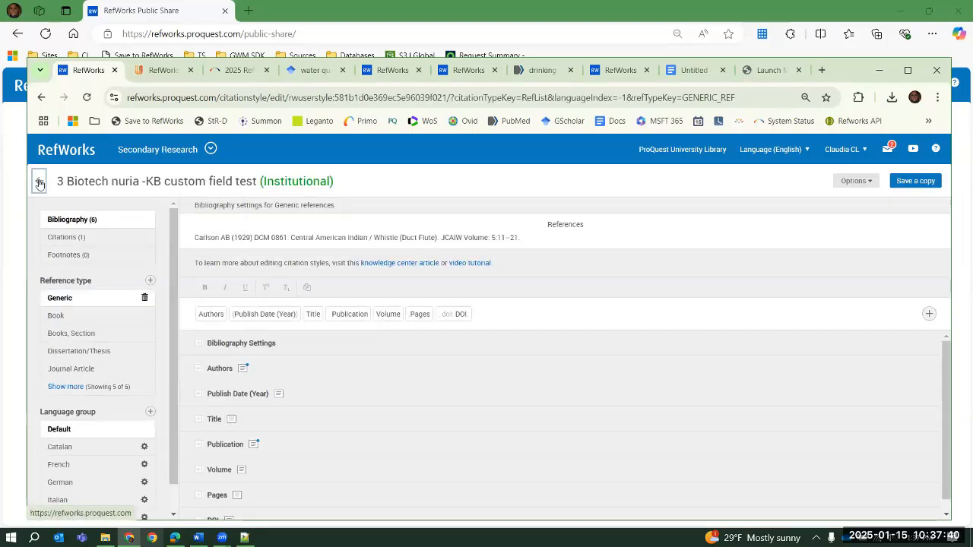
pyautogui.click(39, 181)
pyautogui.click(220, 227)
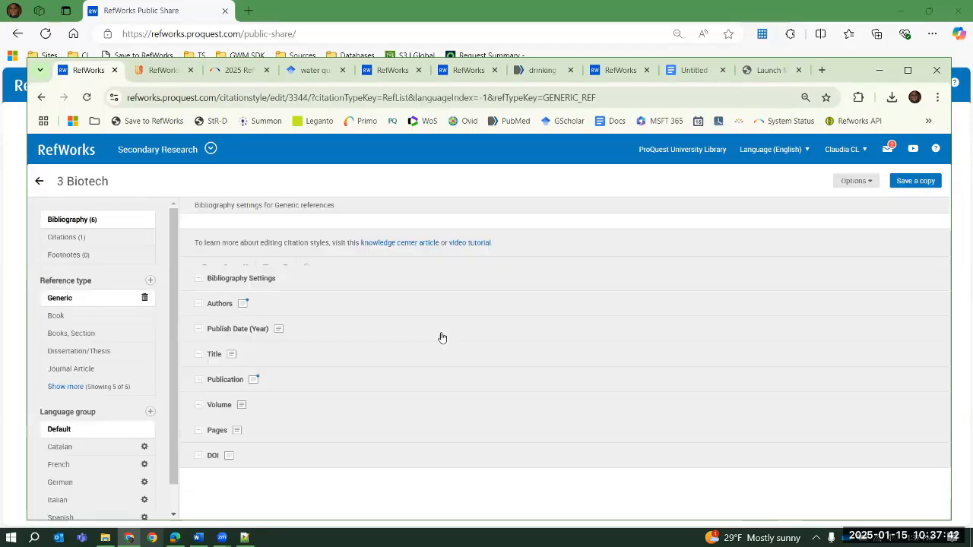
pyautogui.click(58, 316)
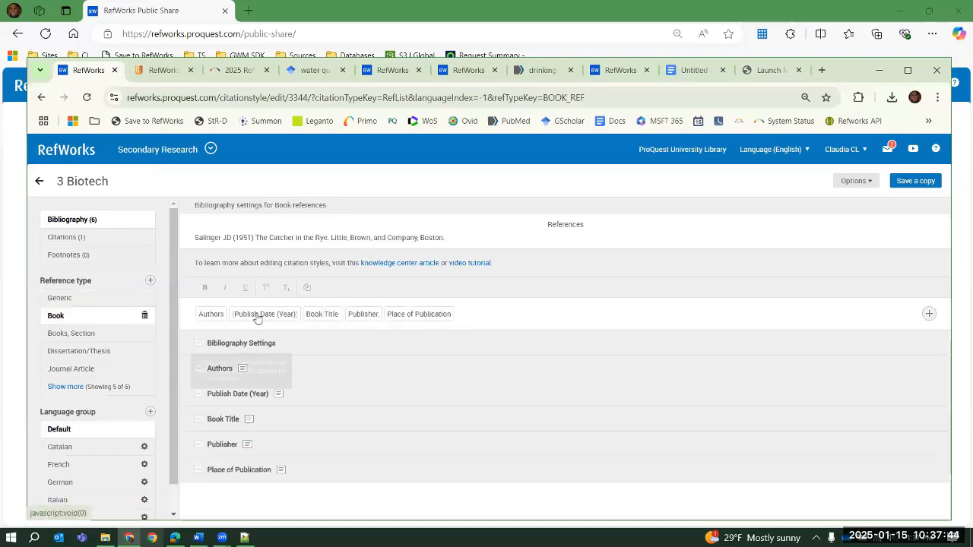
# Try reordering the Book bibliography fields so Place of Publication and Publish Date (Year) come before Authors
pyautogui.moveTo(256, 315); pyautogui.dragTo(212, 318)
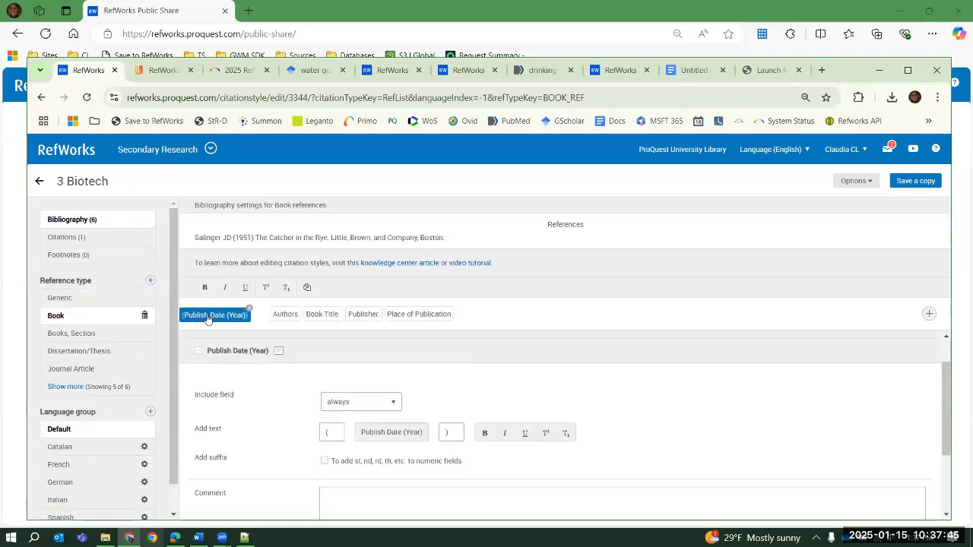
pyautogui.click(399, 315)
pyautogui.moveTo(399, 314); pyautogui.dragTo(232, 317)
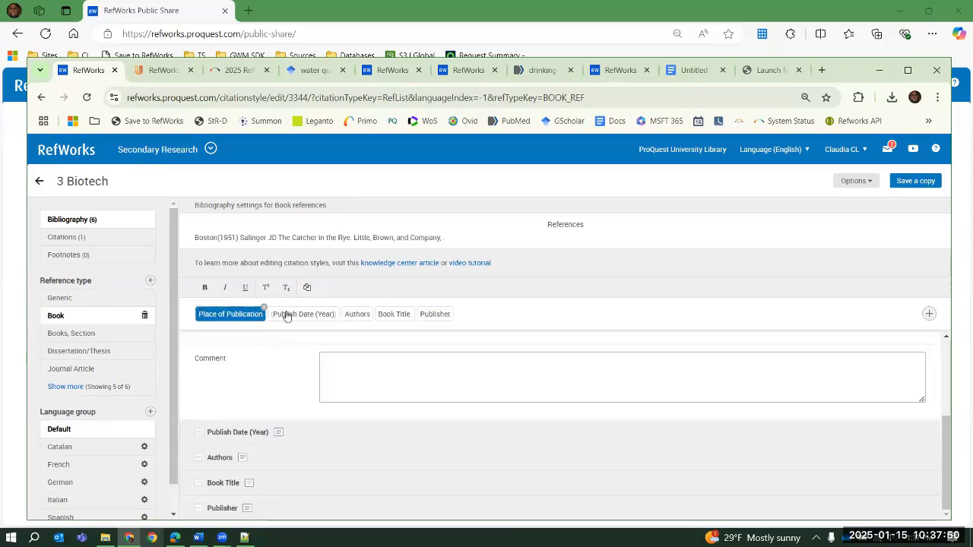
# Try bold on Publish Date (Year) and underline on Book Title, and leave the style without saving
pyautogui.click(282, 315)
pyautogui.click(205, 287)
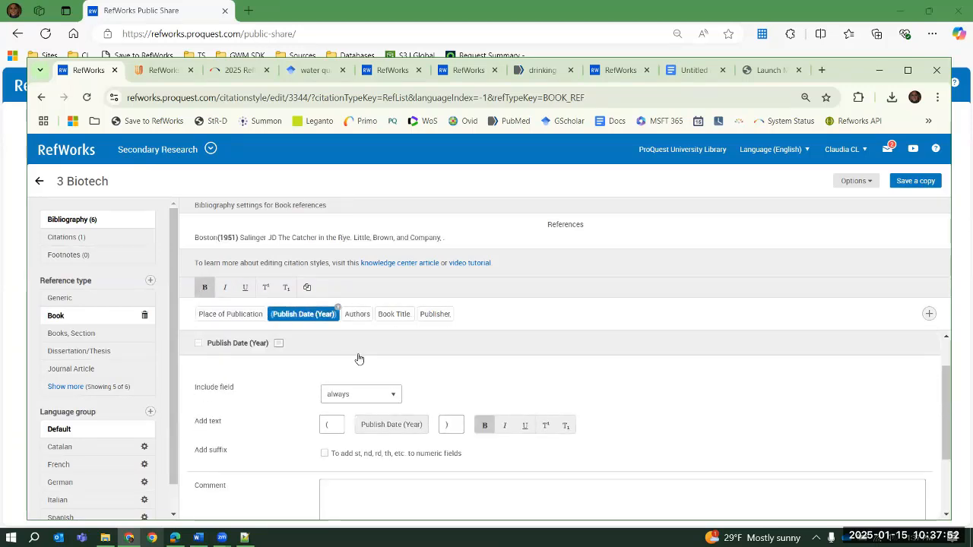
pyautogui.click(394, 315)
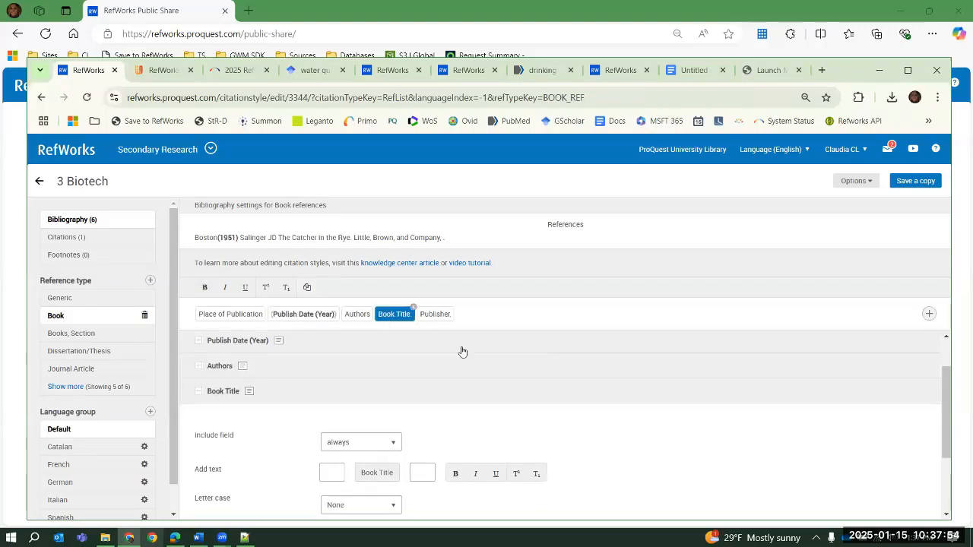
pyautogui.click(244, 294)
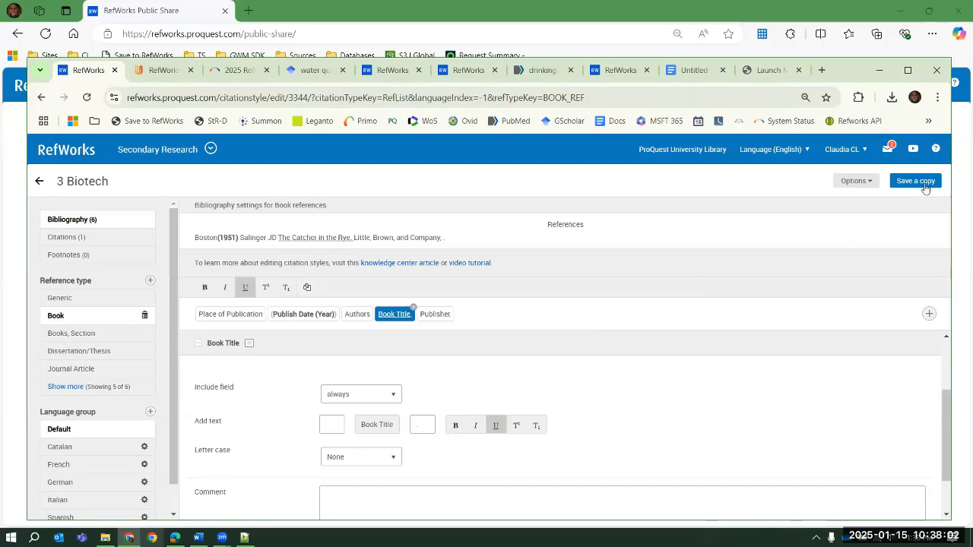
pyautogui.click(55, 152)
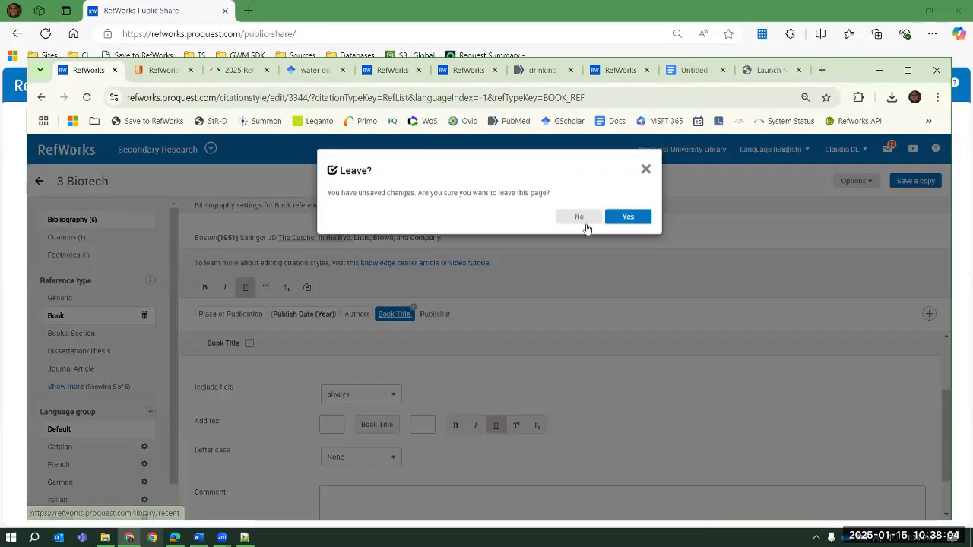
pyautogui.click(628, 218)
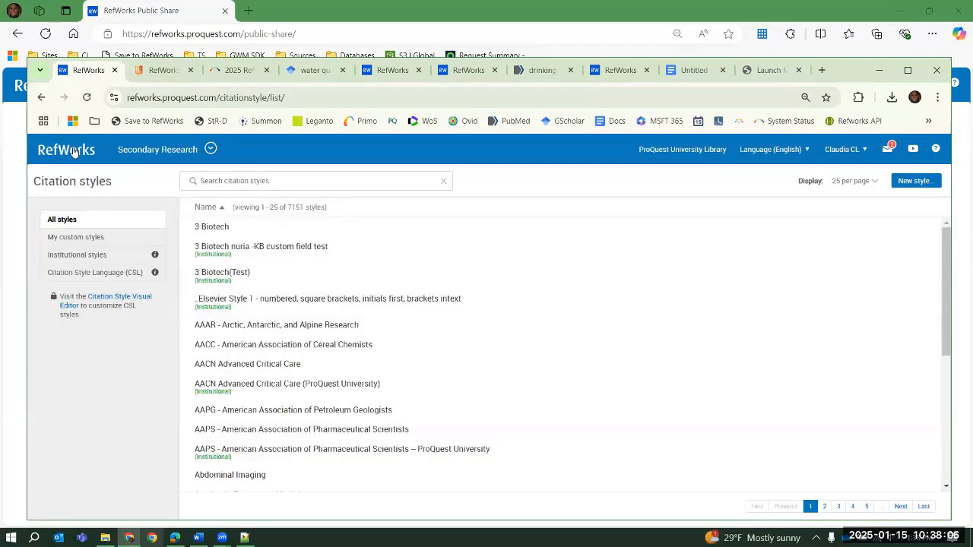
# Return to the last imported references and display them in Normal View
pyautogui.click(74, 152)
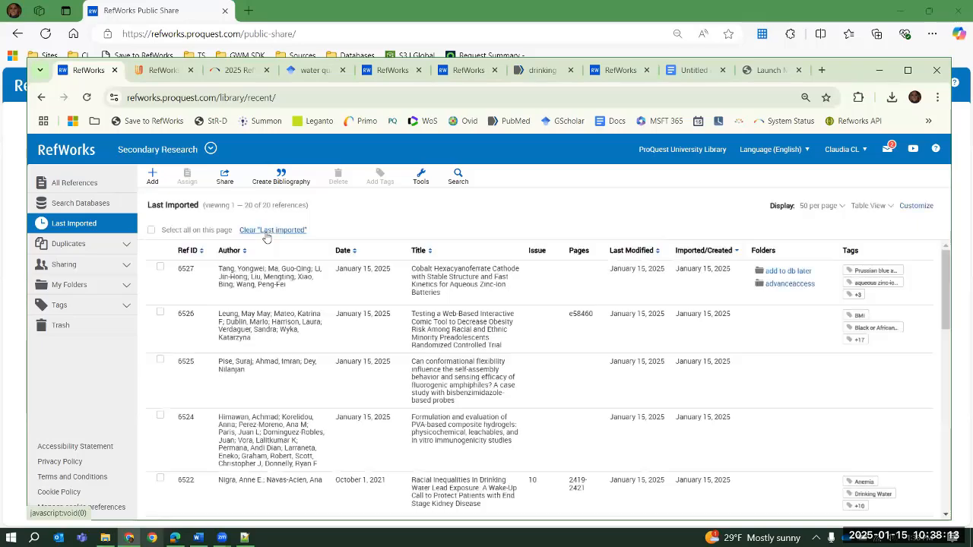
pyautogui.click(866, 206)
pyautogui.click(815, 239)
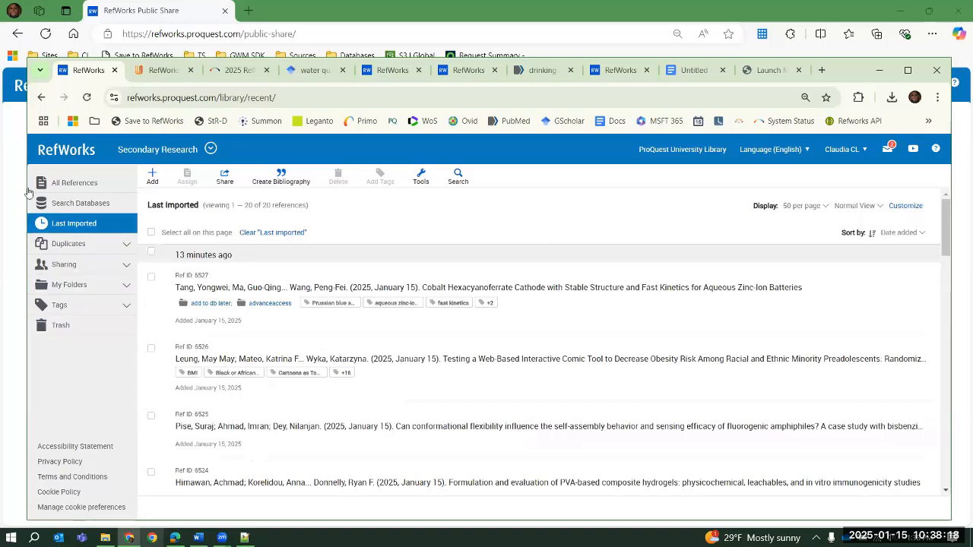
# Move reference 6527, the cobalt hexacyanoferrate article, to the trash
pyautogui.click(151, 277)
pyautogui.click(339, 177)
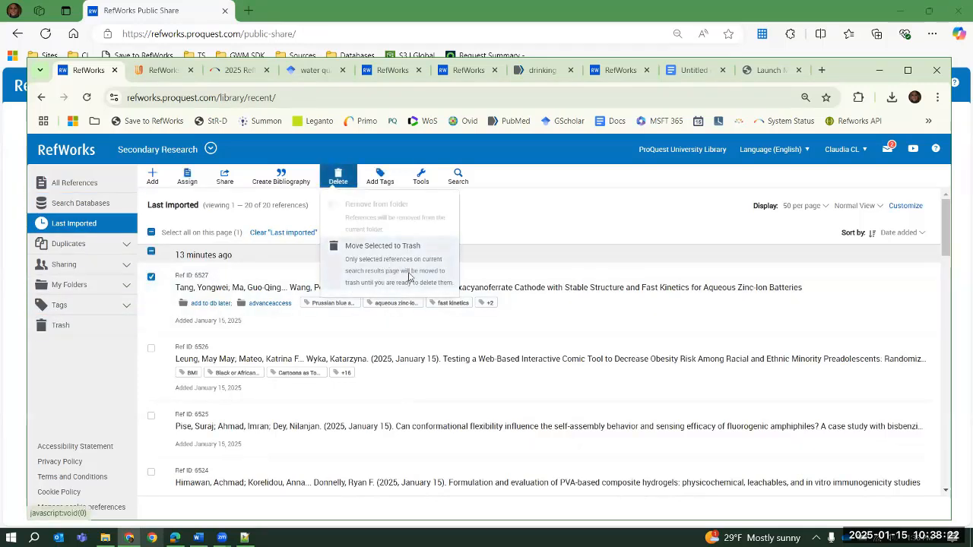
pyautogui.click(409, 277)
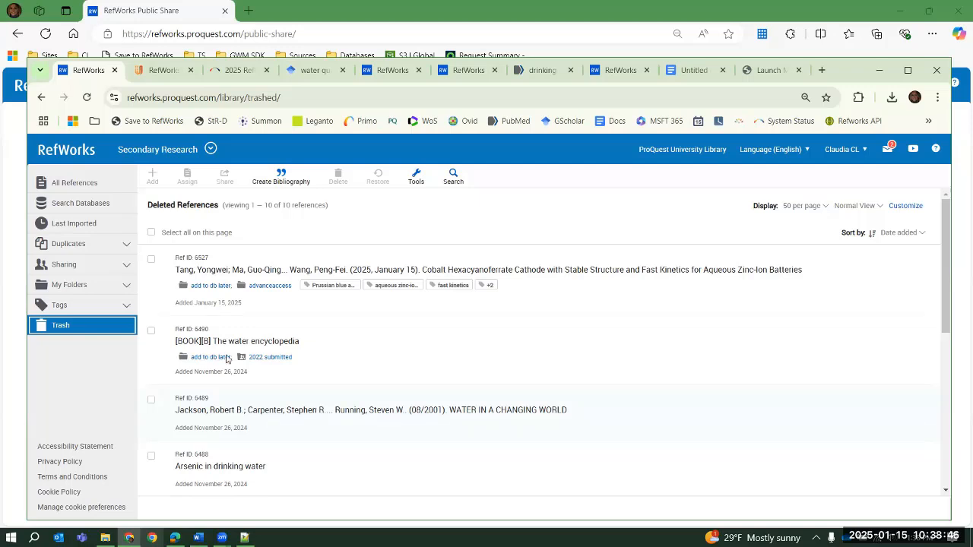
# Permanently delete reference 6490, The water encyclopedia, from the trash
pyautogui.click(151, 331)
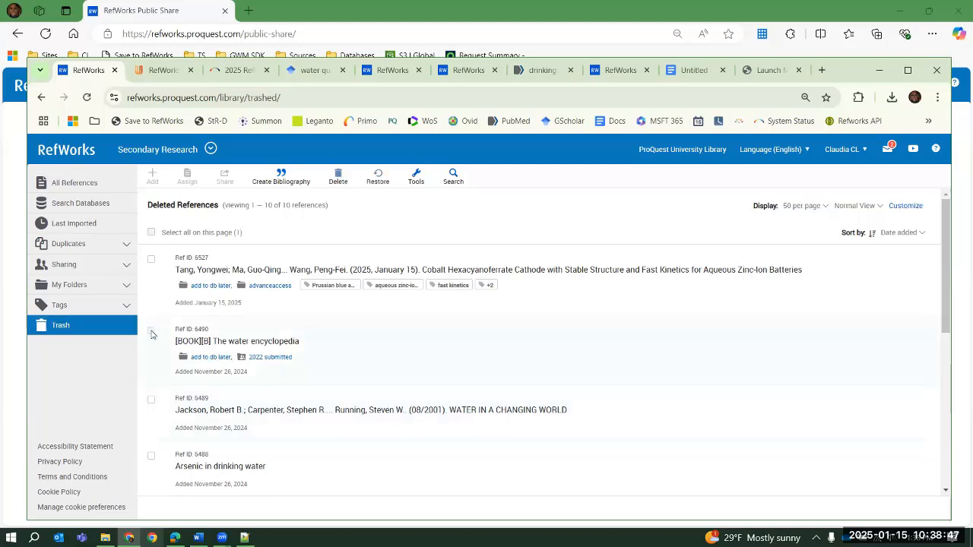
pyautogui.click(345, 177)
pyautogui.click(366, 205)
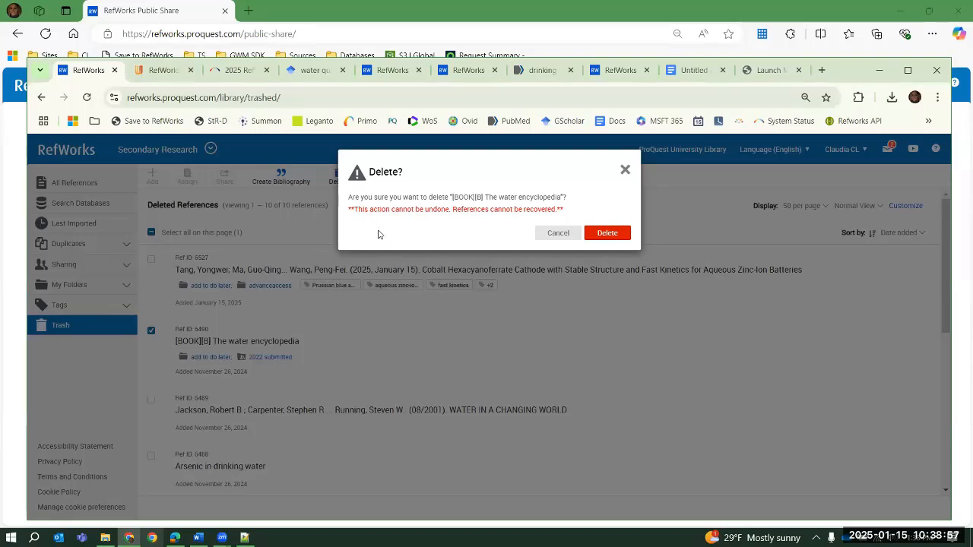
pyautogui.click(605, 233)
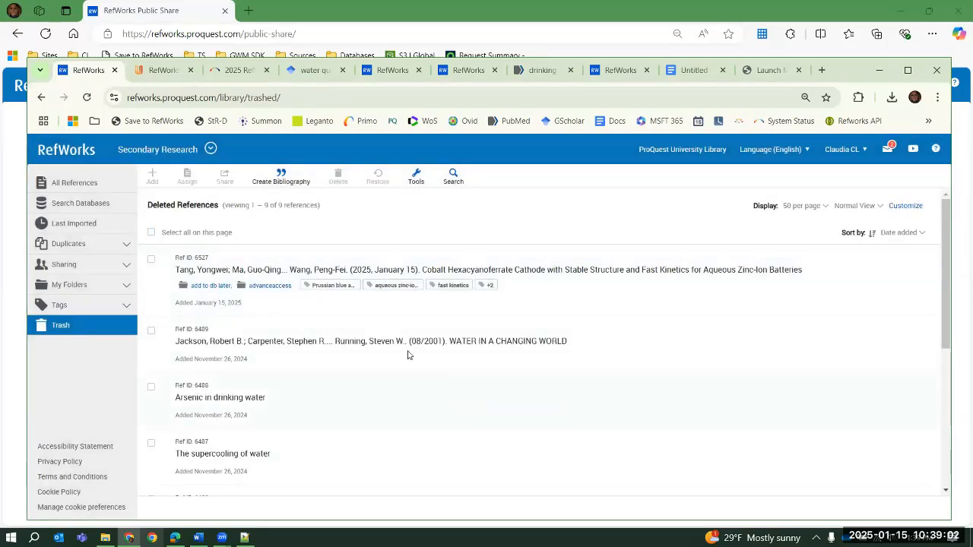
# Return to all references, and review the available sharing, export and bibliography options
pyautogui.click(72, 186)
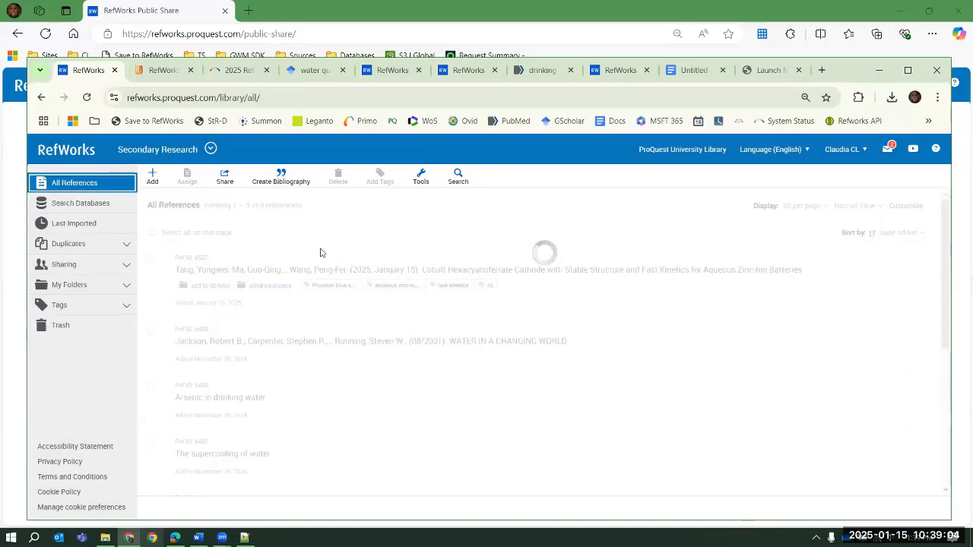
pyautogui.click(231, 182)
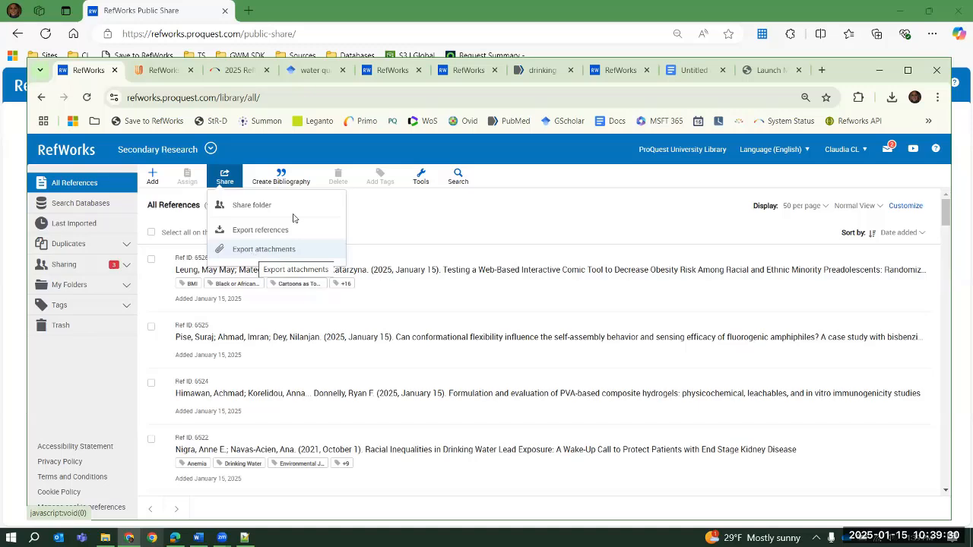
pyautogui.click(281, 176)
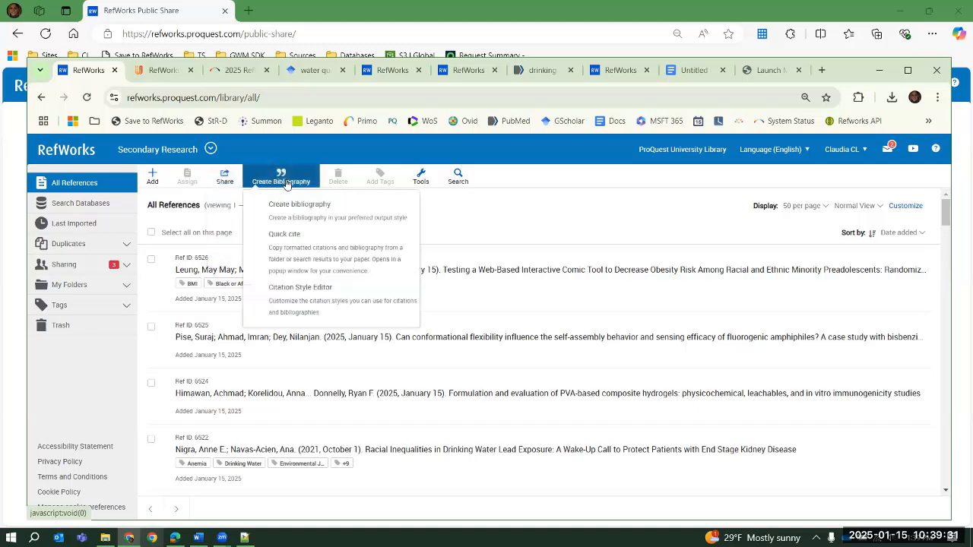
pyautogui.click(518, 226)
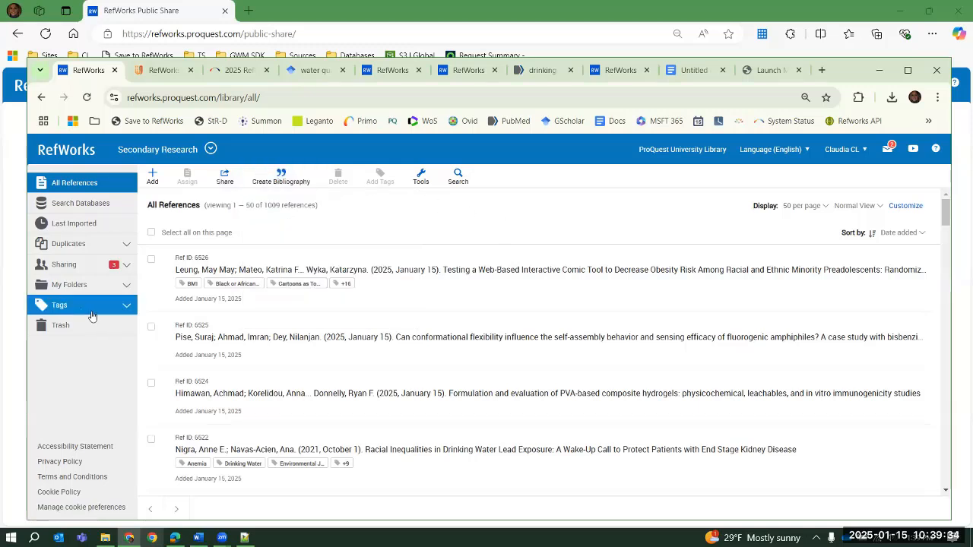
# Filter the library by the Environmental Justice tag, and review the tags of reference 6522 in its edit form without saving changes
pyautogui.click(122, 308)
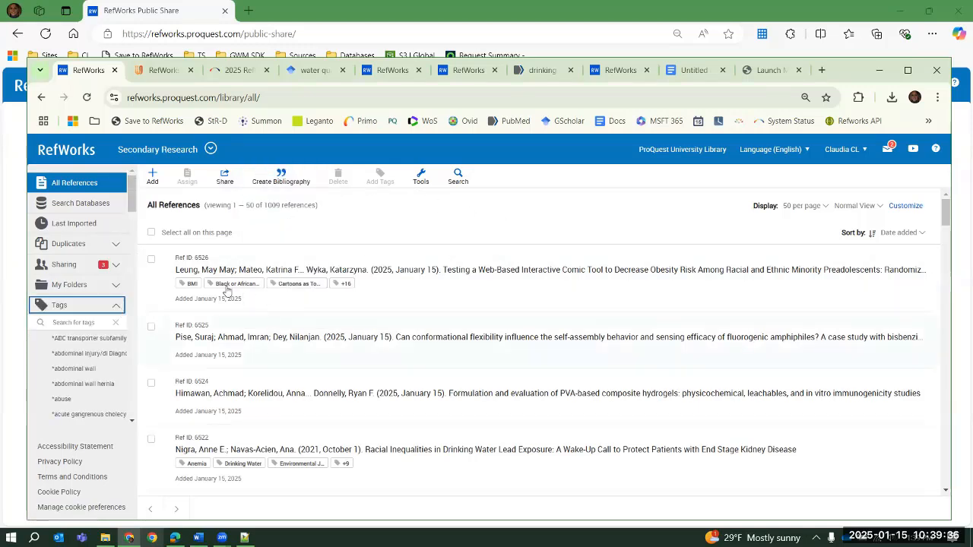
pyautogui.click(308, 466)
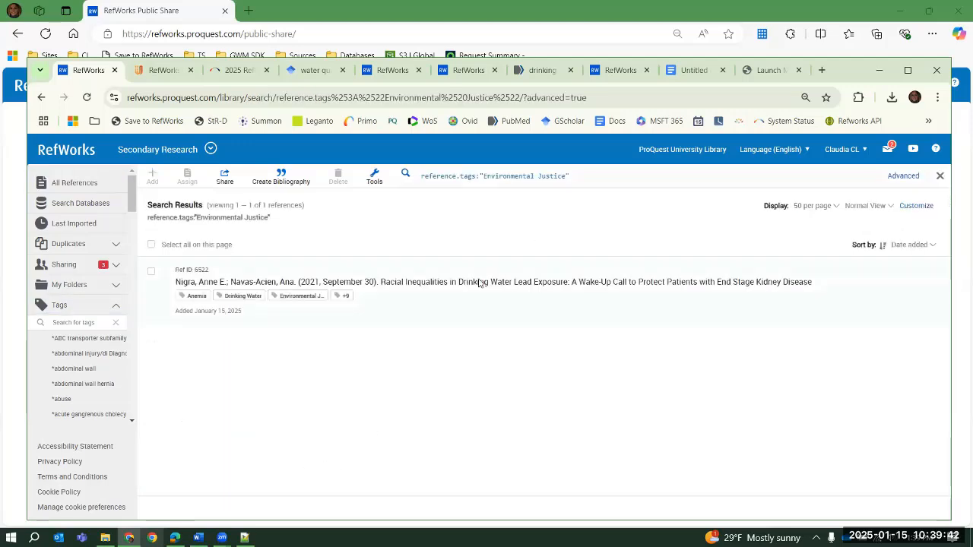
pyautogui.click(479, 283)
pyautogui.click(785, 419)
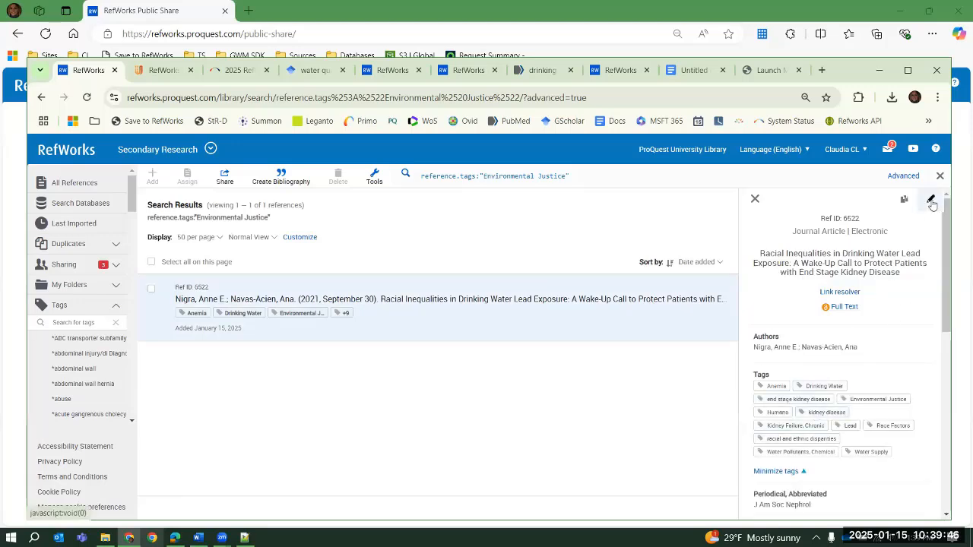
pyautogui.click(932, 201)
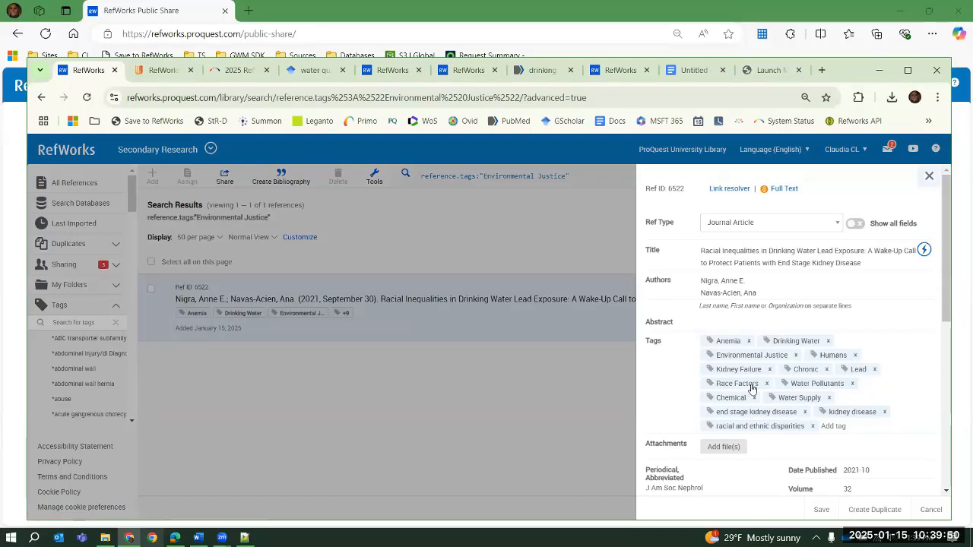
pyautogui.click(931, 510)
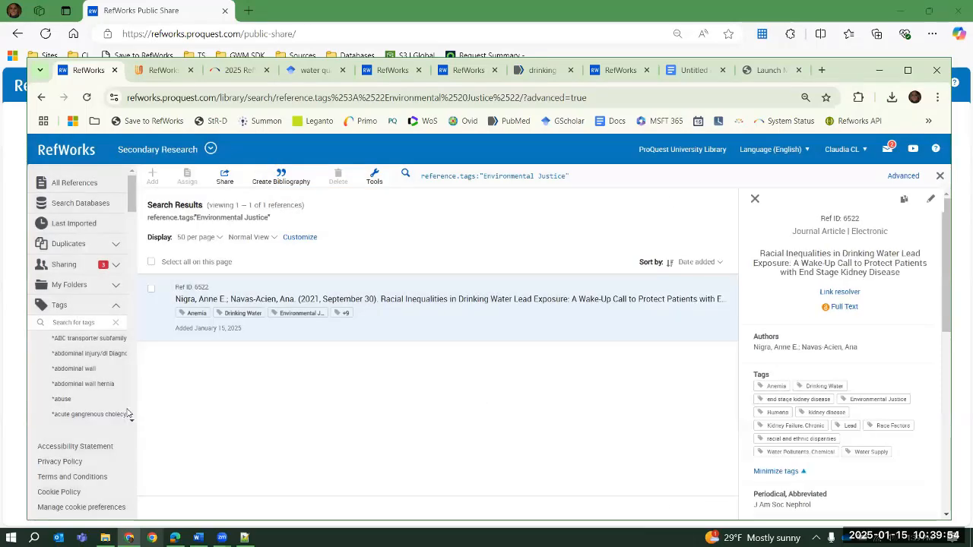
# Show the references tagged Anemia, and return to all references with the tag list collapsed
pyautogui.click(302, 314)
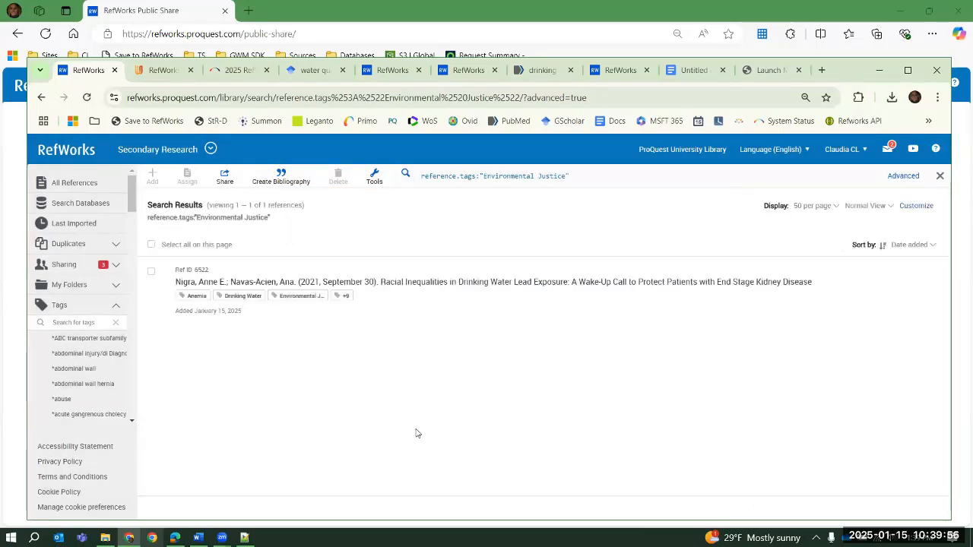
pyautogui.click(193, 295)
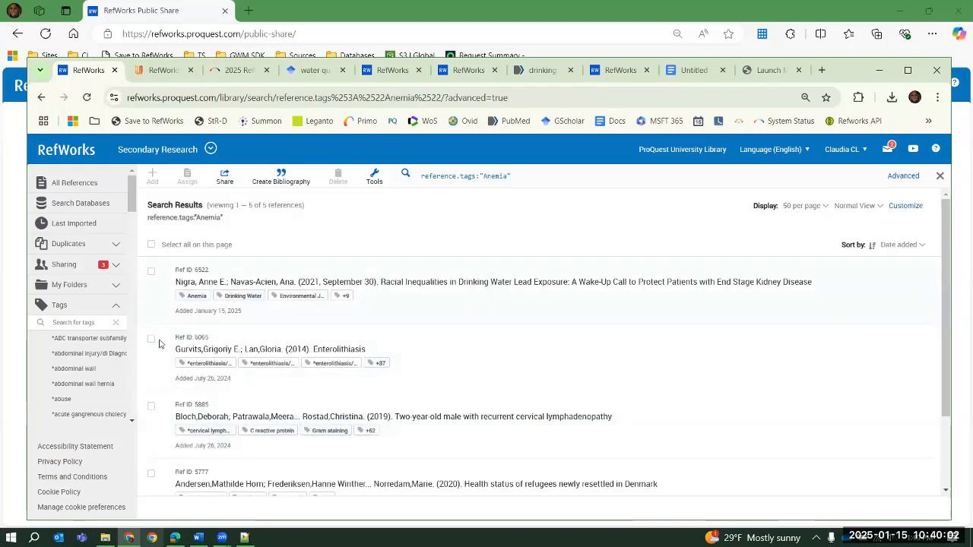
pyautogui.click(130, 310)
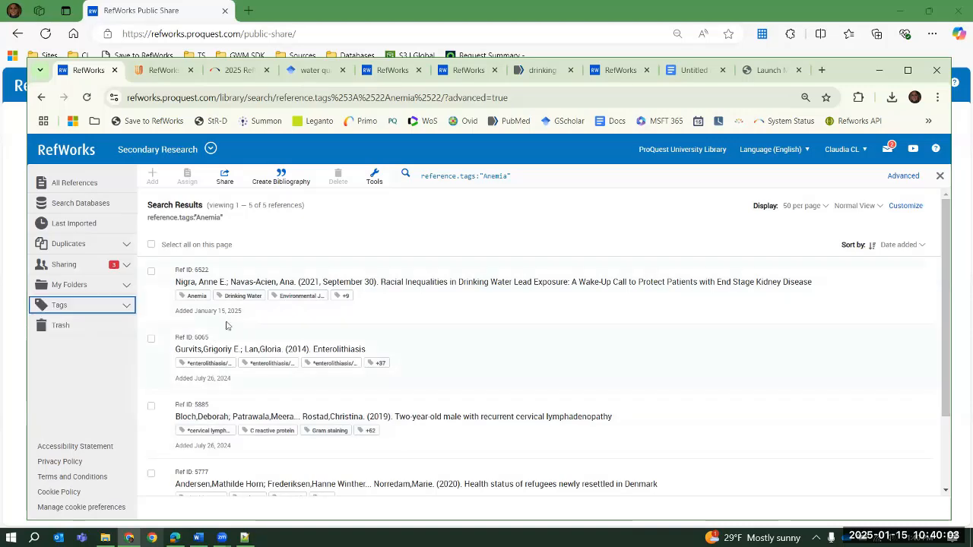
pyautogui.click(40, 188)
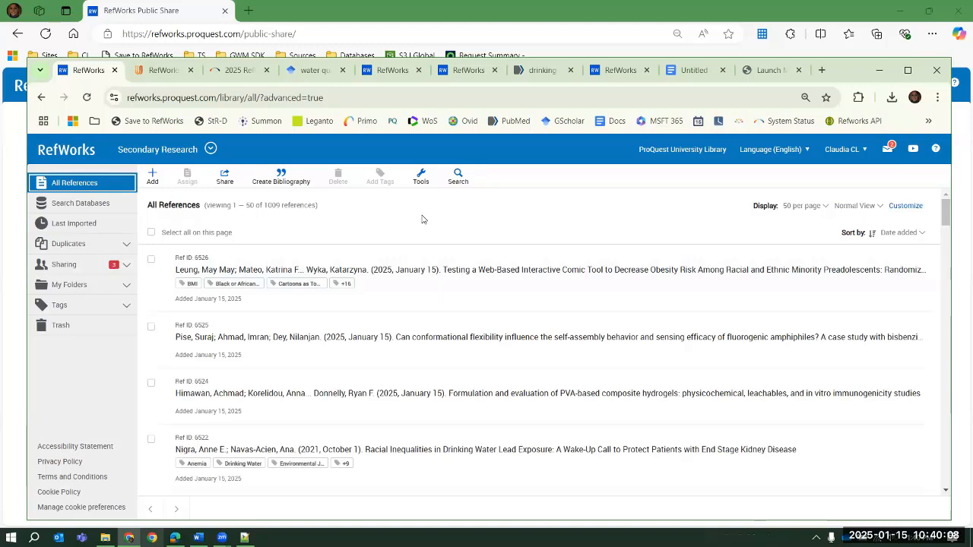
# Examine the advanced search's folder scope options and three additional search fields, closing it without running a search
pyautogui.click(459, 177)
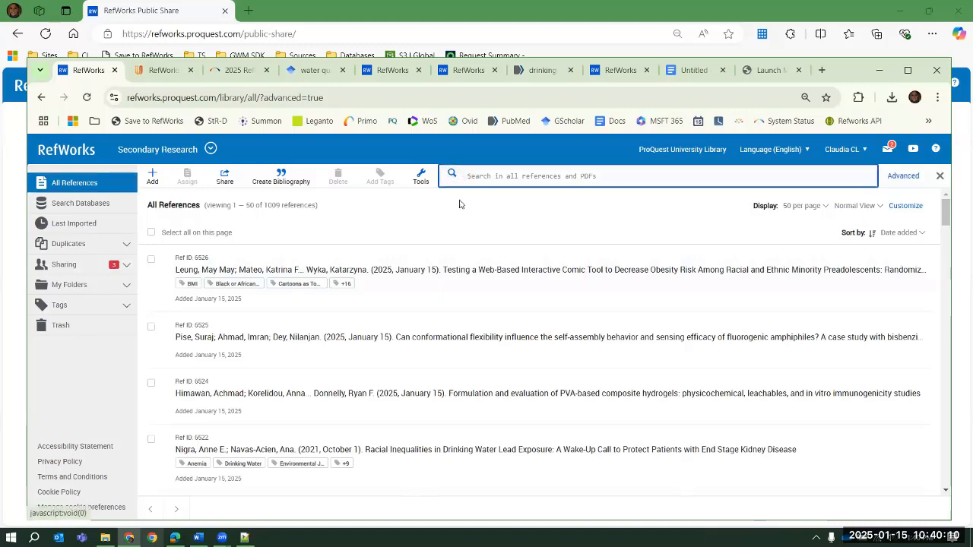
pyautogui.click(903, 176)
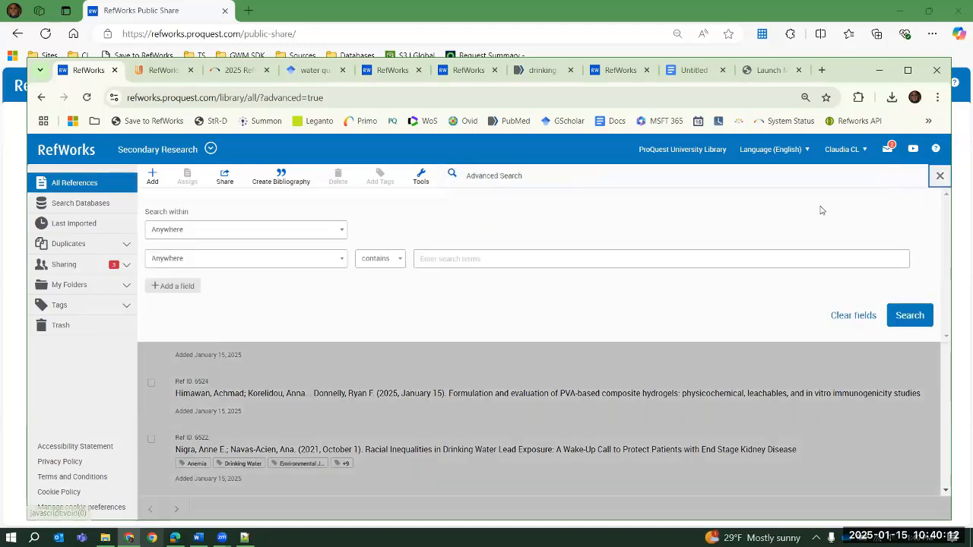
pyautogui.click(190, 230)
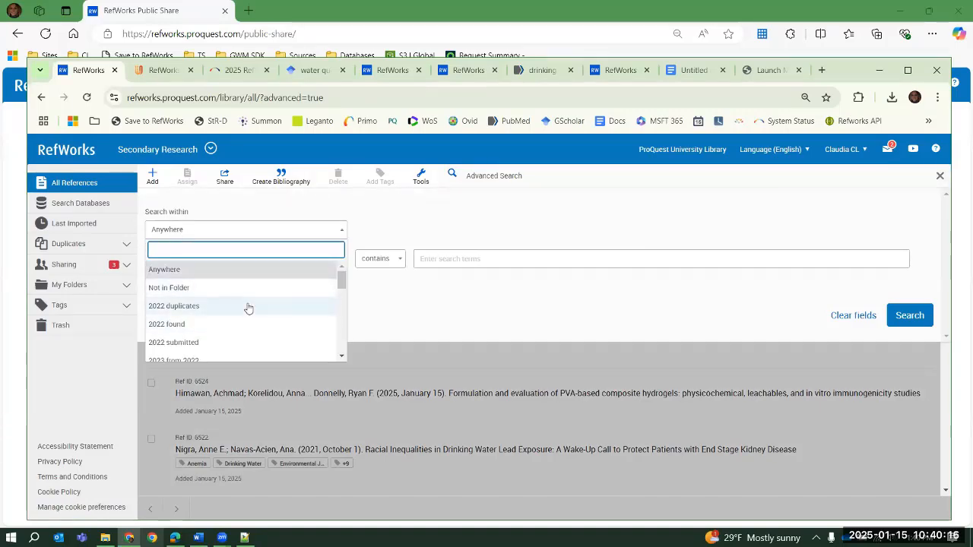
pyautogui.click(398, 222)
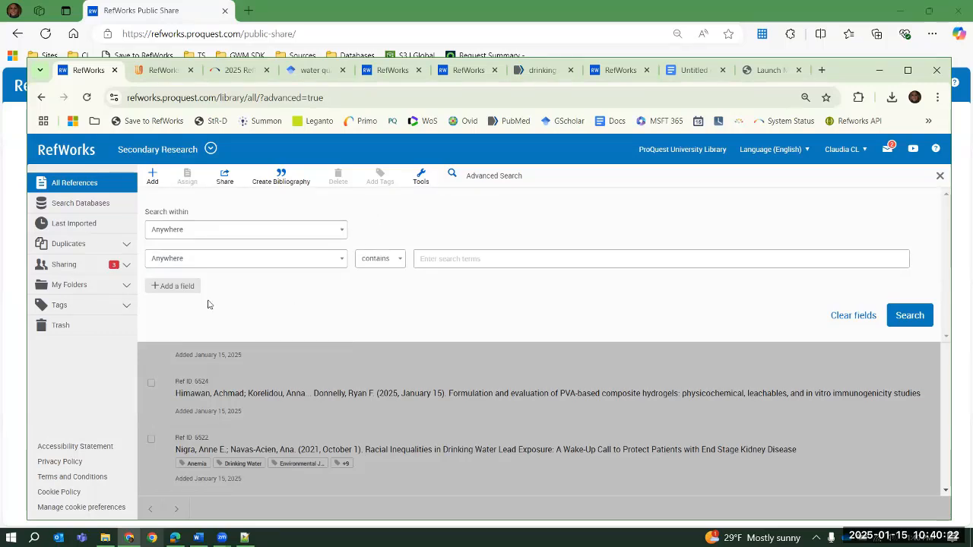
pyautogui.click(178, 288)
pyautogui.click(178, 316)
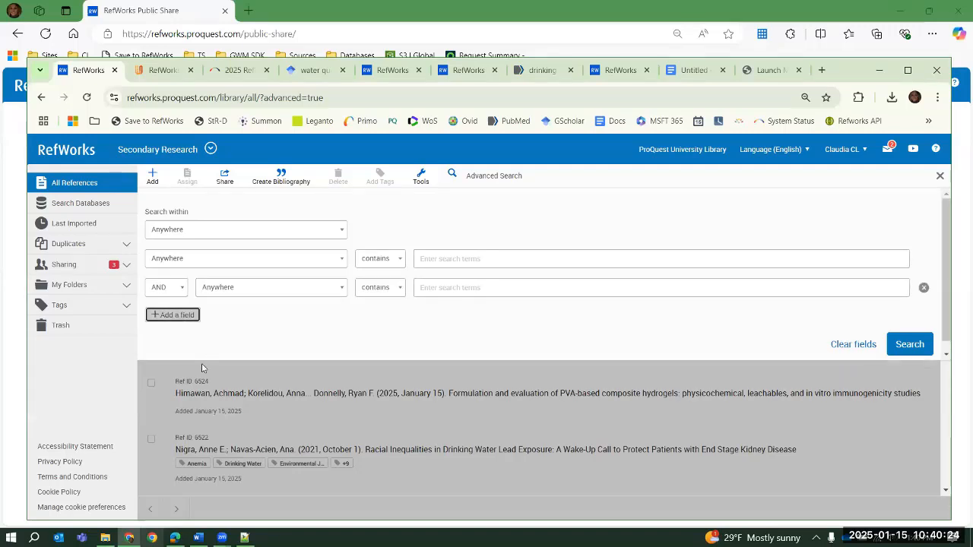
pyautogui.click(181, 346)
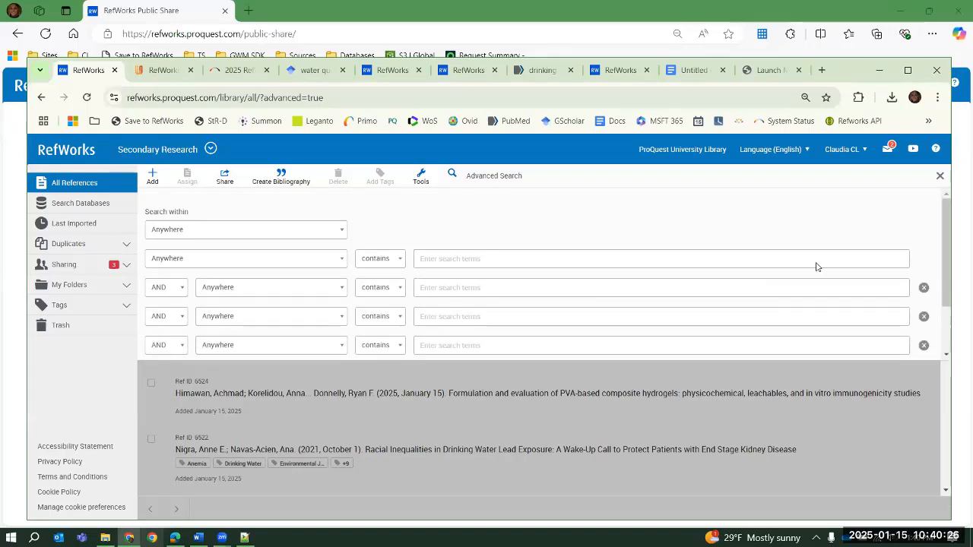
pyautogui.scroll(-1, 810, 255)
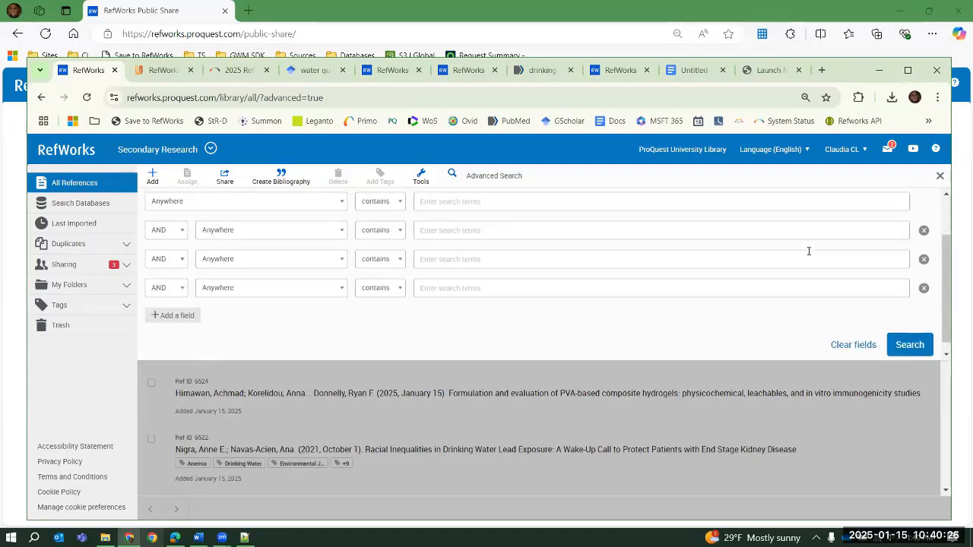
pyautogui.click(940, 177)
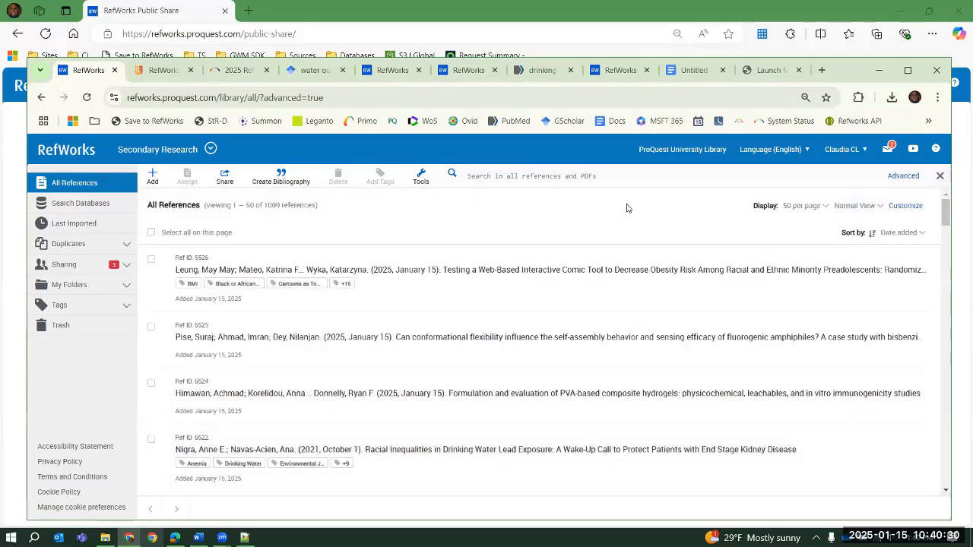
# Set up a bulk replacement of a misspelled surname in the Authors field for all references, and leave without applying it
pyautogui.click(419, 177)
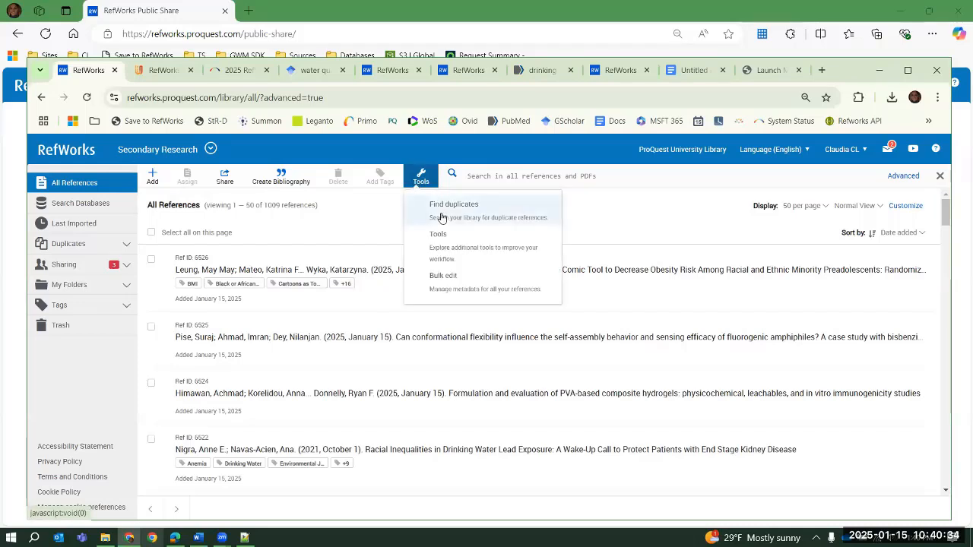
pyautogui.click(459, 290)
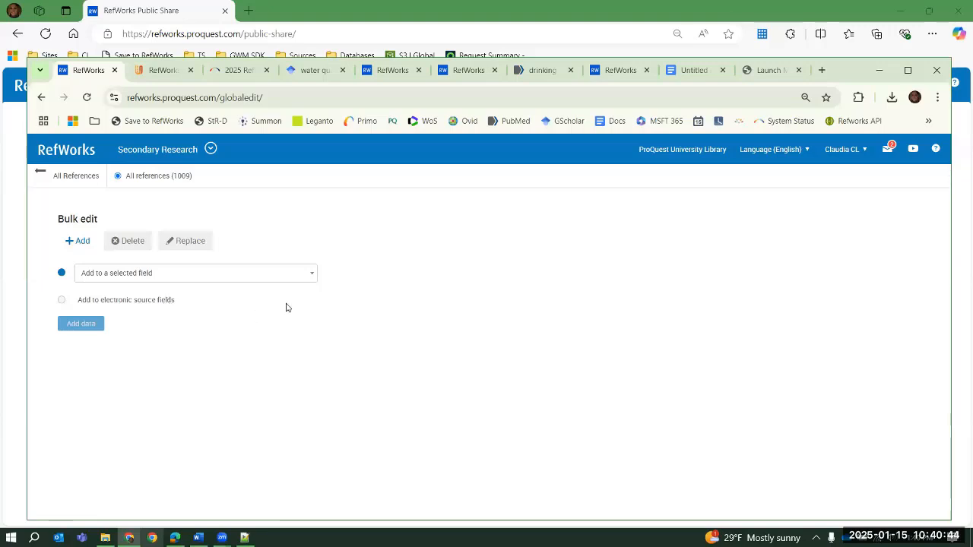
pyautogui.click(186, 241)
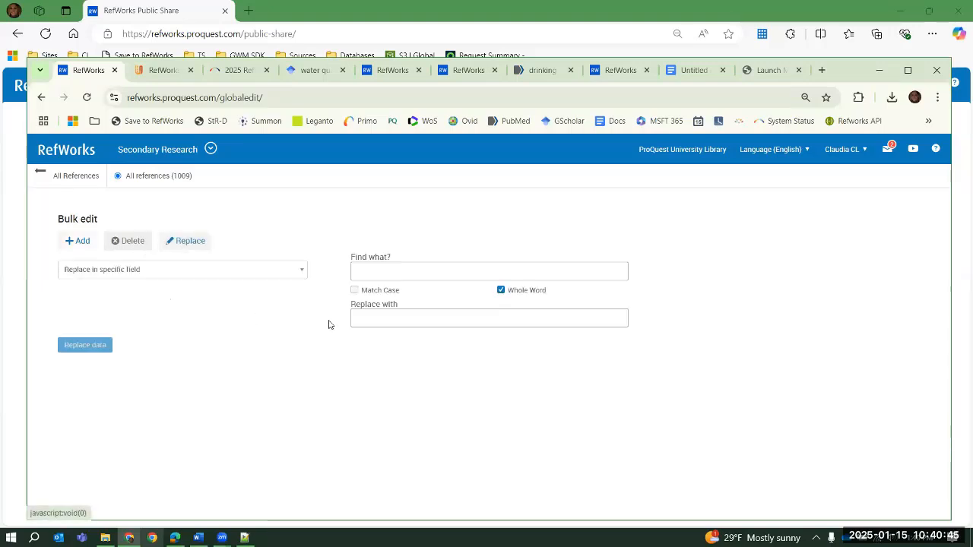
pyautogui.click(152, 272)
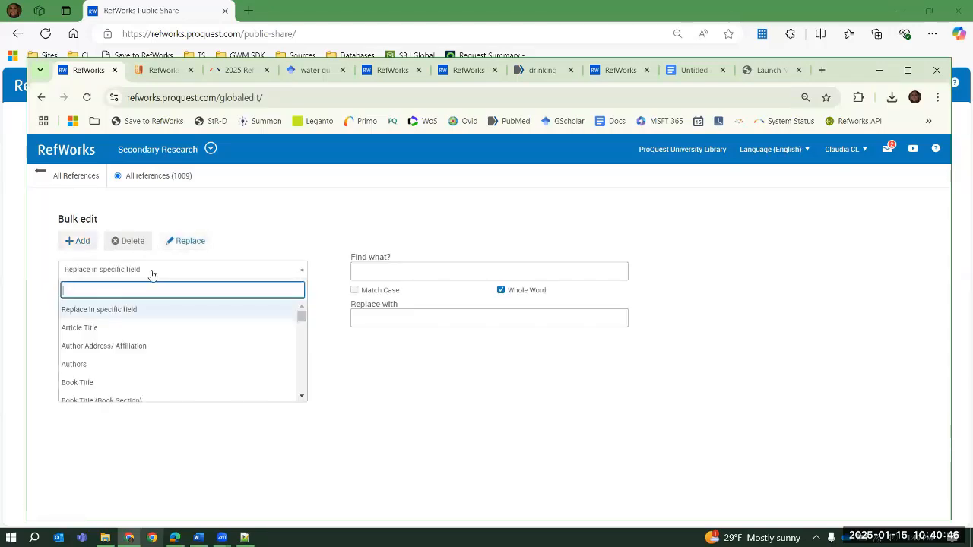
pyautogui.click(117, 370)
pyautogui.click(401, 277)
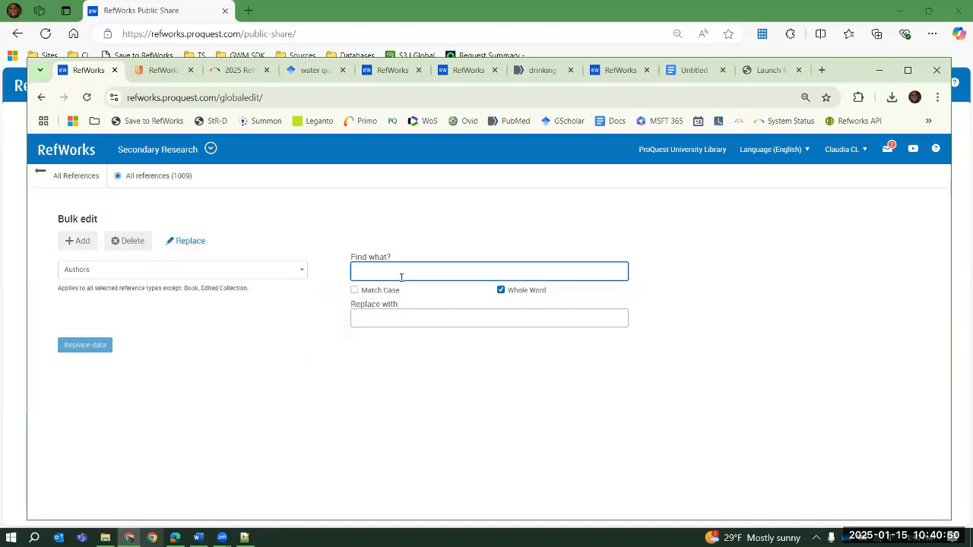
pyautogui.write('smi')
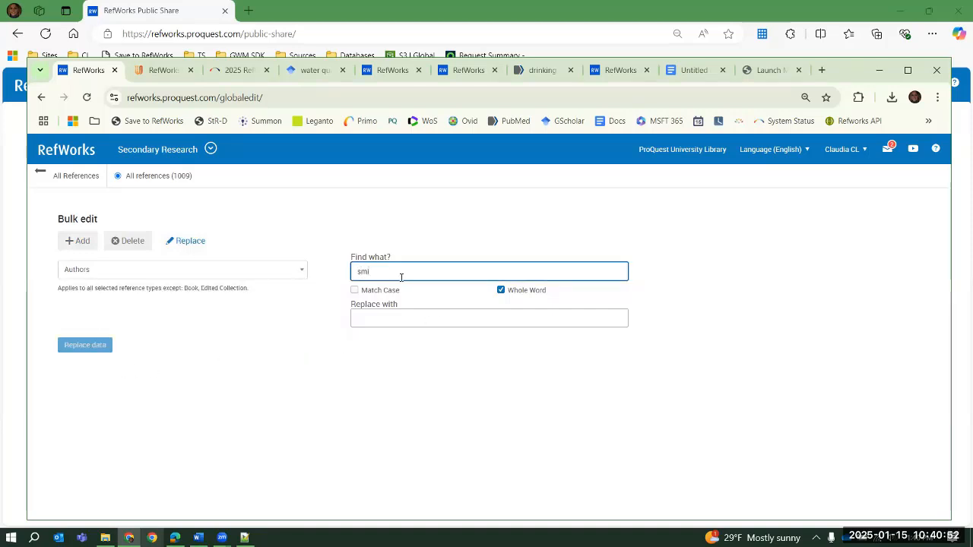
pyautogui.write('th')
pyautogui.click(439, 317)
pyautogui.write('Smi')
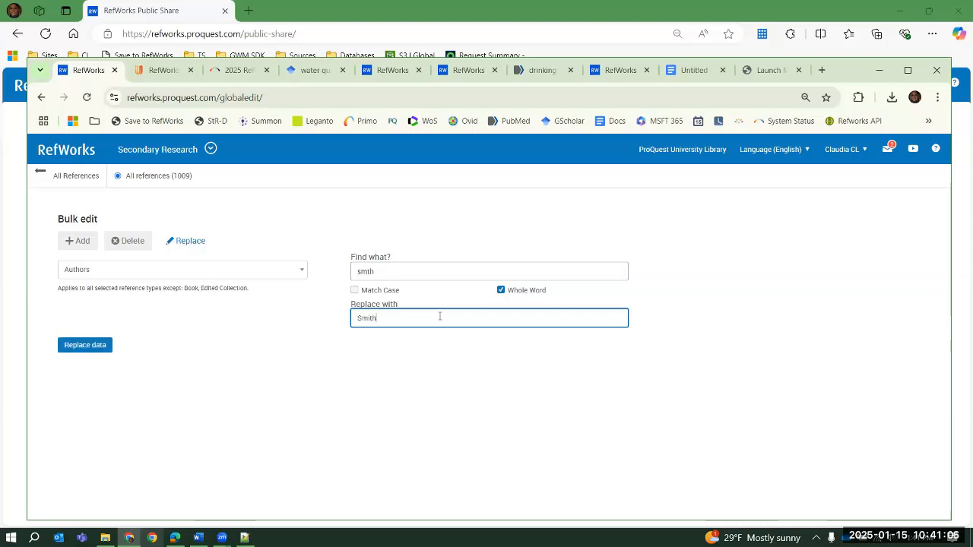
pyautogui.write('th')
pyautogui.click(46, 177)
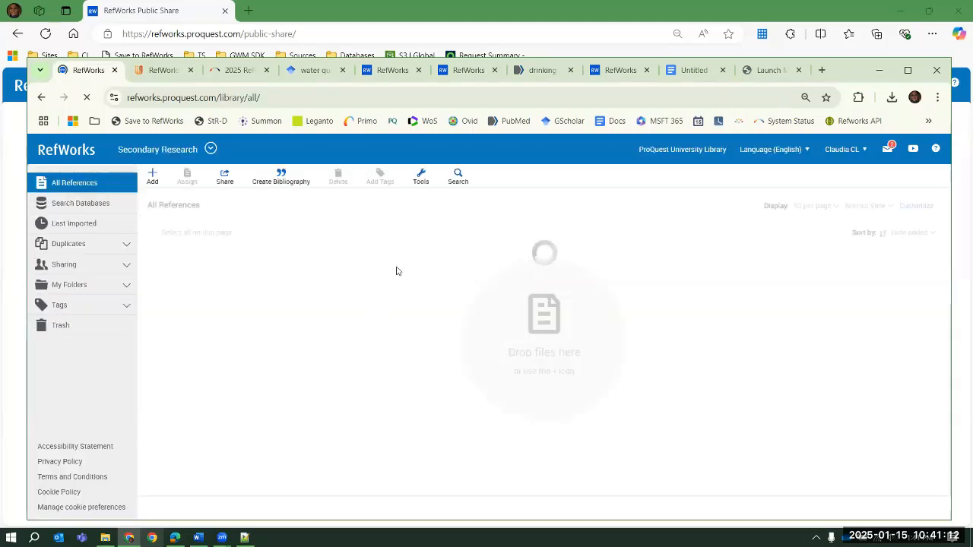
pyautogui.click(431, 181)
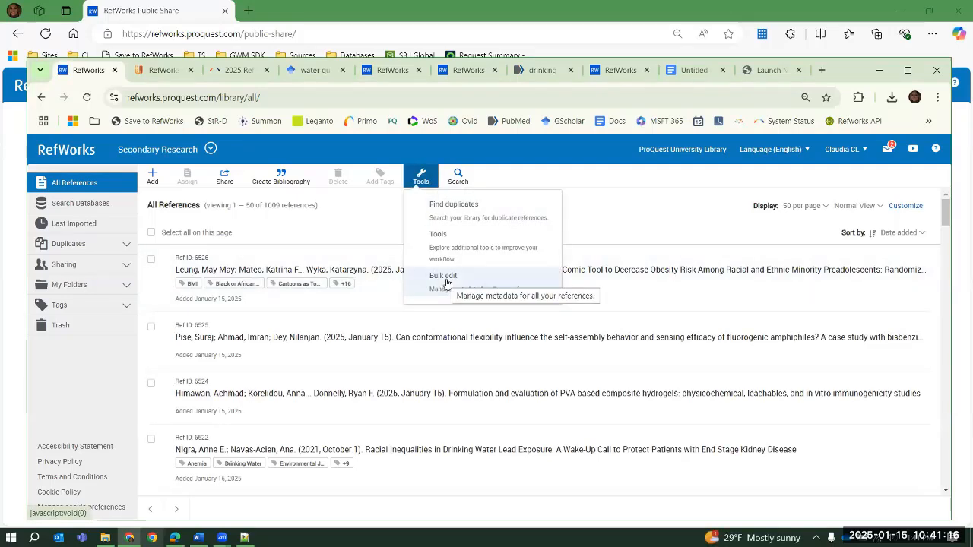
pyautogui.click(447, 280)
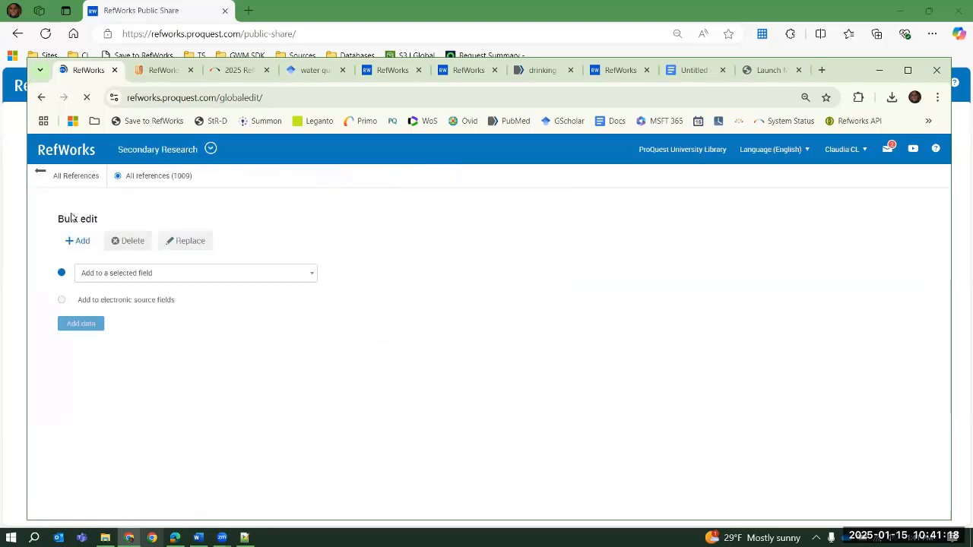
pyautogui.click(41, 173)
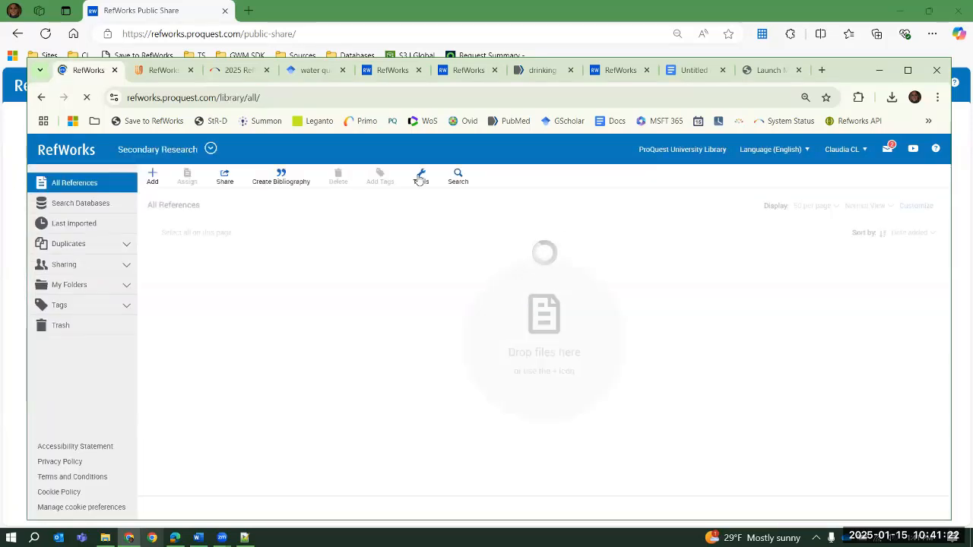
# Open the RefWorks Tools page and add the Save to RefWorks bookmark to the browser's favorites bar twice
pyautogui.click(419, 179)
pyautogui.click(432, 240)
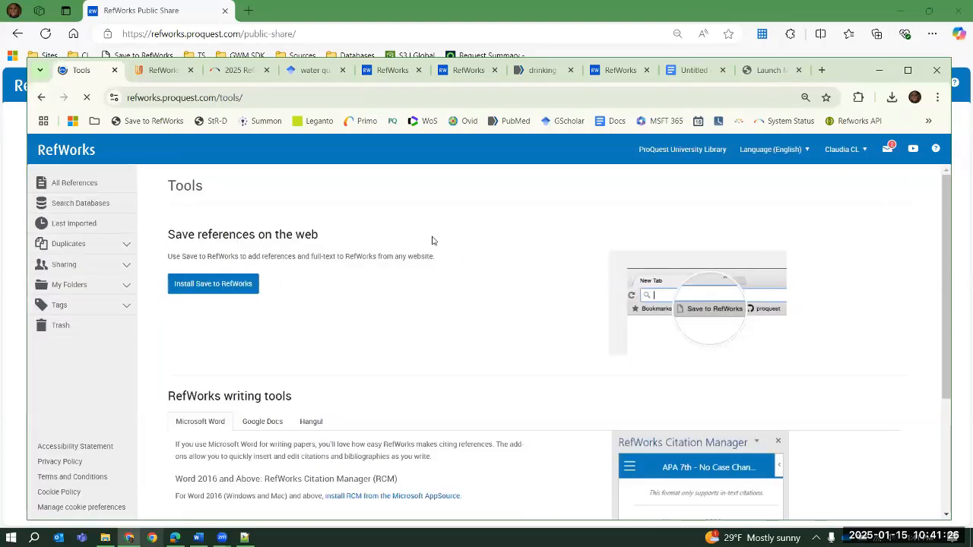
pyautogui.click(218, 284)
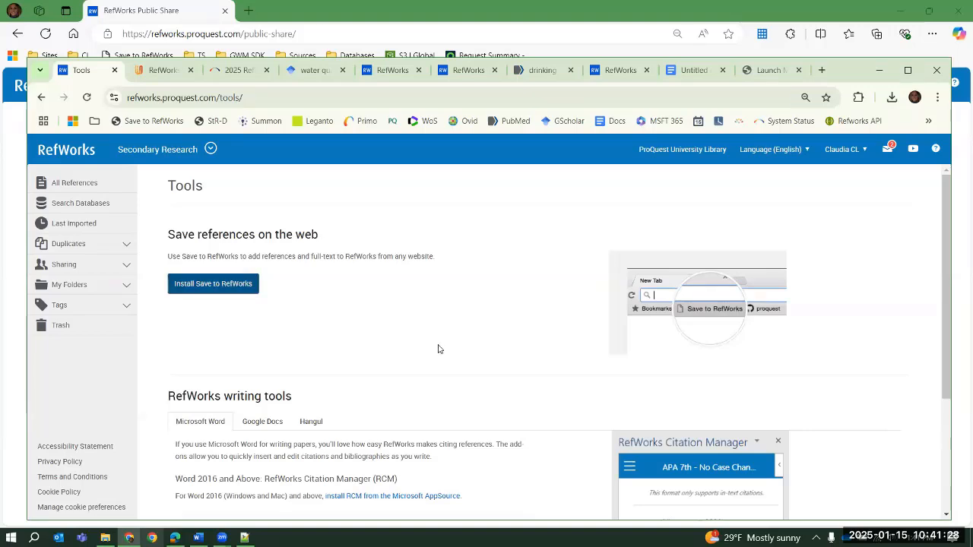
pyautogui.moveTo(484, 301); pyautogui.dragTo(198, 122)
pyautogui.moveTo(498, 300); pyautogui.dragTo(292, 129)
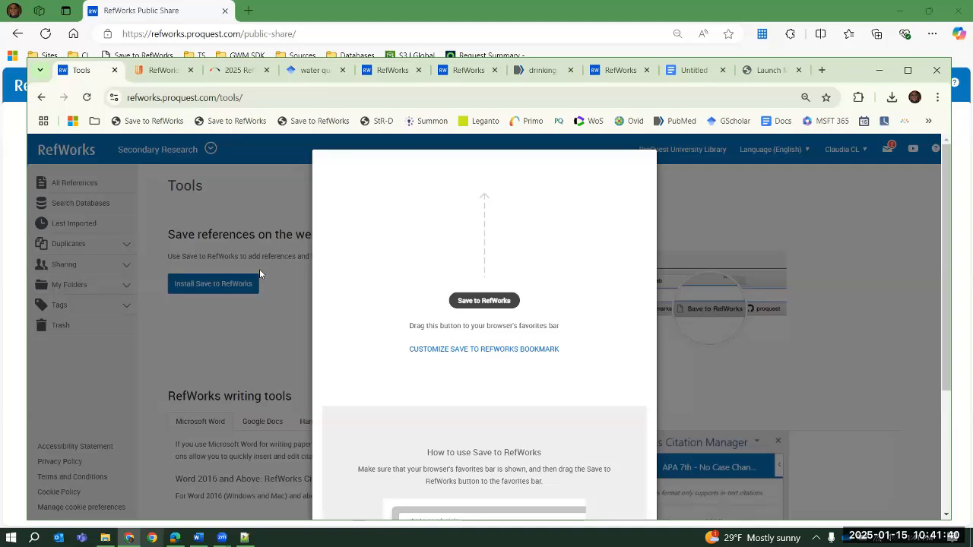
pyautogui.click(266, 329)
# Open the Microsoft AppSource install page for RefWorks Citation Manager, and switch to Word with its window restored to a smaller size
pyautogui.scroll(-2, 419, 294)
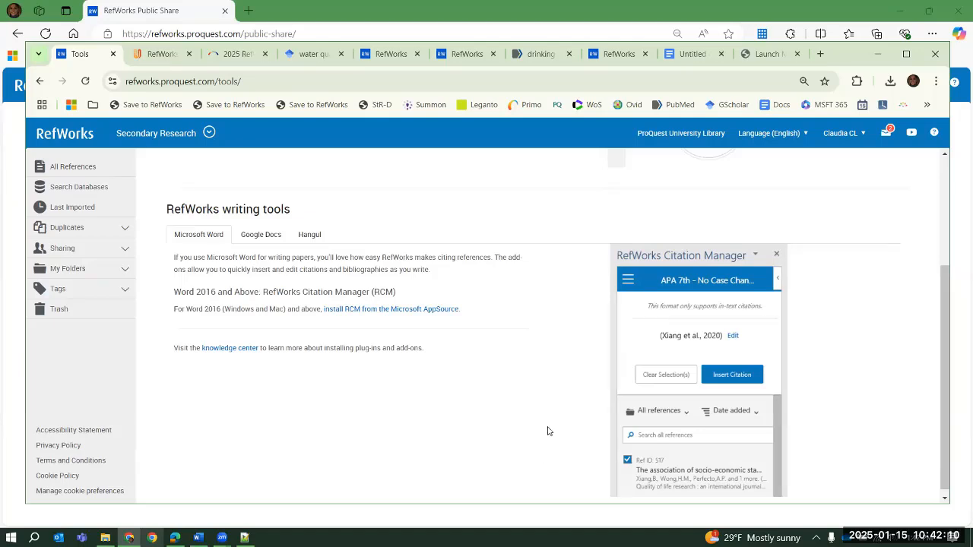
pyautogui.click(400, 310)
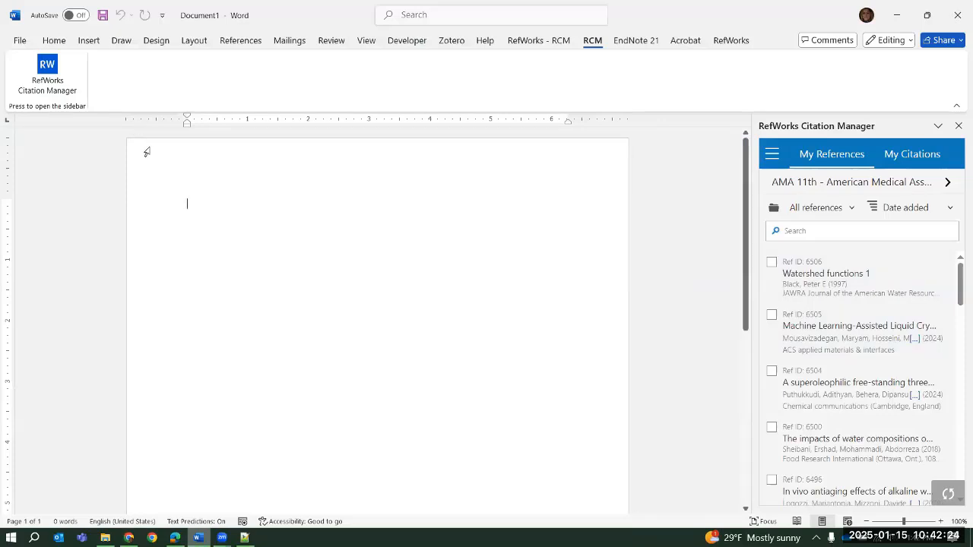
pyautogui.click(53, 40)
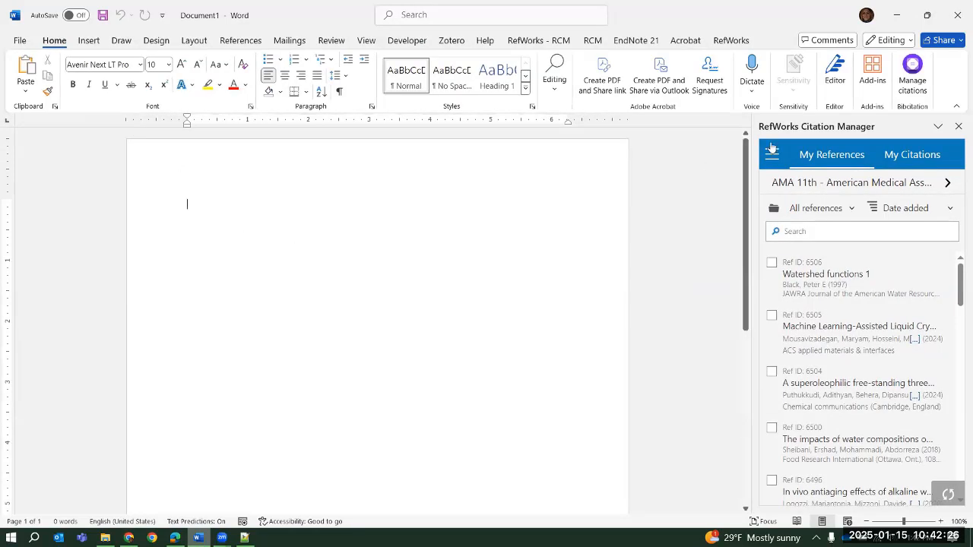
pyautogui.doubleClick(820, 20)
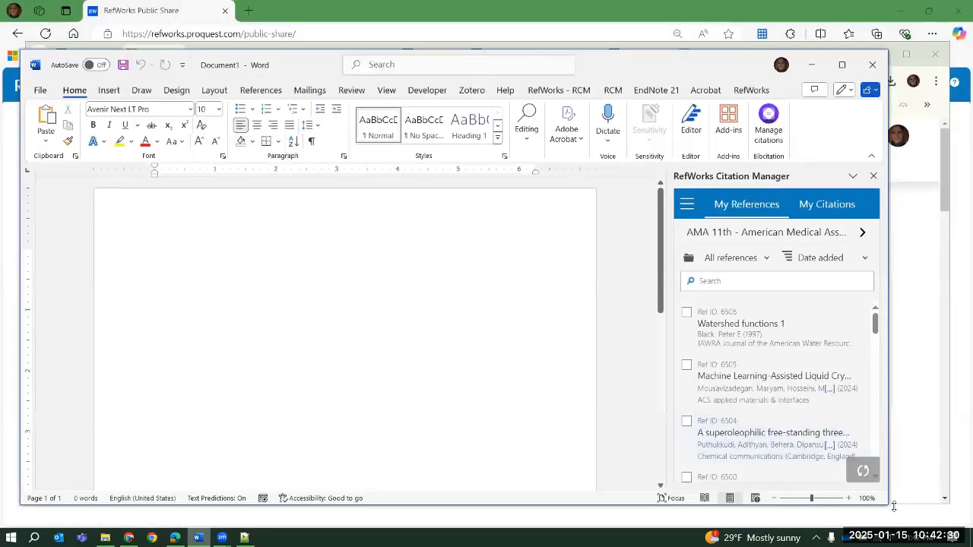
# Enlarge the Word window, close the citation manager pane, and generate three paragraphs of filler text with =rand(3)
pyautogui.moveTo(934, 519); pyautogui.dragTo(935, 521)
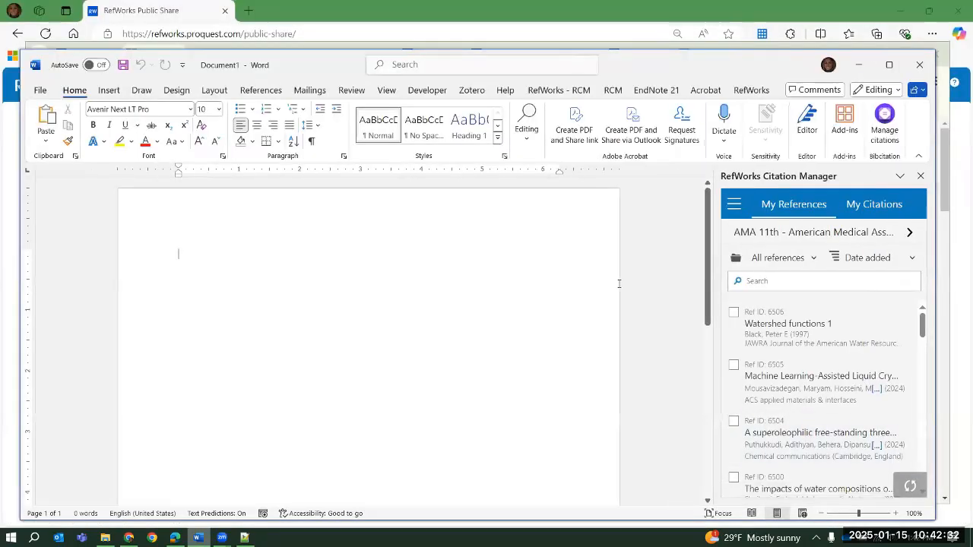
pyautogui.click(921, 176)
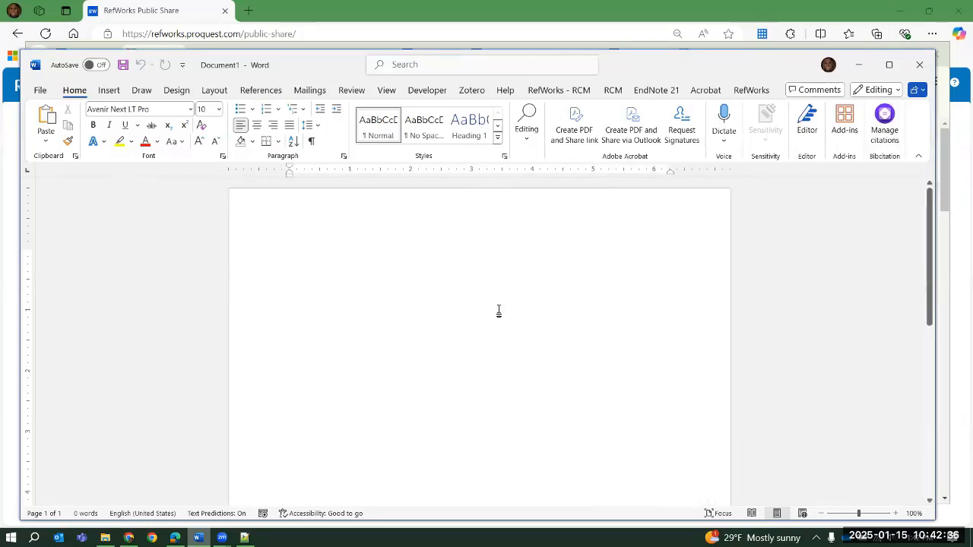
pyautogui.write('=rand(3')
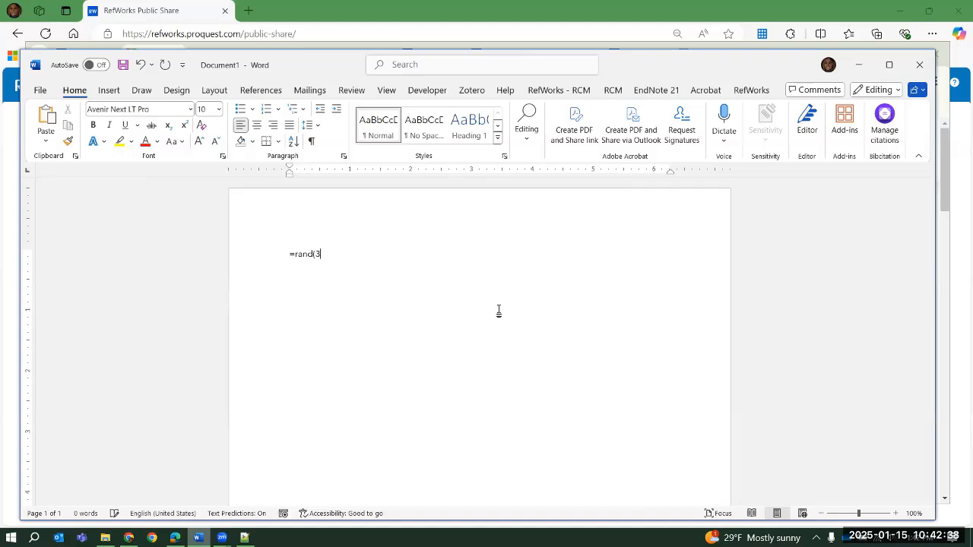
pyautogui.write(')')
pyautogui.press('Return')
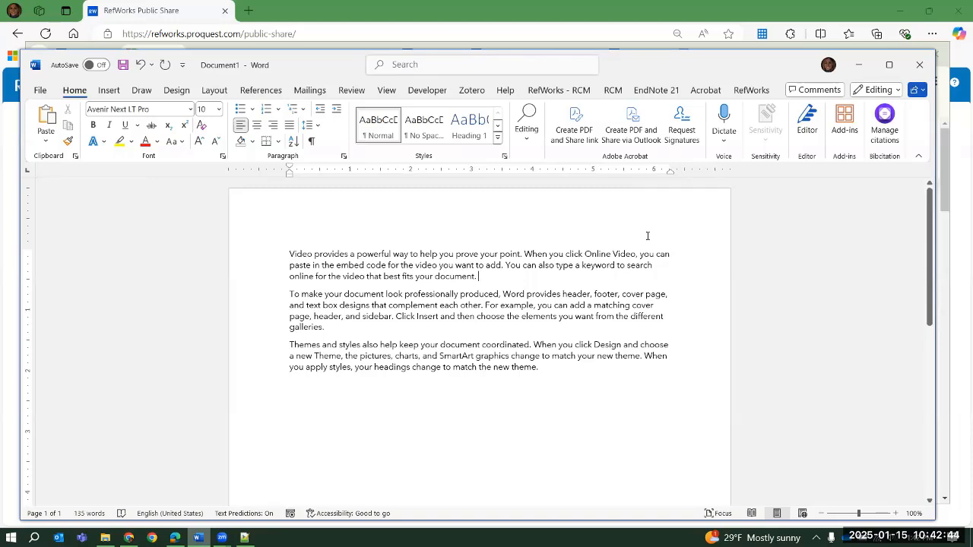
# Open the RefWorks Citation Manager sidebar beside the sample text
pyautogui.click(613, 90)
pyautogui.click(69, 126)
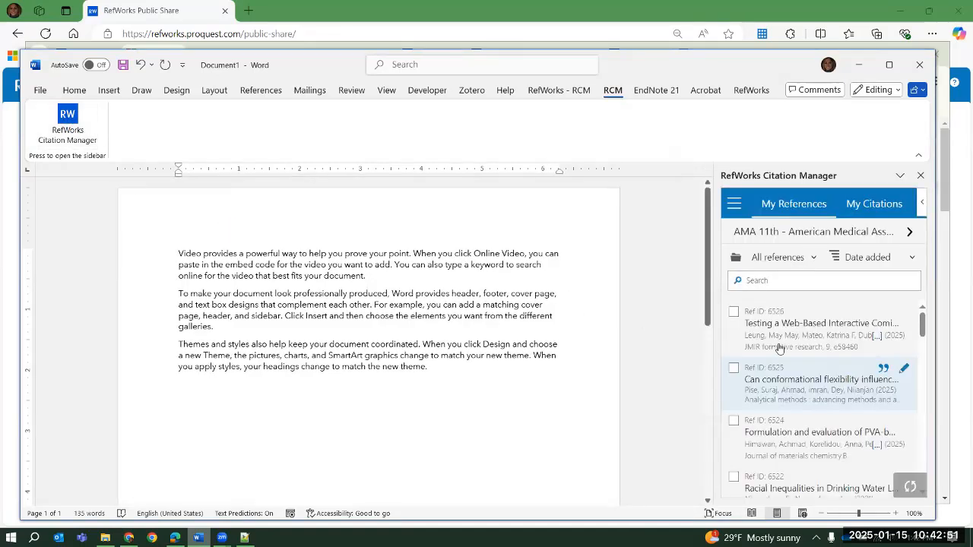
pyautogui.click(735, 205)
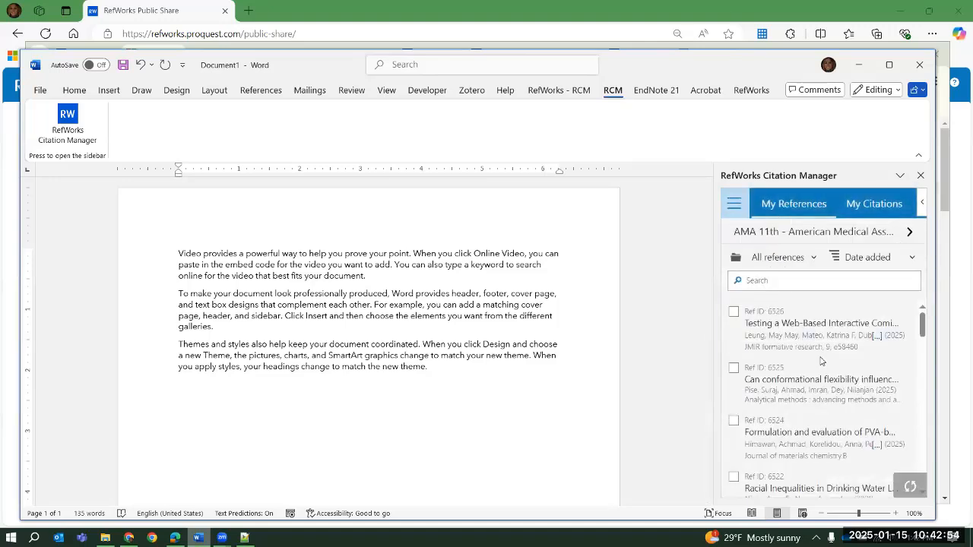
# Insert one in-text citation combining Ref IDs 6524 and 6526 at the end of the first paragraph, and clear the reference selection
pyautogui.click(399, 280)
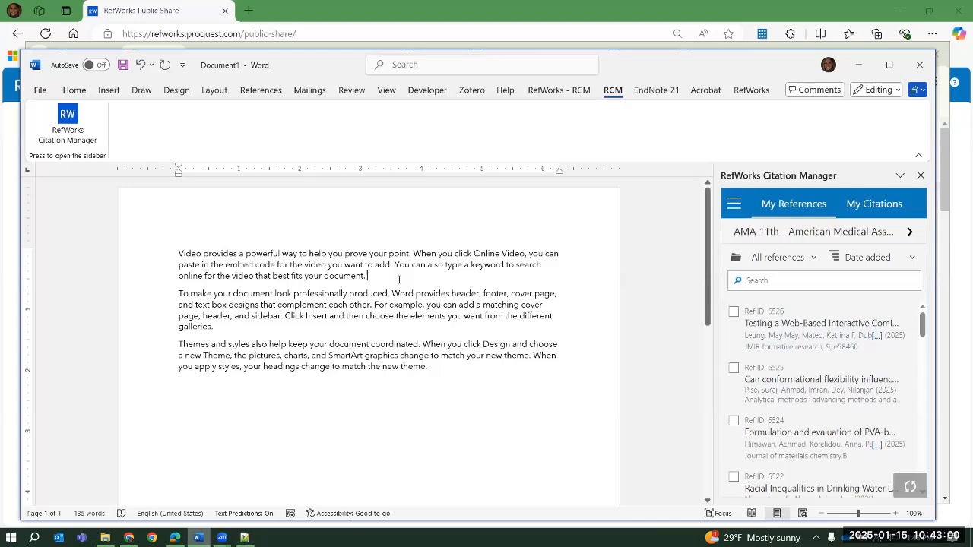
pyautogui.click(735, 421)
pyautogui.click(733, 415)
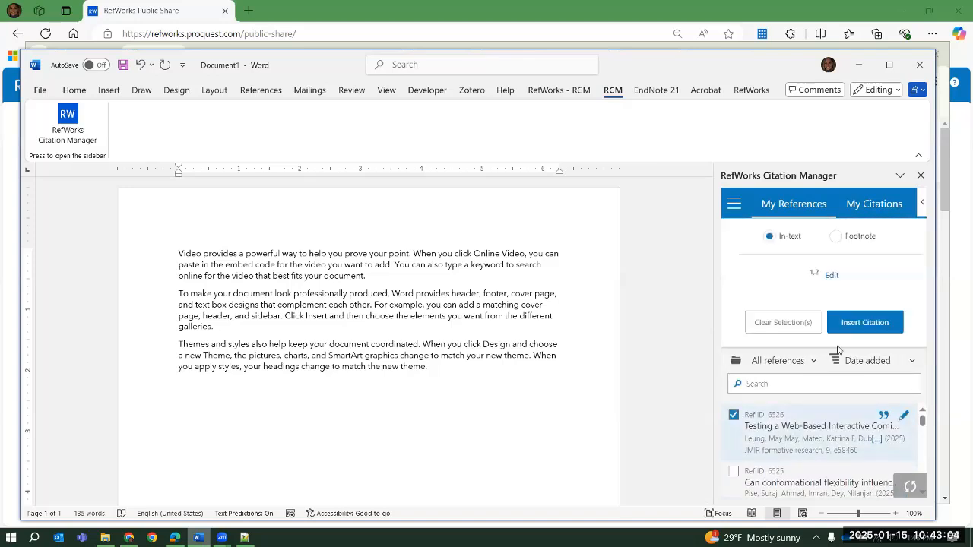
pyautogui.click(852, 332)
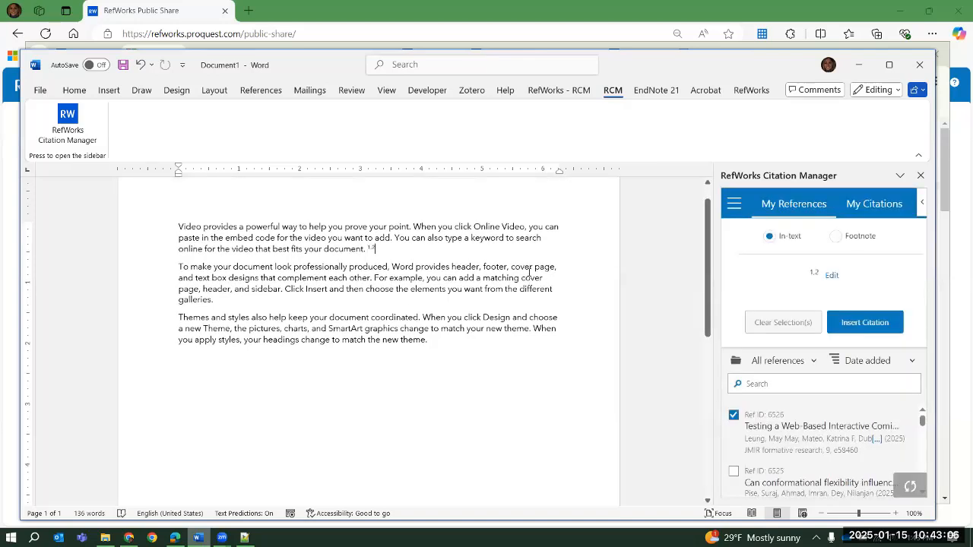
pyautogui.click(798, 324)
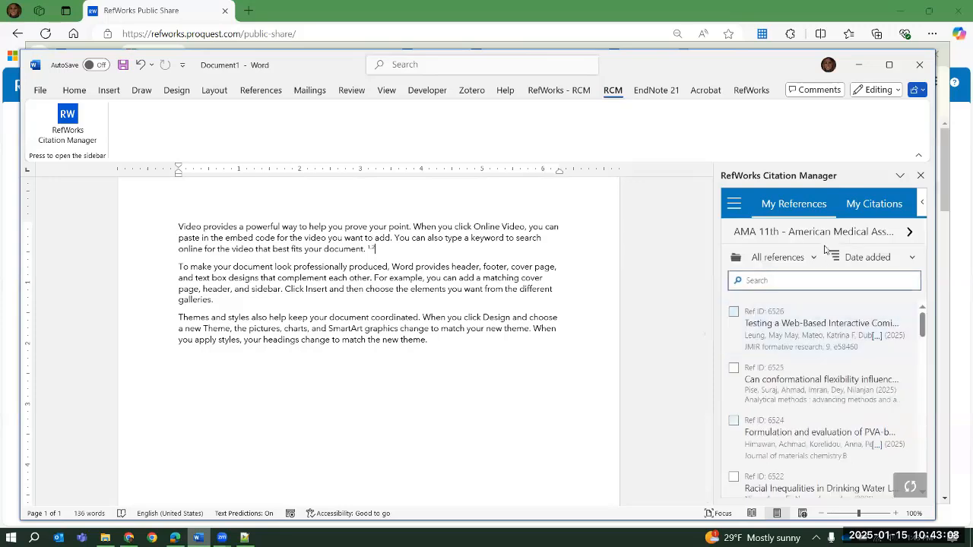
# Change the document's citation style to MLA 7th Edition from the favorite styles
pyautogui.click(828, 238)
pyautogui.click(806, 262)
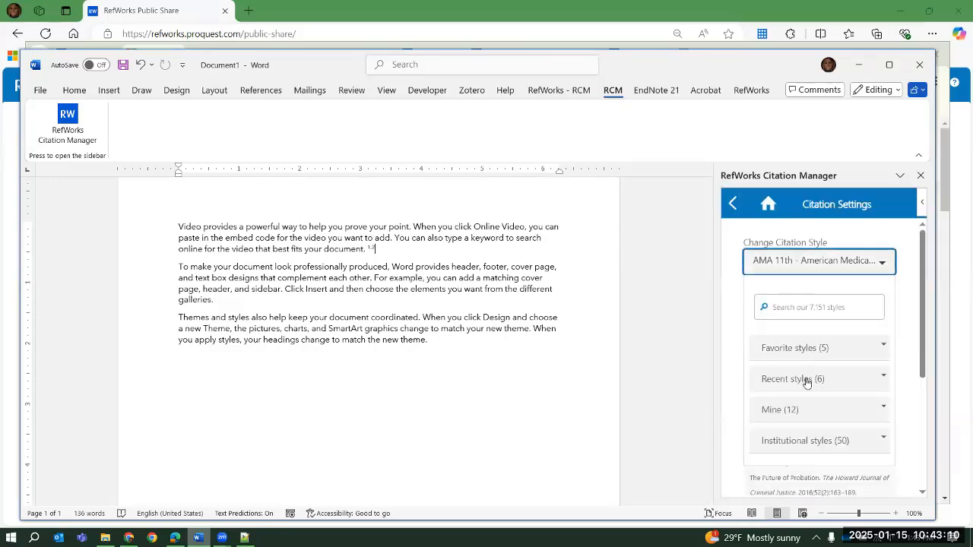
pyautogui.click(817, 350)
pyautogui.scroll(-2, 825, 365)
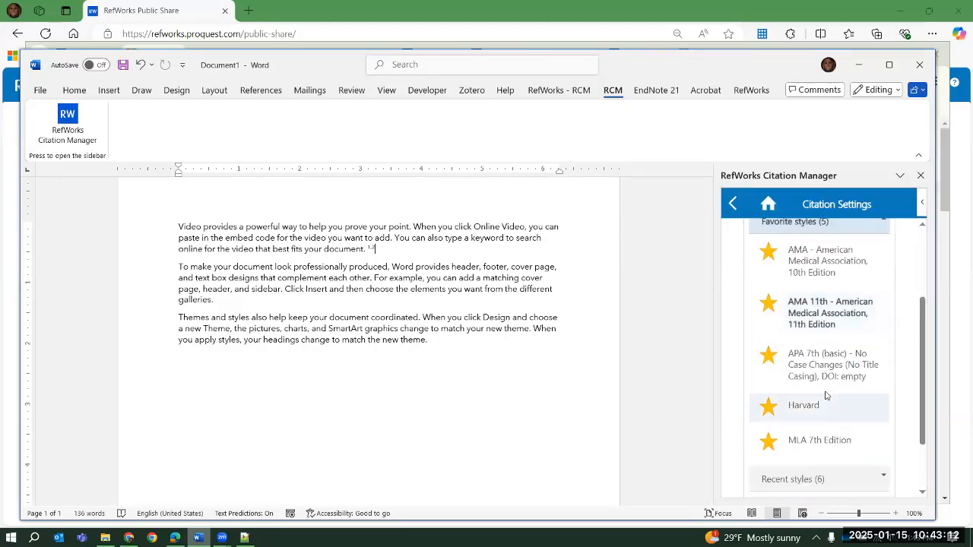
pyautogui.click(813, 440)
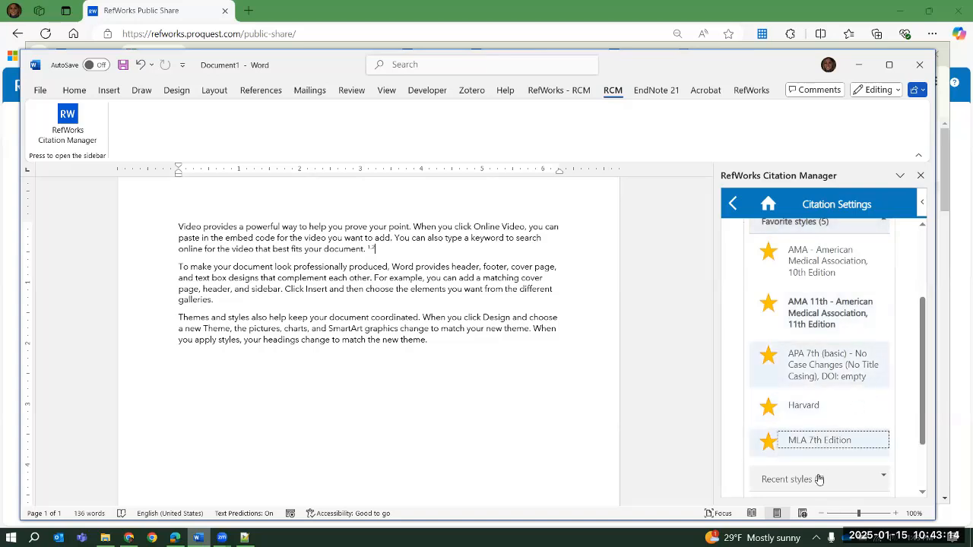
pyautogui.scroll(-1, 861, 344)
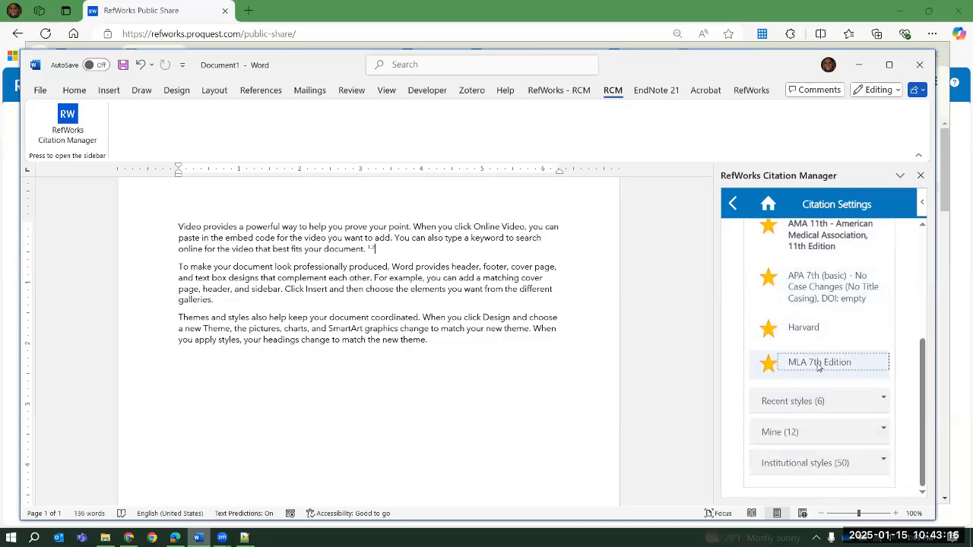
pyautogui.click(821, 414)
pyautogui.scroll(5, 858, 341)
pyautogui.click(855, 388)
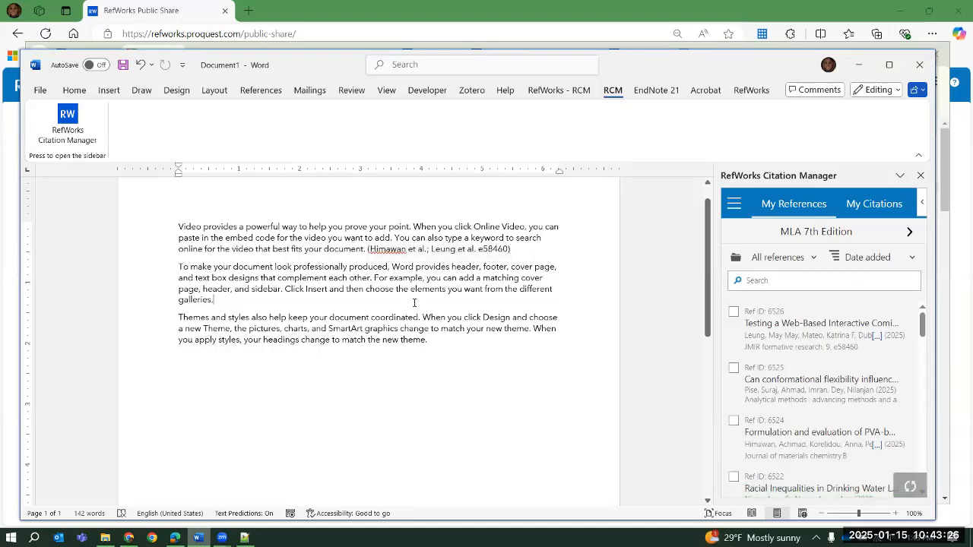
# Cite Ref ID 6521 at the end of the second paragraph and Ref IDs 6515 and 6517 together at the end of the third
pyautogui.scroll(-3, 816, 399)
pyautogui.click(882, 342)
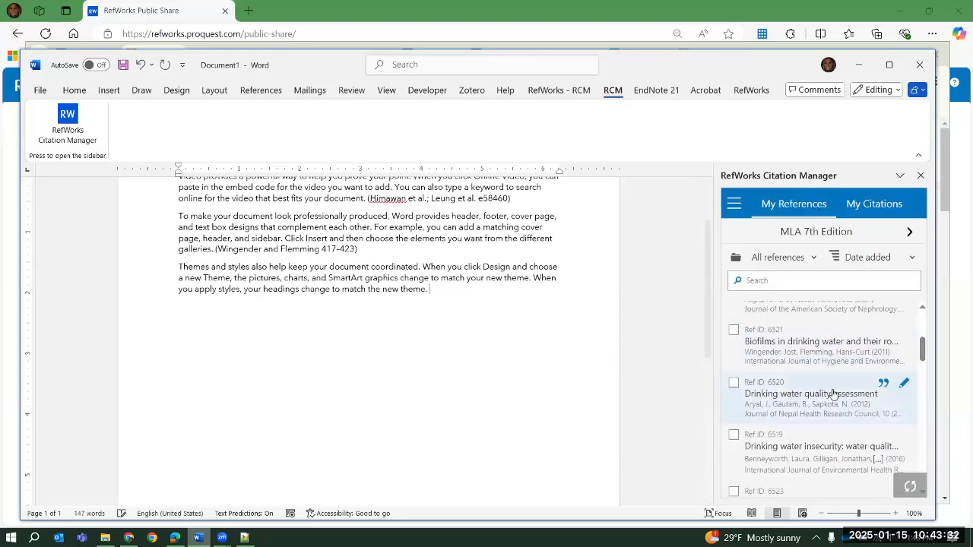
pyautogui.scroll(-3, 831, 393)
pyautogui.click(734, 421)
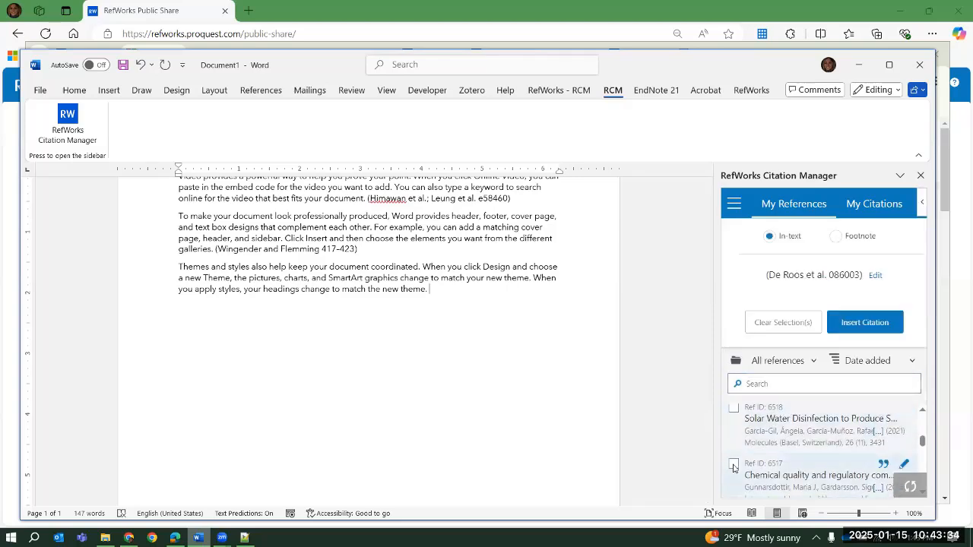
pyautogui.click(734, 464)
pyautogui.click(865, 322)
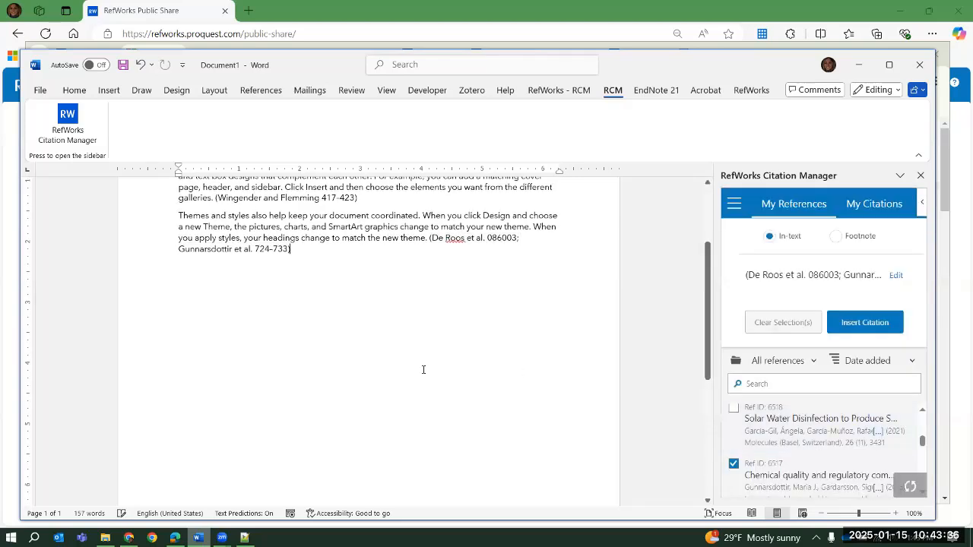
pyautogui.scroll(3, 423, 369)
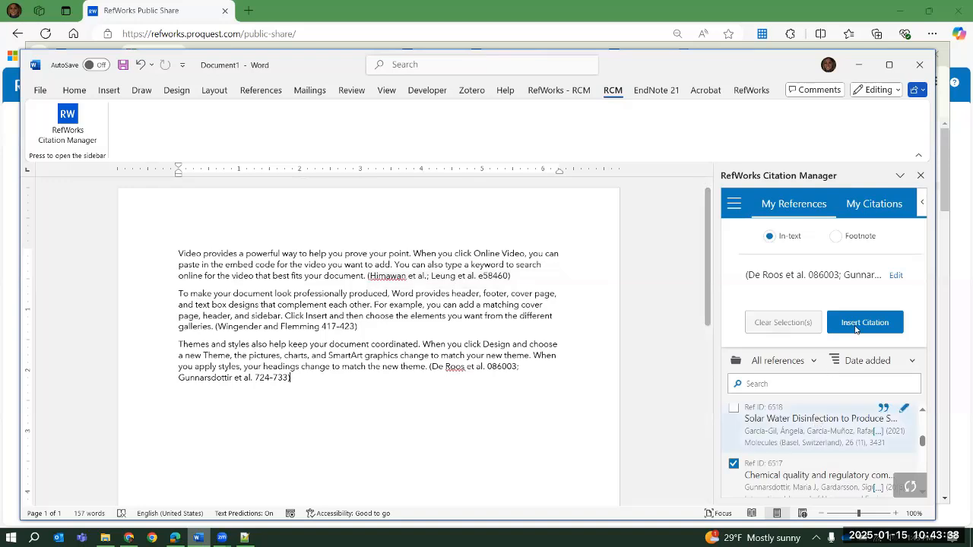
pyautogui.scroll(1, 817, 425)
pyautogui.click(803, 329)
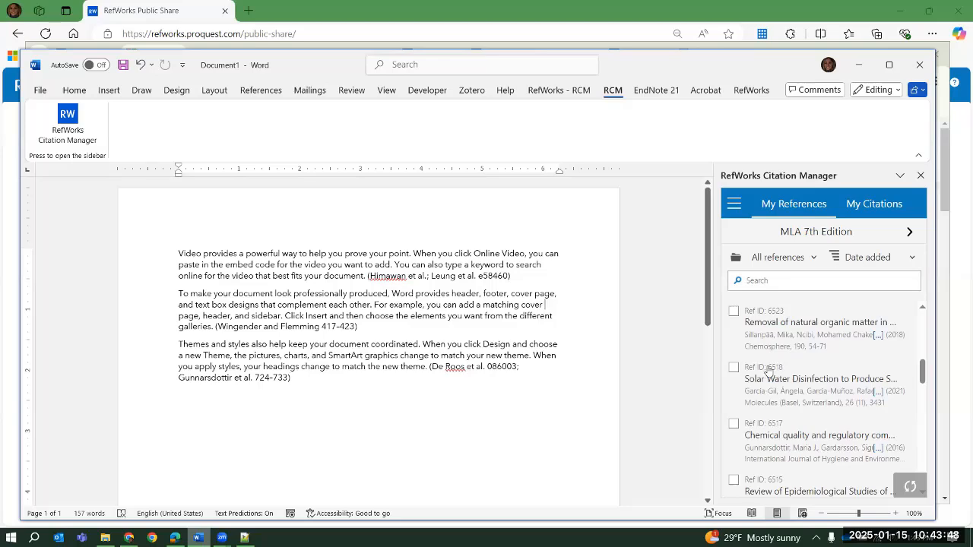
# Insert a citation of Ref ID 6523 after "matching cover" in the second paragraph and after "you can" in the first paragraph's opening line
pyautogui.click(755, 326)
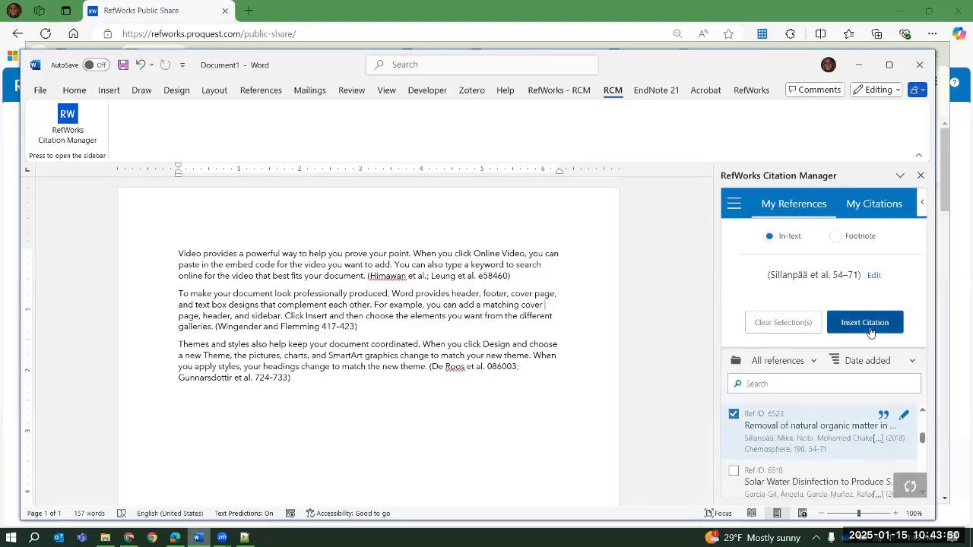
pyautogui.click(865, 323)
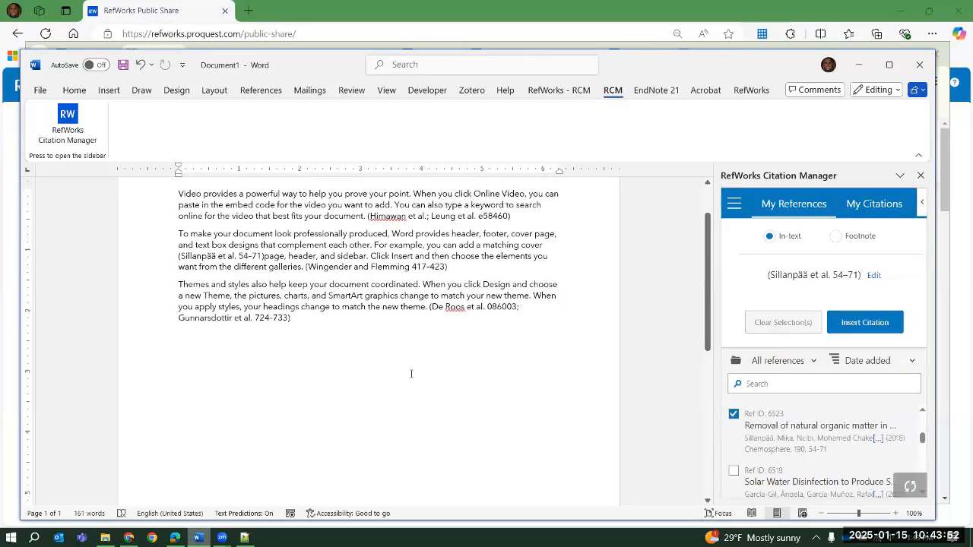
pyautogui.scroll(2, 564, 243)
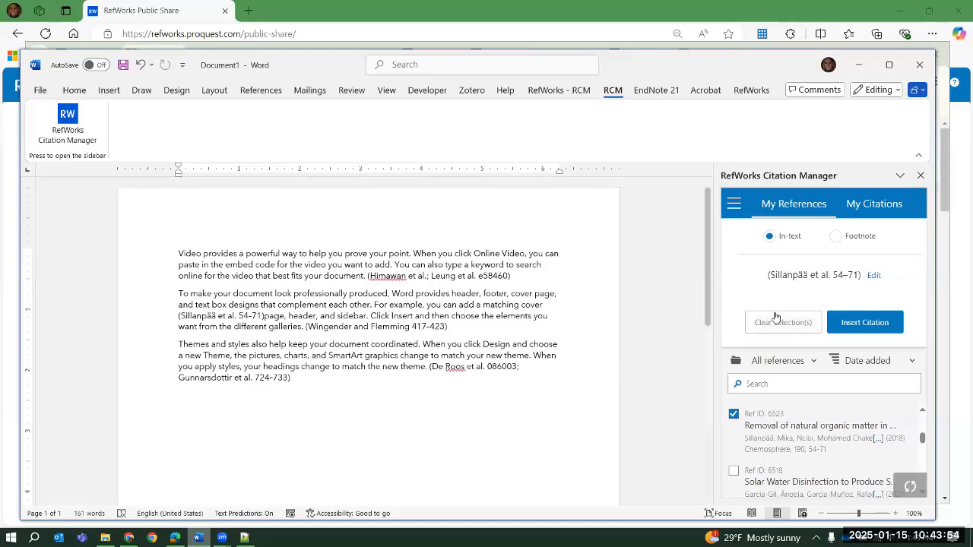
pyautogui.click(854, 323)
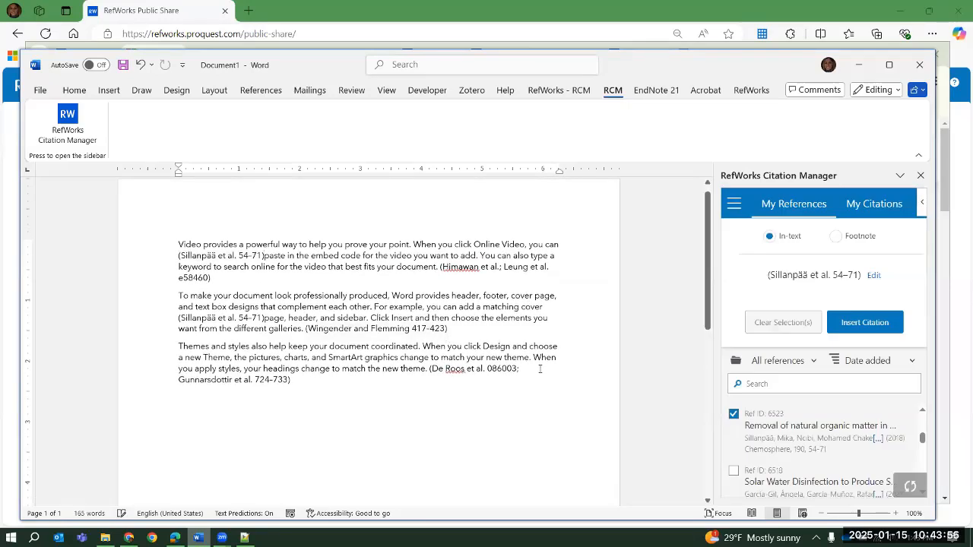
pyautogui.click(772, 324)
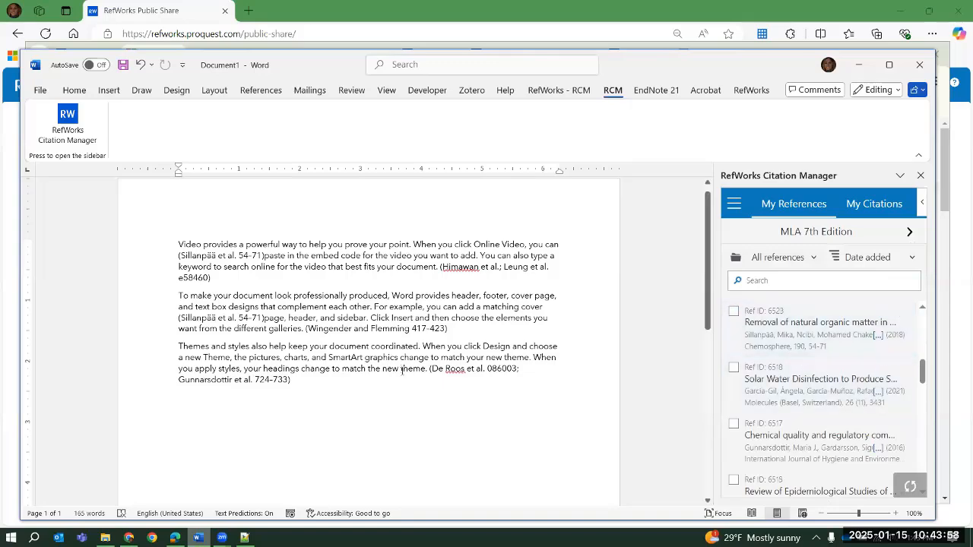
# Turn the bibliography on to add a Works Cited list, review it, and return to the references list
pyautogui.scroll(-5, 432, 425)
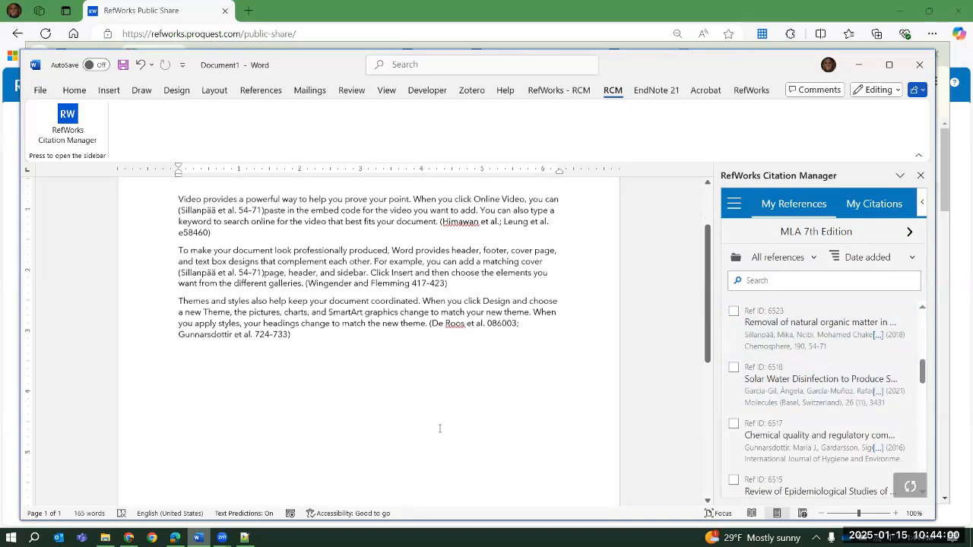
pyautogui.scroll(3, 430, 429)
pyautogui.scroll(3, 430, 428)
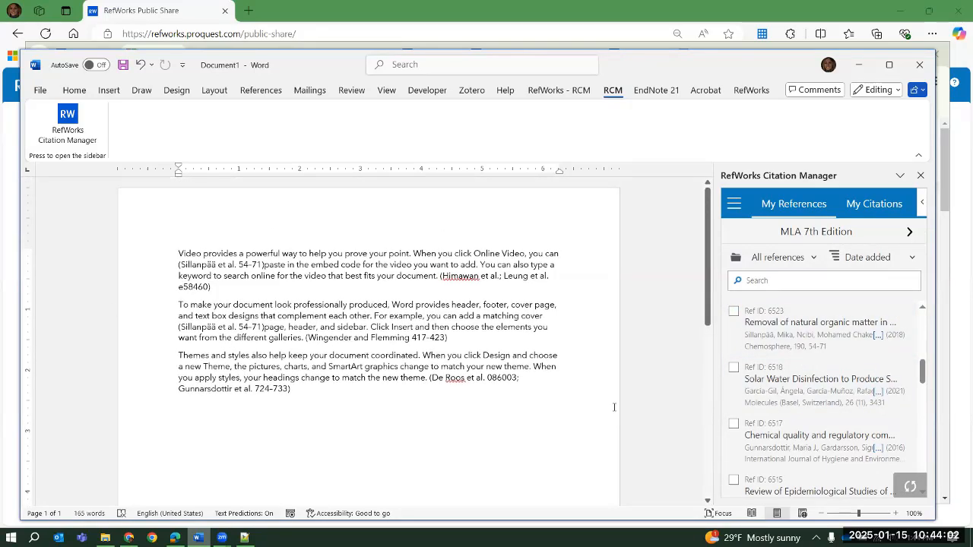
pyautogui.click(735, 205)
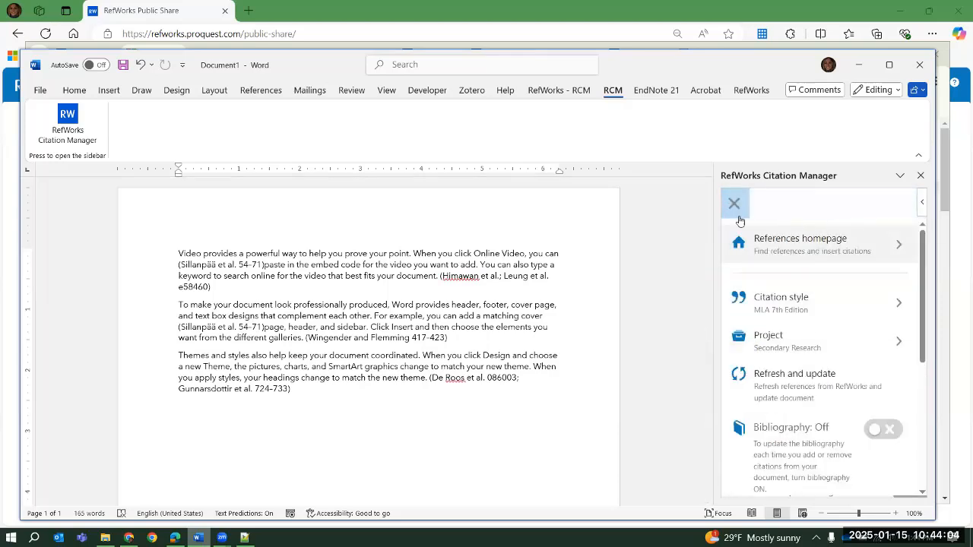
pyautogui.click(881, 428)
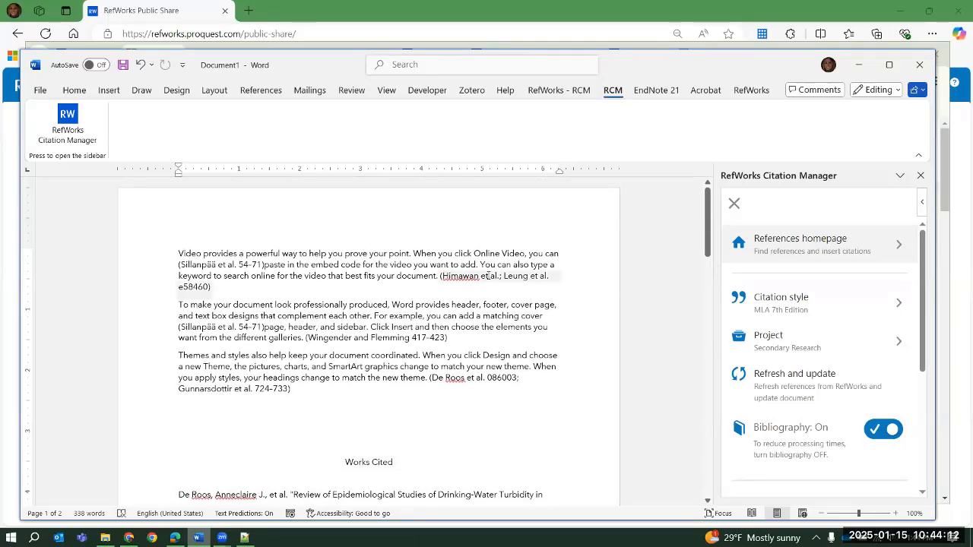
pyautogui.scroll(-10, 506, 308)
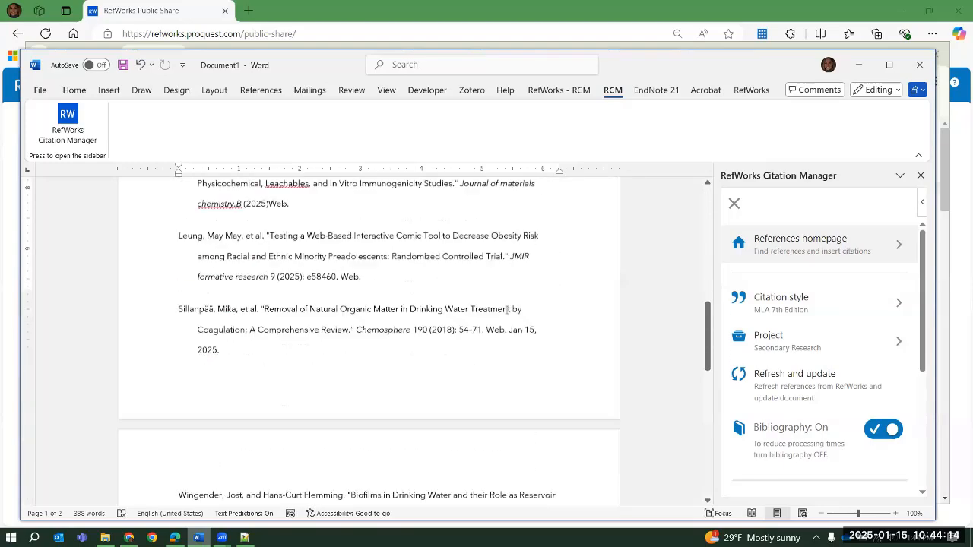
pyautogui.scroll(-2, 507, 310)
pyautogui.scroll(12, 503, 312)
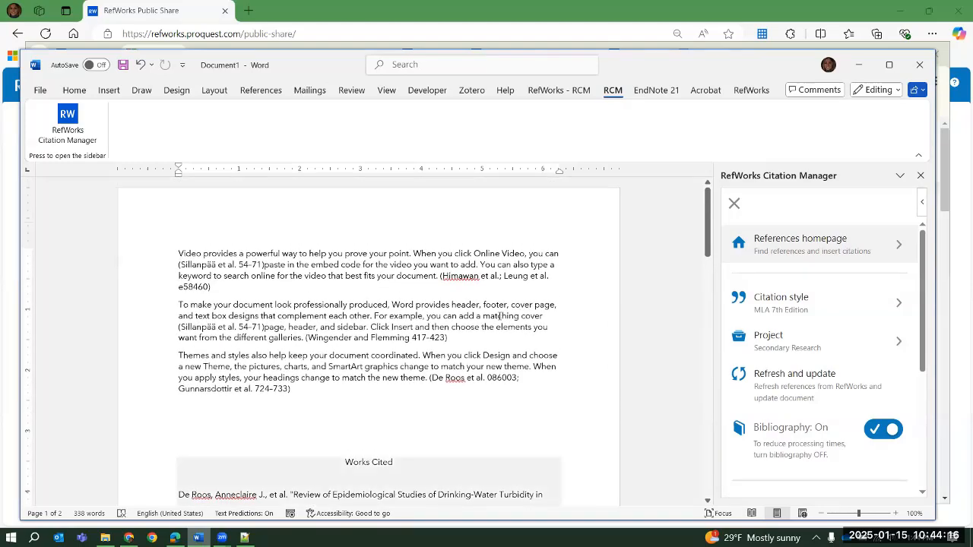
pyautogui.click(736, 203)
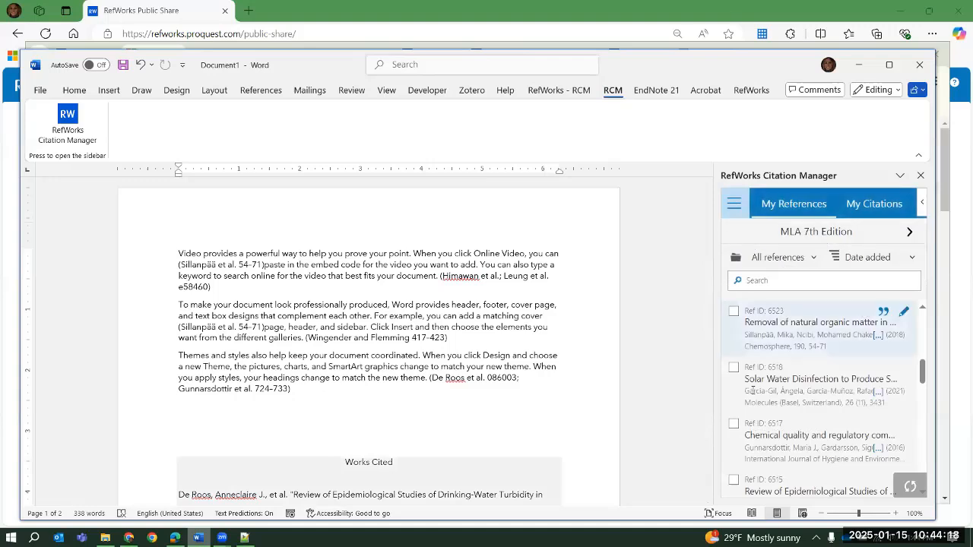
# Update the first paragraph's closing citation, placing Ref ID 6526 before Ref ID 6524, with page number 265 and Author (Year) display for Ref ID 6526
pyautogui.click(503, 277)
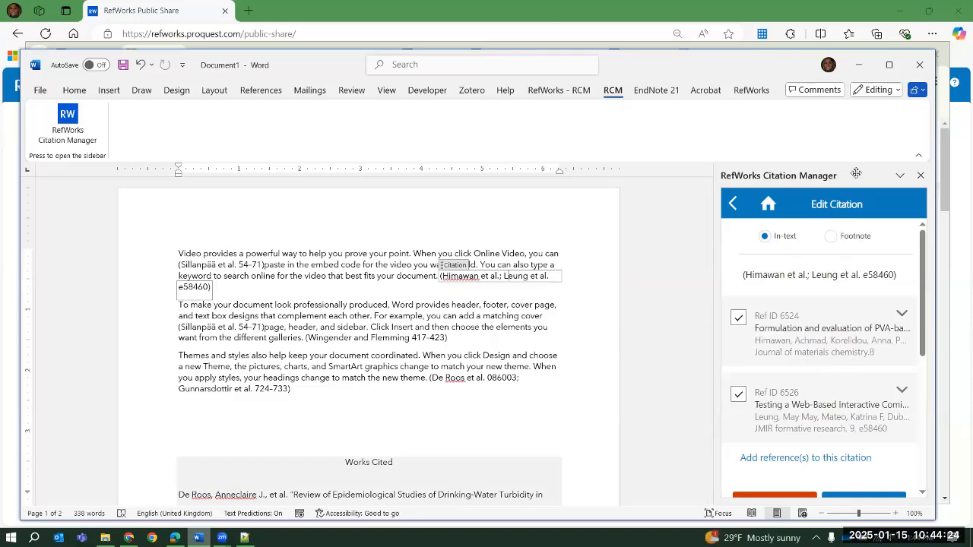
pyautogui.click(881, 315)
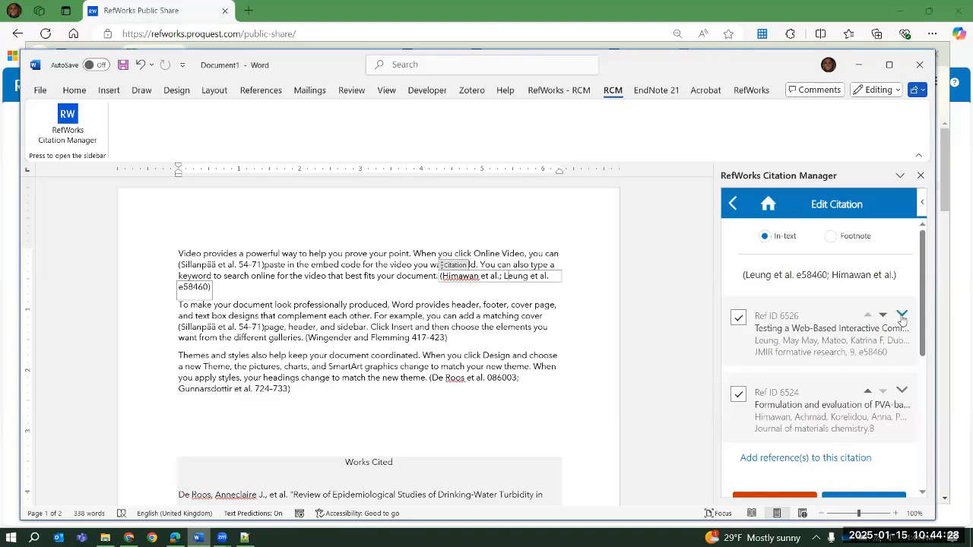
pyautogui.click(902, 318)
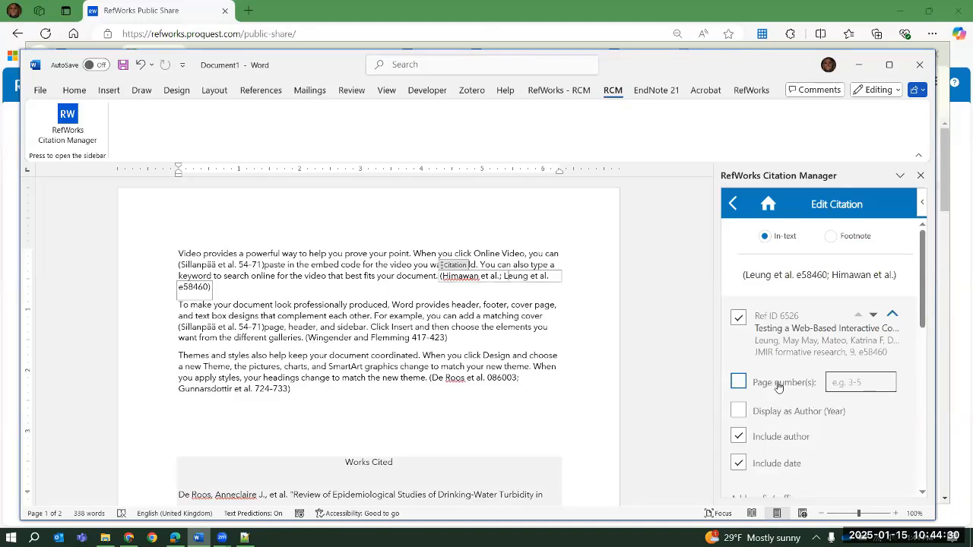
pyautogui.click(738, 382)
pyautogui.click(837, 383)
pyautogui.write('2')
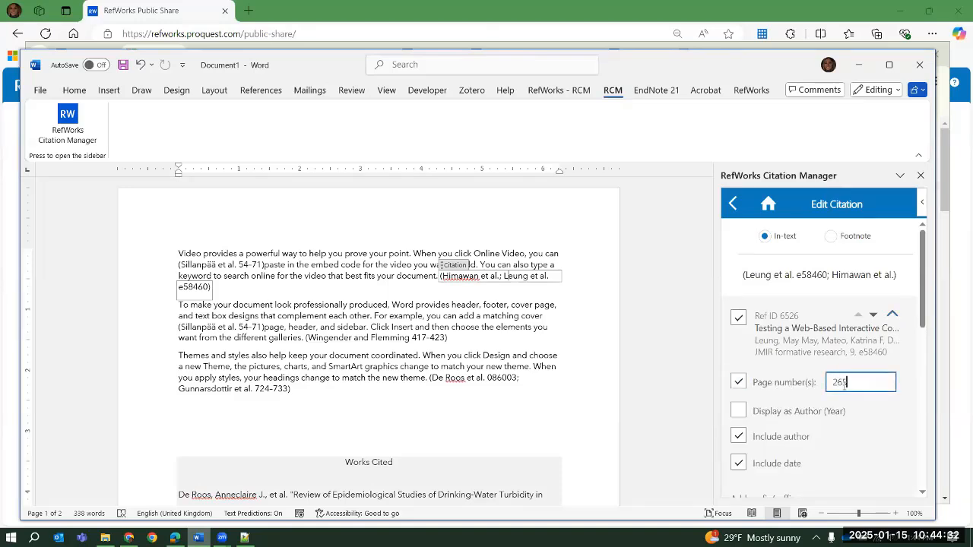
pyautogui.write('65')
pyautogui.click(739, 410)
pyautogui.scroll(-3, 871, 334)
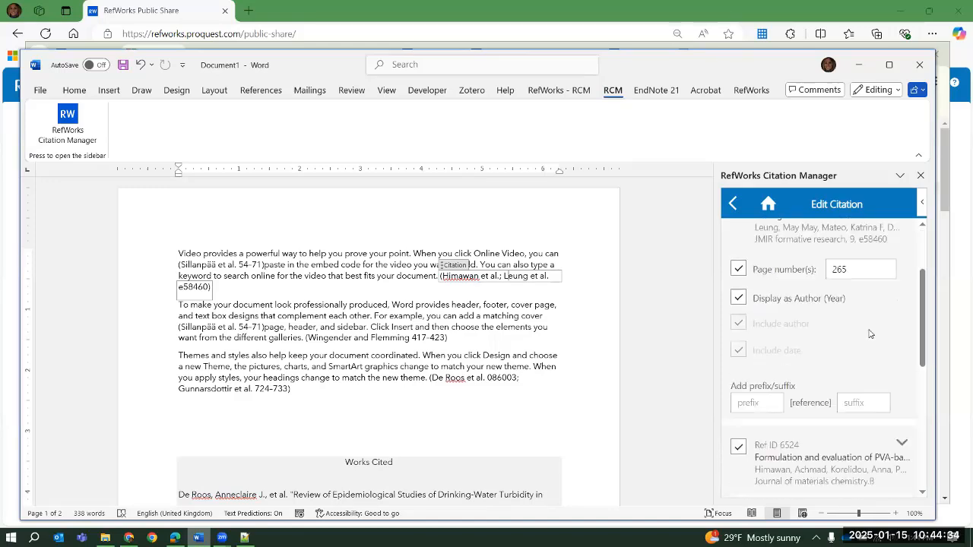
pyautogui.scroll(-3, 871, 335)
pyautogui.click(874, 417)
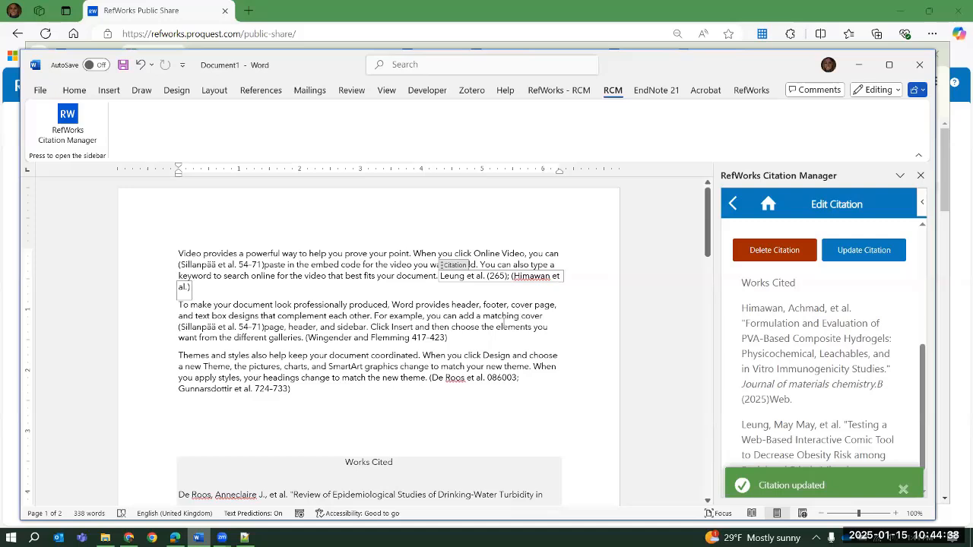
# Delete the citation at the end of the second paragraph and check the Works Cited list
pyautogui.click(423, 342)
pyautogui.click(775, 344)
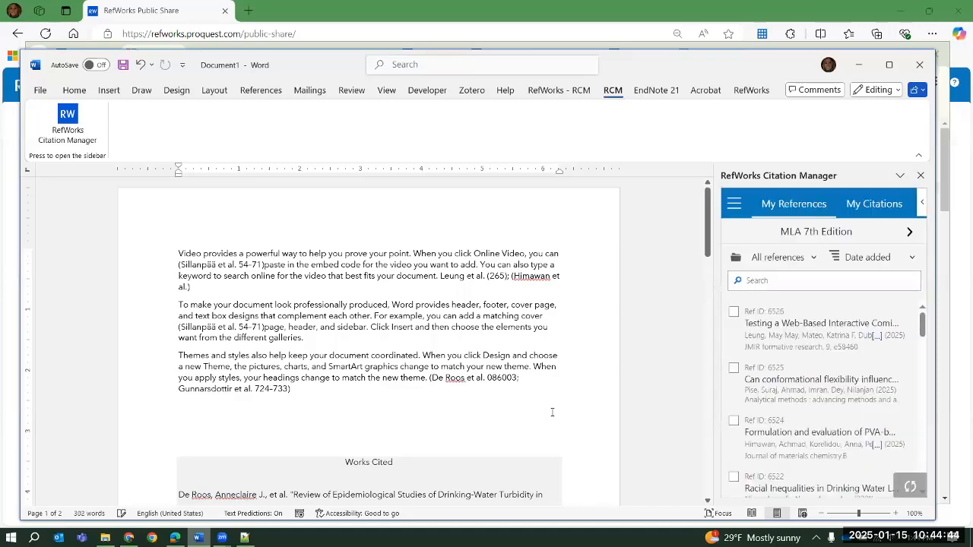
pyautogui.scroll(-4, 552, 412)
pyautogui.scroll(3, 538, 289)
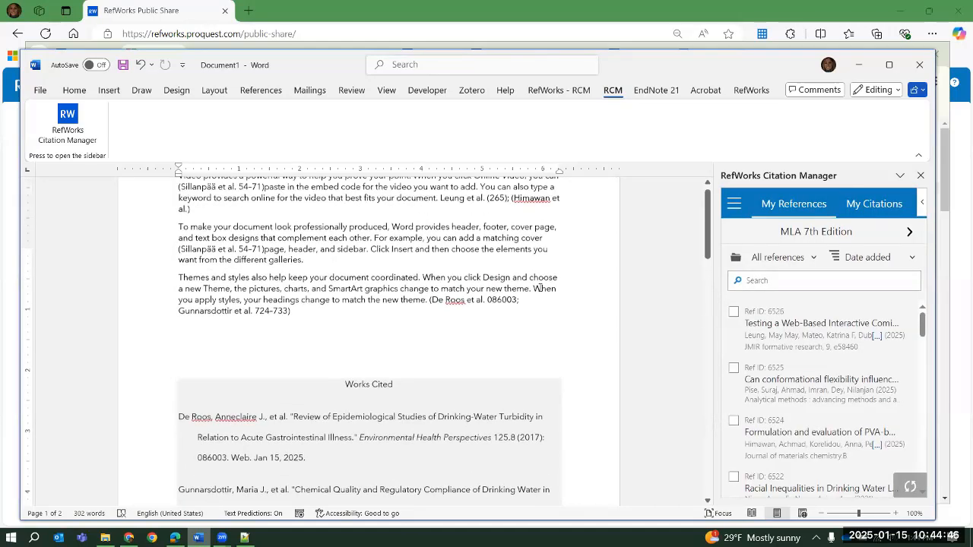
pyautogui.scroll(1, 537, 289)
# Review the document's citation list and locate both in-text occurrences of the Chemosphere article on removing natural organic matter
pyautogui.click(546, 276)
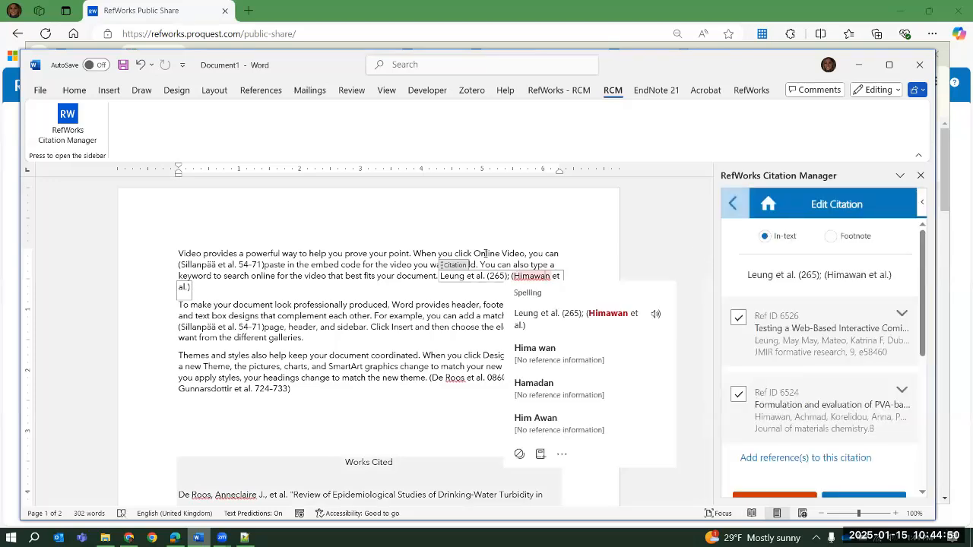
pyautogui.click(733, 204)
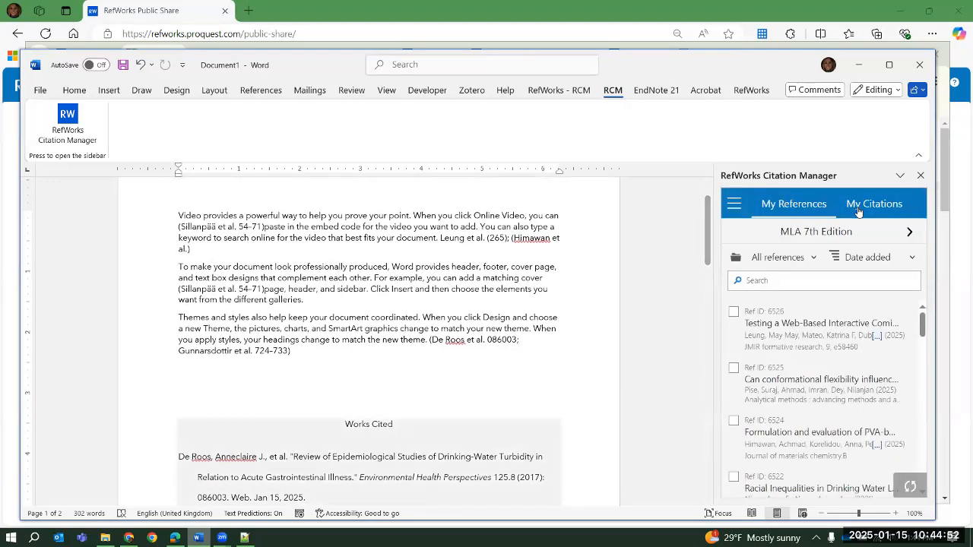
pyautogui.click(874, 205)
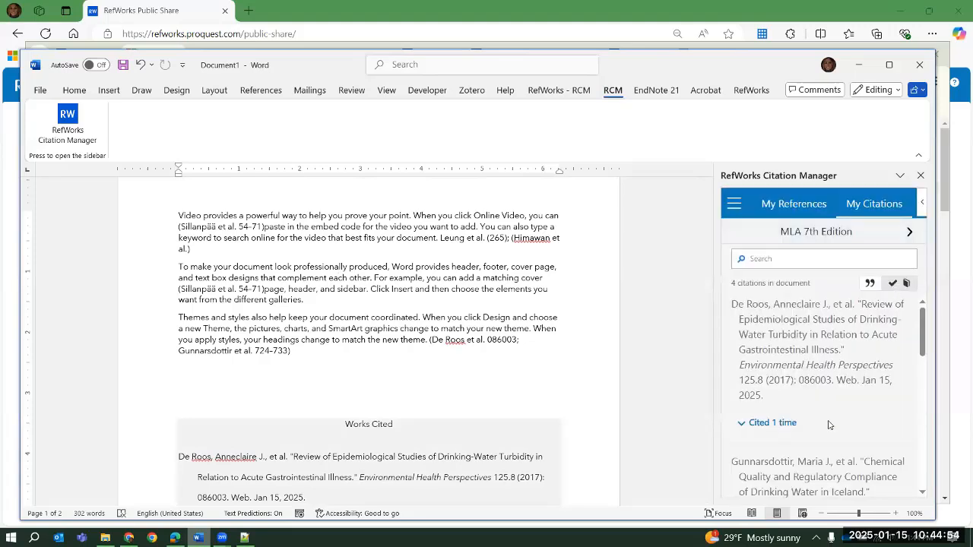
pyautogui.scroll(-6, 867, 401)
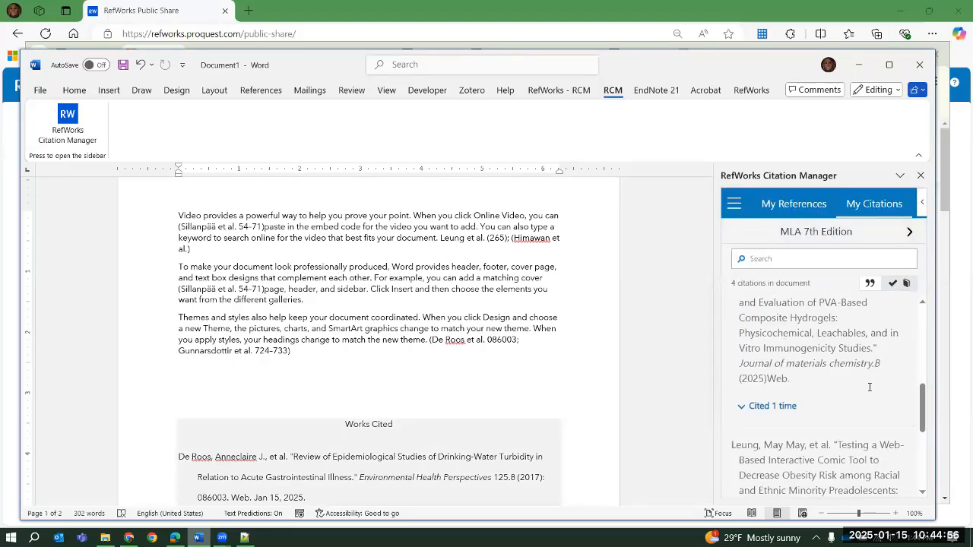
pyautogui.scroll(-2, 870, 388)
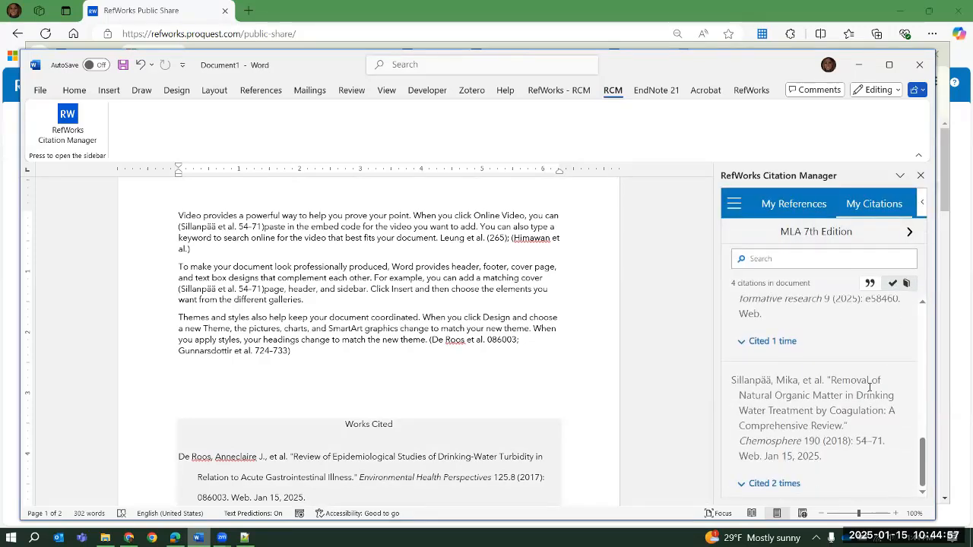
pyautogui.click(774, 484)
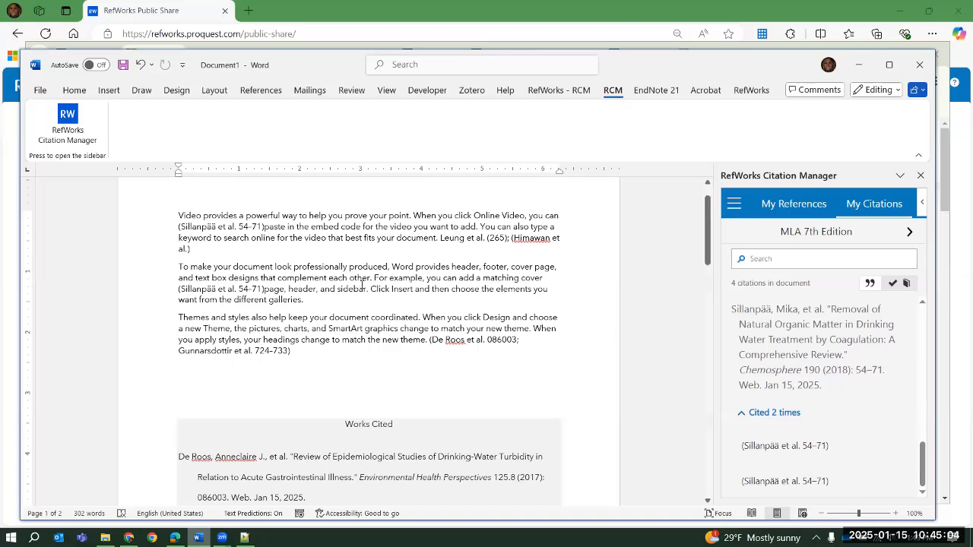
pyautogui.click(765, 260)
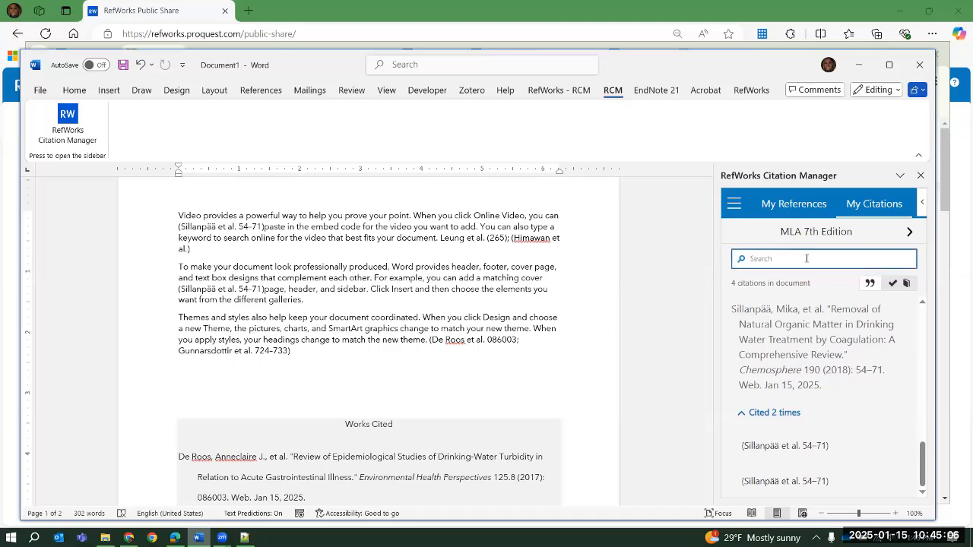
pyautogui.click(796, 446)
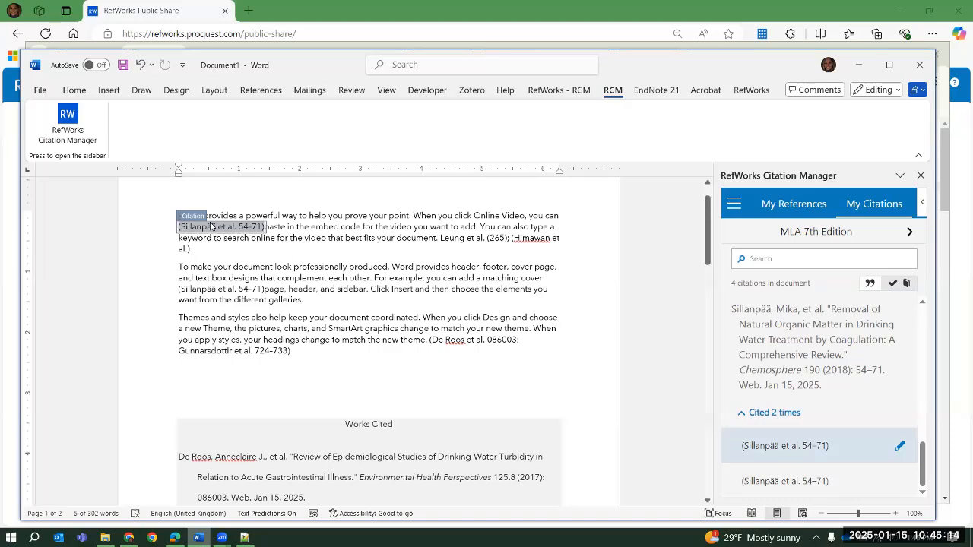
pyautogui.click(778, 484)
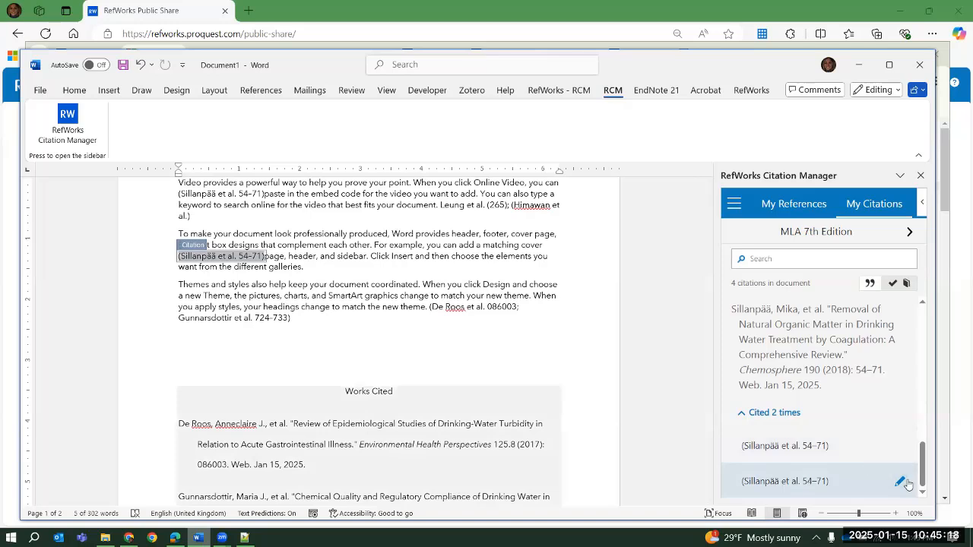
# Examine the editing options for the second paragraph's Ref ID 6523 citation and return to the citation list without changes
pyautogui.click(899, 482)
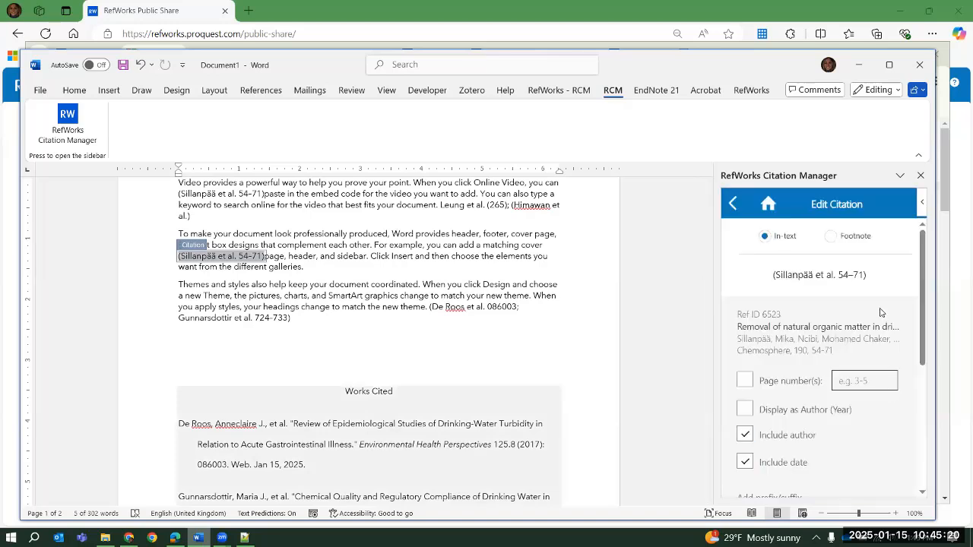
pyautogui.scroll(-2, 886, 347)
pyautogui.scroll(2, 852, 327)
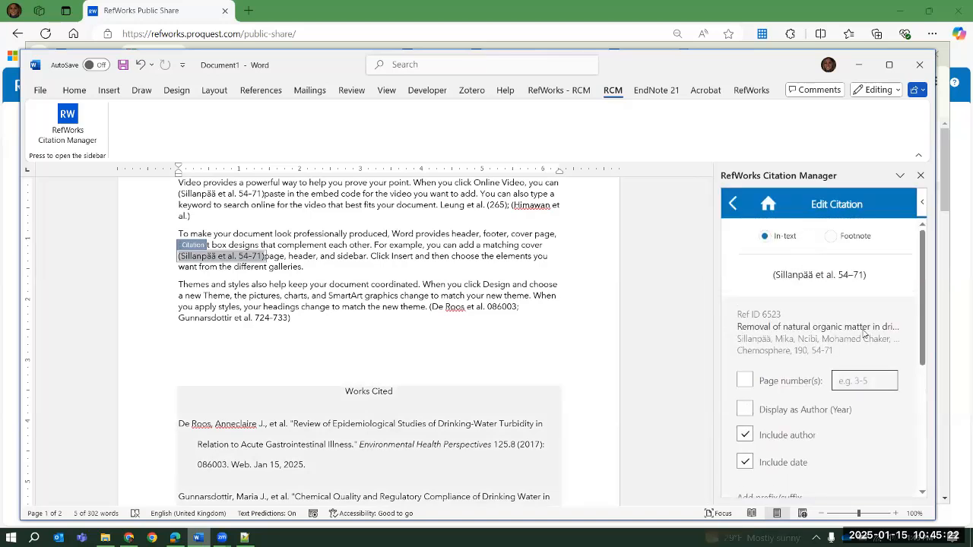
pyautogui.click(733, 204)
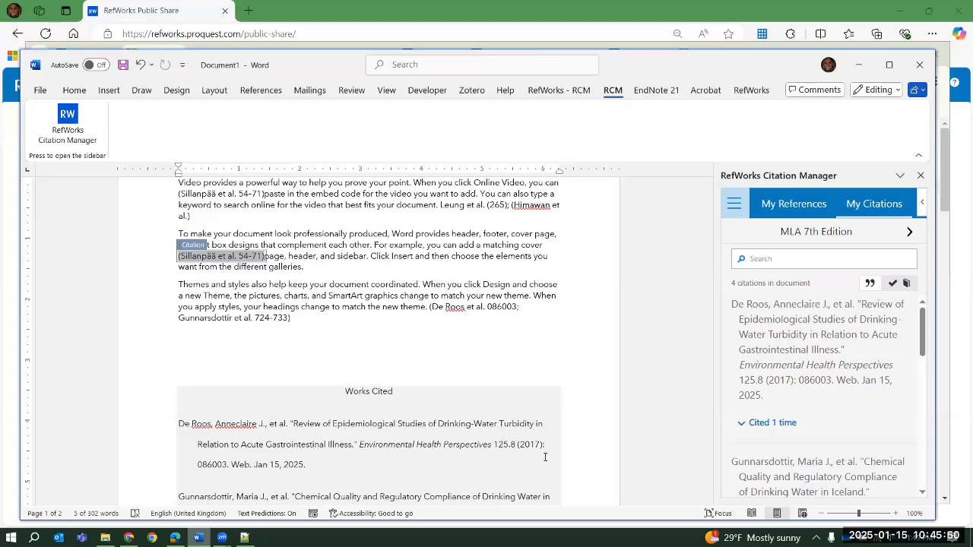
# Switch to RefWorks in Chrome, display the last imported references in Citation View, and return to the Word document
pyautogui.click(129, 538)
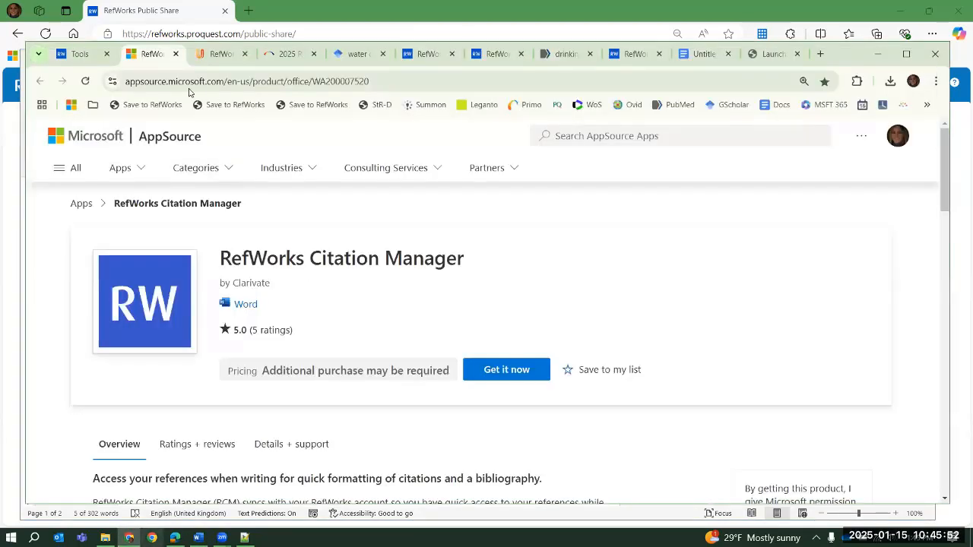
pyautogui.click(80, 54)
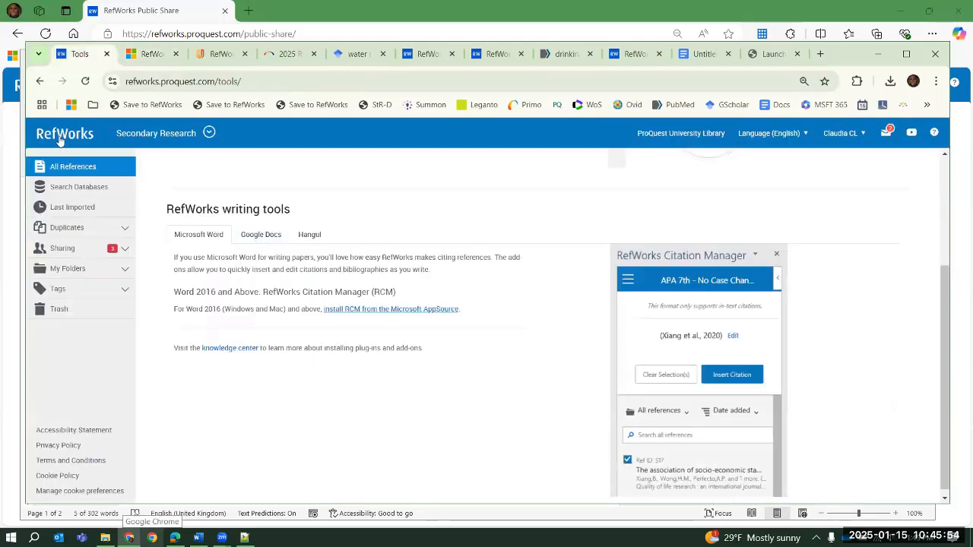
pyautogui.click(72, 207)
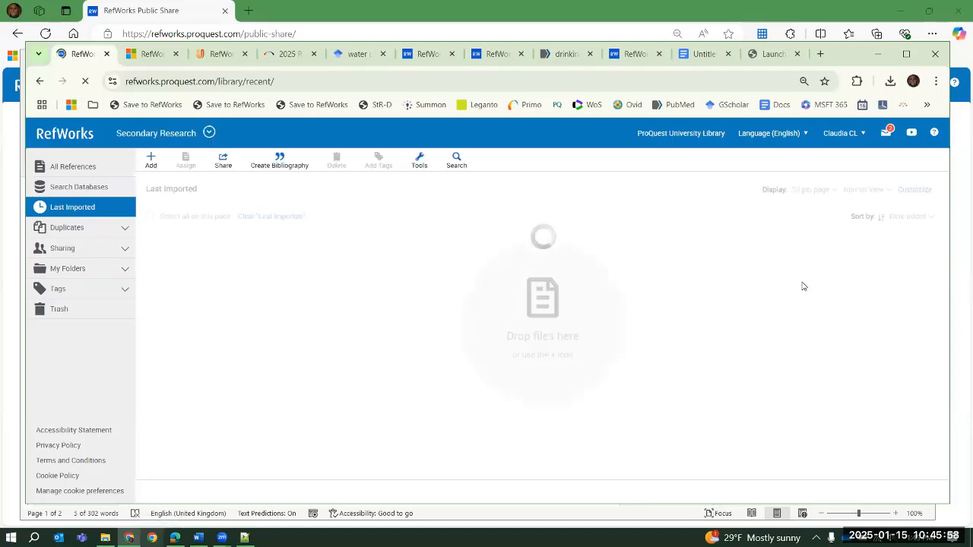
pyautogui.click(848, 189)
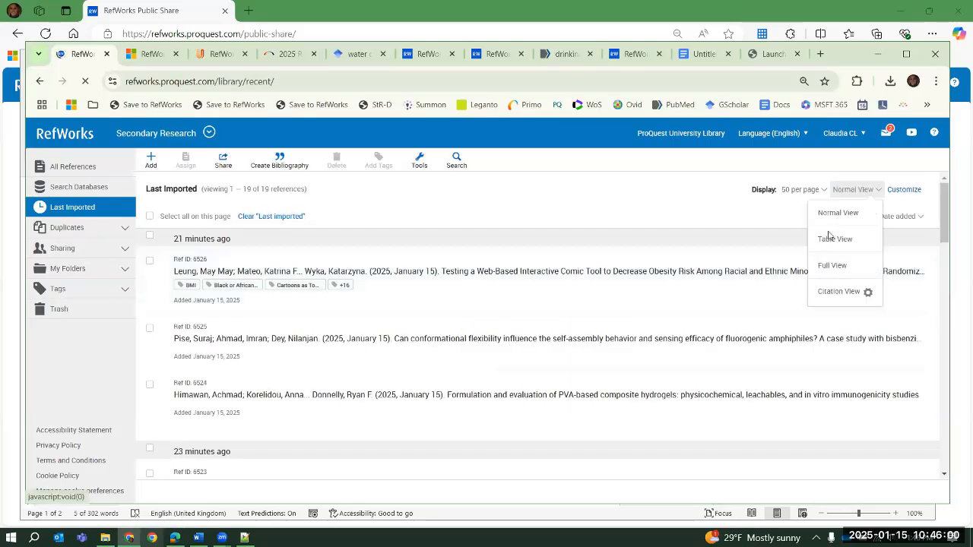
pyautogui.click(839, 291)
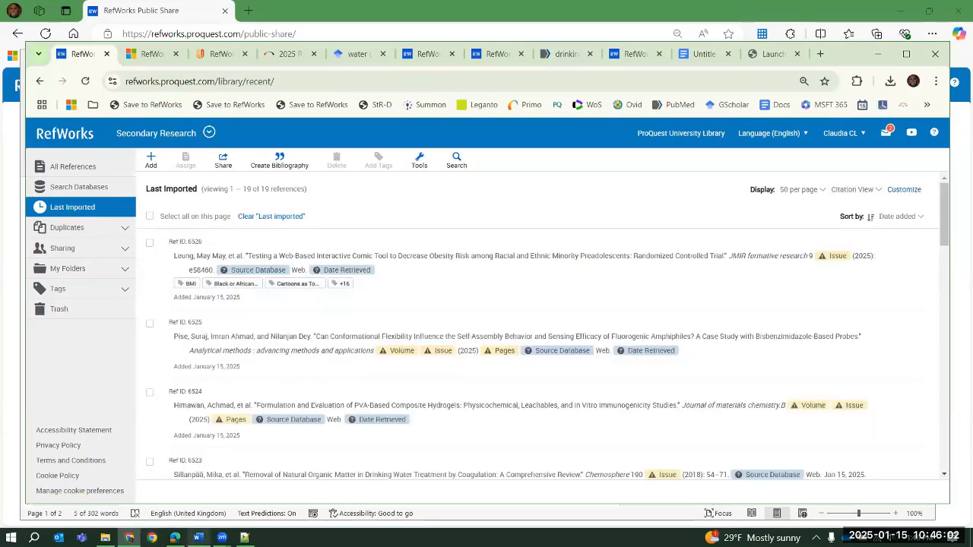
pyautogui.hotkey('alt', 'Tab')
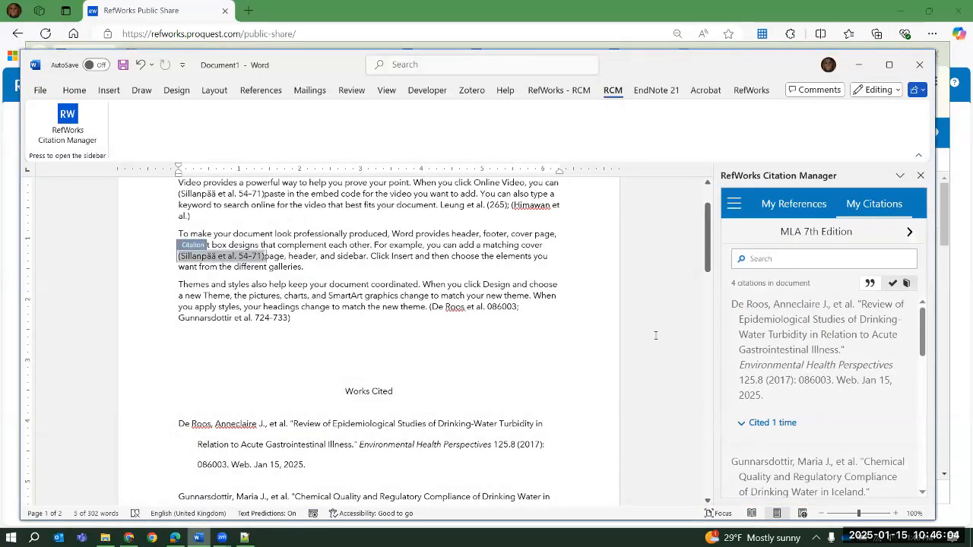
pyautogui.click(503, 260)
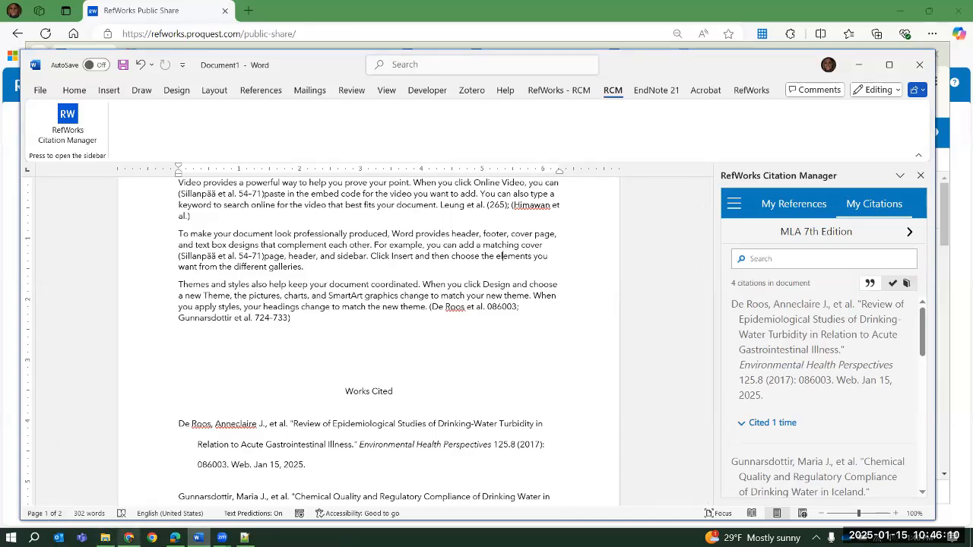
# Switch back to RefWorks in Chrome and open the Marketplace page of the Google Docs add-on from the writing tools
pyautogui.click(129, 538)
pyautogui.click(419, 160)
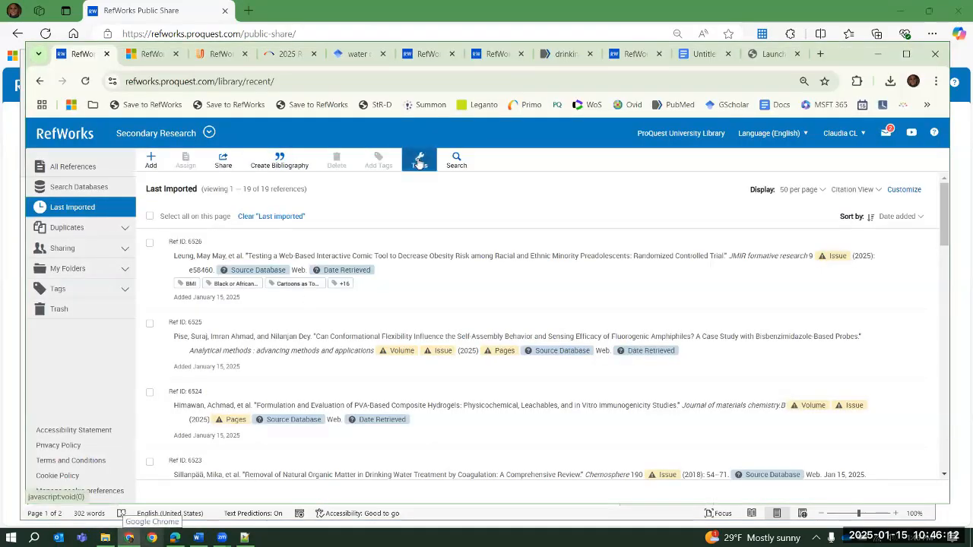
pyautogui.click(445, 242)
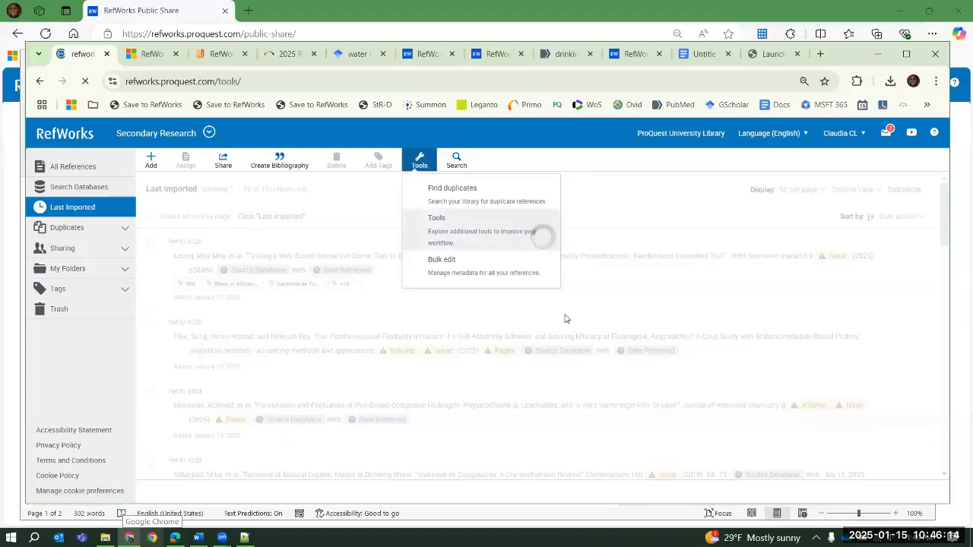
pyautogui.click(259, 348)
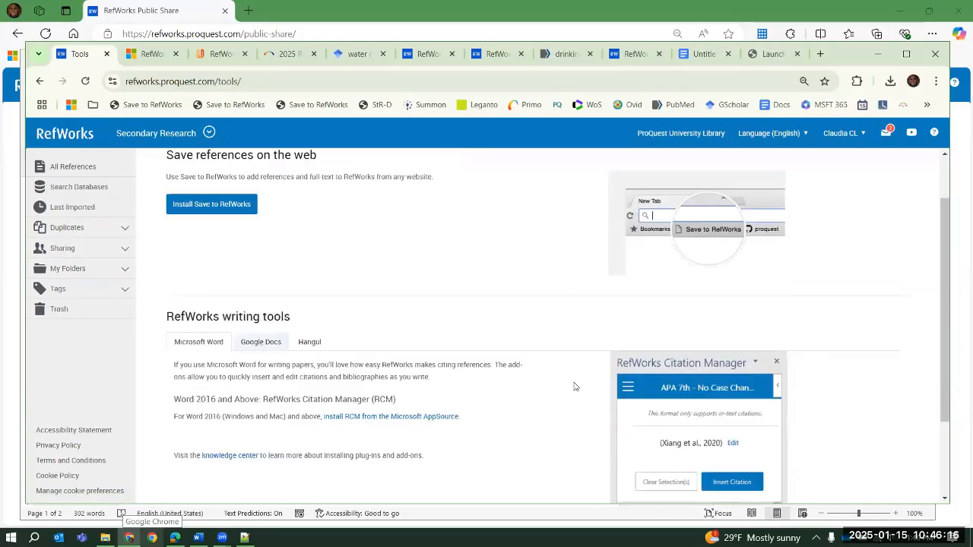
pyautogui.scroll(-2, 647, 377)
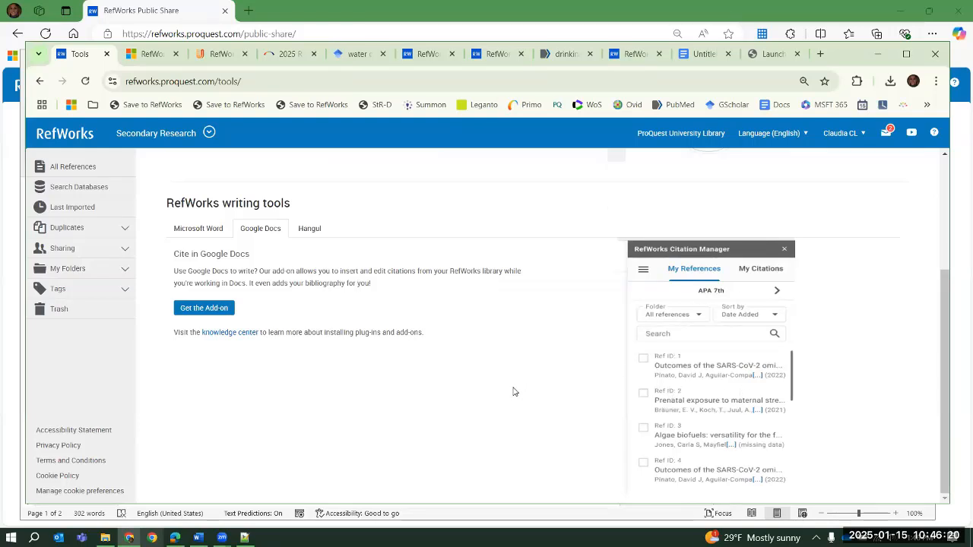
pyautogui.click(210, 310)
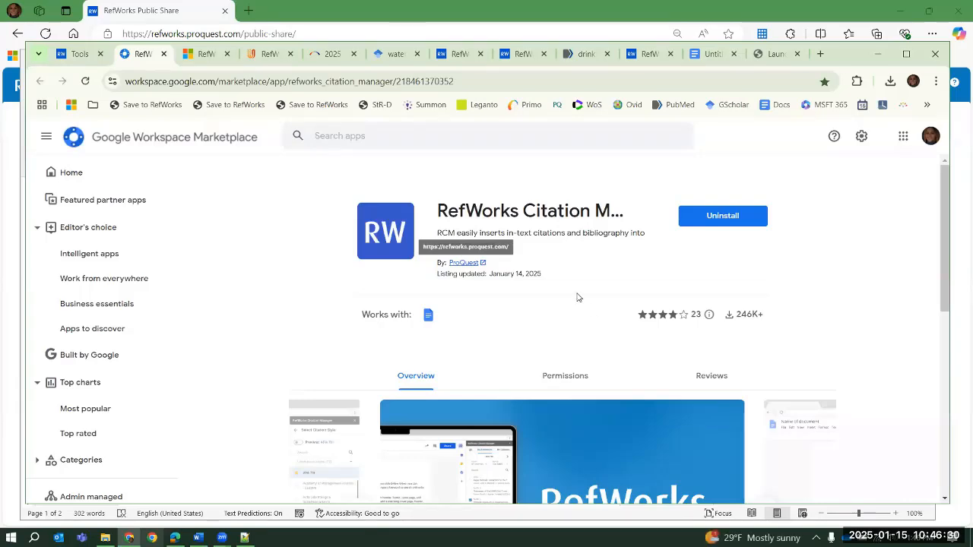
pyautogui.click(226, 520)
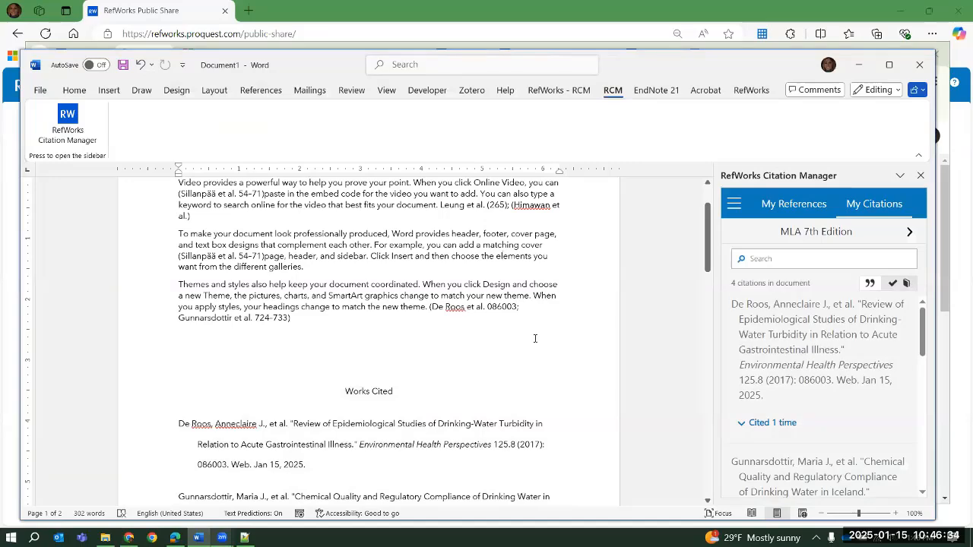
pyautogui.scroll(2, 535, 339)
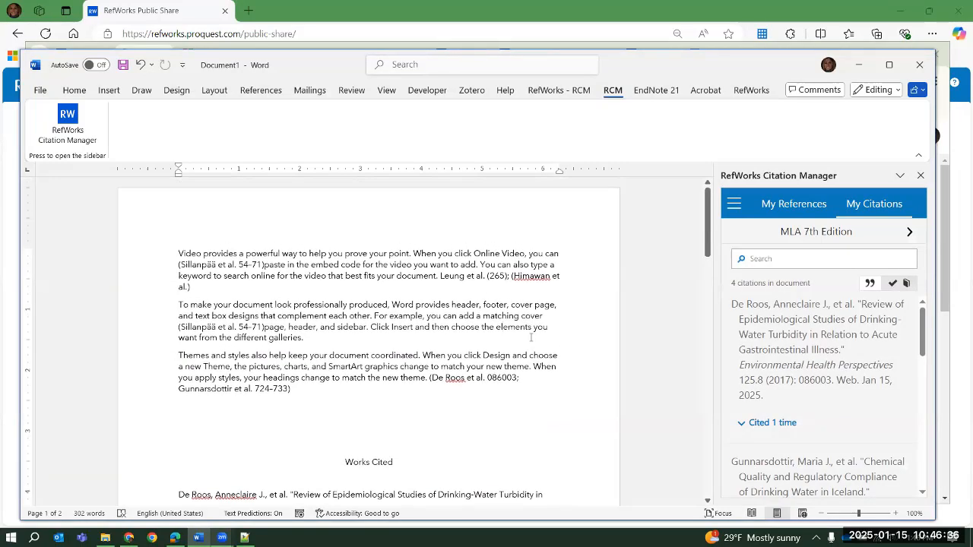
pyautogui.click(128, 538)
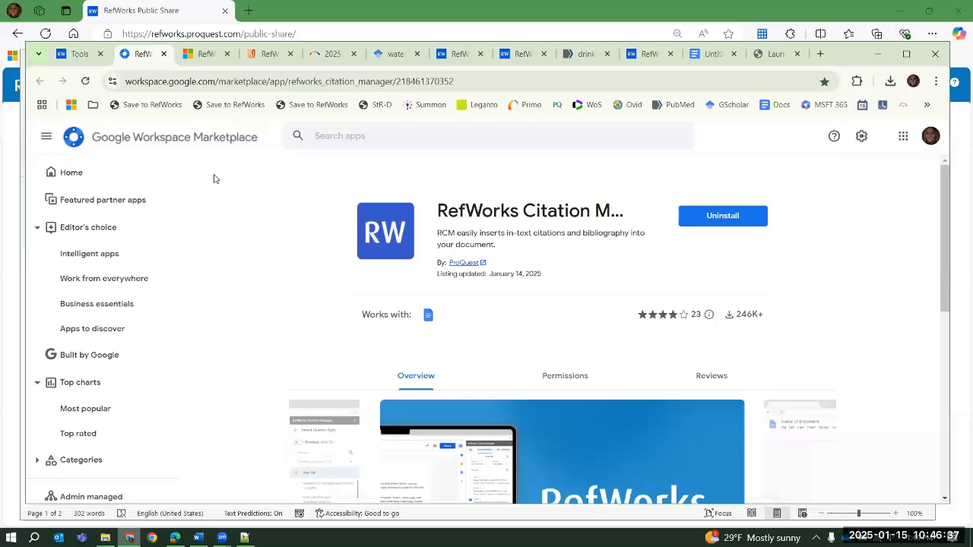
# Return to the last imported references in RefWorks and review the account options and the project invitation notification
pyautogui.click(77, 57)
pyautogui.click(72, 207)
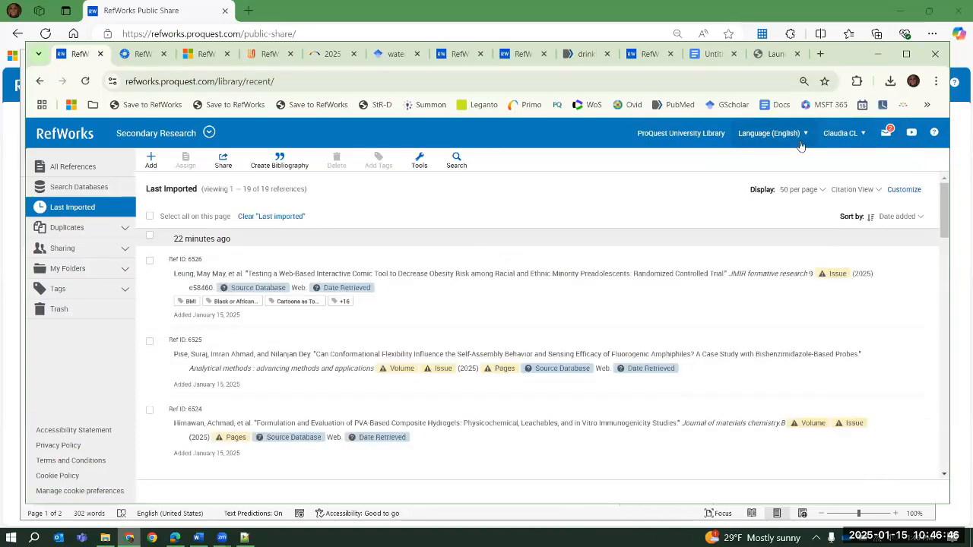
pyautogui.click(859, 139)
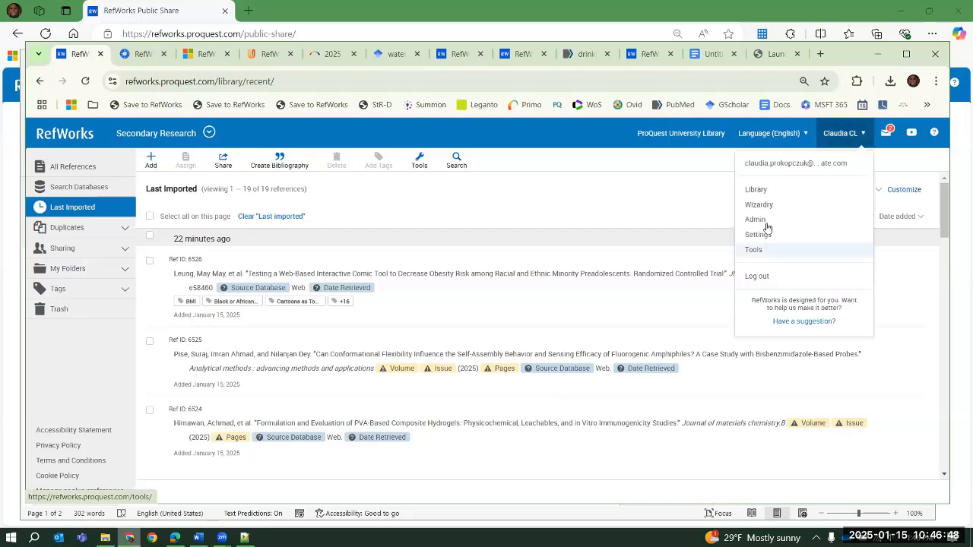
pyautogui.click(588, 165)
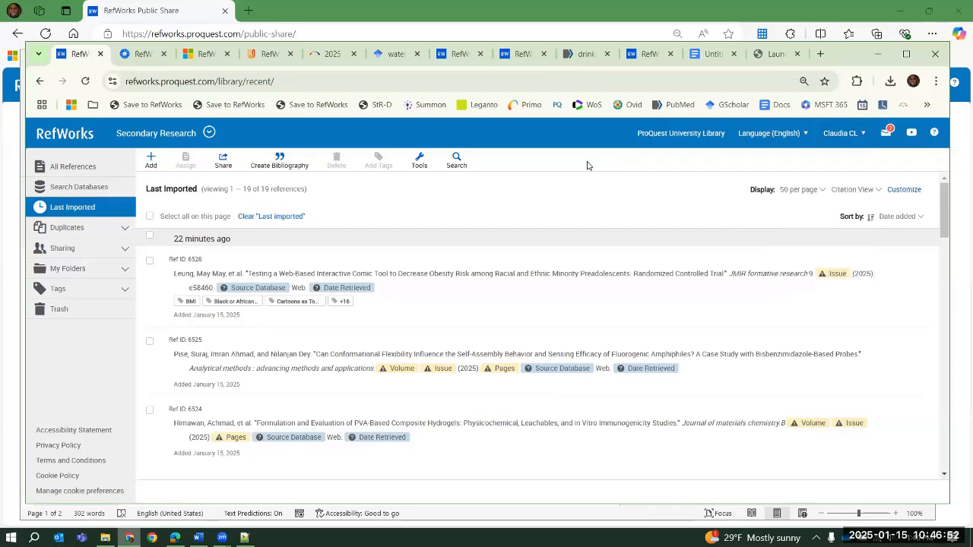
pyautogui.click(880, 133)
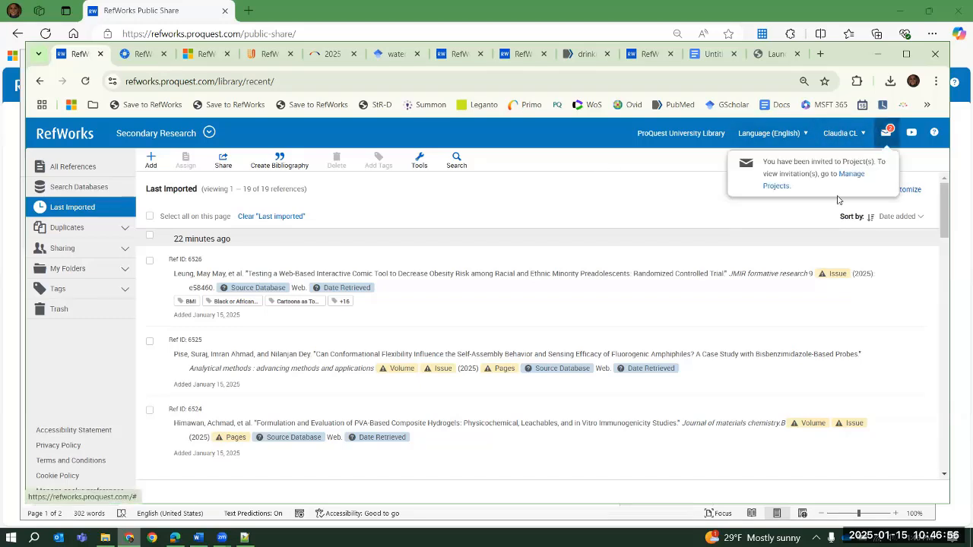
pyautogui.click(596, 169)
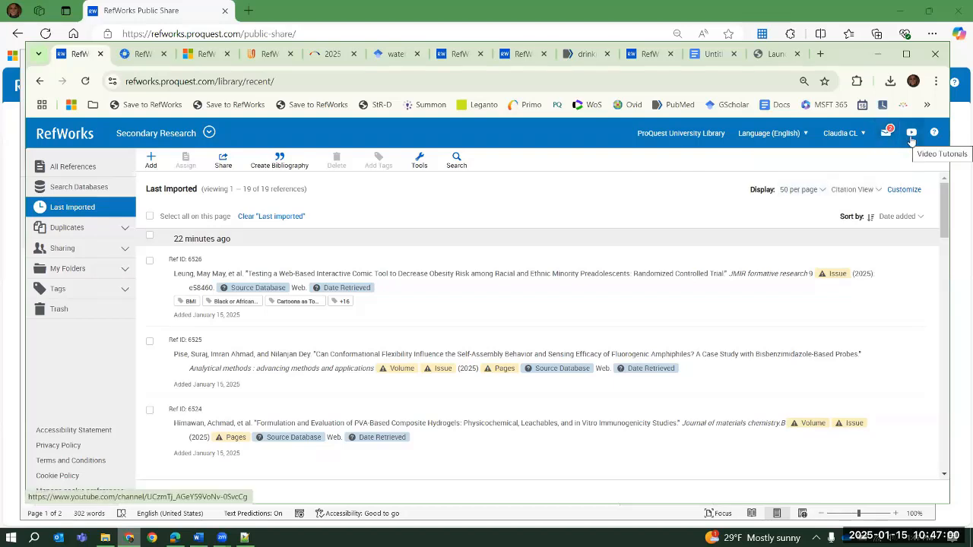
# Open the RefWorks video tutorials channel on YouTube, browse its Getting Started and Advanced Features playlists, and return to RefWorks
pyautogui.click(911, 135)
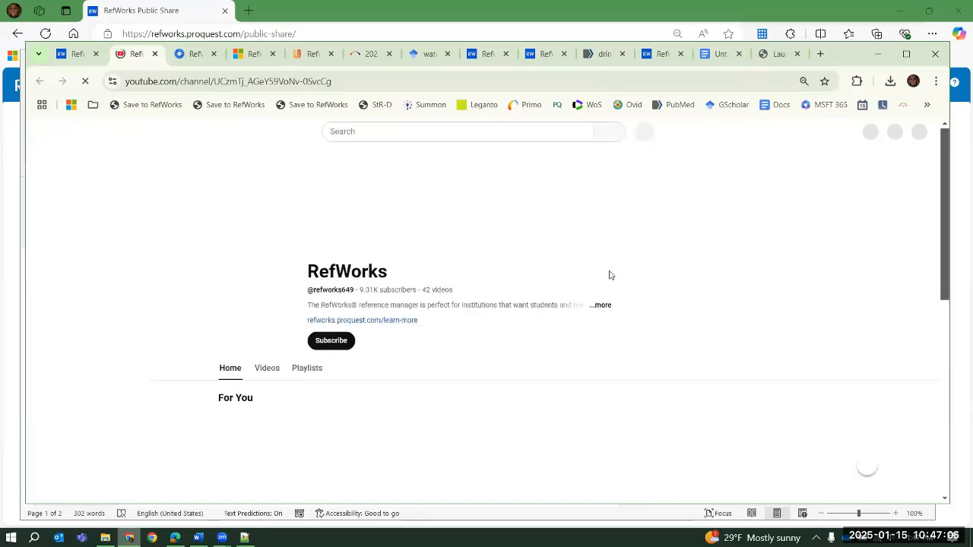
pyautogui.scroll(-5, 874, 335)
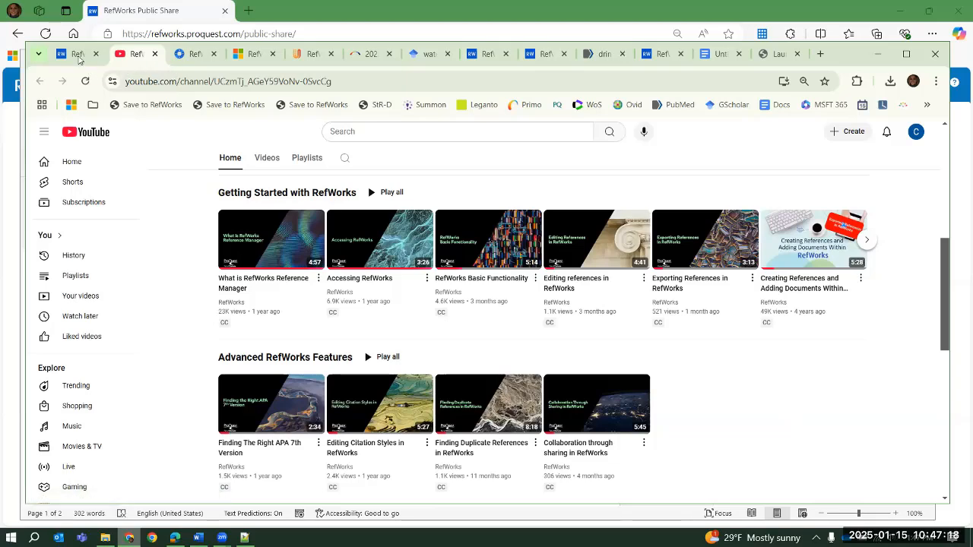
pyautogui.click(80, 54)
# Open the RefWorks Knowledge Center from the help options, look over its welcome page, and return to RefWorks
pyautogui.click(934, 132)
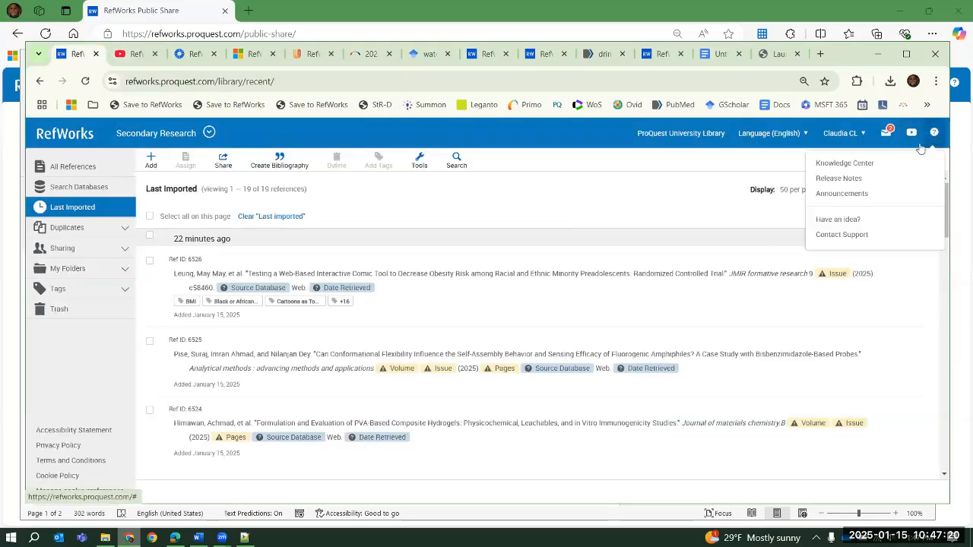
pyautogui.click(861, 164)
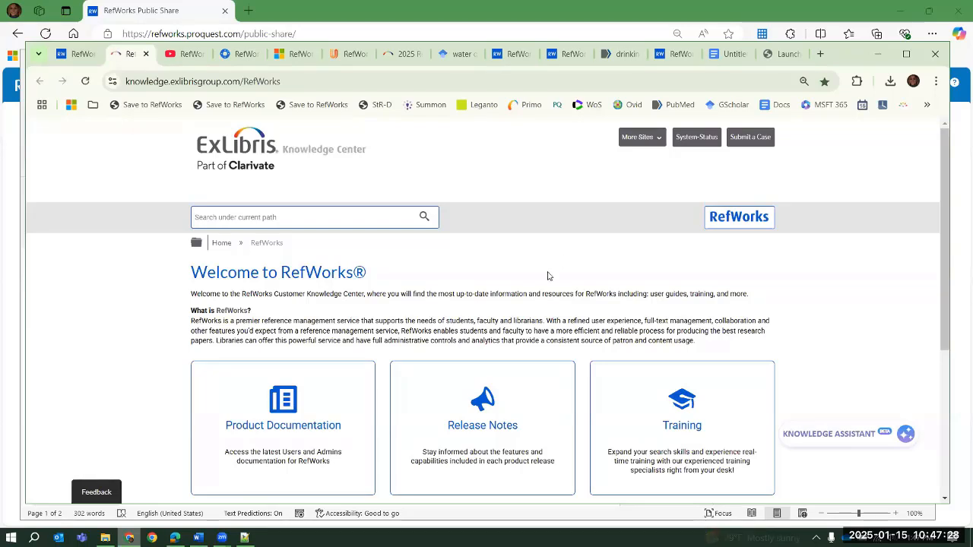
pyautogui.moveTo(303, 415)
pyautogui.click(66, 59)
# Open the 2025 RefWorks Release Information from the release notes and return to the RefWorks library
pyautogui.click(935, 133)
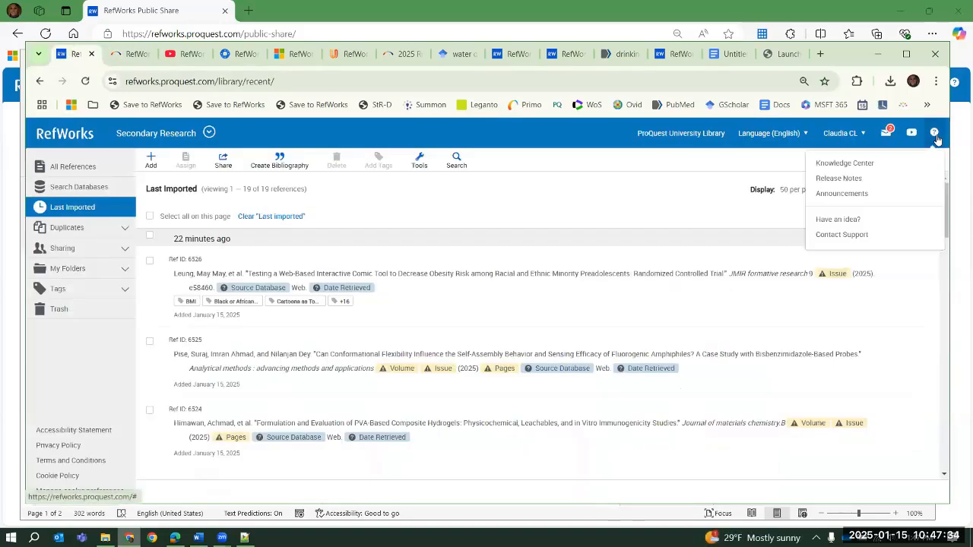
pyautogui.click(855, 181)
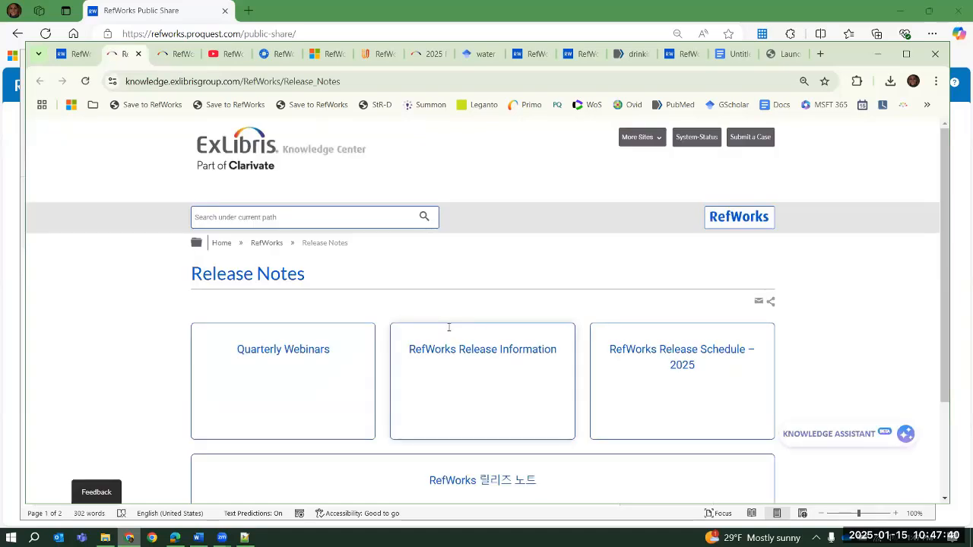
pyautogui.click(459, 352)
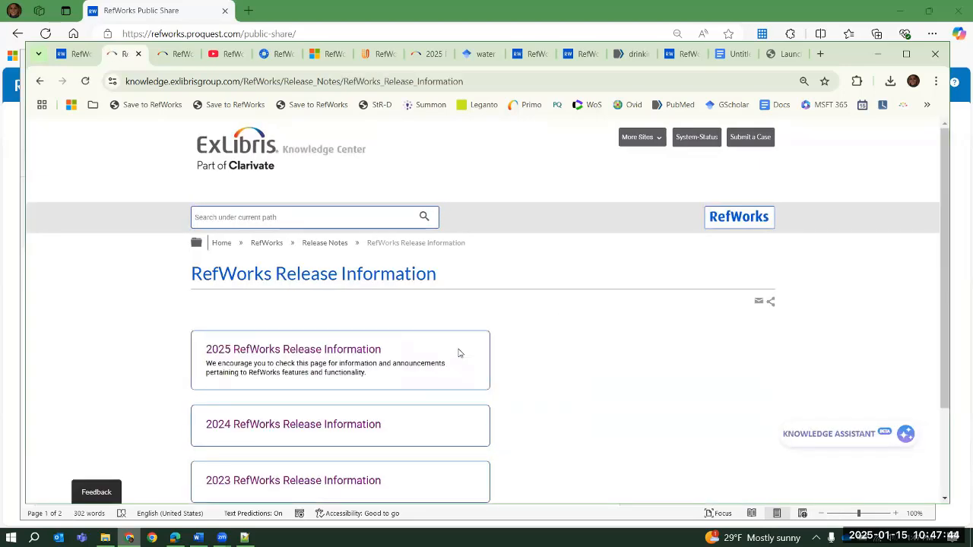
pyautogui.click(369, 351)
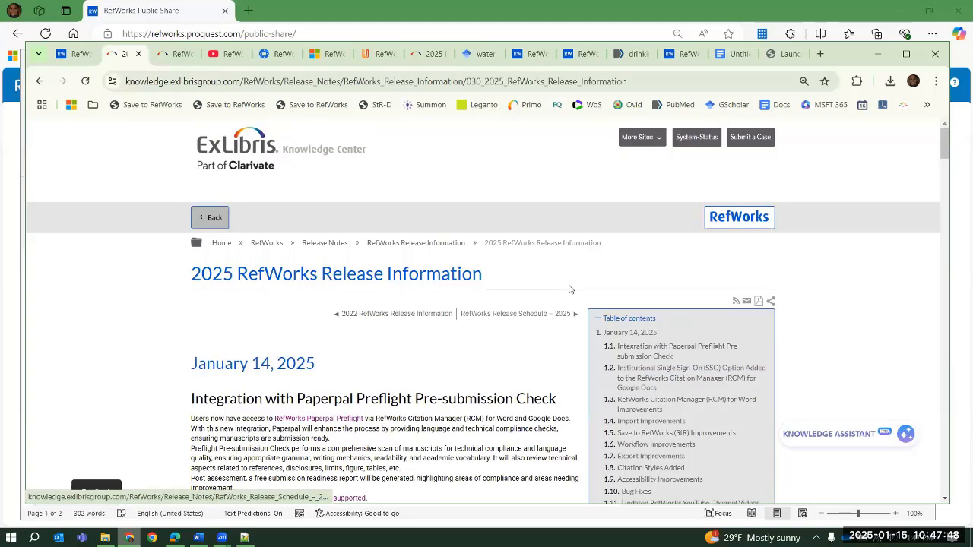
pyautogui.click(76, 53)
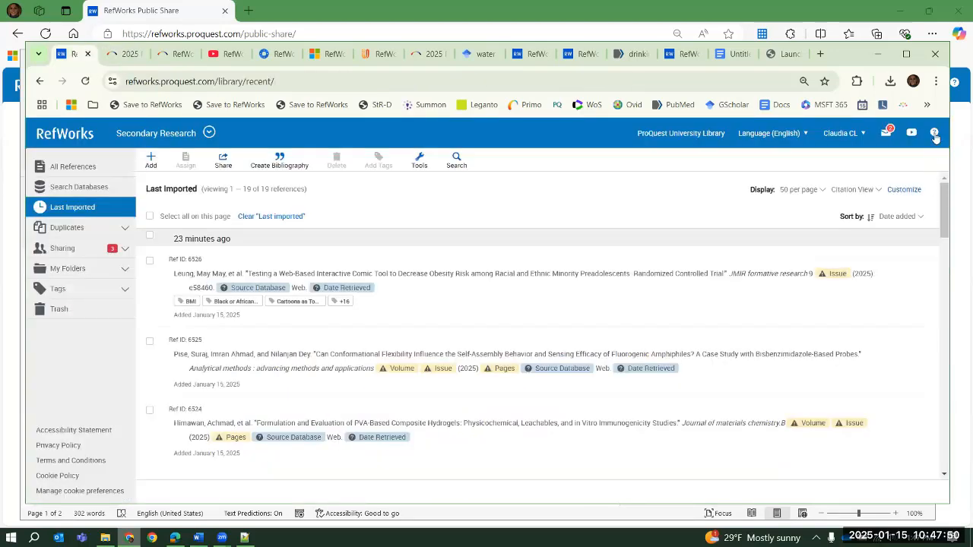
# Open the RefWorks Contact Support form, look over its case submission fields, and close it without submitting
pyautogui.click(935, 132)
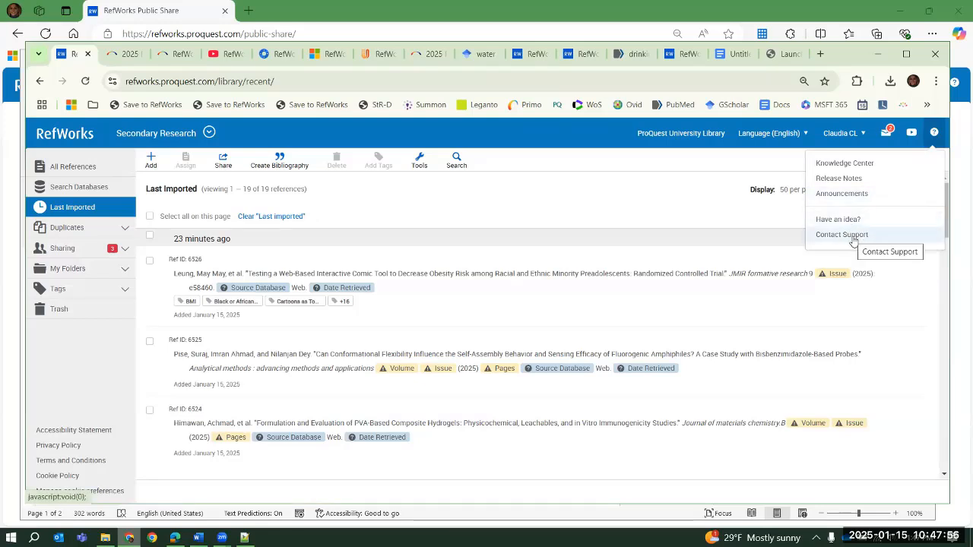
pyautogui.click(842, 234)
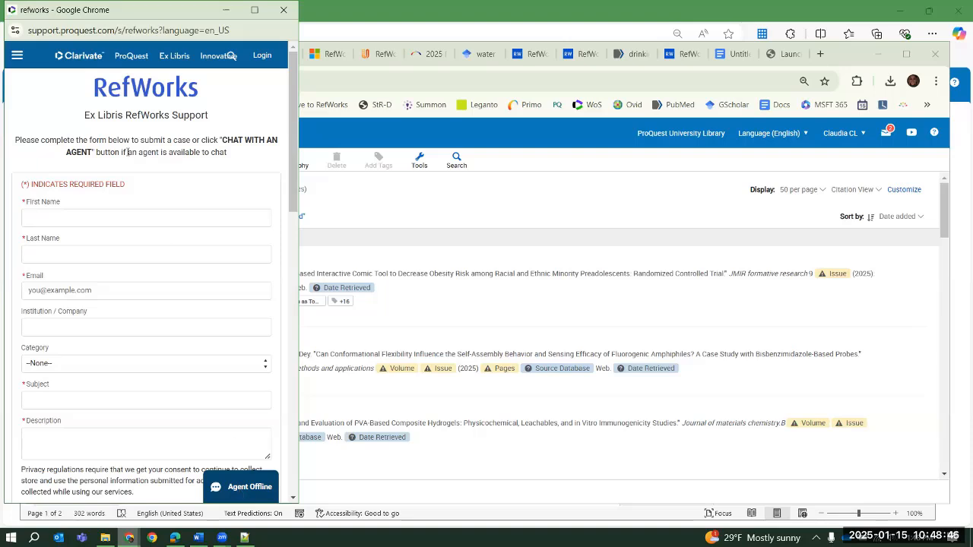
pyautogui.moveTo(286, 20); pyautogui.dragTo(278, 110)
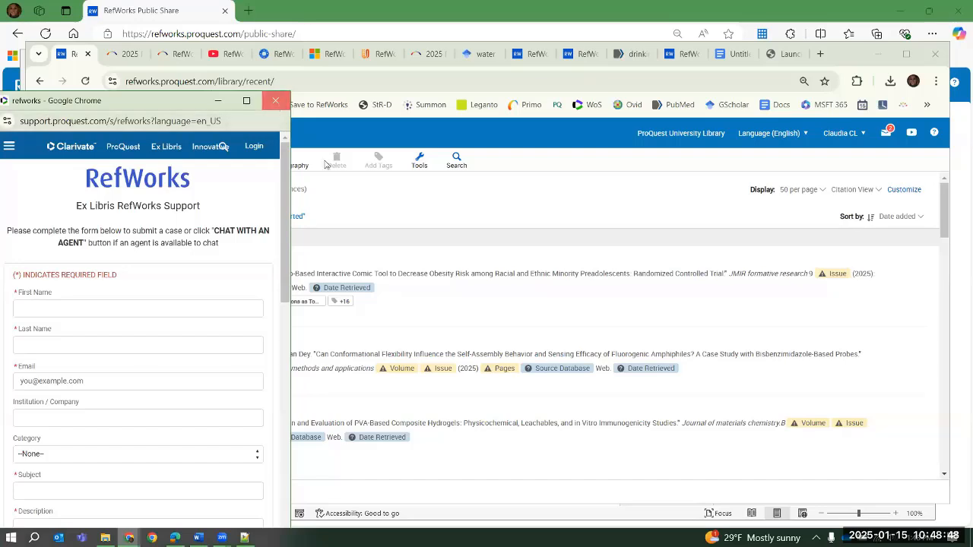
pyautogui.click(275, 101)
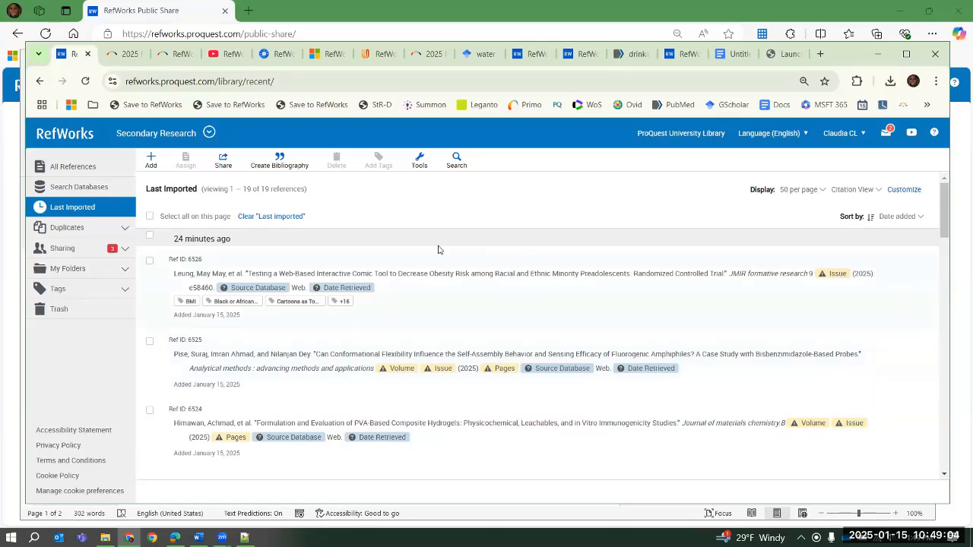
# Display all references of the Secondary Research project and switch to the Main Research project through project management
pyautogui.click(73, 166)
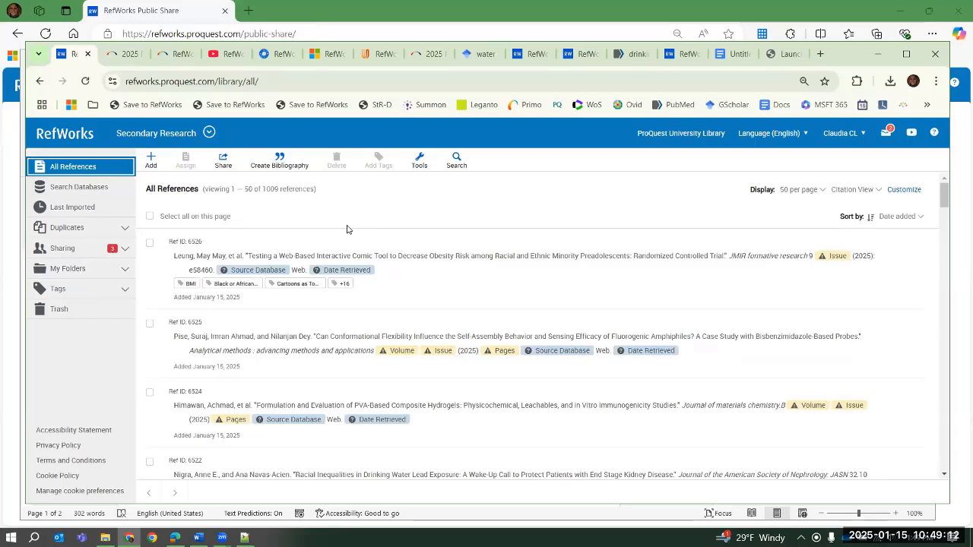
pyautogui.click(209, 134)
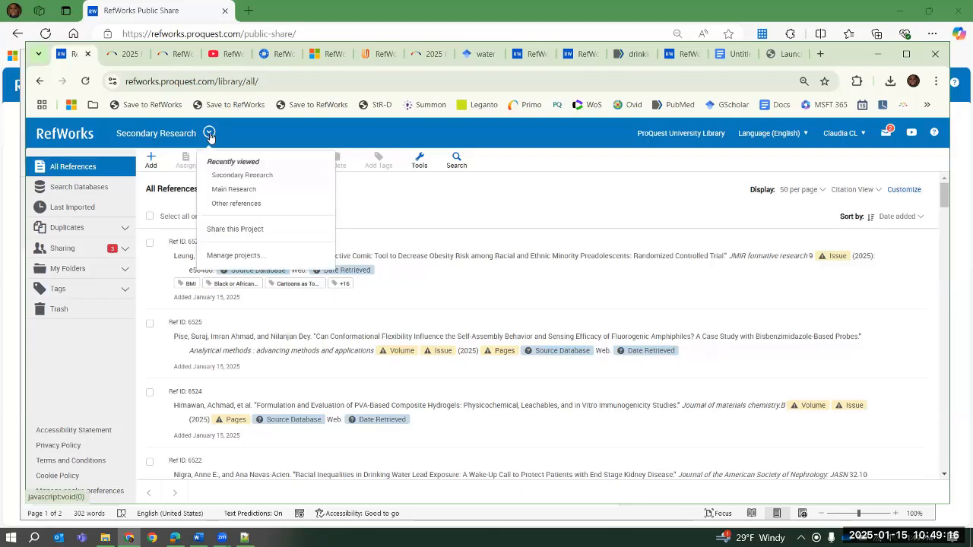
pyautogui.click(234, 257)
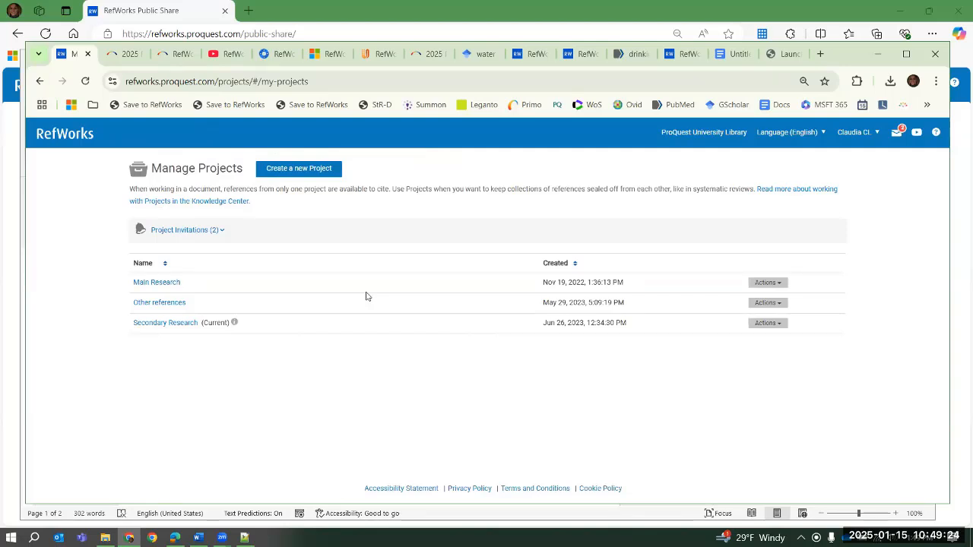
pyautogui.click(160, 287)
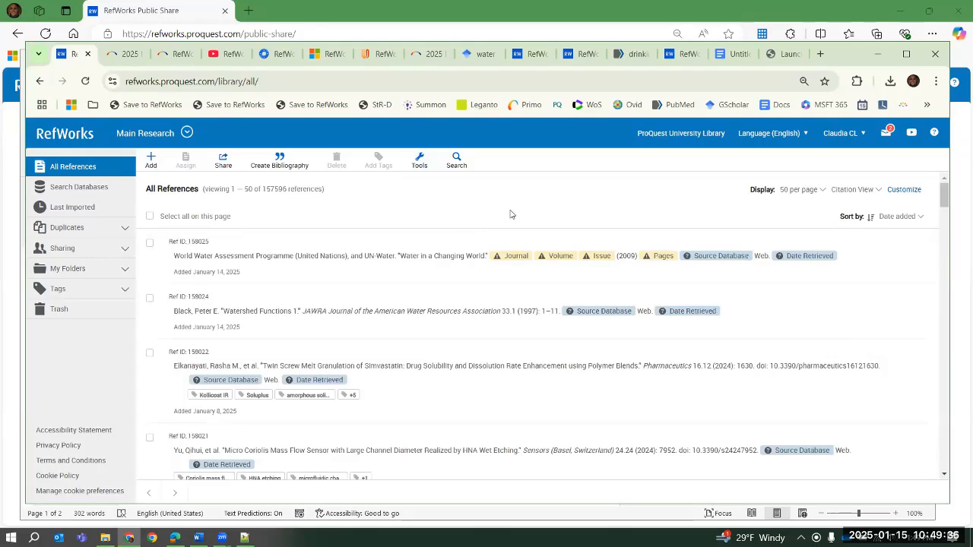
# Review the account options within the Main Research project and dismiss them without choosing any
pyautogui.click(852, 137)
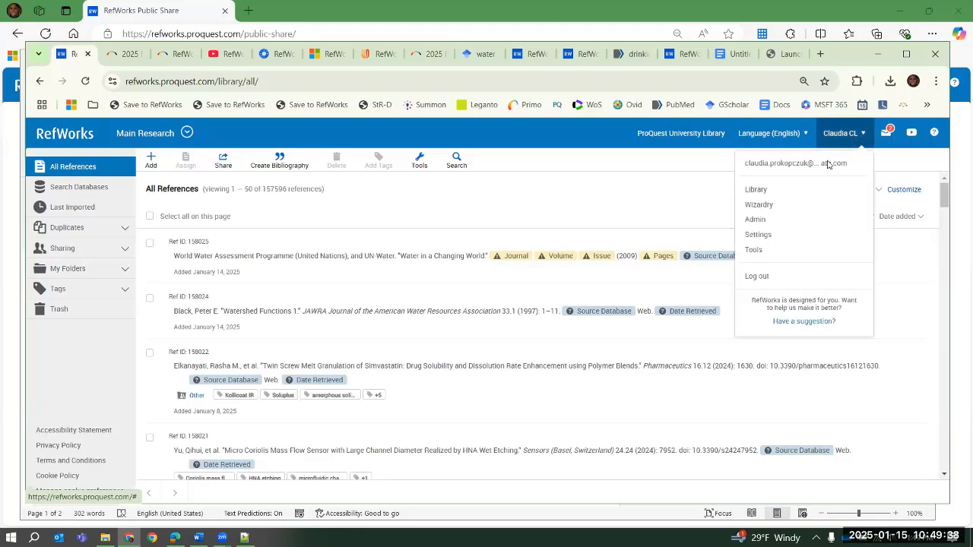
pyautogui.click(681, 202)
pyautogui.click(844, 192)
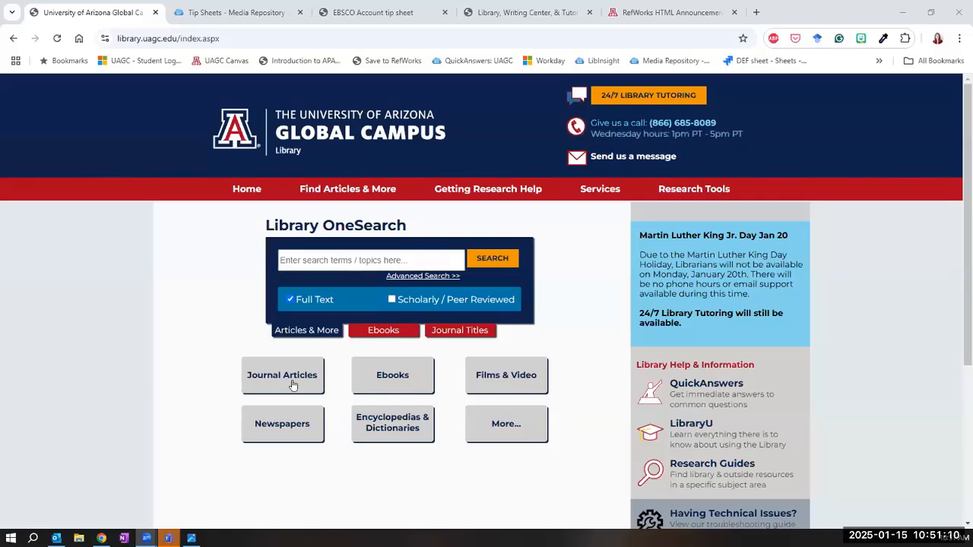
# Open Library OneSearch's advanced search from the University of Arizona Global Campus library homepage and show the MyEBSCO account options
pyautogui.click(418, 278)
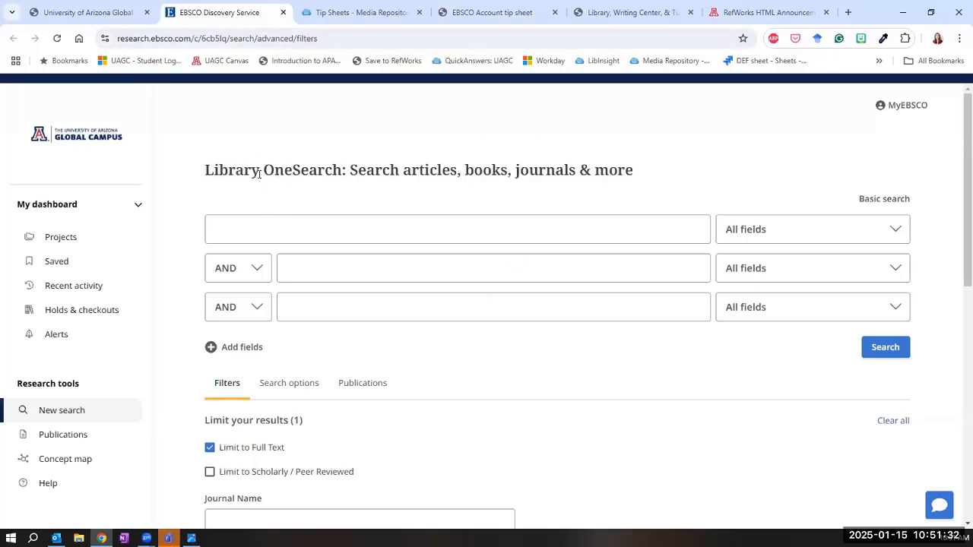
pyautogui.click(102, 13)
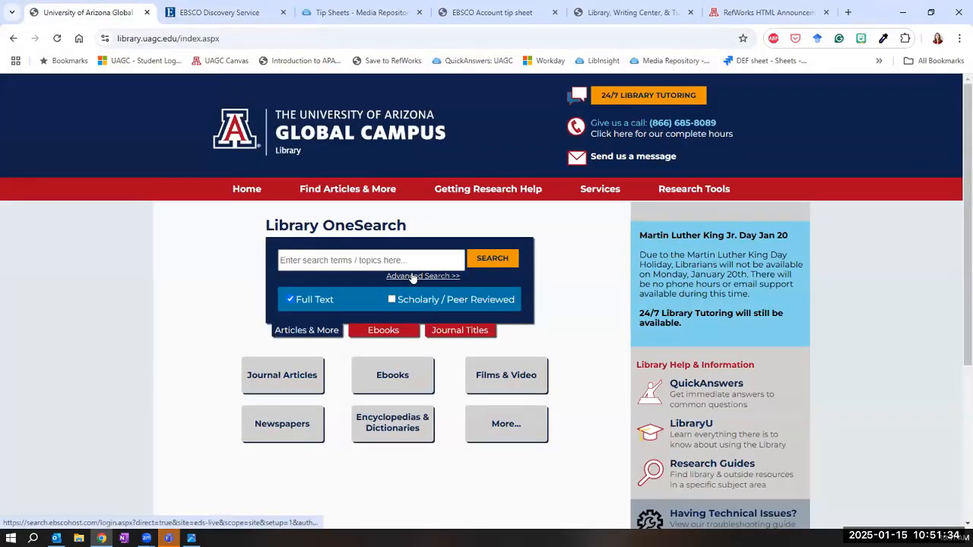
pyautogui.click(221, 12)
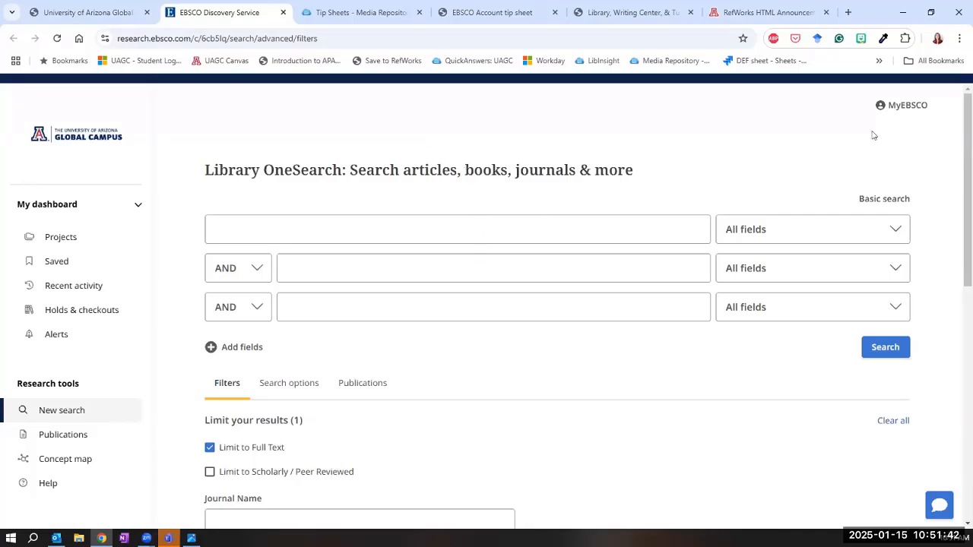
pyautogui.click(899, 112)
pyautogui.moveTo(897, 112)
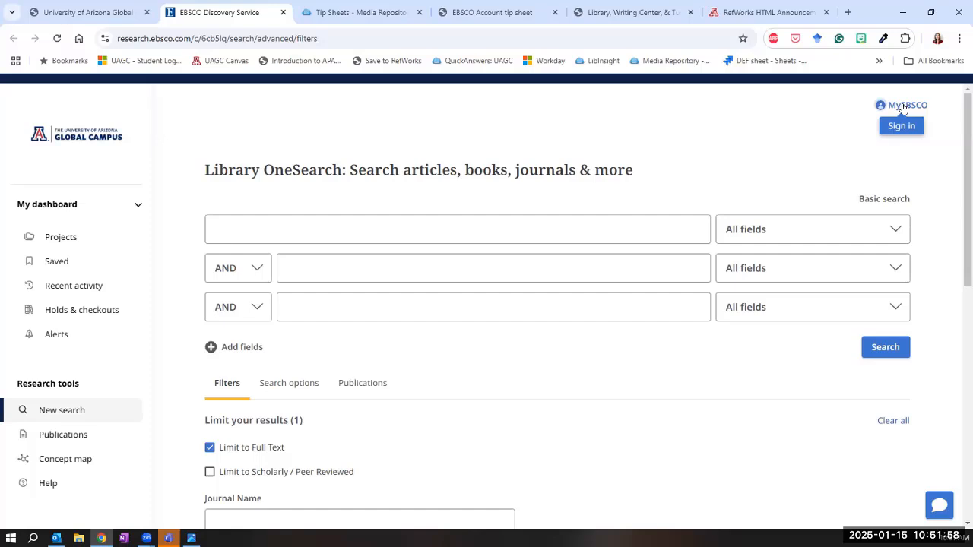
pyautogui.click(900, 108)
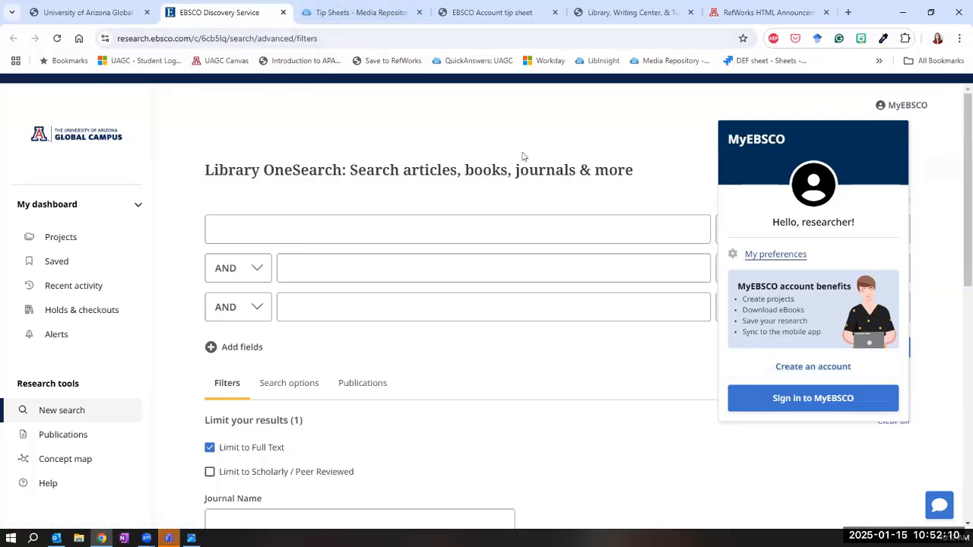
# Copy the web address of the EBSCO Account tip sheet, skim its account instructions, and return to the library homepage
pyautogui.click(480, 19)
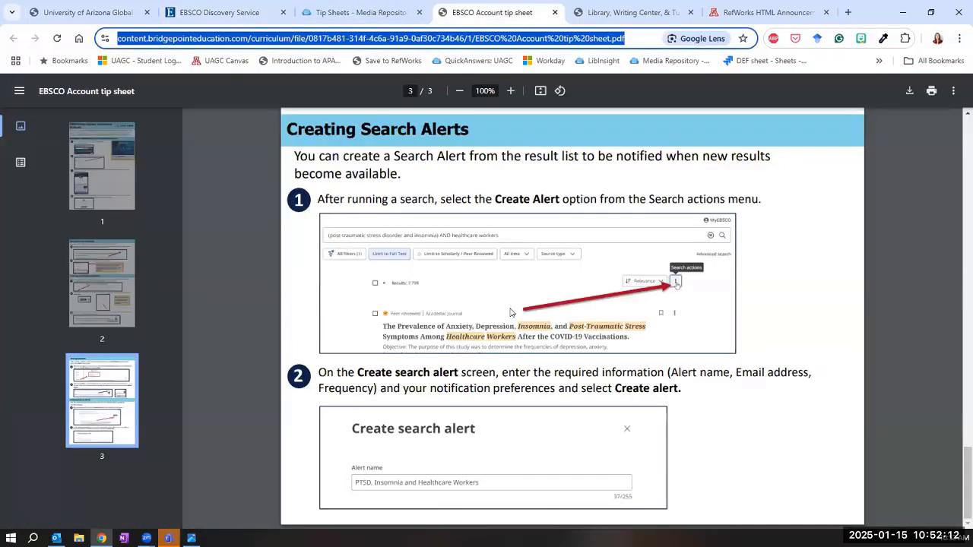
pyautogui.scroll(20, 526, 332)
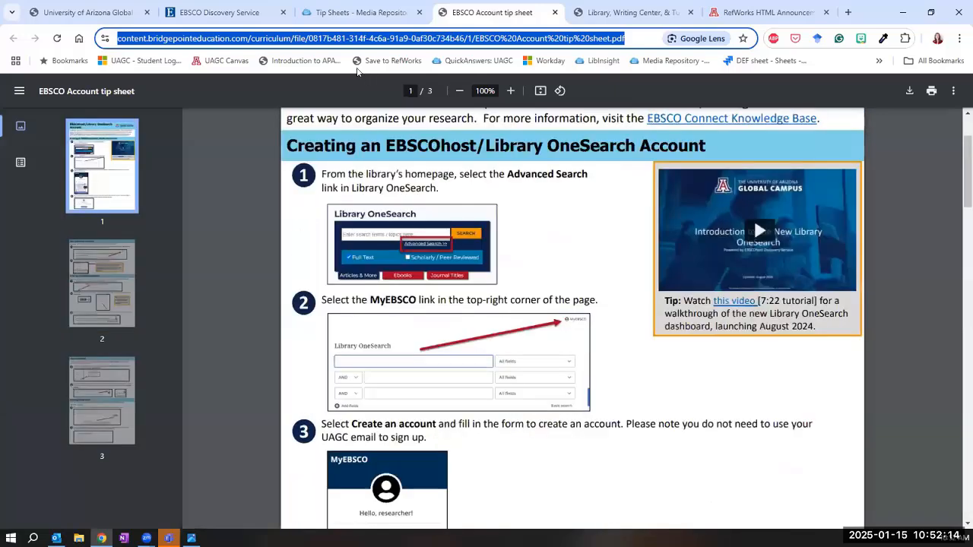
pyautogui.tripleClick(330, 38)
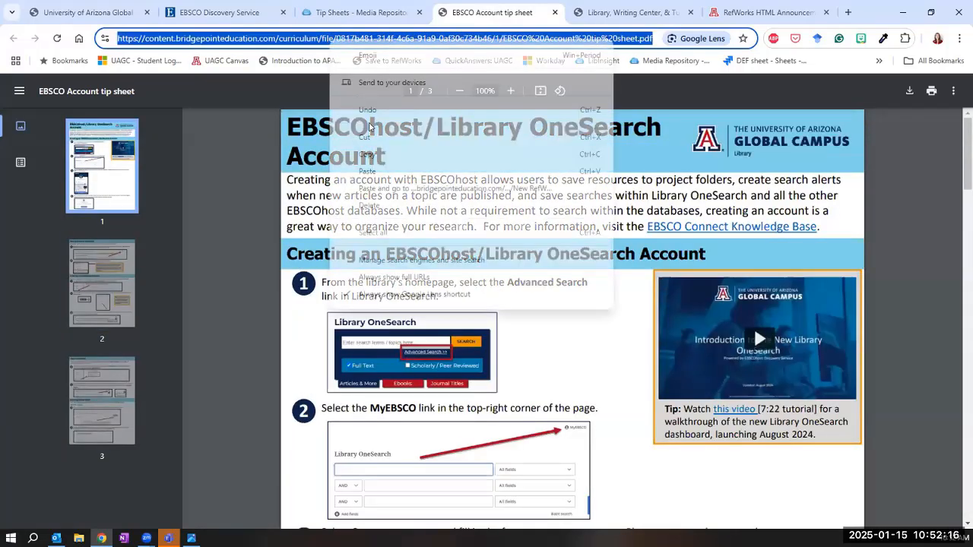
pyautogui.rightClick(331, 43)
pyautogui.click(368, 155)
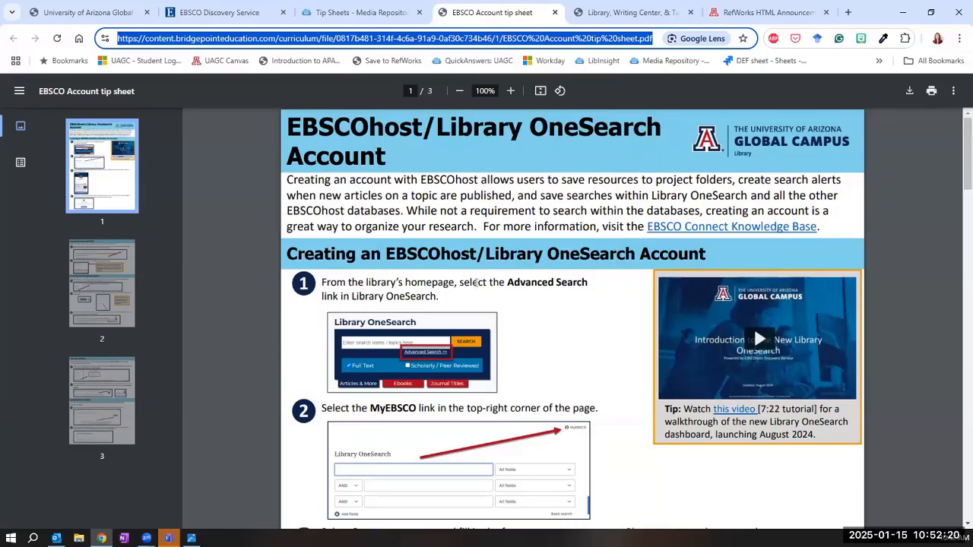
pyautogui.scroll(-8, 397, 319)
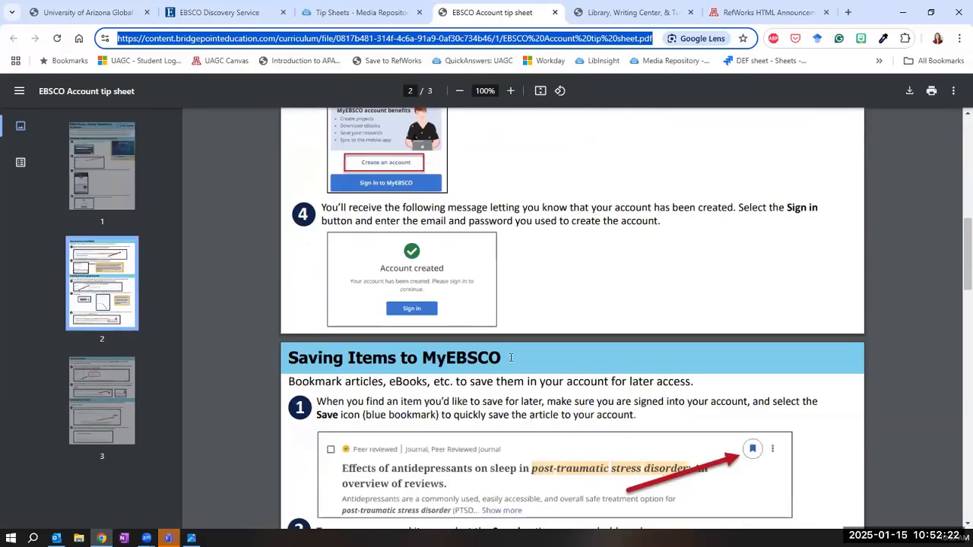
pyautogui.click(90, 12)
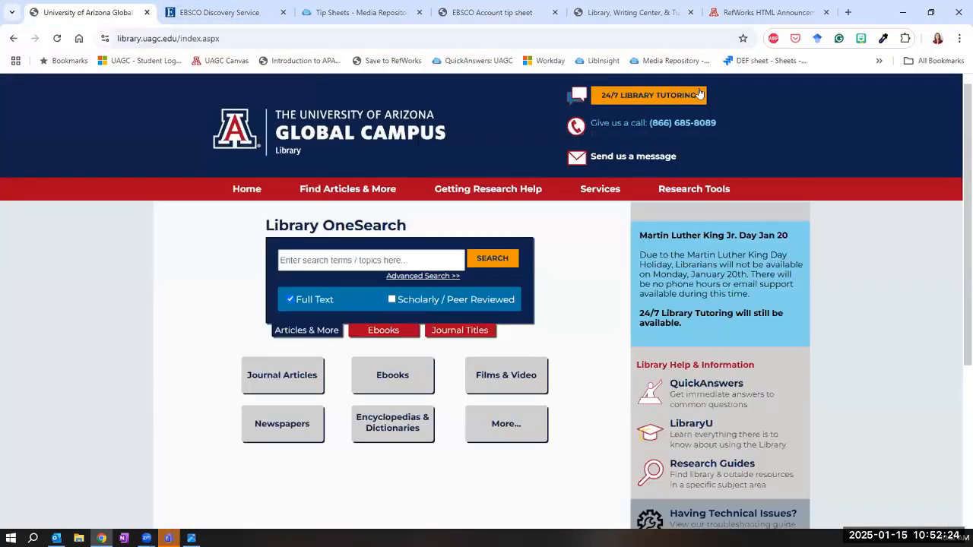
# Sign in to MyEBSCO from the Library OneSearch advanced search page with the filled-in account credentials
pyautogui.click(238, 19)
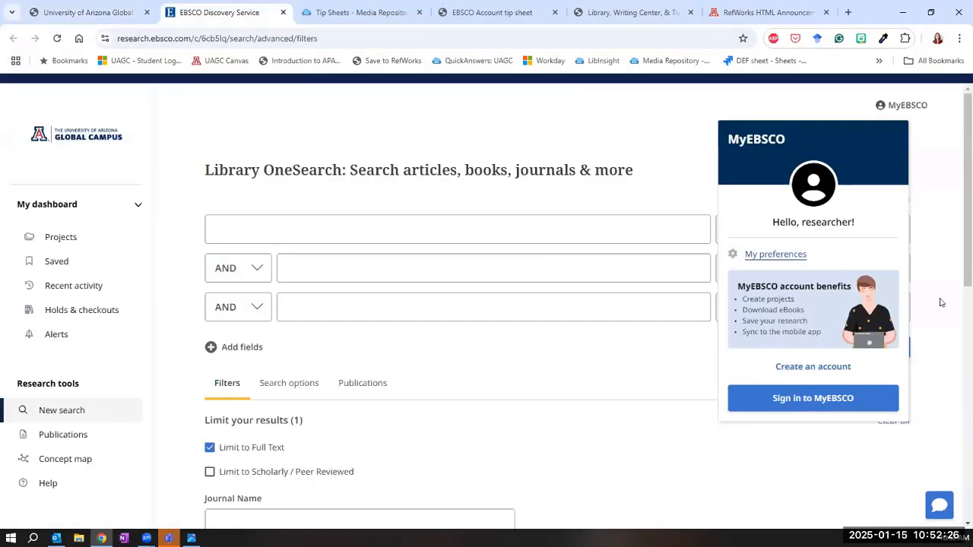
pyautogui.click(825, 396)
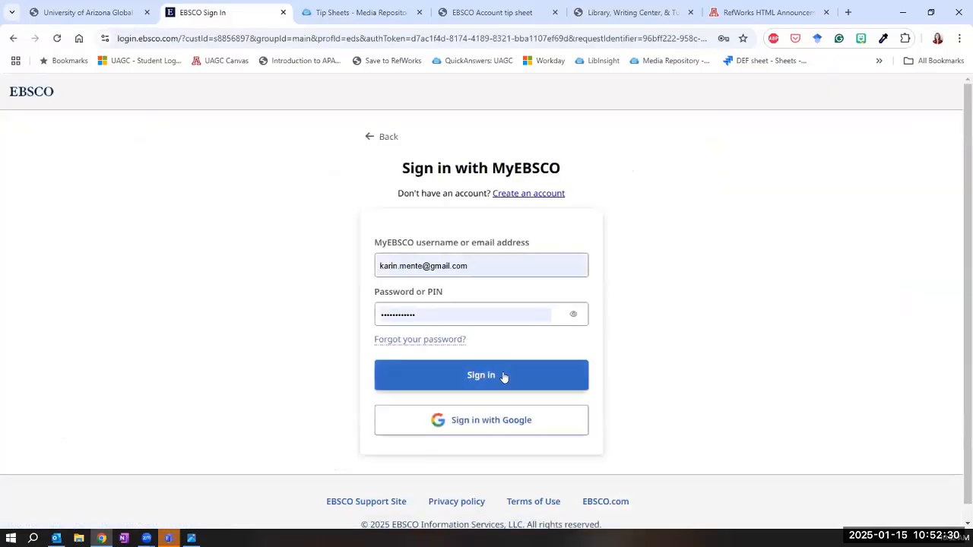
pyautogui.click(502, 377)
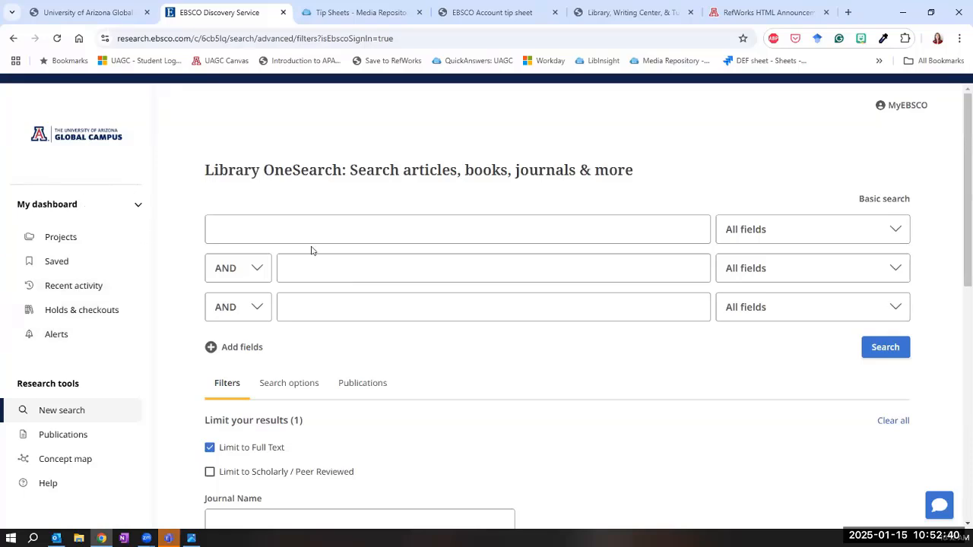
pyautogui.click(419, 220)
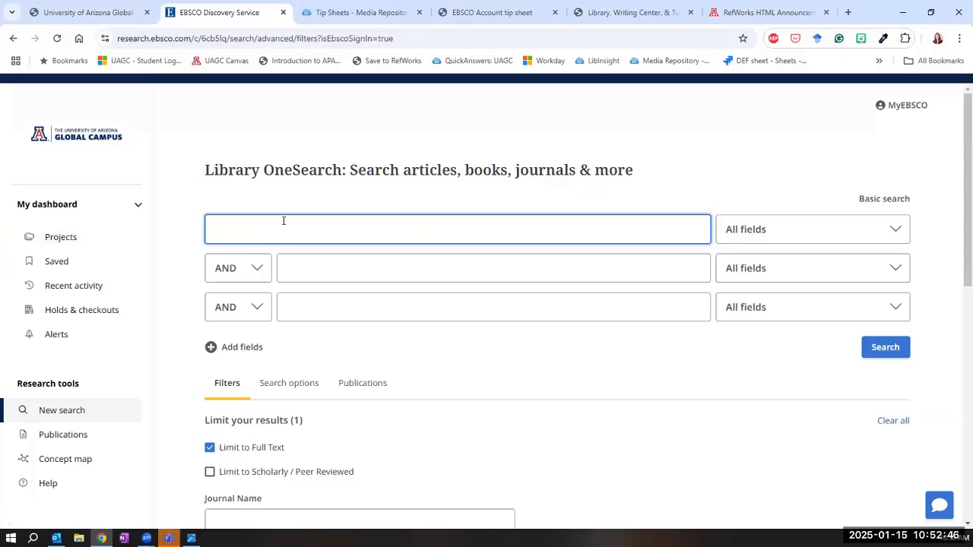
# Open the Artificial Intelligence project from the MyEBSCO projects and look through its saved records
pyautogui.click(60, 242)
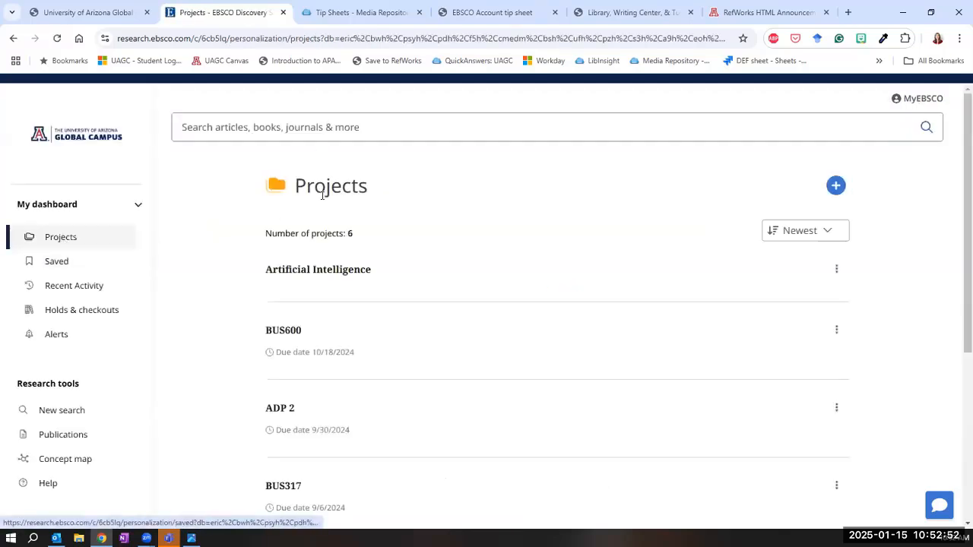
pyautogui.click(349, 278)
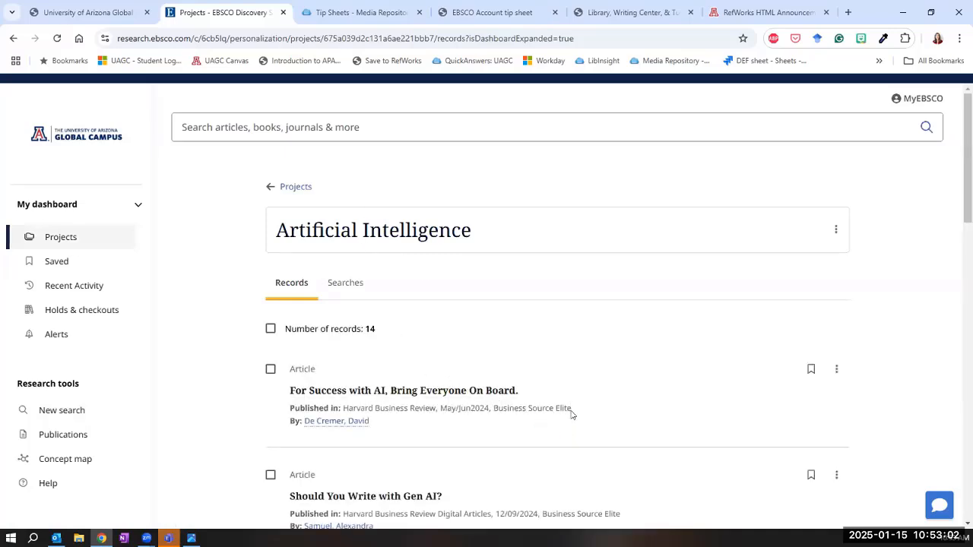
pyautogui.scroll(-3, 456, 395)
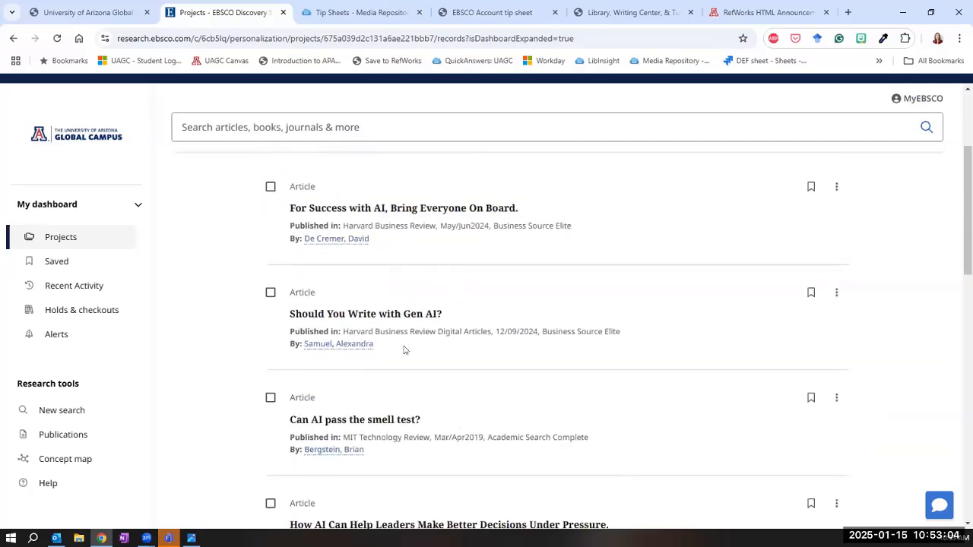
pyautogui.scroll(-3, 510, 387)
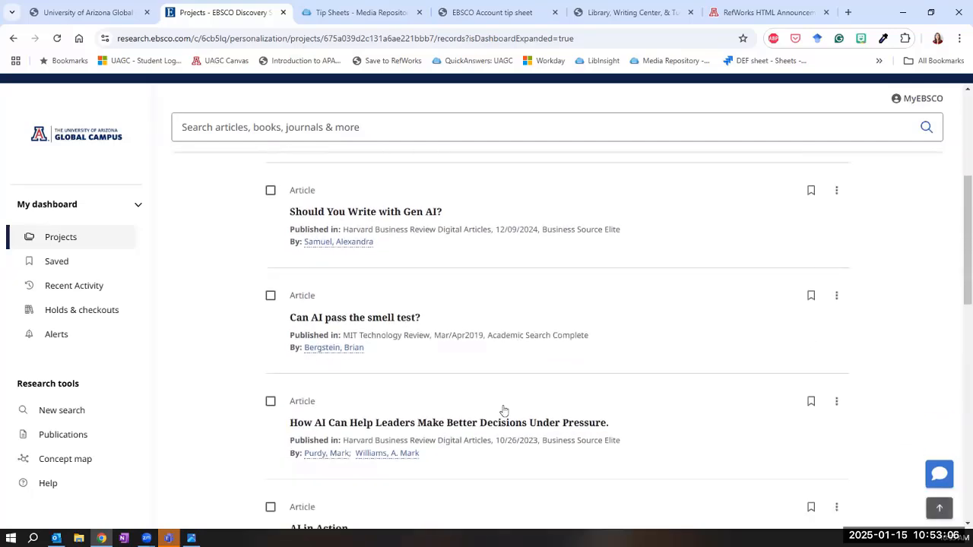
pyautogui.scroll(6, 497, 439)
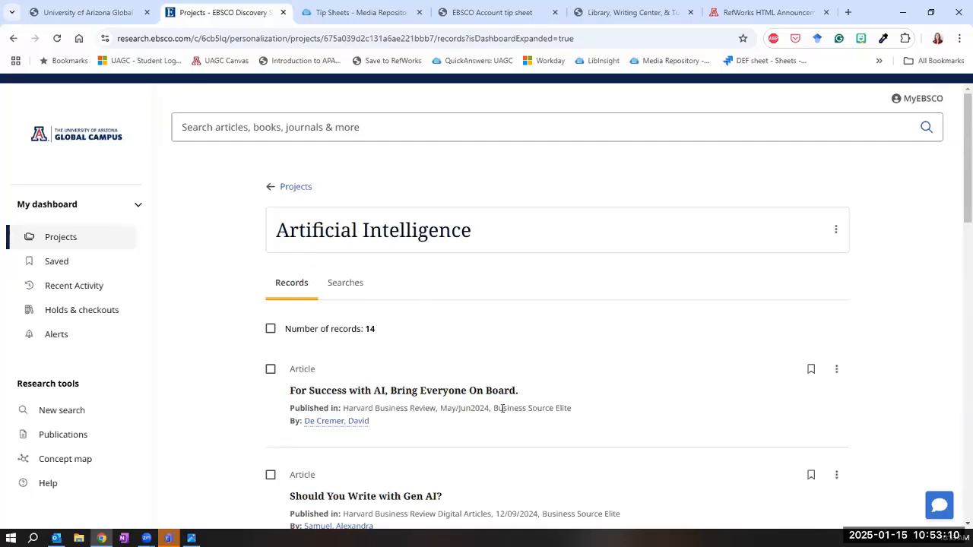
pyautogui.scroll(-1, 512, 416)
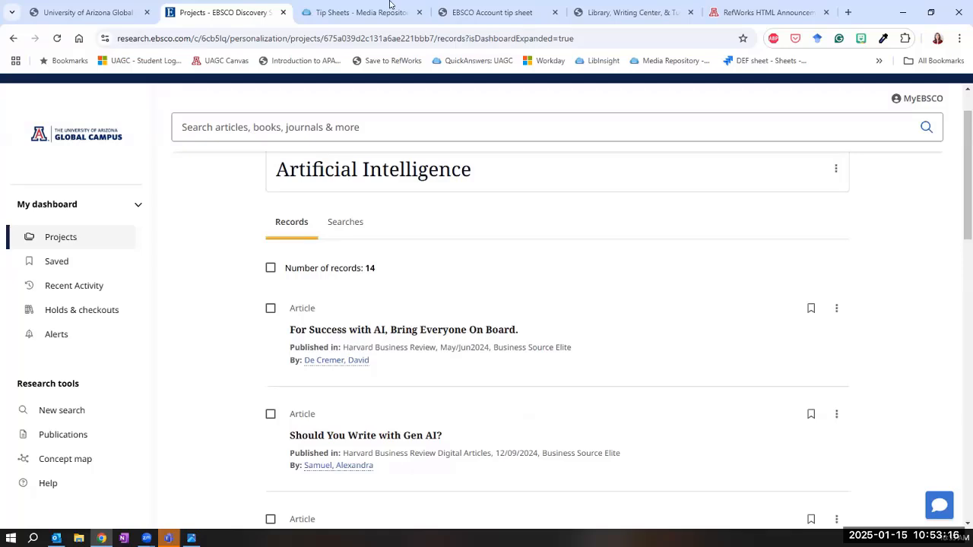
# Select all listed records in the Artificial Intelligence project and export them to RefWorks, signing in to the RefWorks account
pyautogui.click(270, 270)
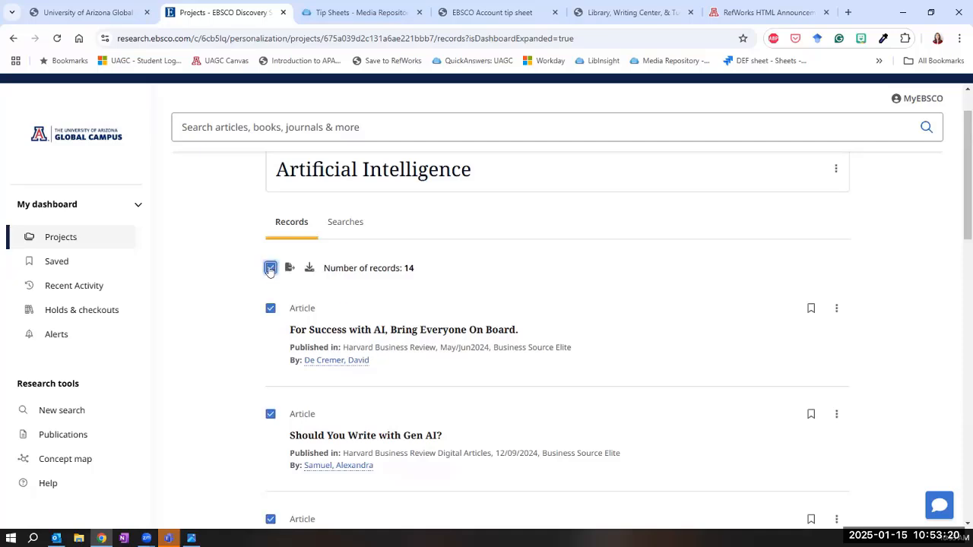
pyautogui.scroll(-3, 293, 427)
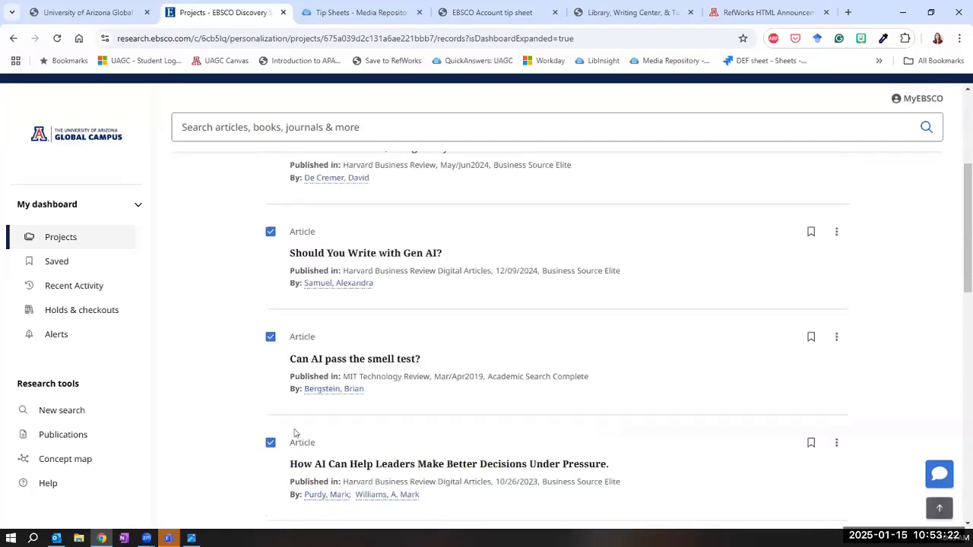
pyautogui.scroll(4, 352, 434)
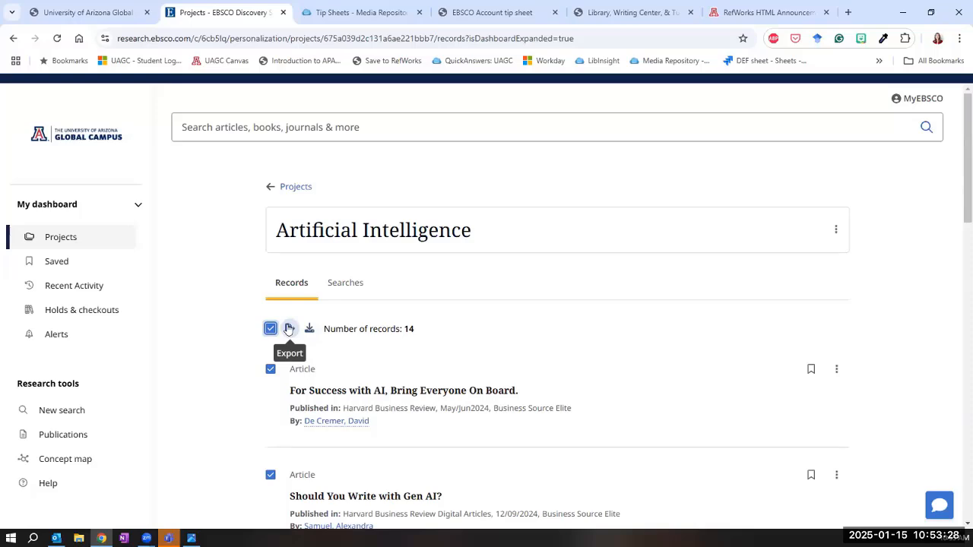
pyautogui.click(288, 328)
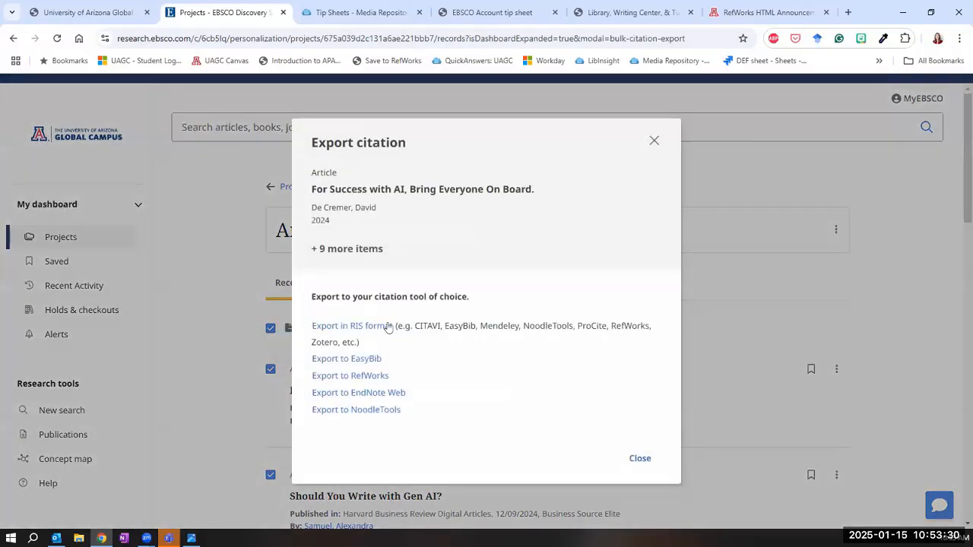
pyautogui.click(368, 378)
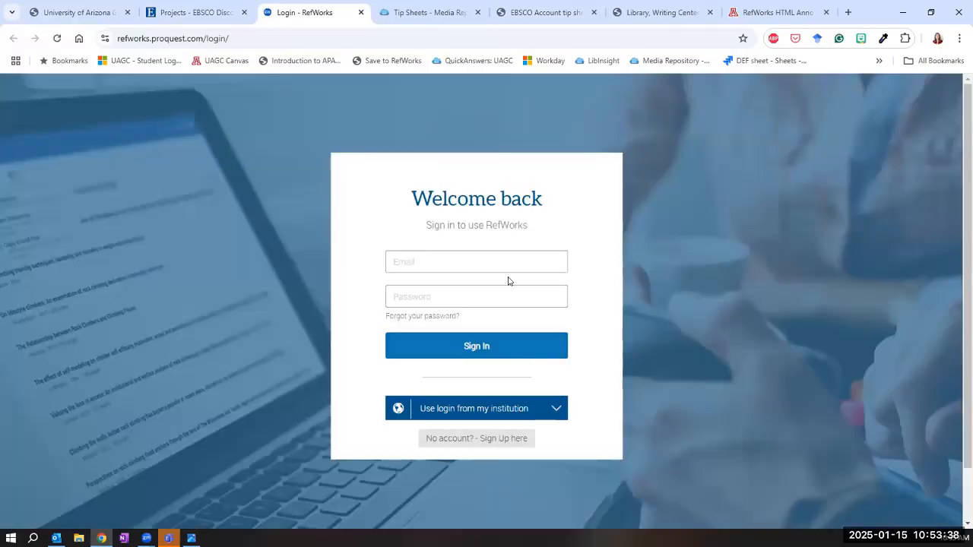
pyautogui.click(472, 356)
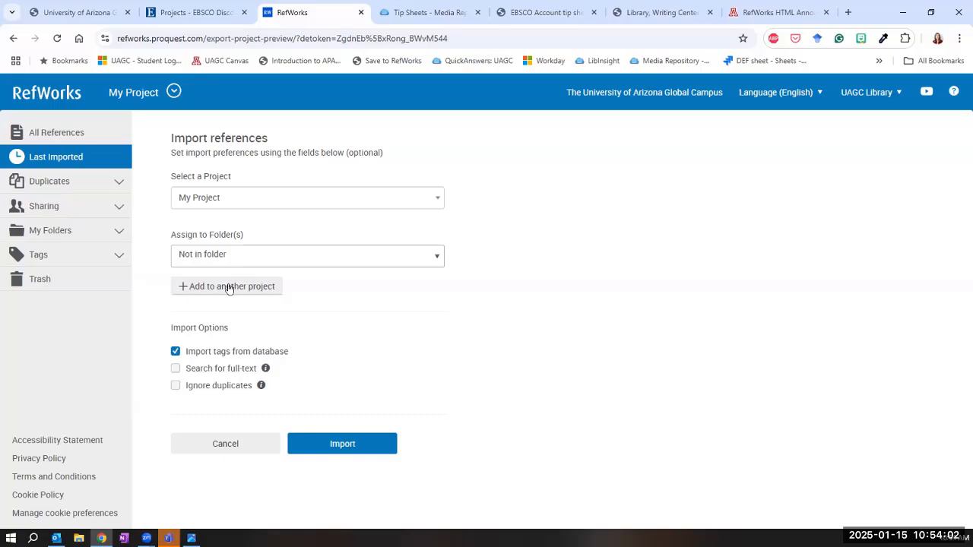
# Review the folder choices for My Project and add Climate Change as a second project for the import
pyautogui.click(246, 262)
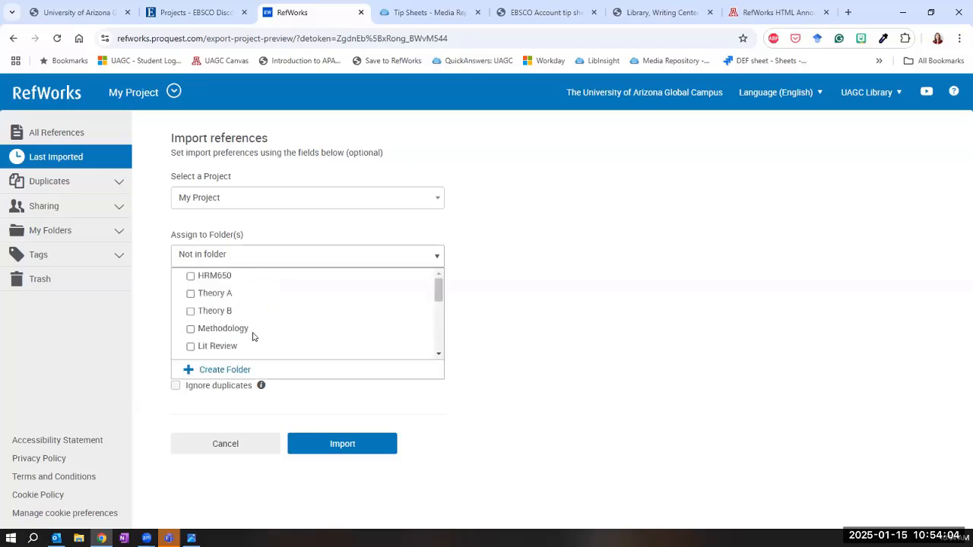
pyautogui.click(599, 256)
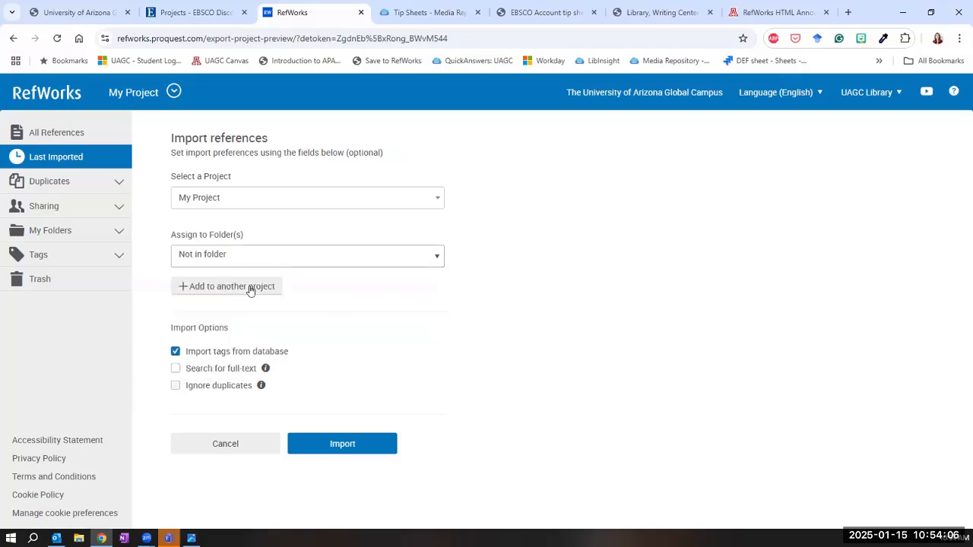
pyautogui.click(248, 288)
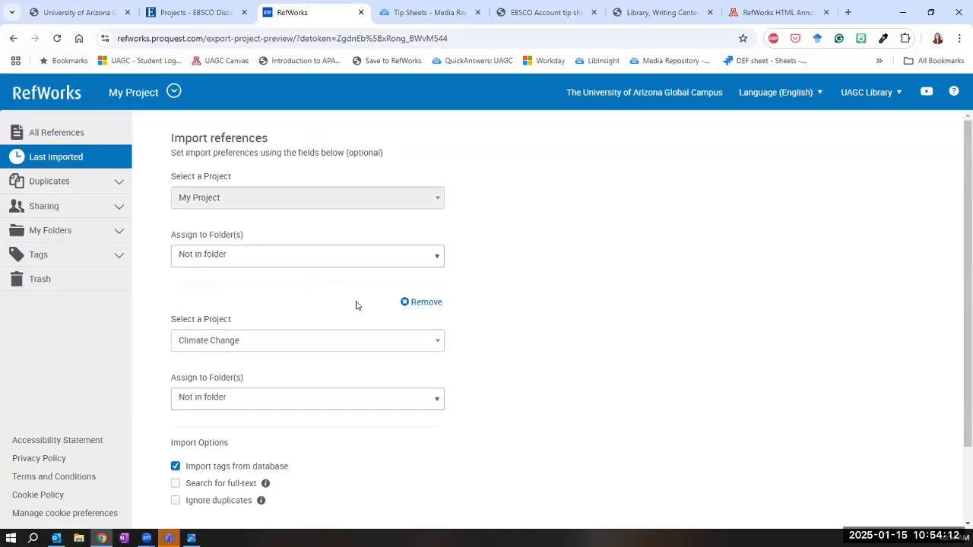
pyautogui.click(250, 349)
pyautogui.click(246, 386)
# Create a folder named Artificial intelligence in the Climate Change project and assign the imported references to it
pyautogui.click(243, 396)
pyautogui.click(212, 439)
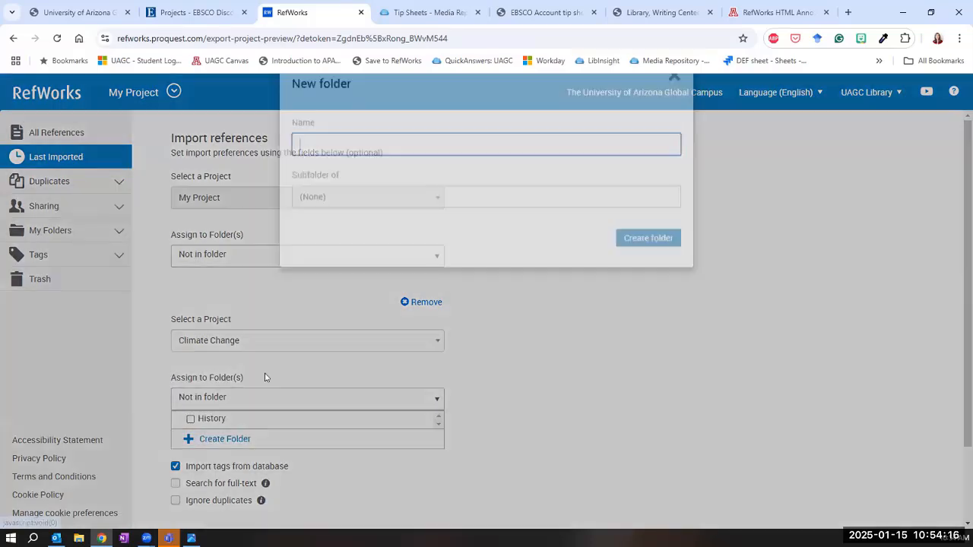
pyautogui.write('Ar')
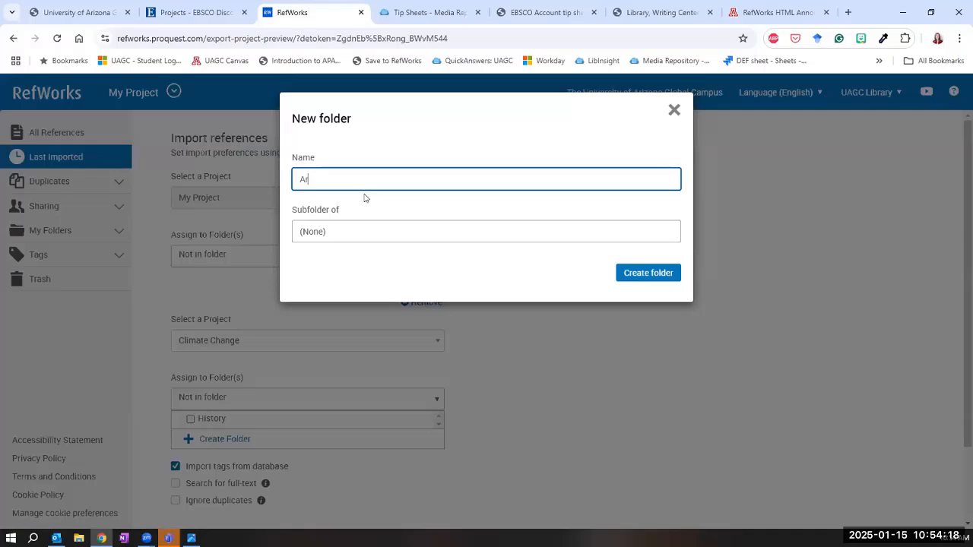
pyautogui.write('tificial intelligence')
pyautogui.click(653, 278)
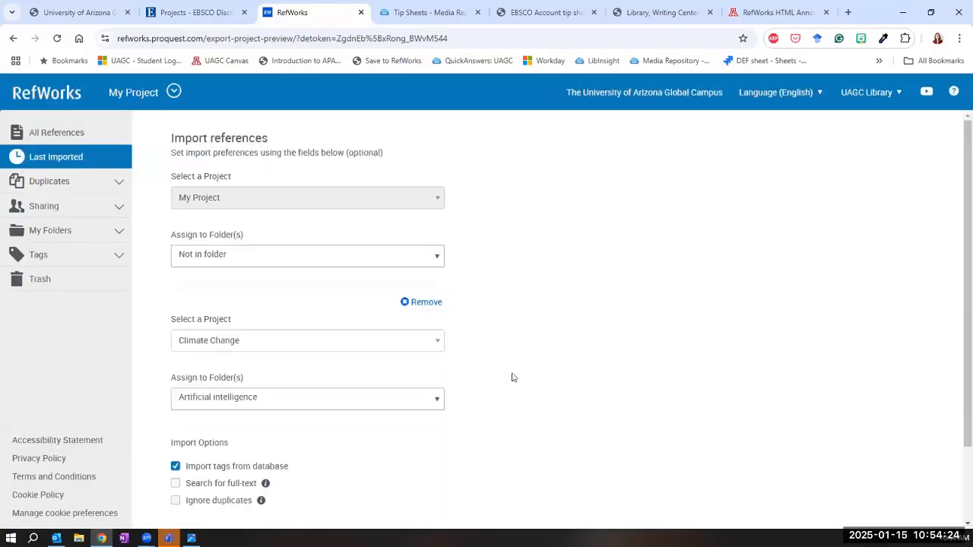
# Import the references into both projects with tags from the database and display the last imported references
pyautogui.scroll(-2, 512, 376)
pyautogui.scroll(1, 487, 319)
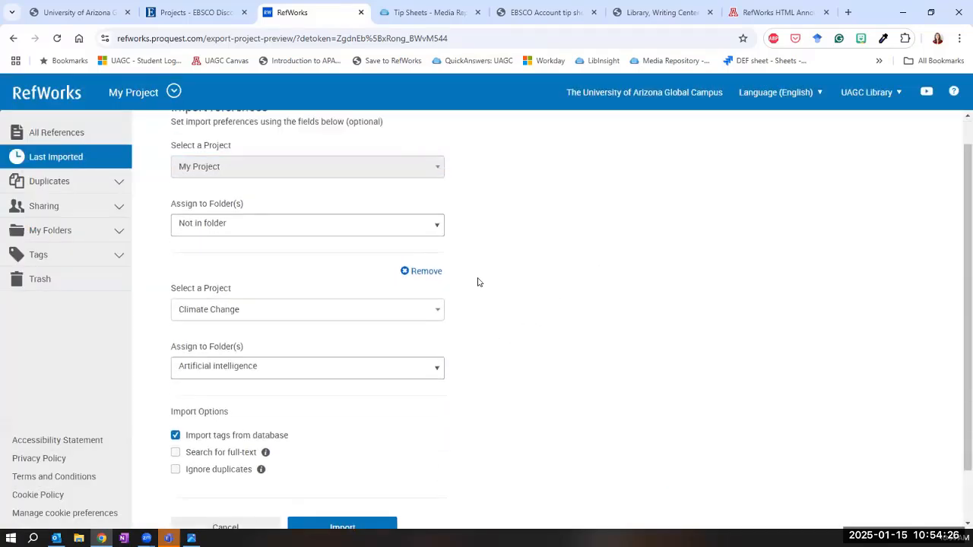
pyautogui.scroll(-1, 478, 282)
pyautogui.scroll(-1, 478, 282)
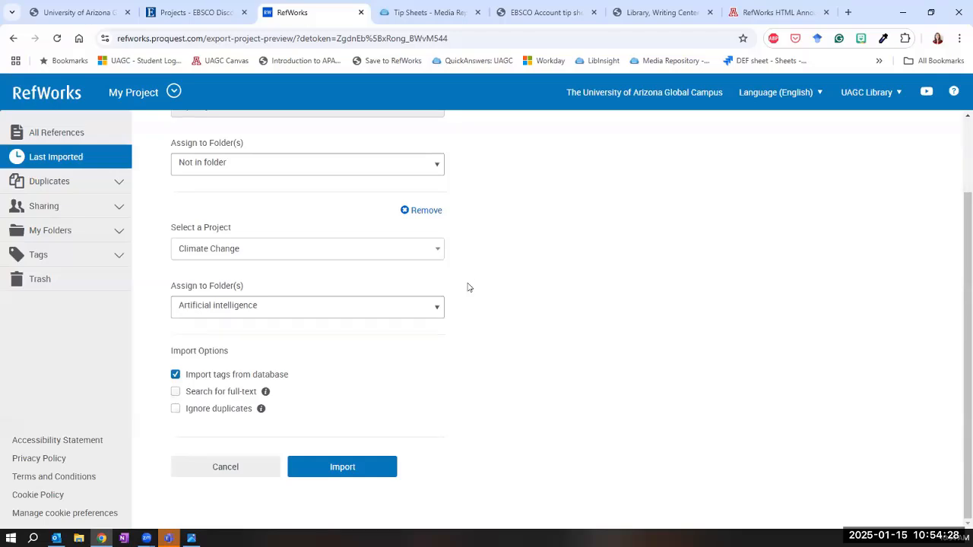
pyautogui.click(342, 469)
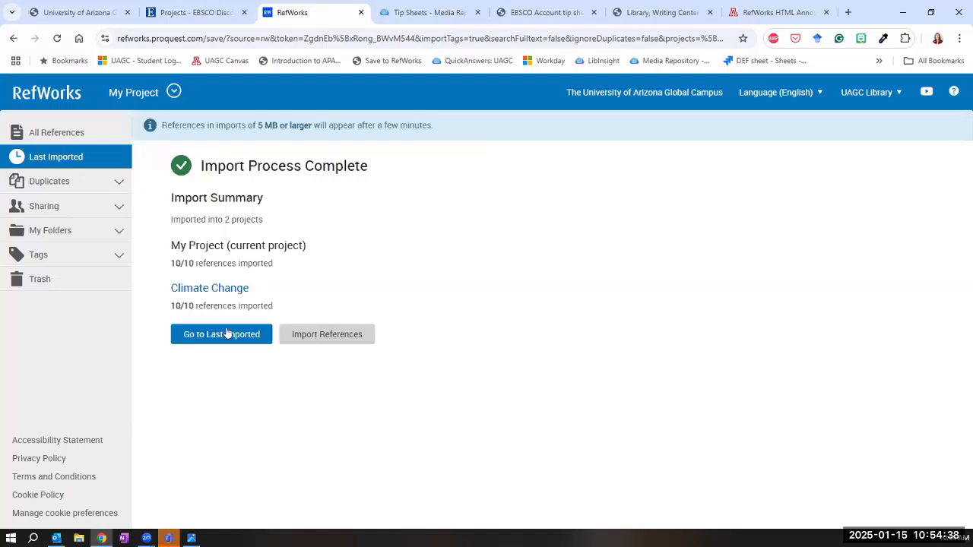
pyautogui.click(226, 336)
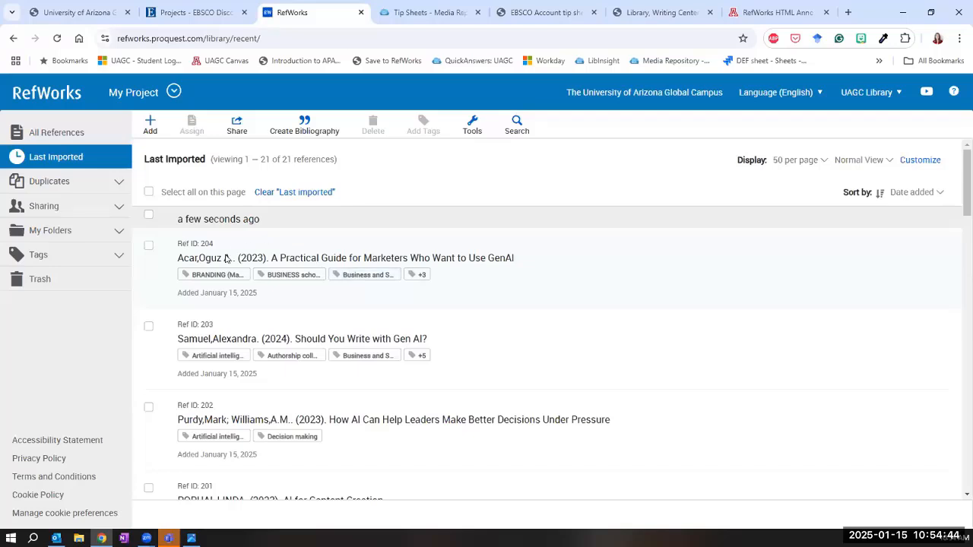
# Examine the sharing and bibliography options for the last imported references, then deselect the newest import group
pyautogui.click(237, 128)
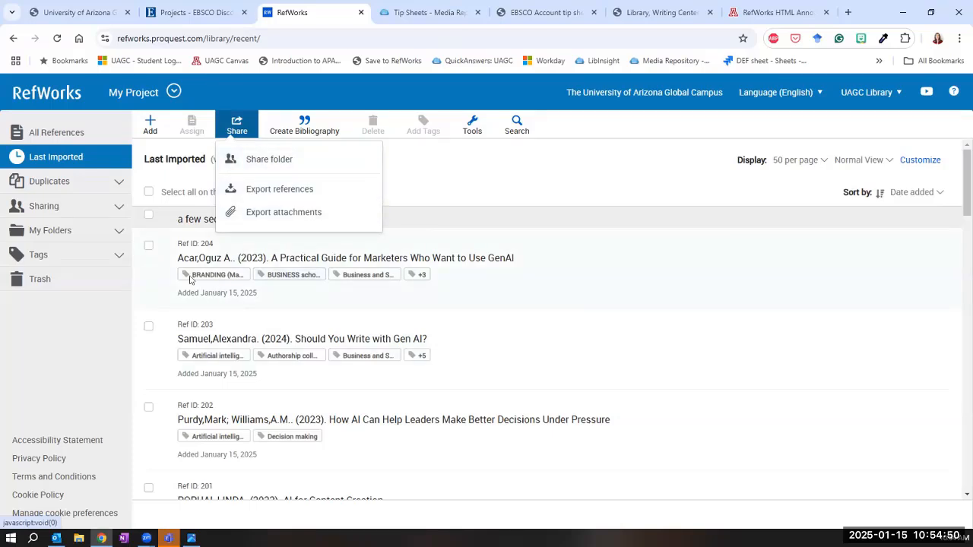
pyautogui.click(148, 245)
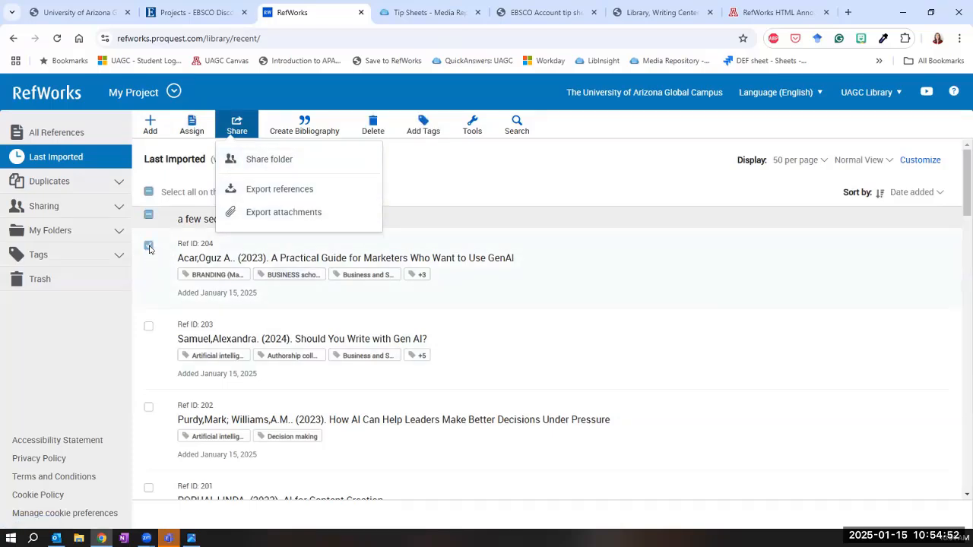
pyautogui.click(149, 244)
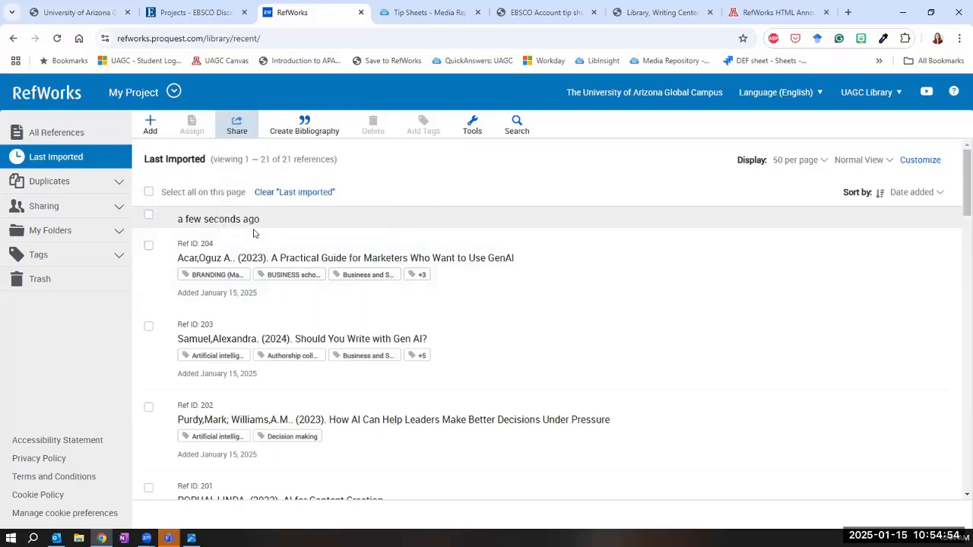
pyautogui.click(148, 192)
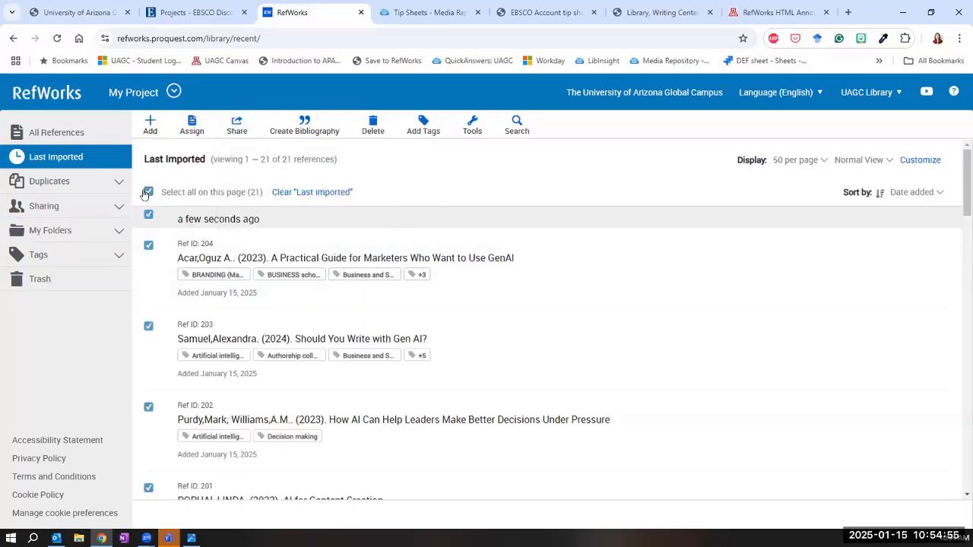
pyautogui.click(321, 131)
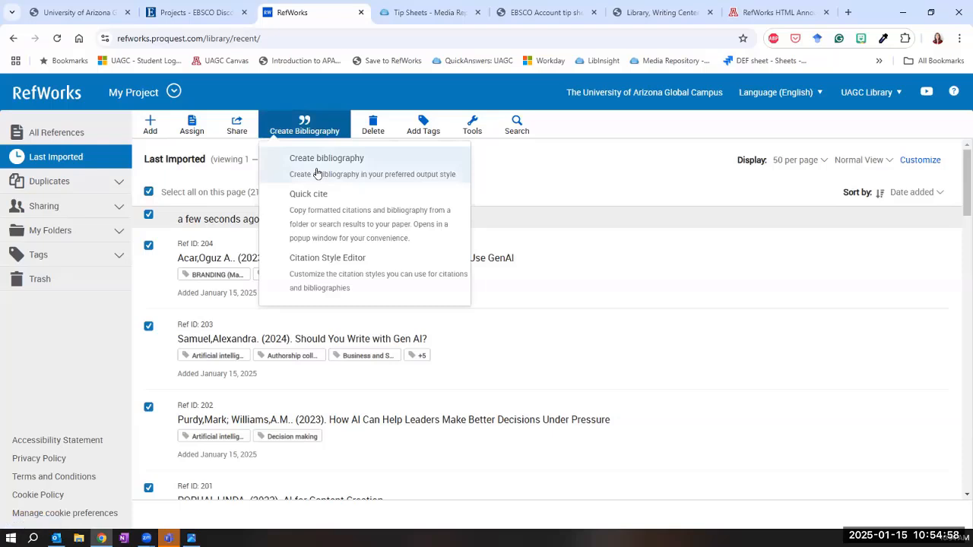
pyautogui.click(147, 216)
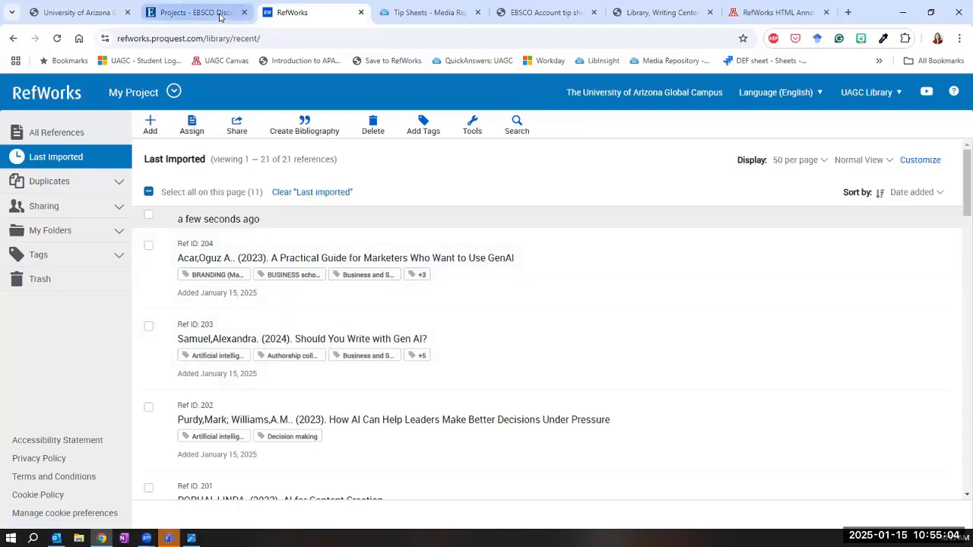
# Return to the EBSCO account tip sheet and select its full web address for sharing in the other window
pyautogui.moveTo(219, 16)
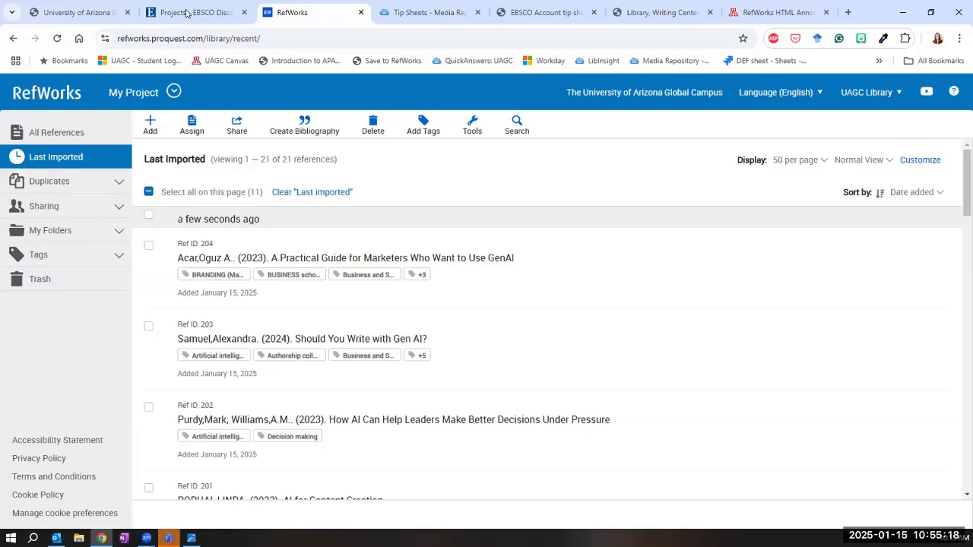
pyautogui.hotkey('ctrl', 'shift', 'Tab')
pyautogui.click(652, 114)
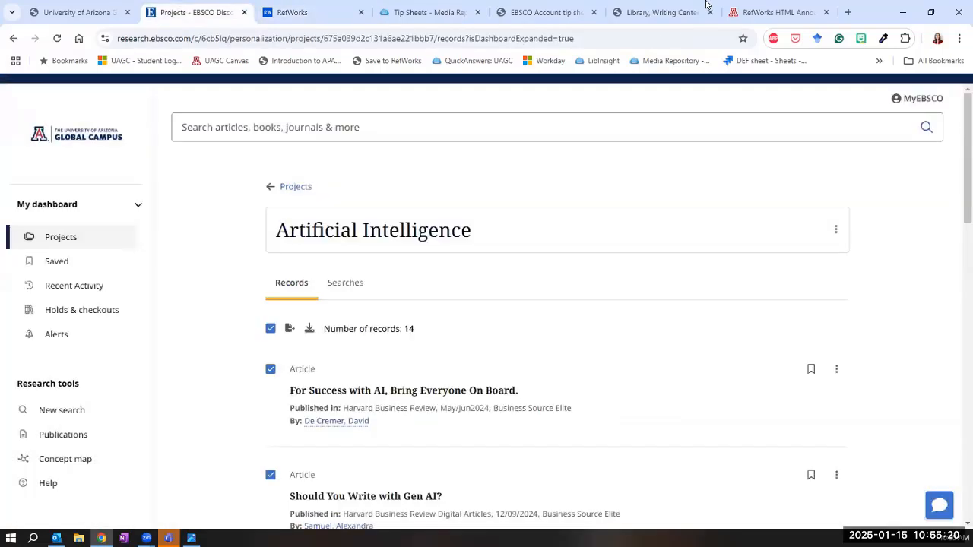
pyautogui.click(546, 13)
pyautogui.click(373, 41)
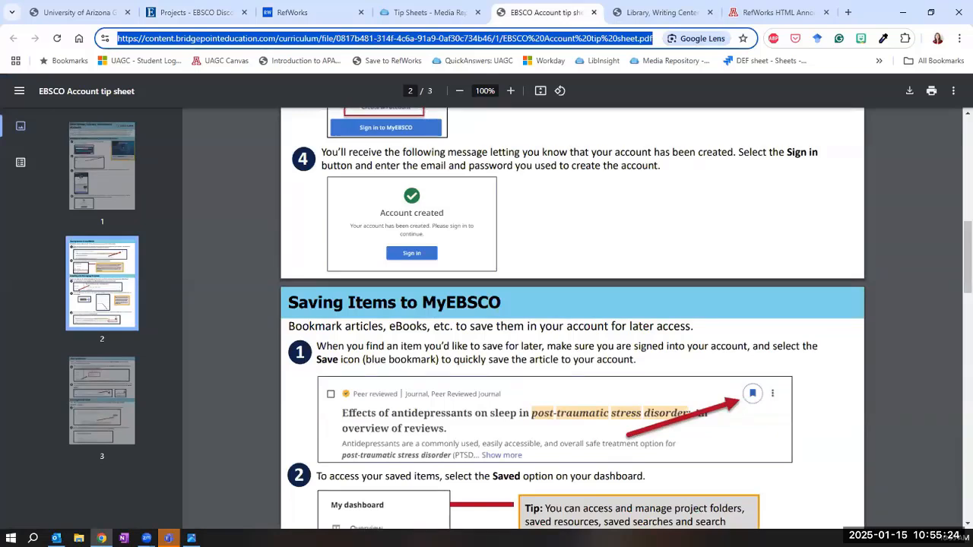
pyautogui.hotkey('alt', 'Tab')
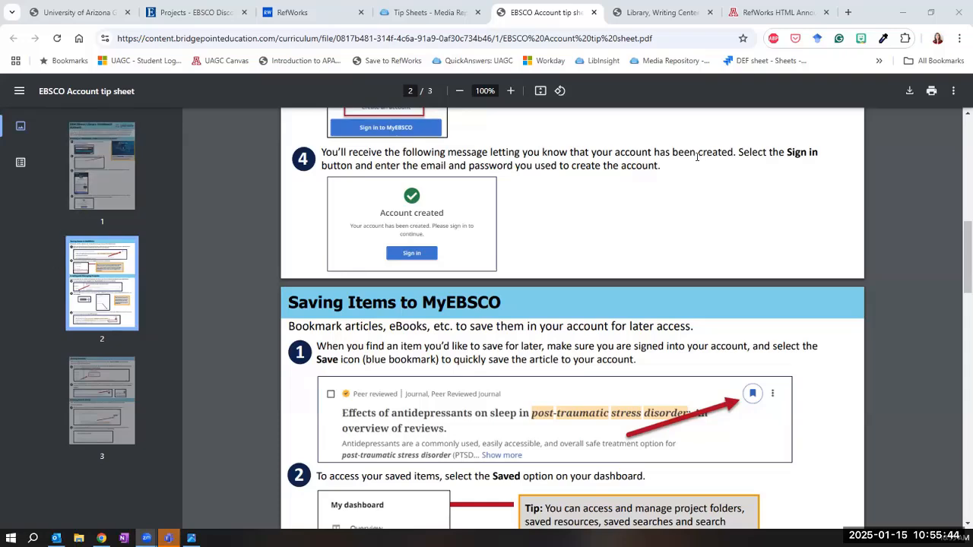
# Return to the library and writing center HTML announcements page and copy its web address for sharing in the other window
pyautogui.click(778, 12)
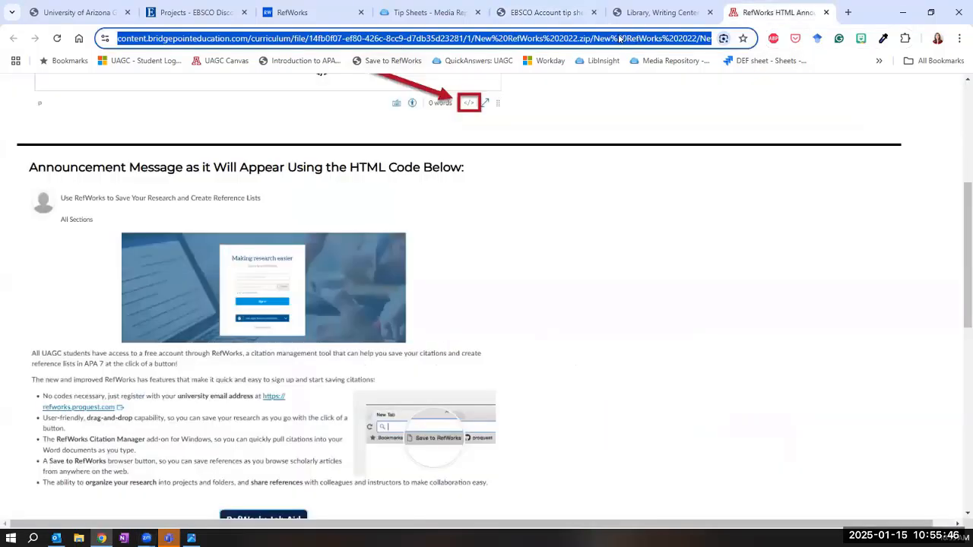
pyautogui.click(645, 14)
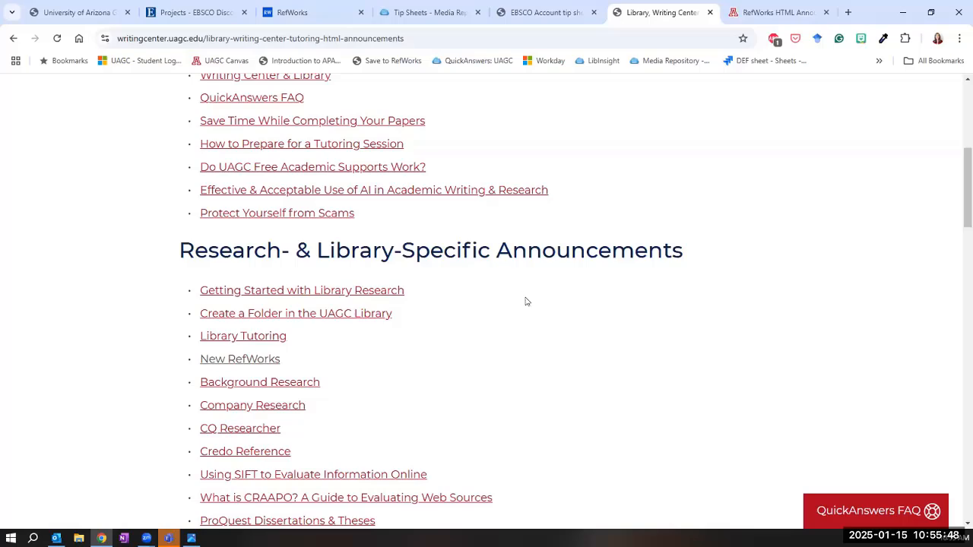
pyautogui.scroll(2, 526, 298)
pyautogui.scroll(-2, 316, 416)
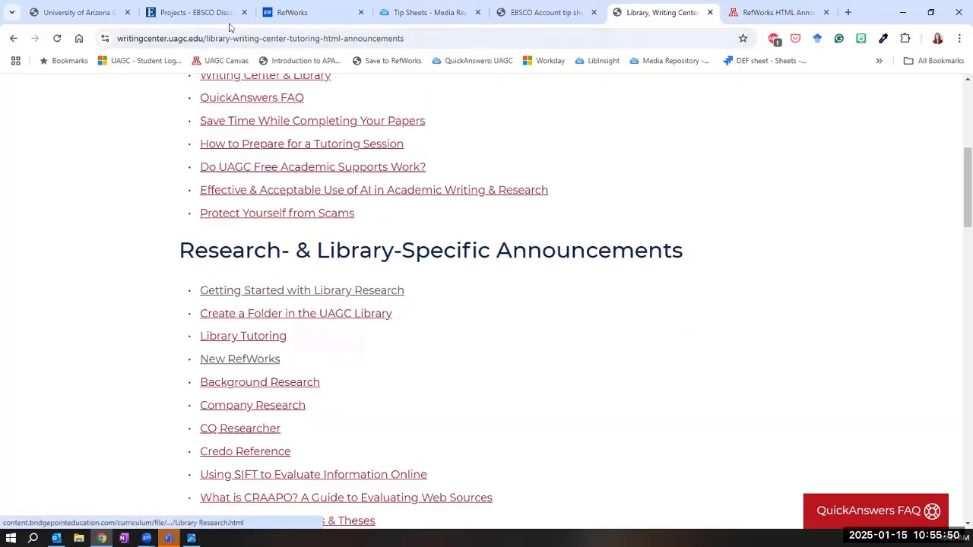
pyautogui.click(227, 38)
pyautogui.rightClick(227, 38)
pyautogui.click(272, 150)
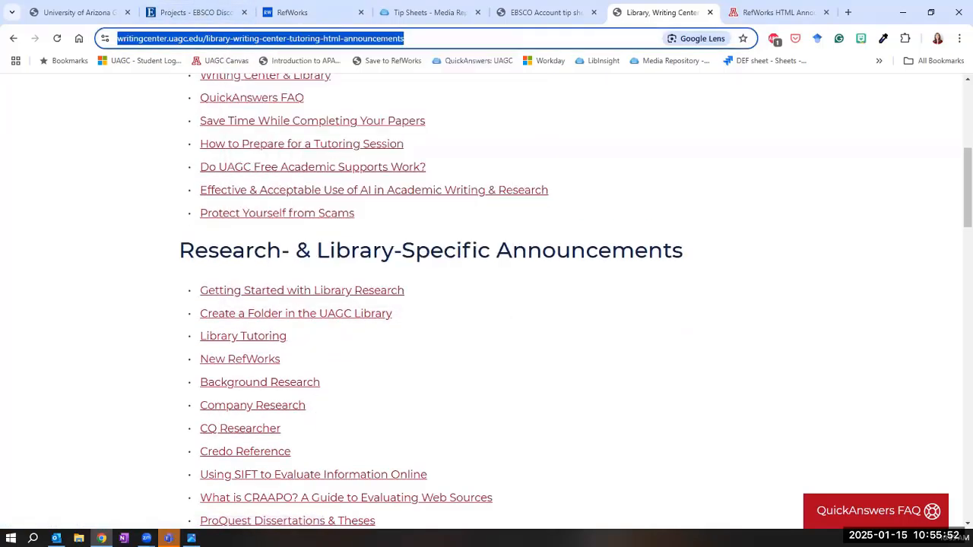
pyautogui.hotkey('alt', 'Tab')
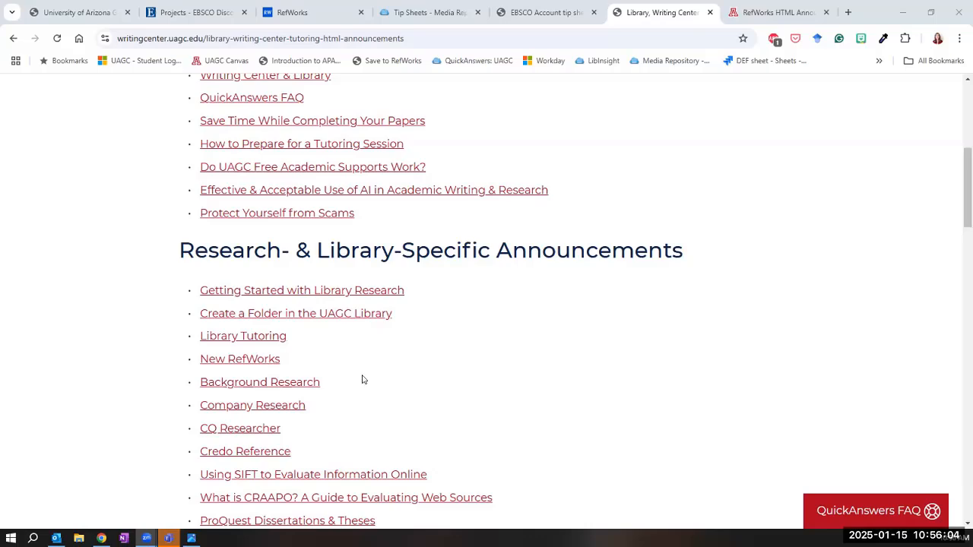
# Open the Create a Folder in the UAGC Library announcement from the research and library announcements and select its web address
pyautogui.scroll(-1, 362, 380)
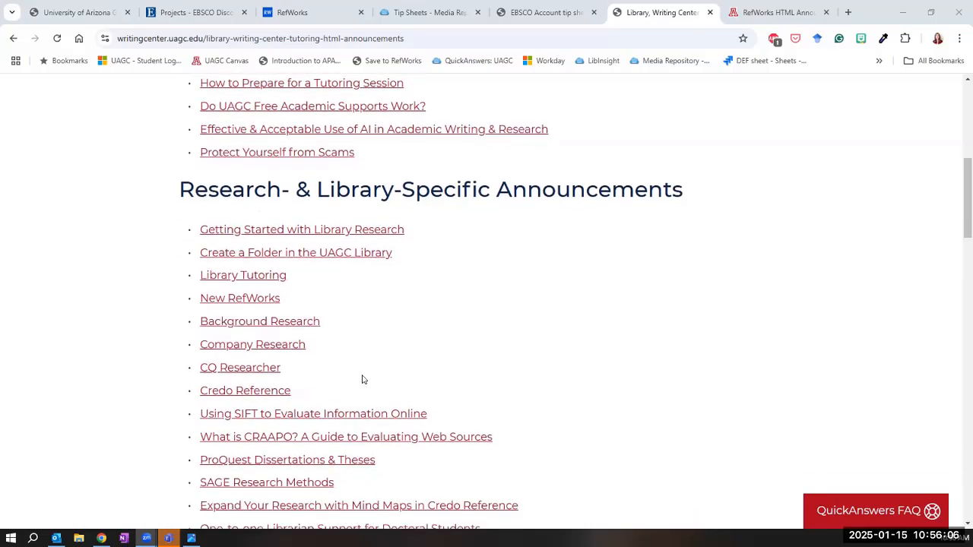
pyautogui.scroll(-1, 363, 379)
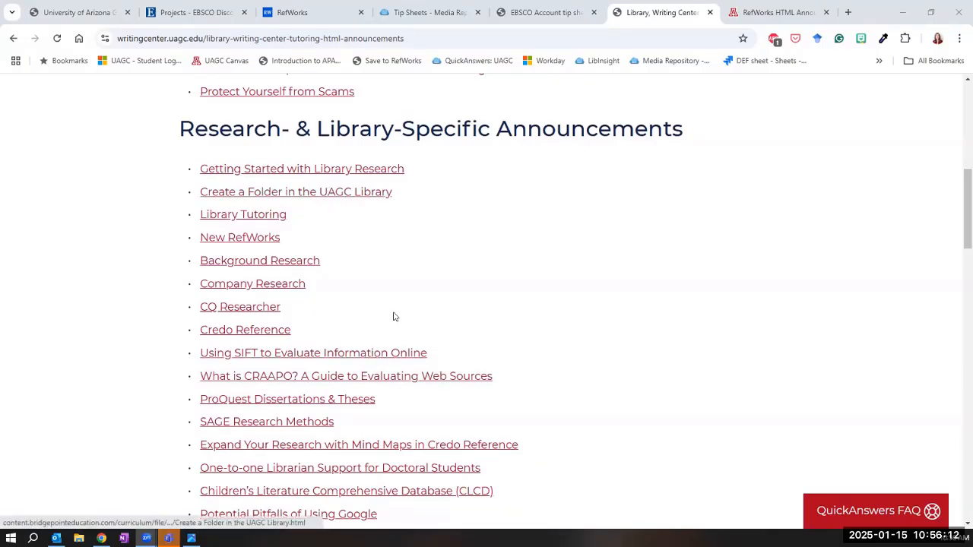
pyautogui.click(337, 193)
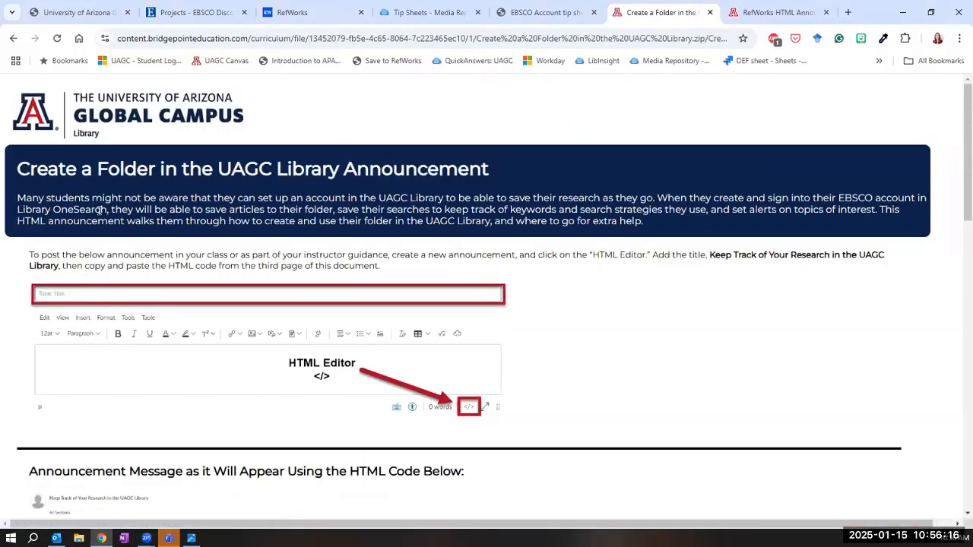
pyautogui.click(184, 38)
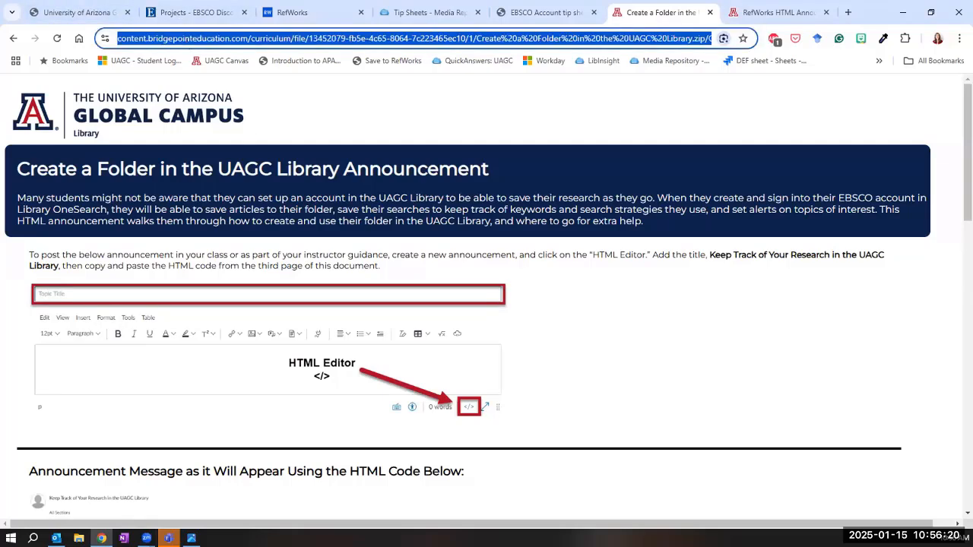